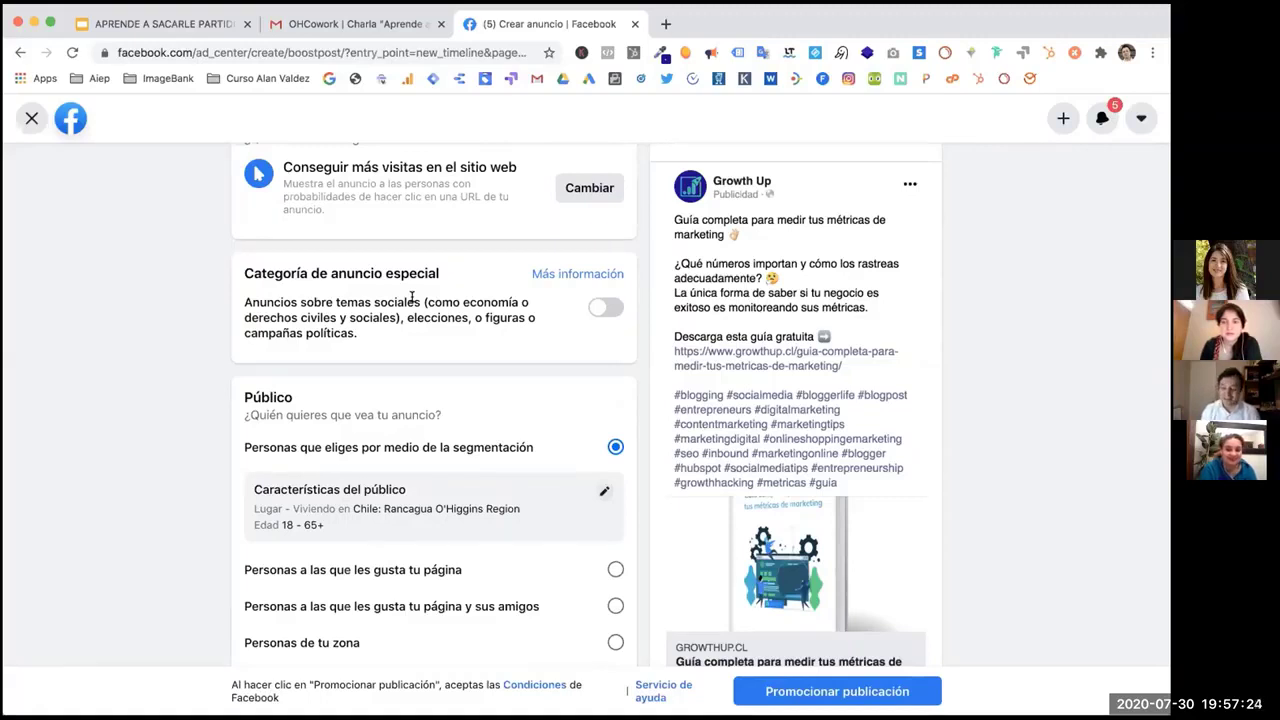
Review the audience options and the duration settings of the boosted post.
scroll(363, 337, down, 2)
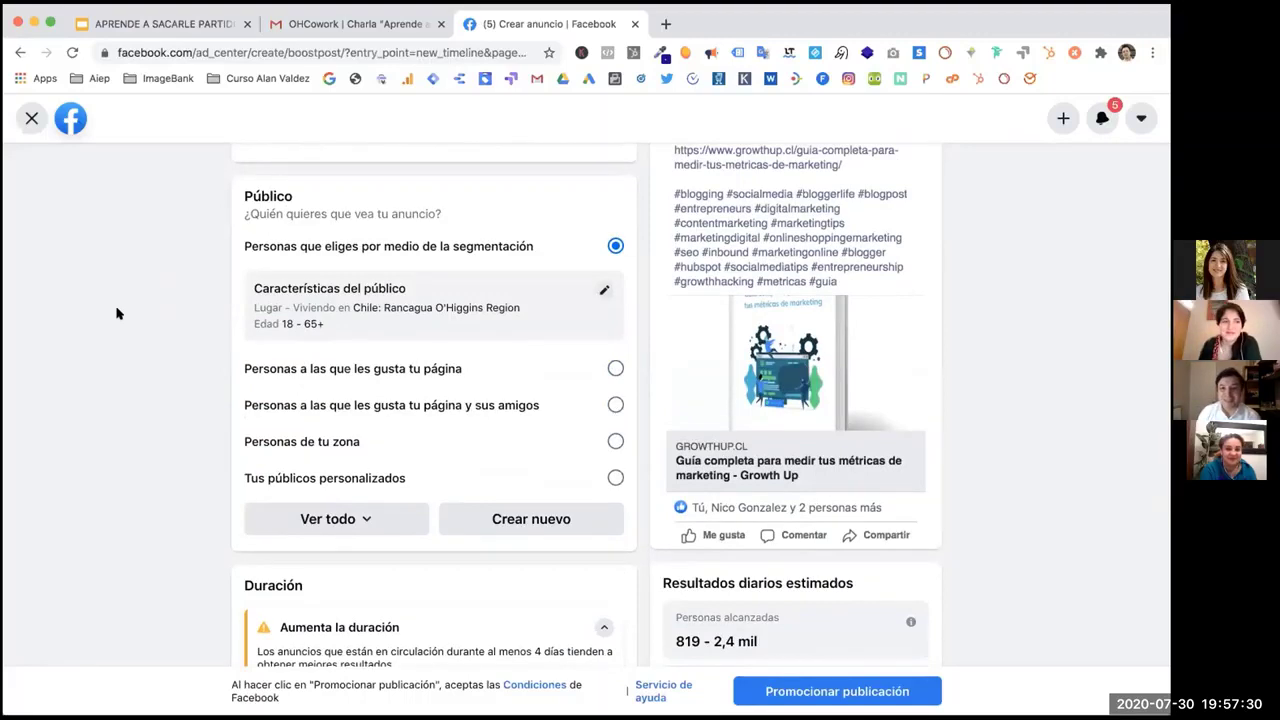
scroll(120, 318, down, 2)
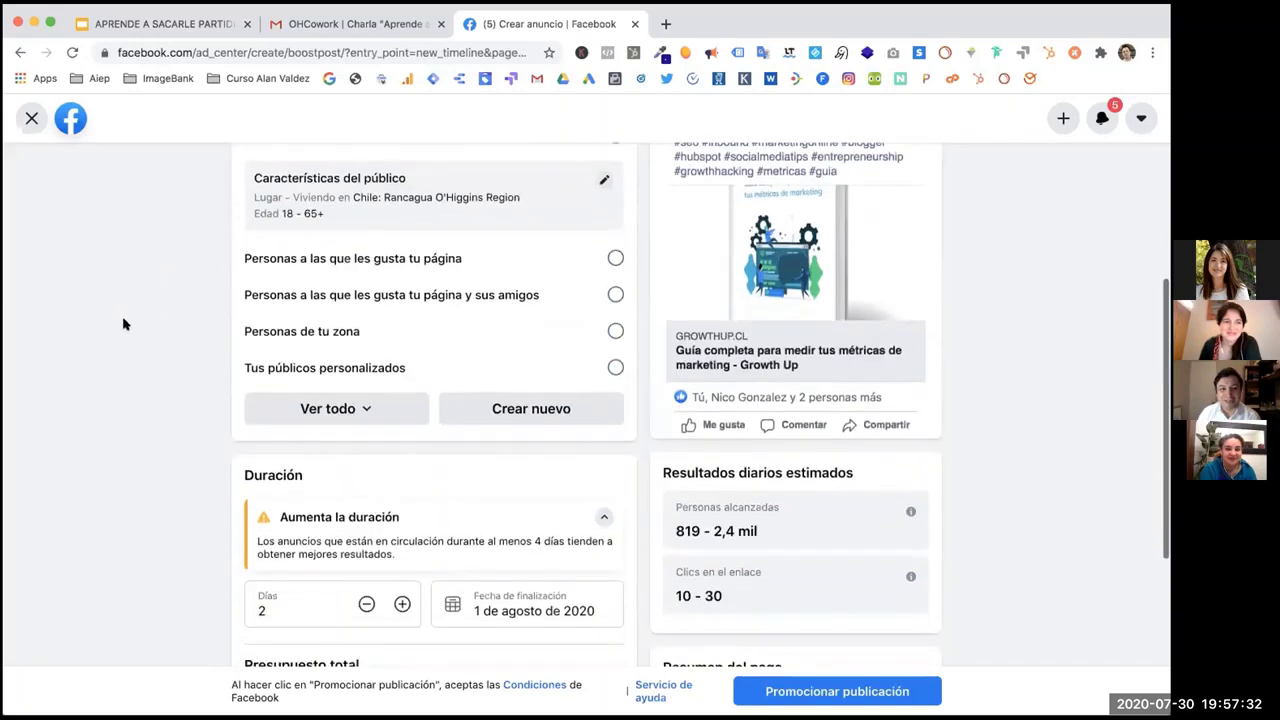
scroll(123, 324, up, 1)
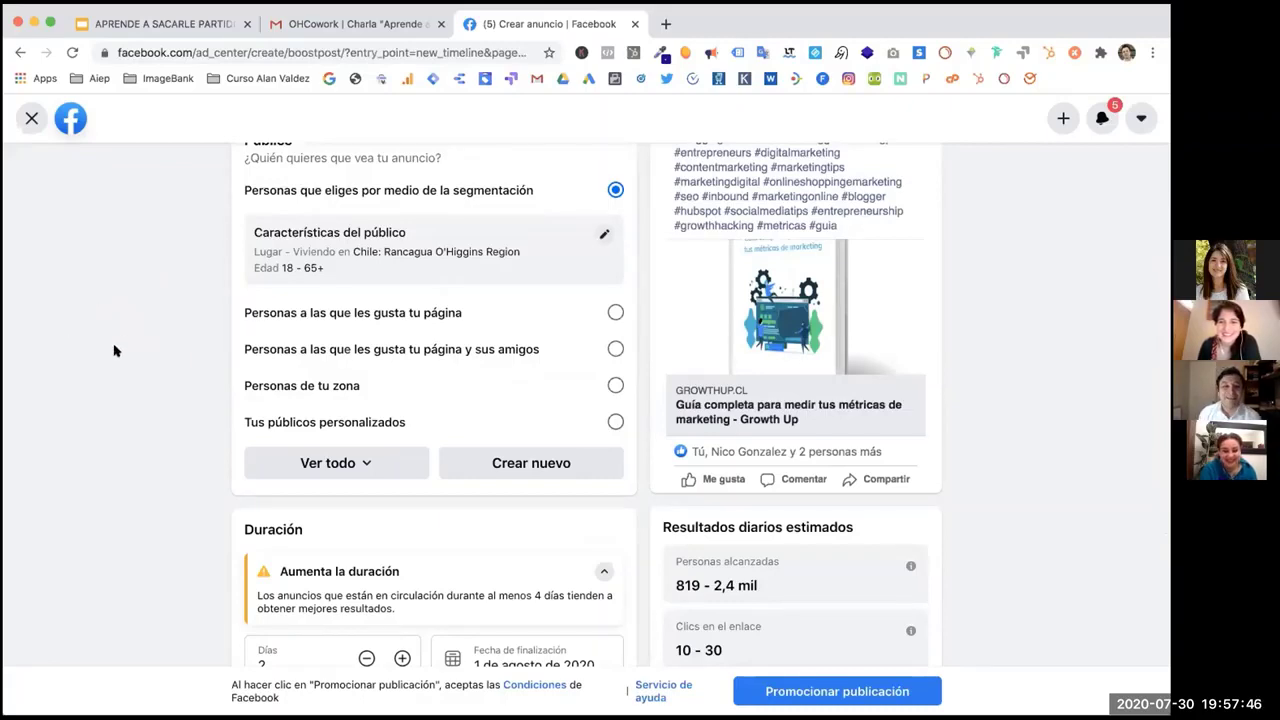
scroll(122, 346, up, 3)
scroll(122, 346, down, 3)
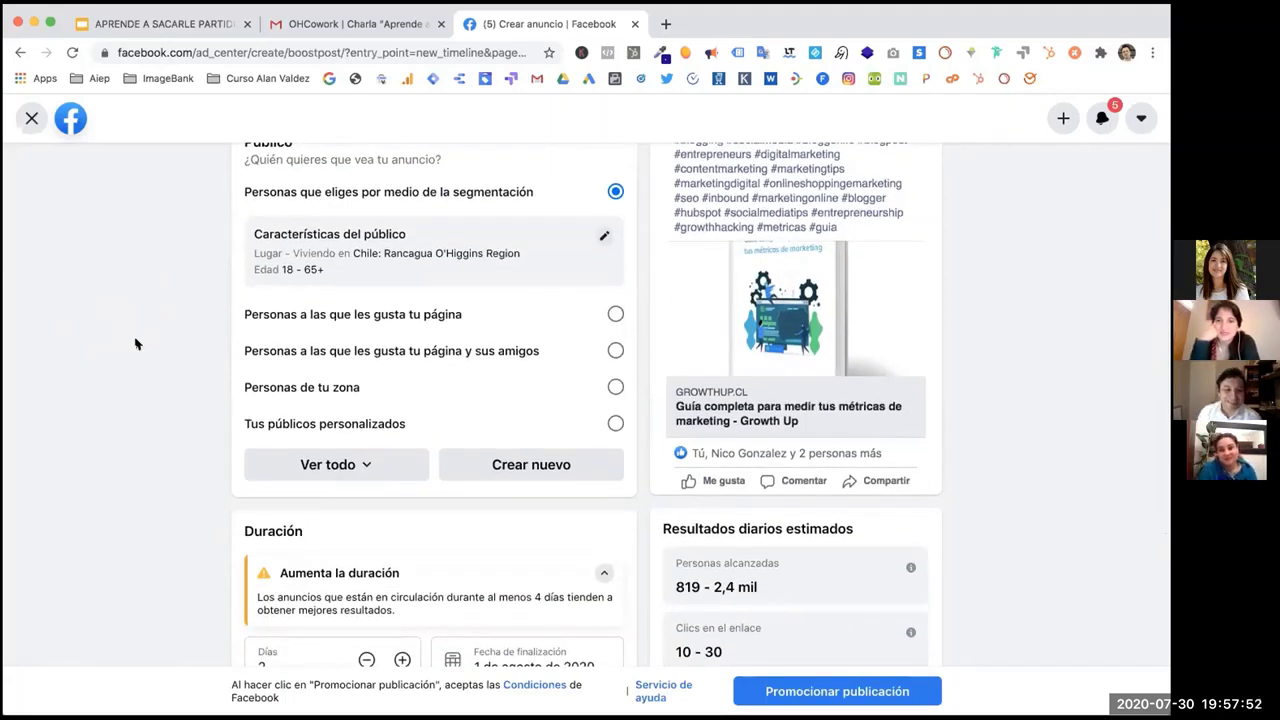
scroll(135, 343, up, 1)
scroll(135, 343, down, 2)
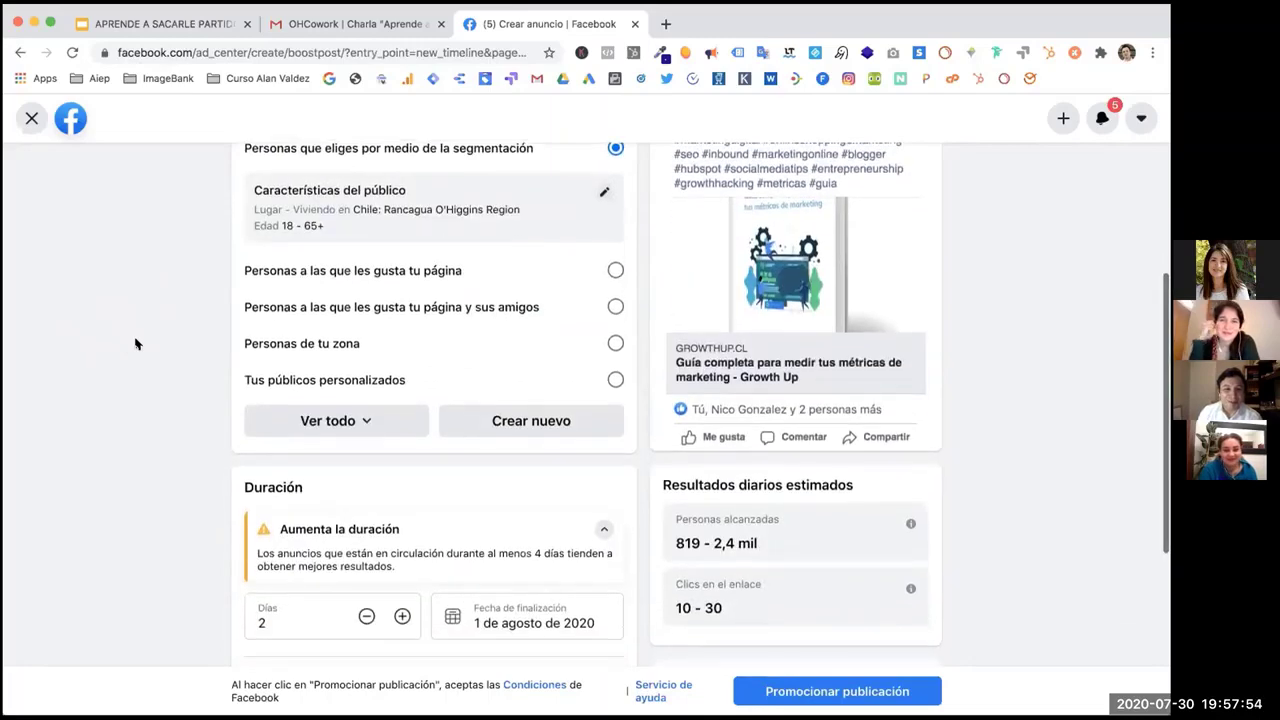
scroll(135, 343, up, 1)
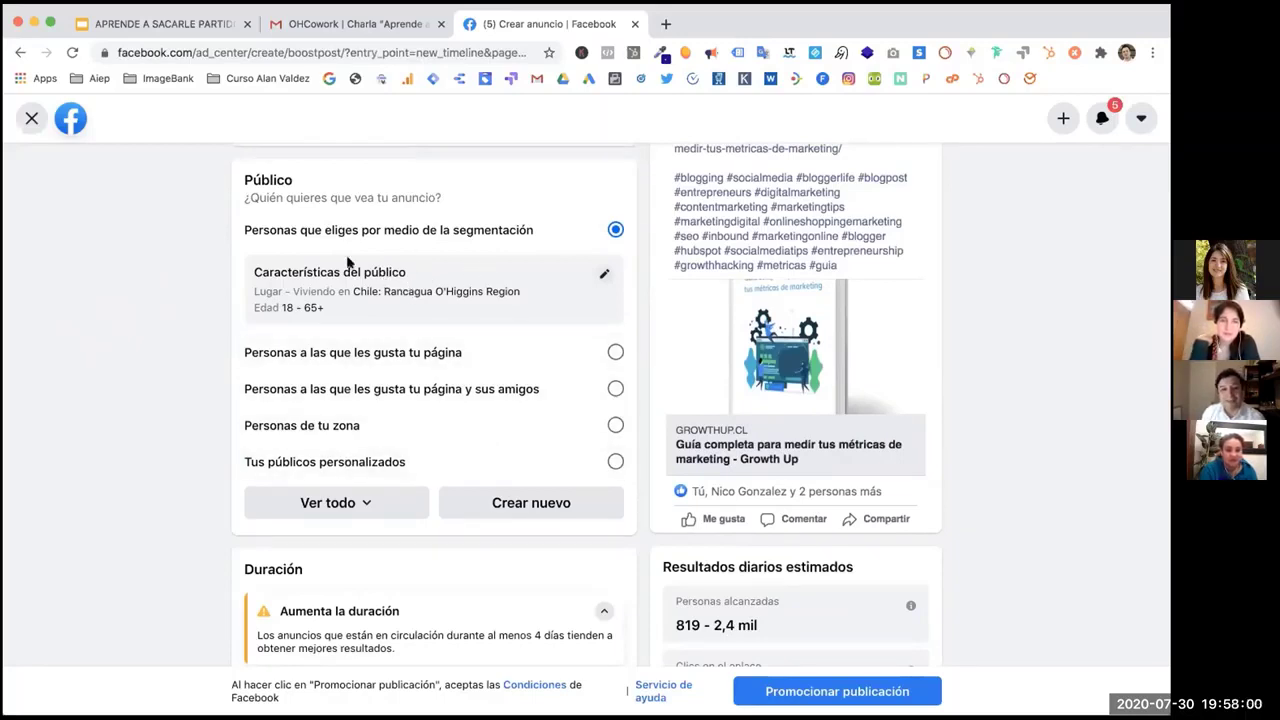
Edit the targeted audience and set its age range to 20–46.
click(604, 272)
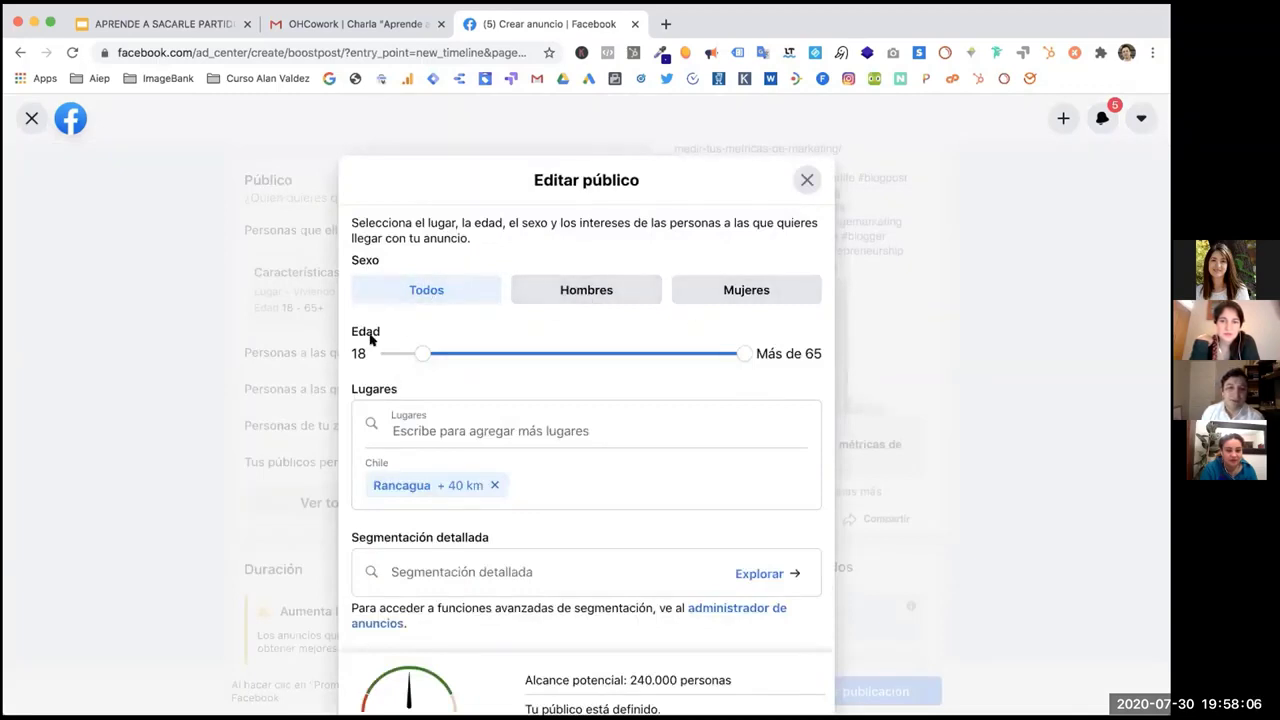
mouse_move(423, 354)
mouse_down()
mouse_move(511, 351)
mouse_move(420, 353)
mouse_up()
drag(742, 353, 538, 353)
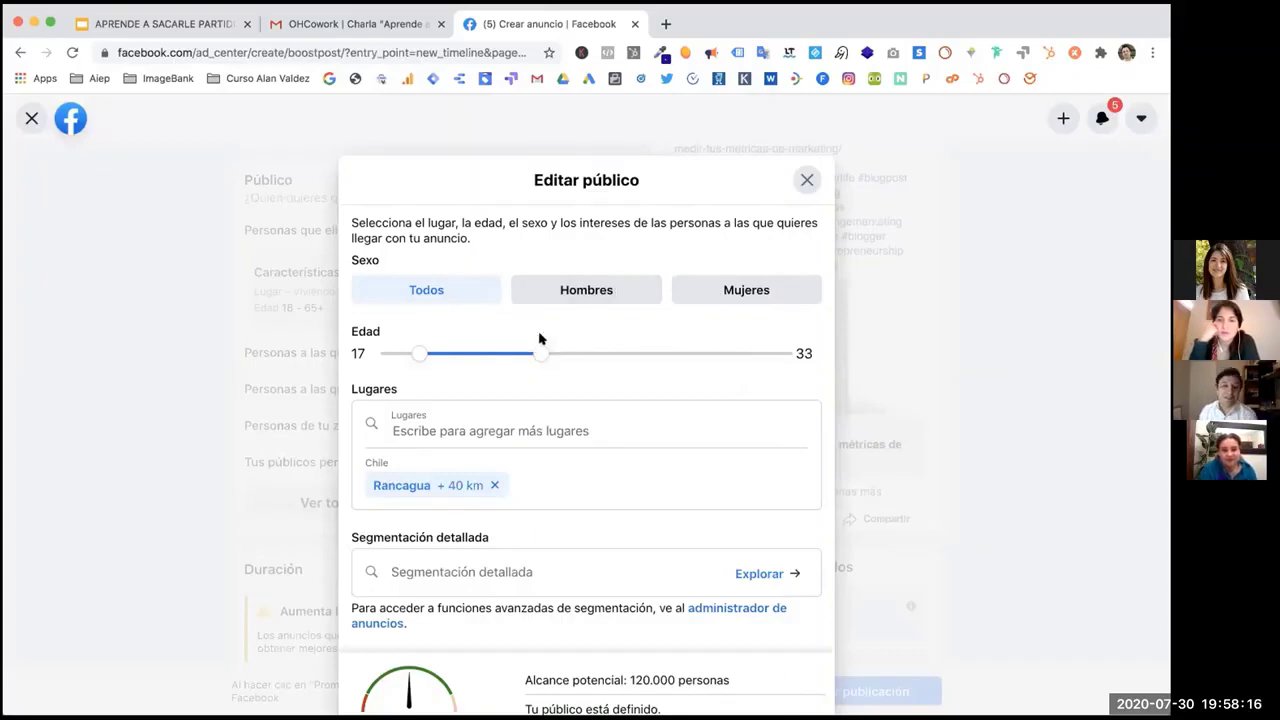
drag(412, 353, 435, 353)
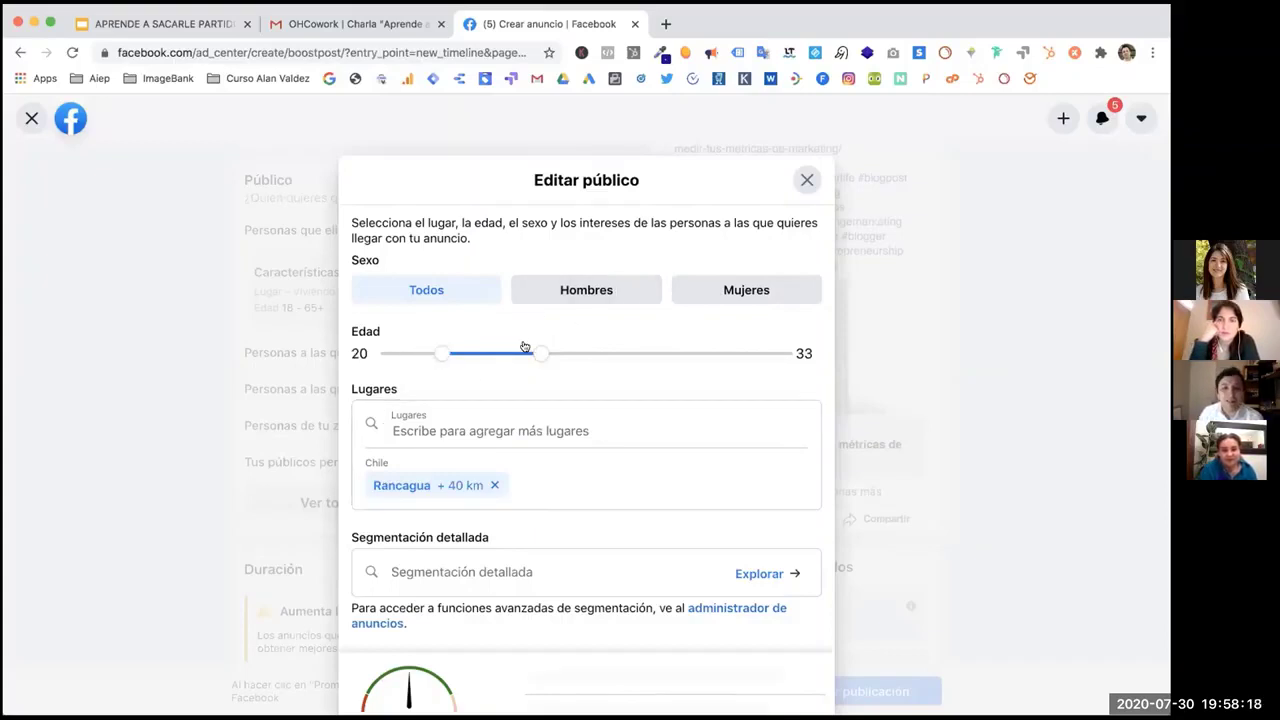
drag(540, 353, 640, 350)
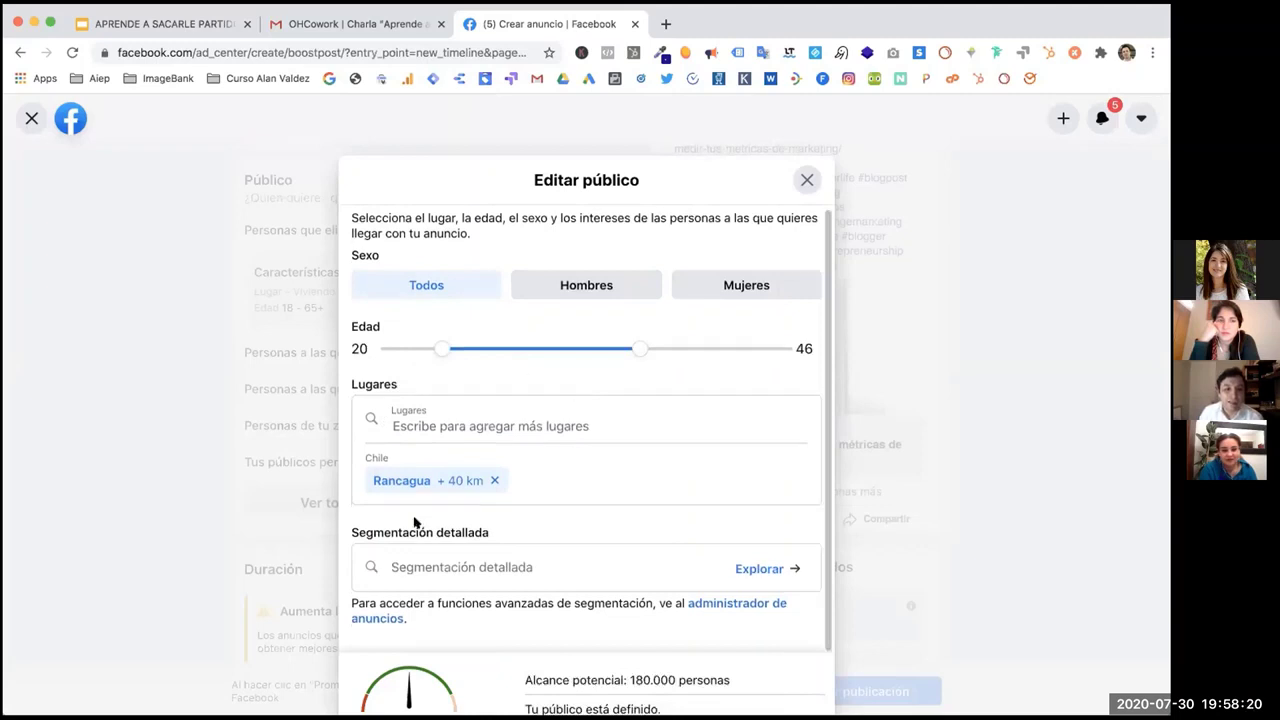
Add Buin, Region Metropolitana, Chile to the audience locations alongside Rancagua.
click(492, 468)
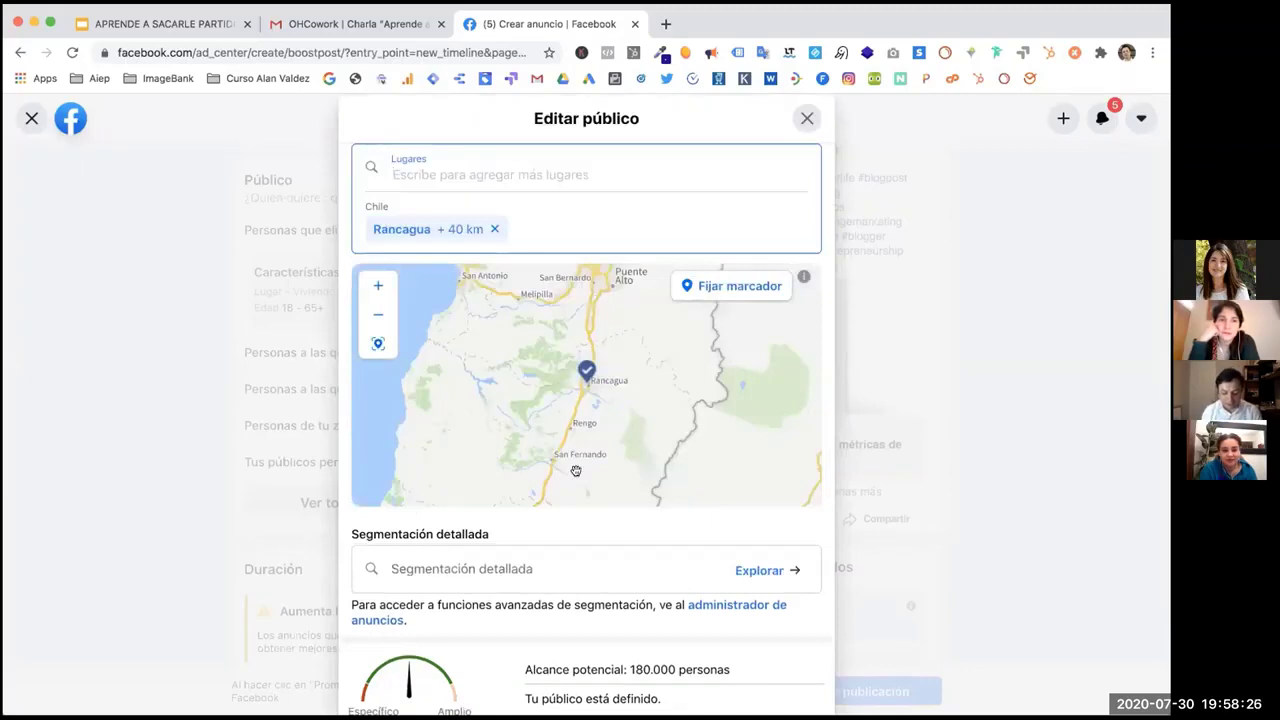
text(buin)
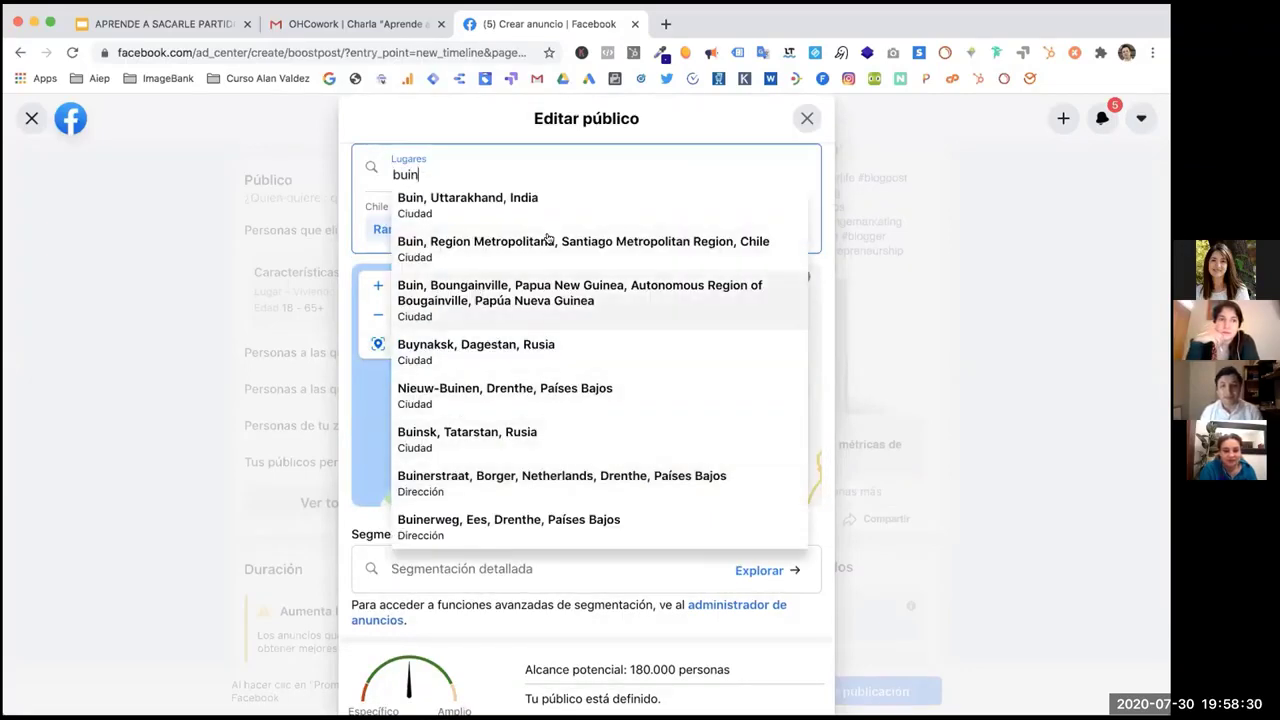
click(548, 243)
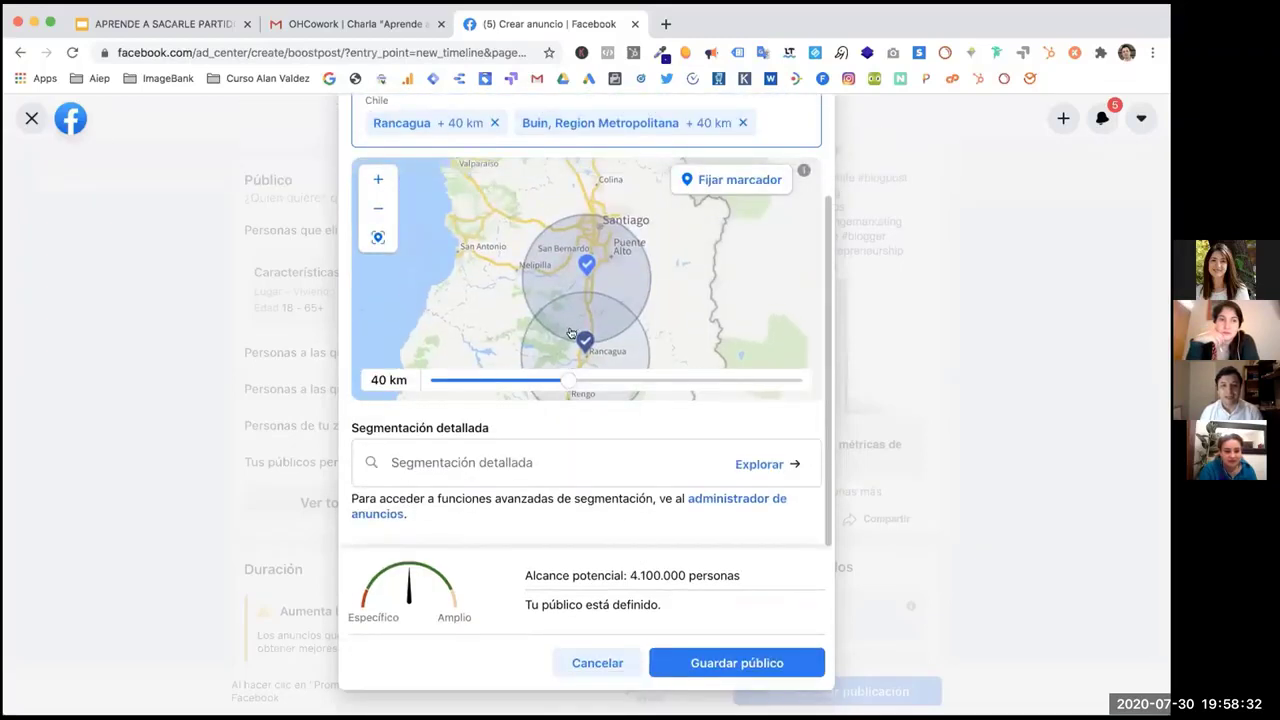
scroll(571, 333, up, 3)
scroll(571, 333, down, 5)
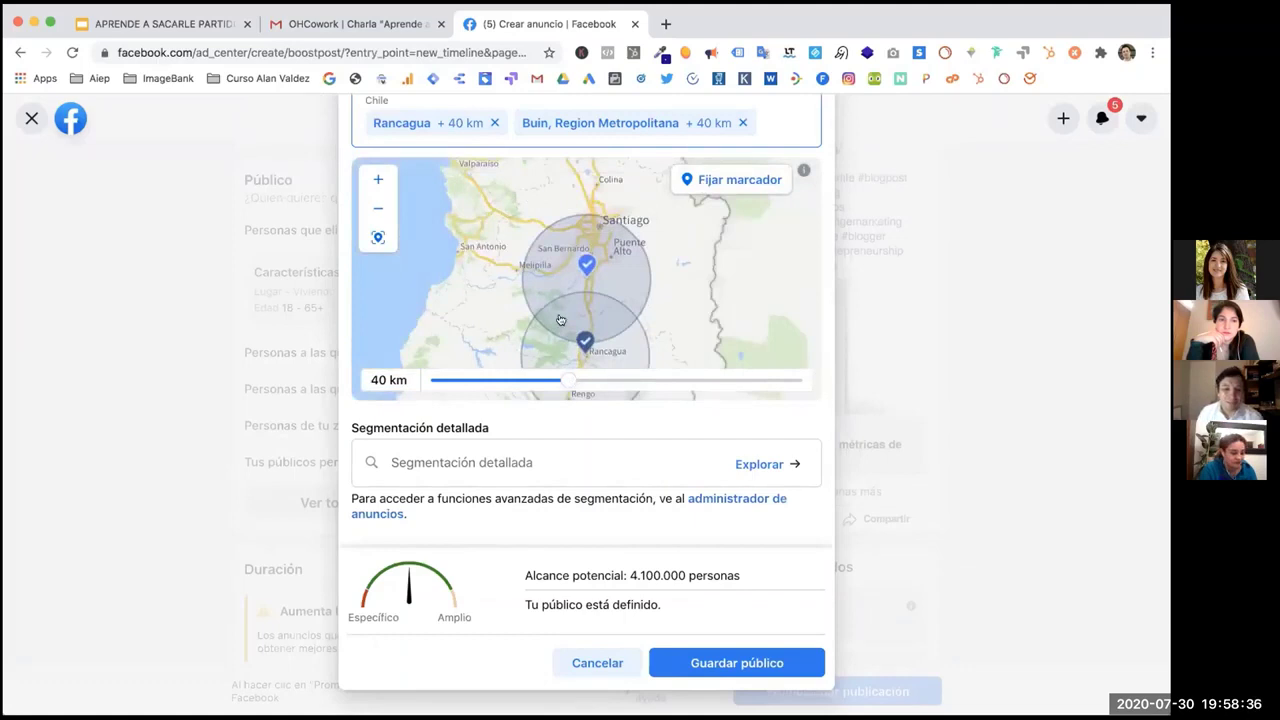
Reduce the radius around Buin to 17 km, check both areas on the map, and discard the audience edits.
drag(569, 381, 425, 379)
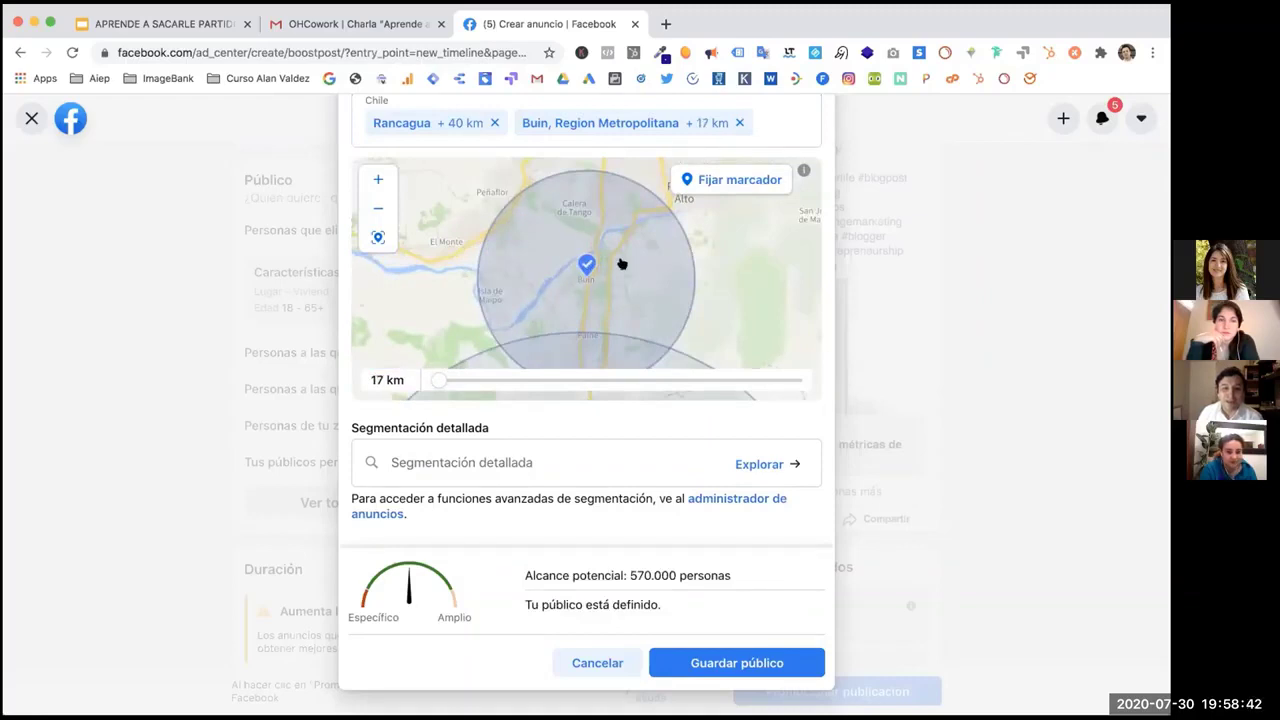
click(377, 209)
click(377, 209)
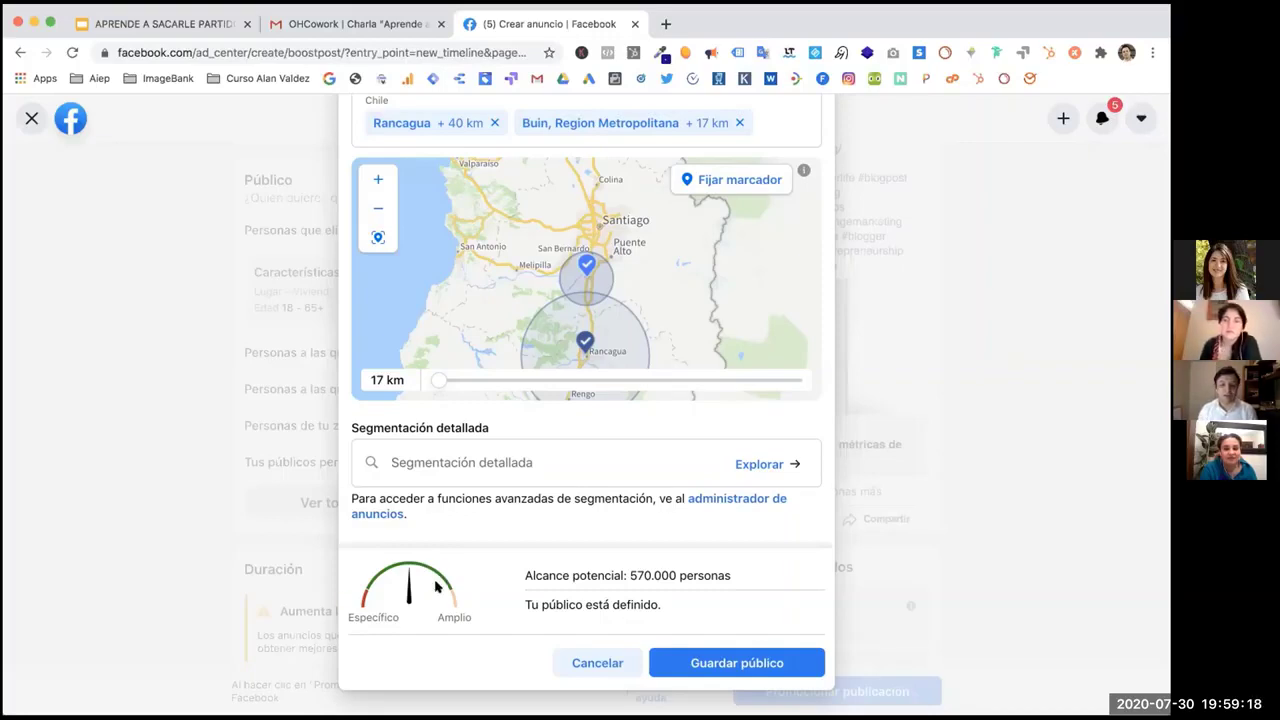
scroll(554, 454, up, 3)
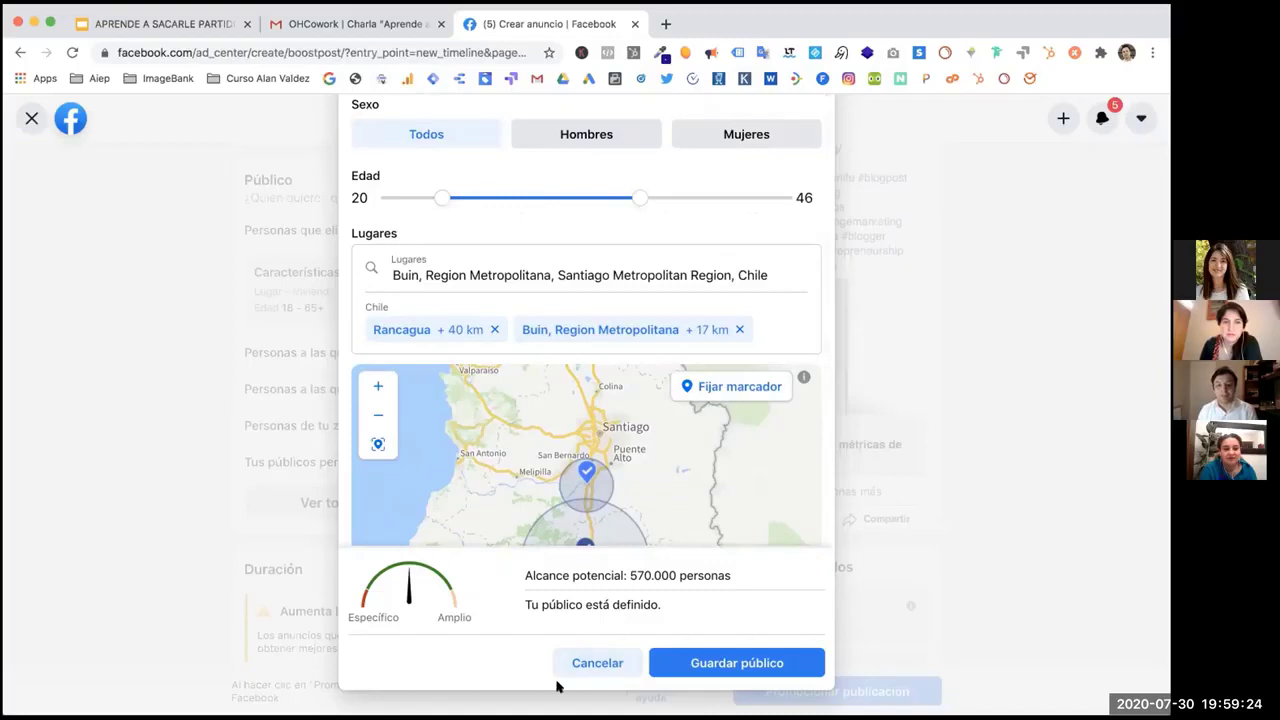
click(582, 663)
Choose "Personas a las que les gusta tu página" as the ad audience.
scroll(441, 522, down, 1)
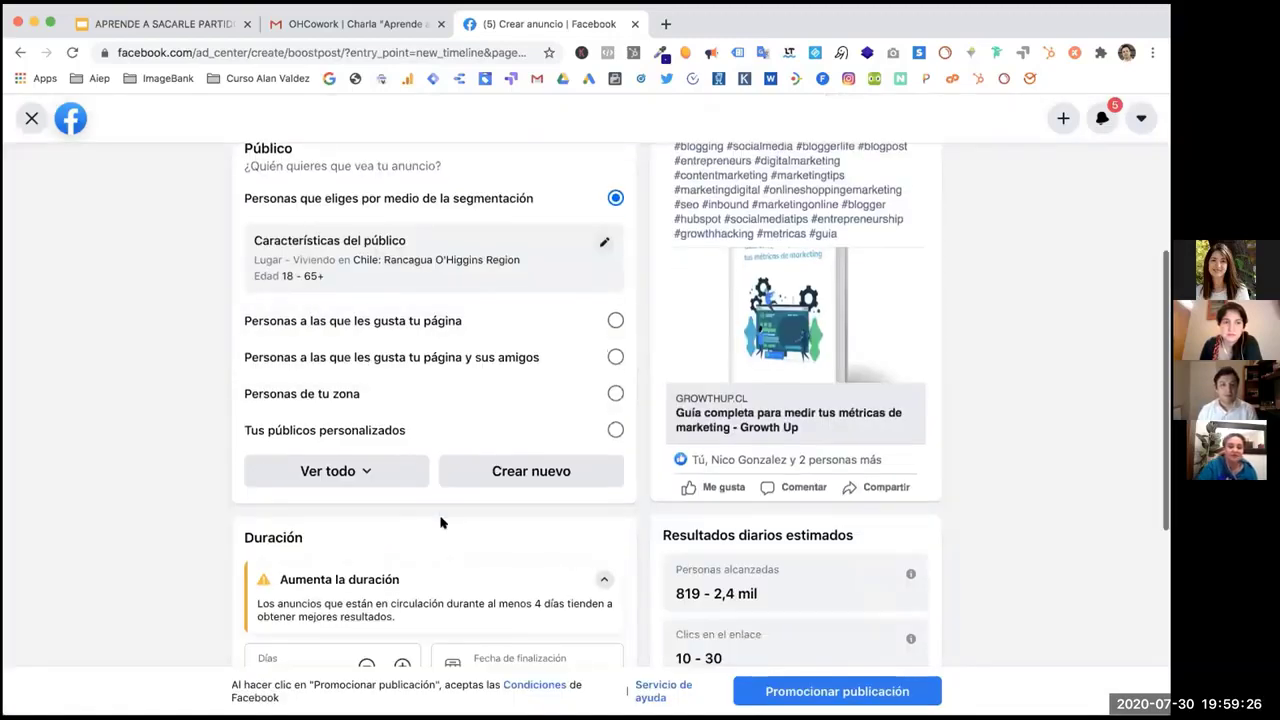
scroll(441, 522, down, 1)
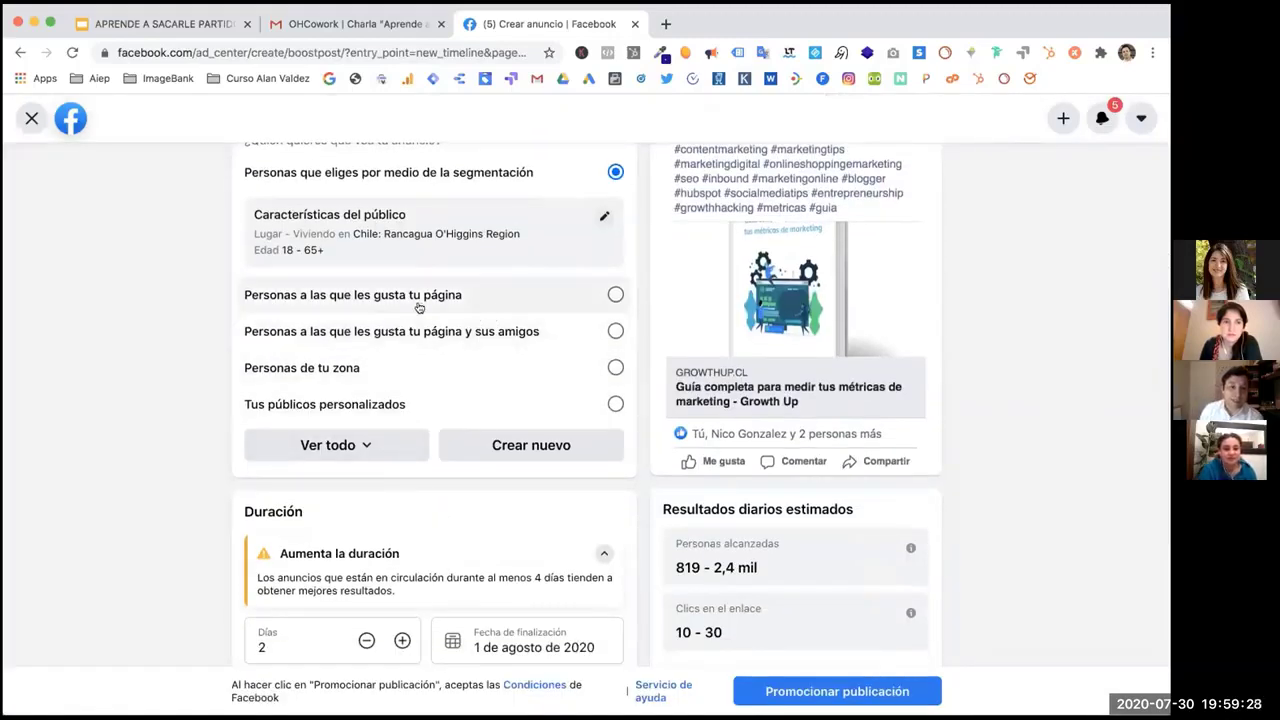
click(615, 294)
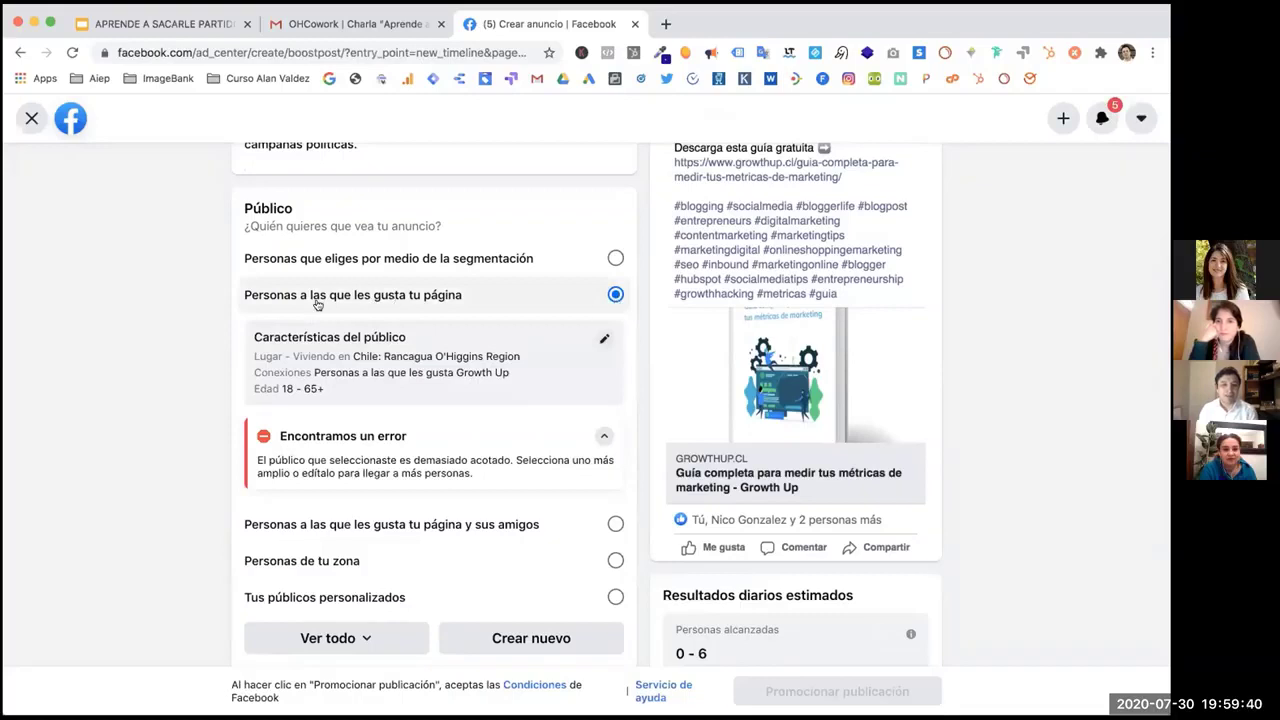
Set the ad duration to 5 days.
scroll(165, 487, down, 3)
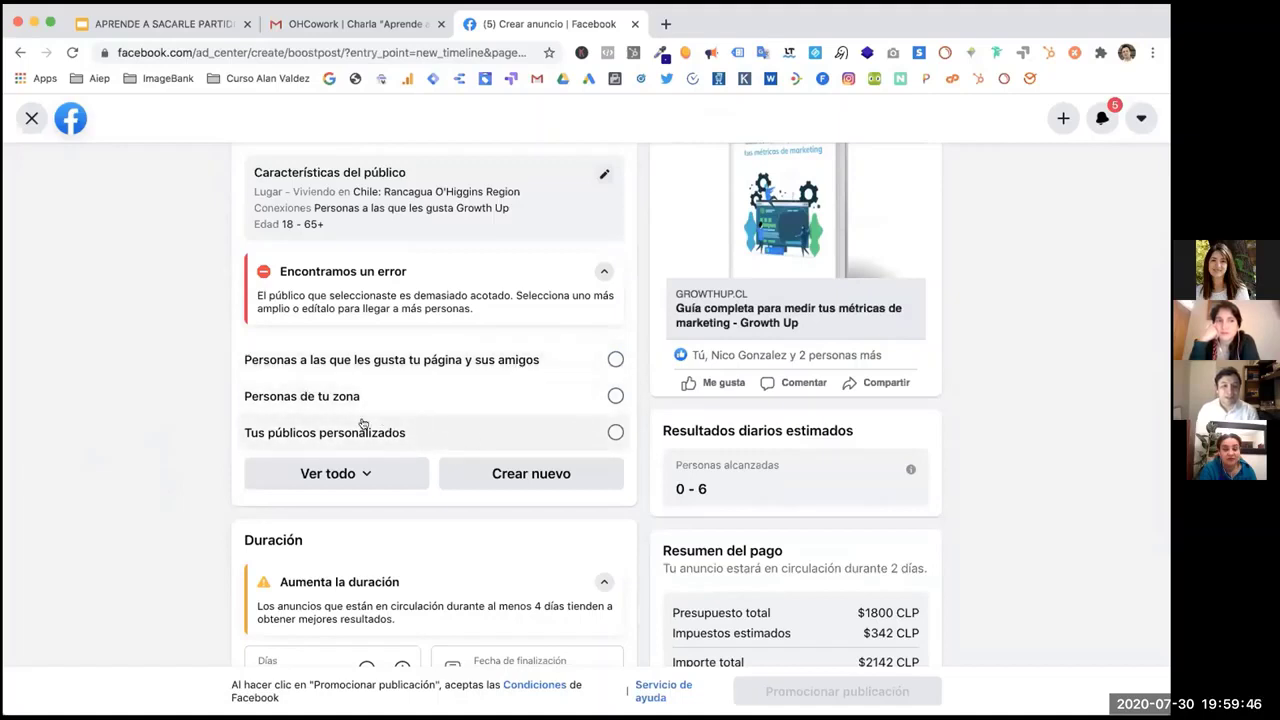
scroll(428, 417, down, 1)
scroll(427, 416, down, 2)
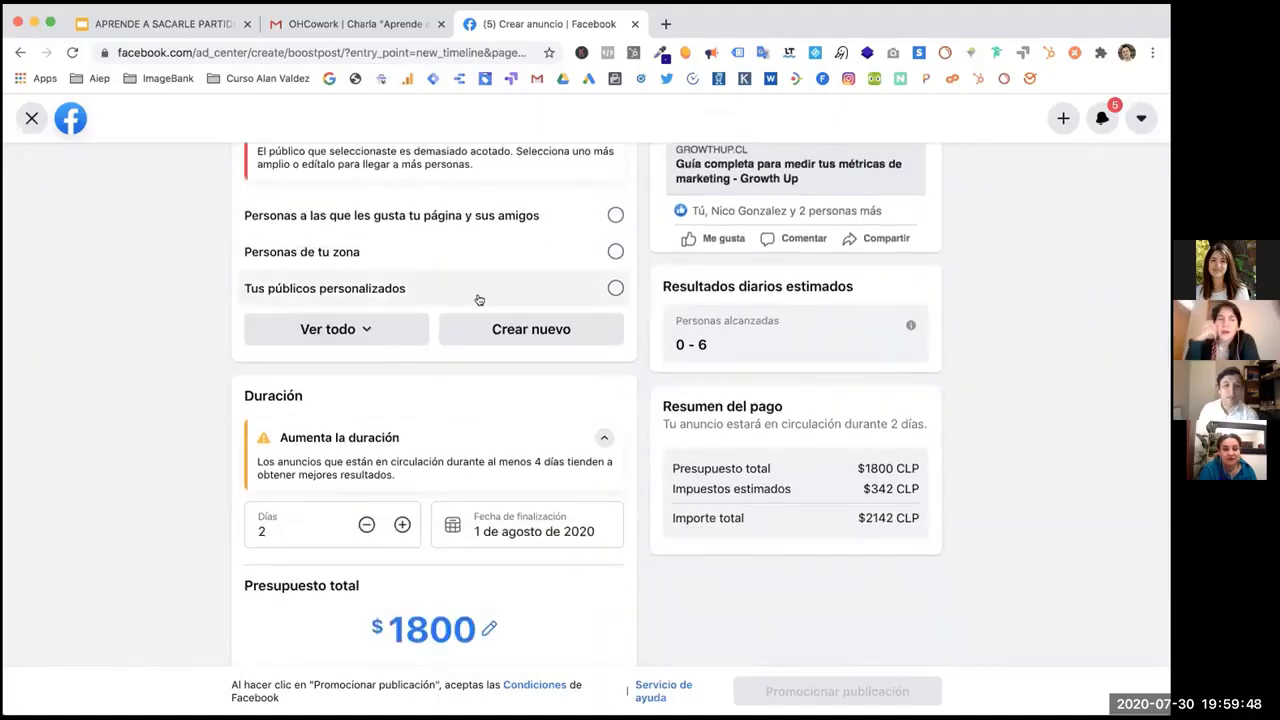
scroll(434, 394, down, 3)
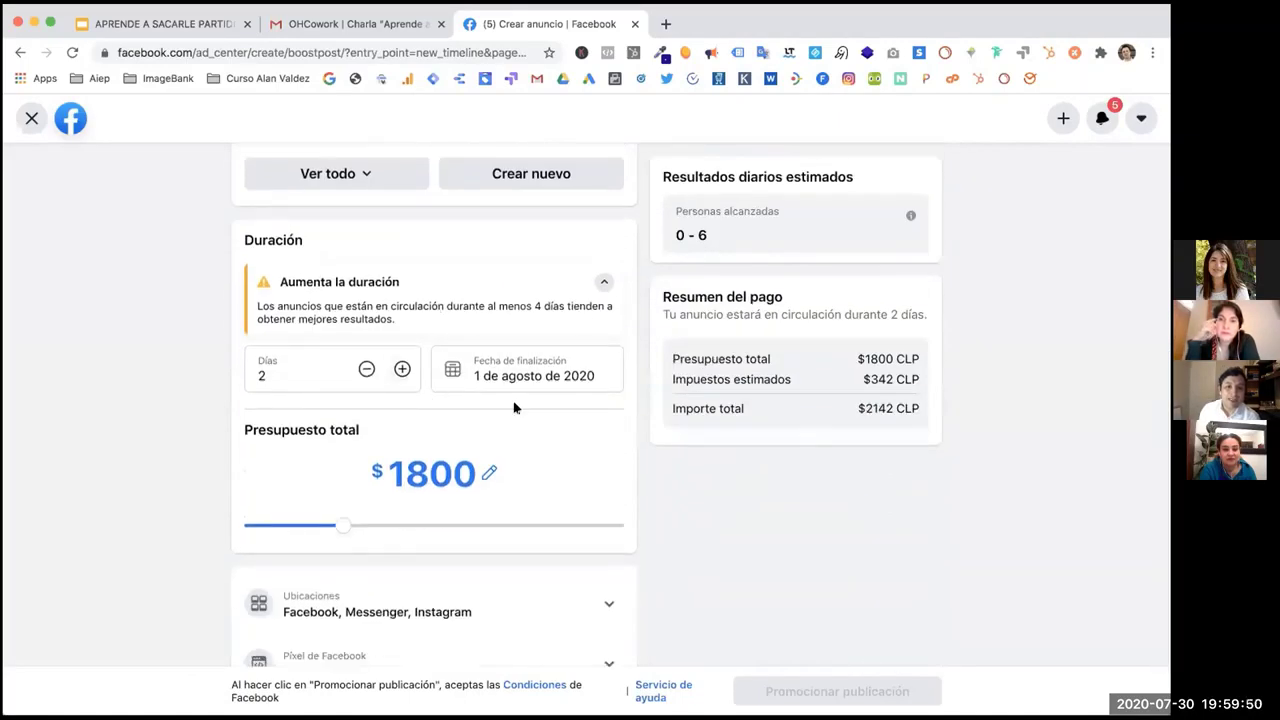
click(401, 369)
click(401, 369)
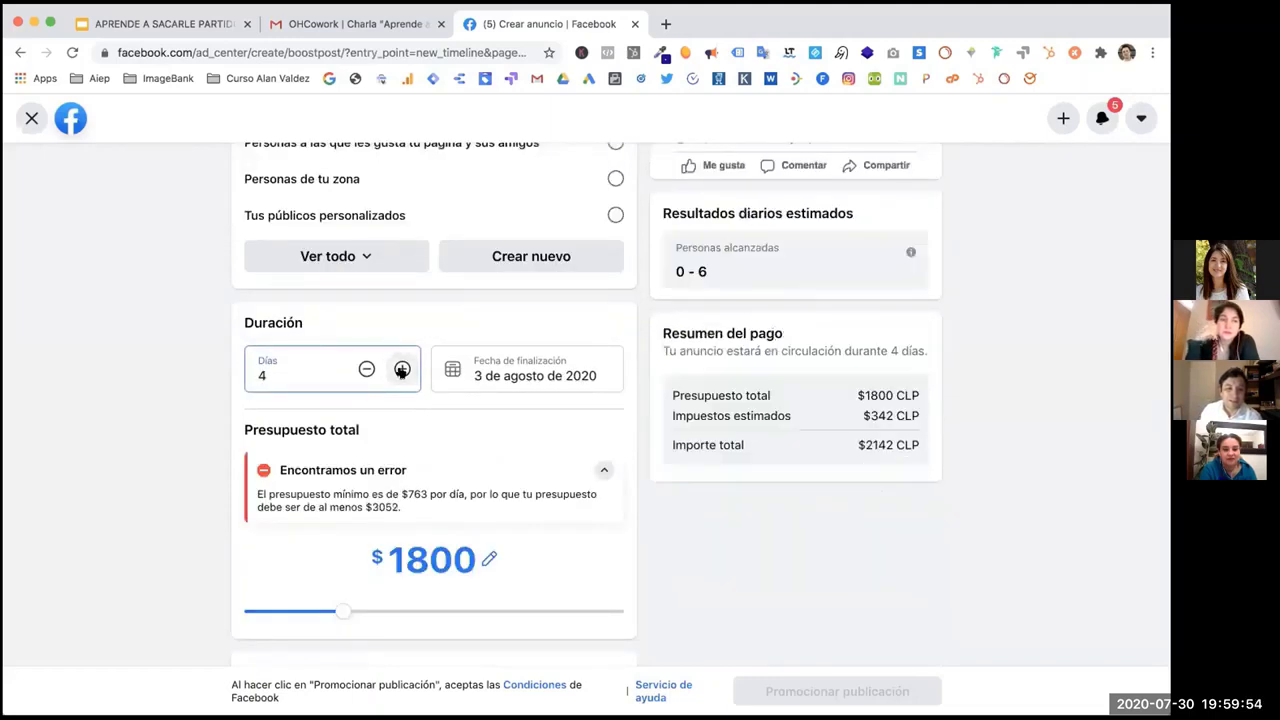
click(401, 369)
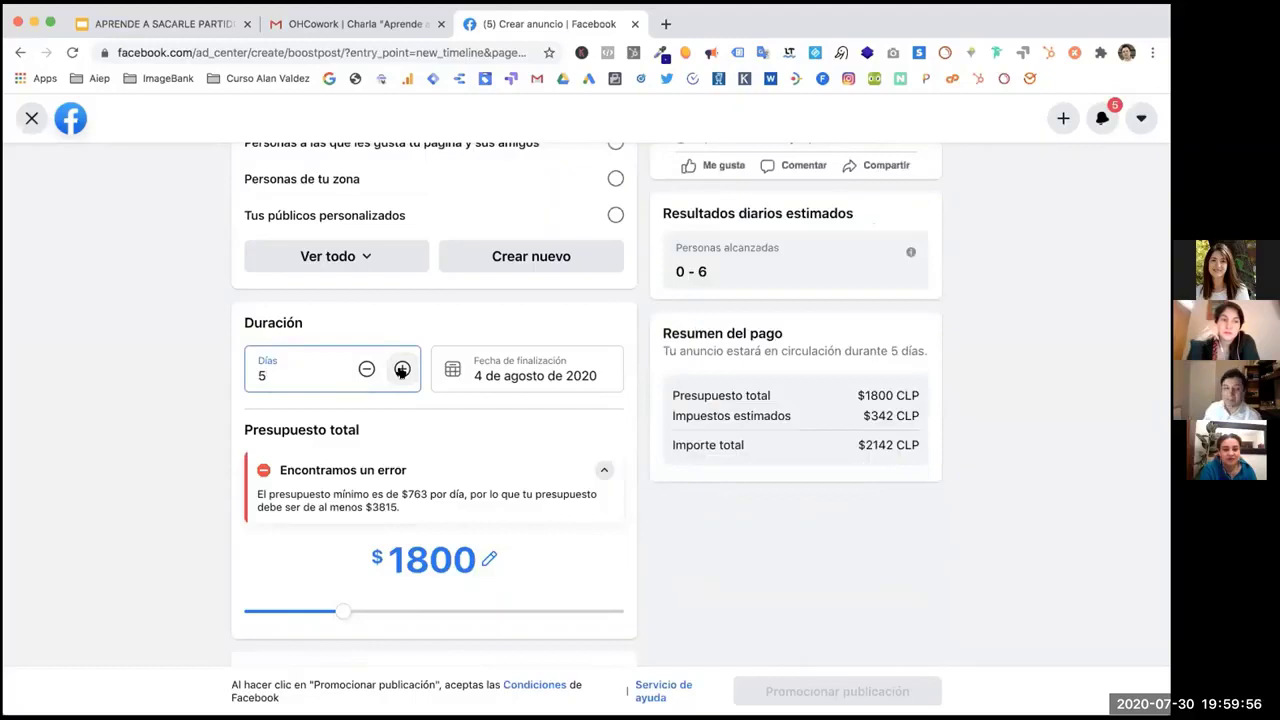
click(401, 369)
click(401, 369)
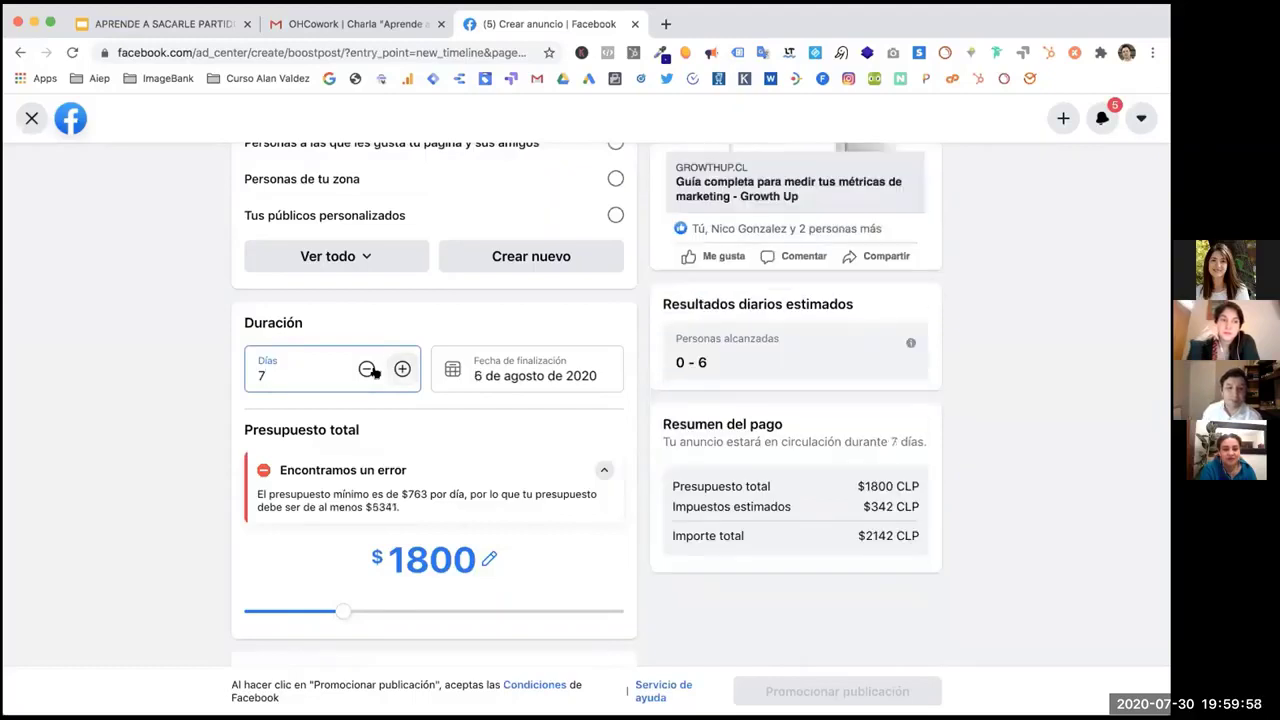
click(366, 369)
click(366, 369)
Set the total budget to $4000, trying $2000 along the way and checking the minimum budget per day.
scroll(823, 400, up, 5)
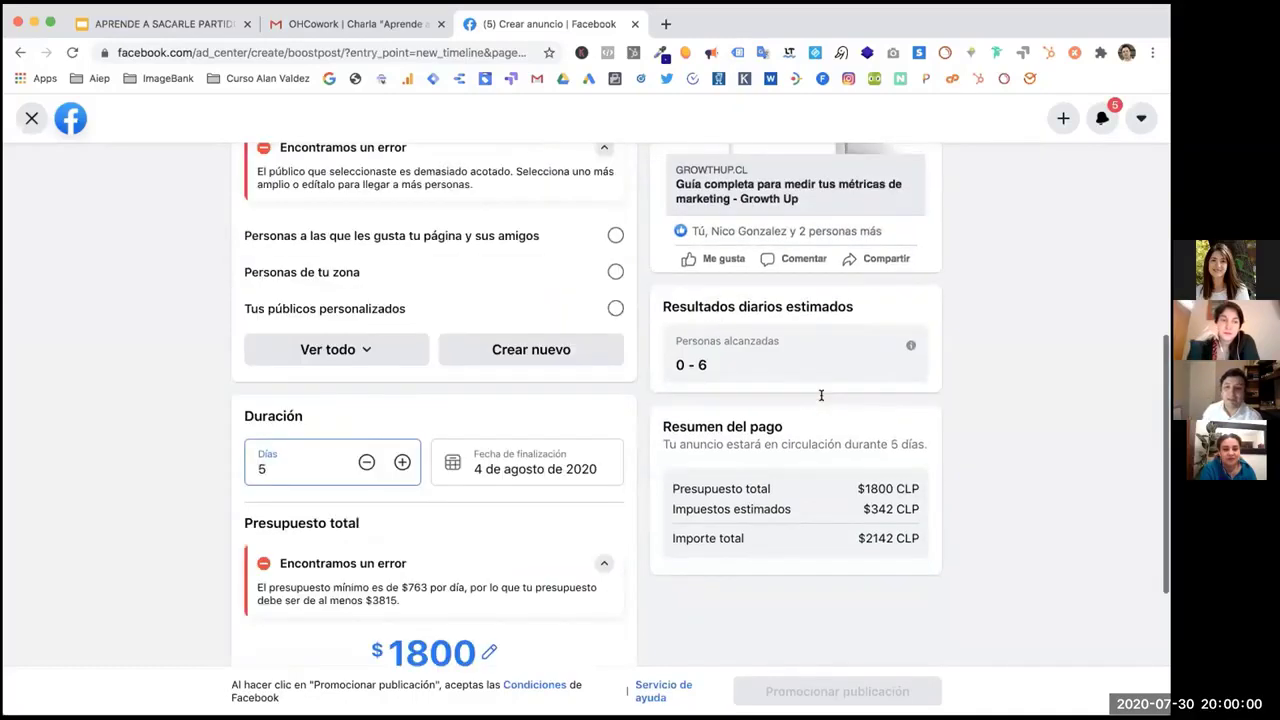
scroll(512, 468, down, 5)
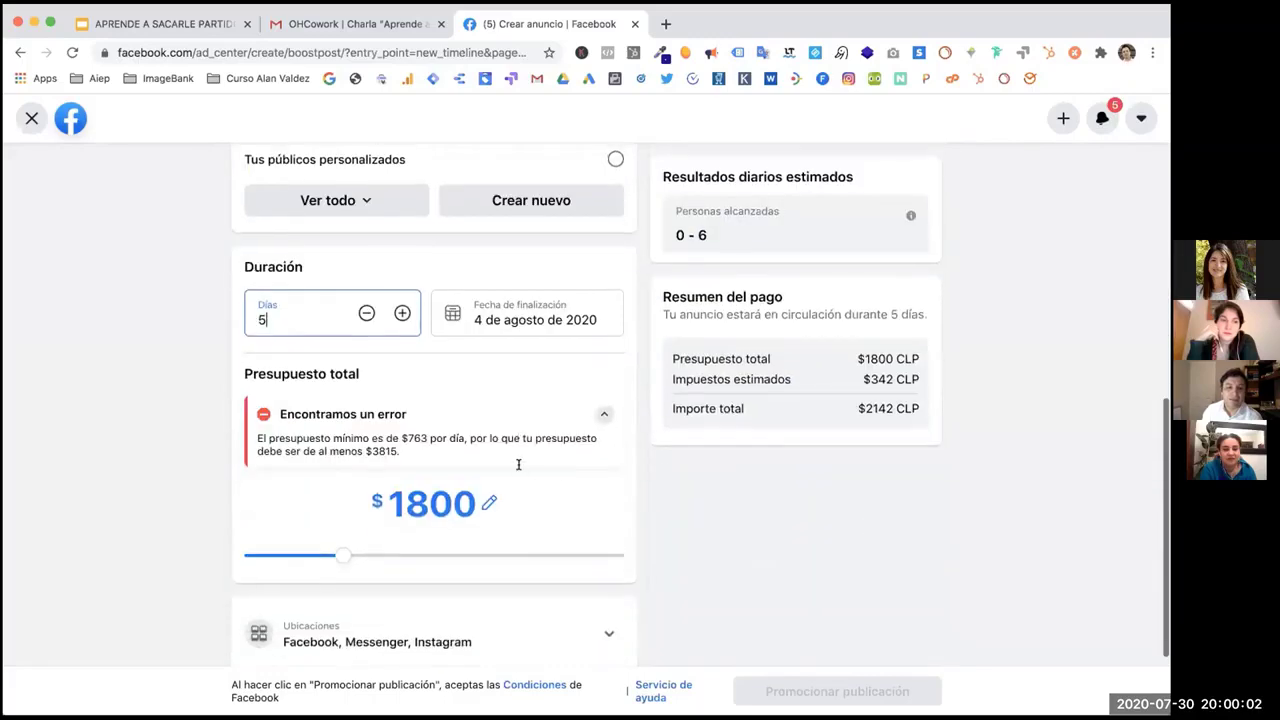
drag(340, 551, 415, 551)
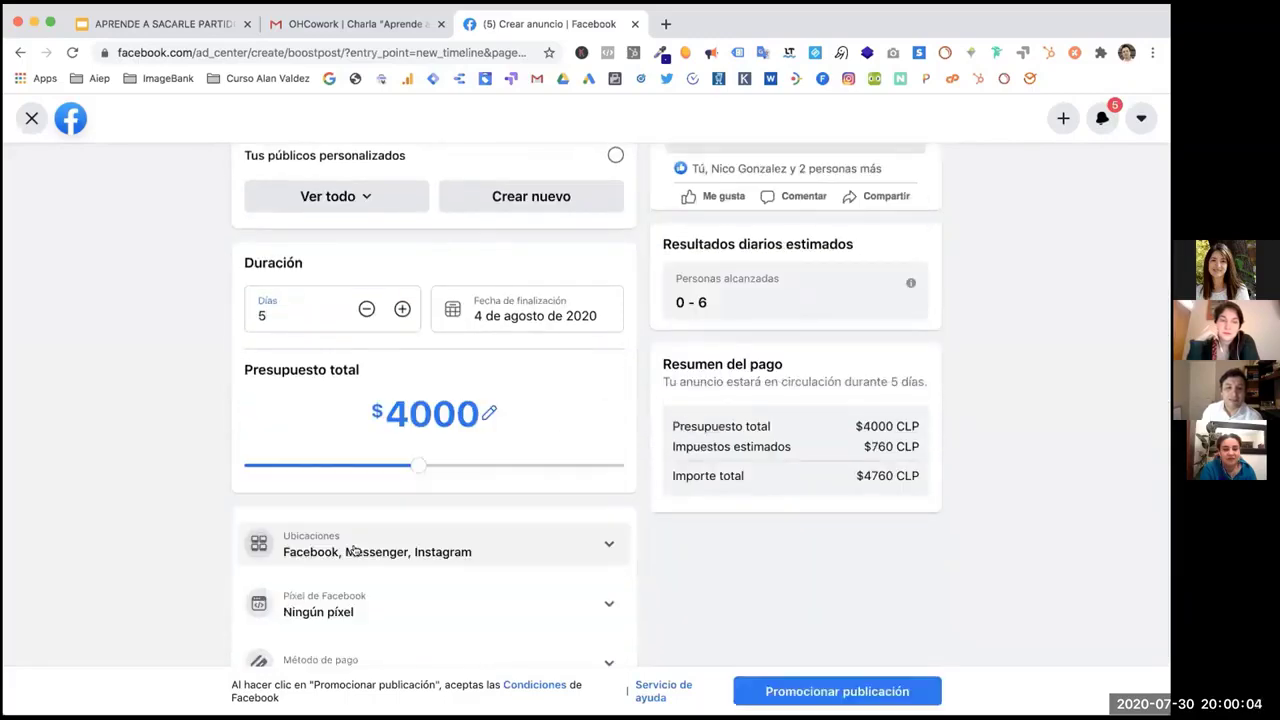
drag(412, 464, 349, 467)
drag(257, 415, 396, 401)
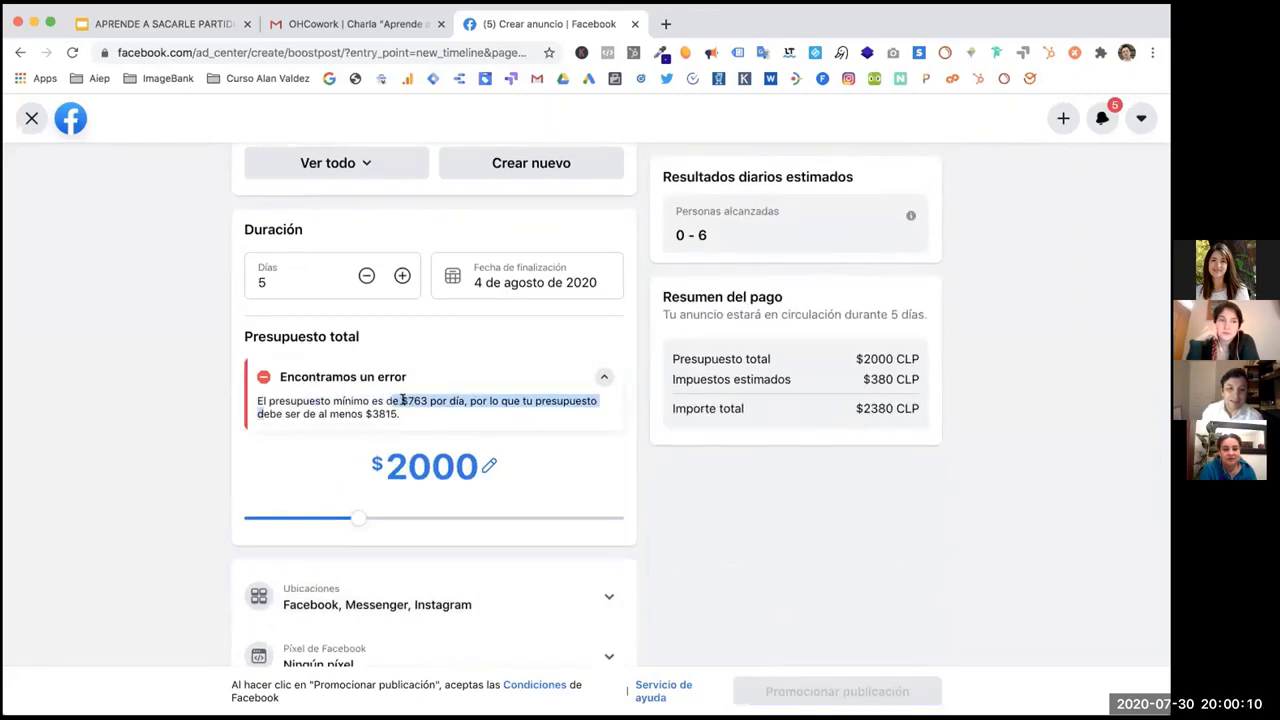
double_click(414, 400)
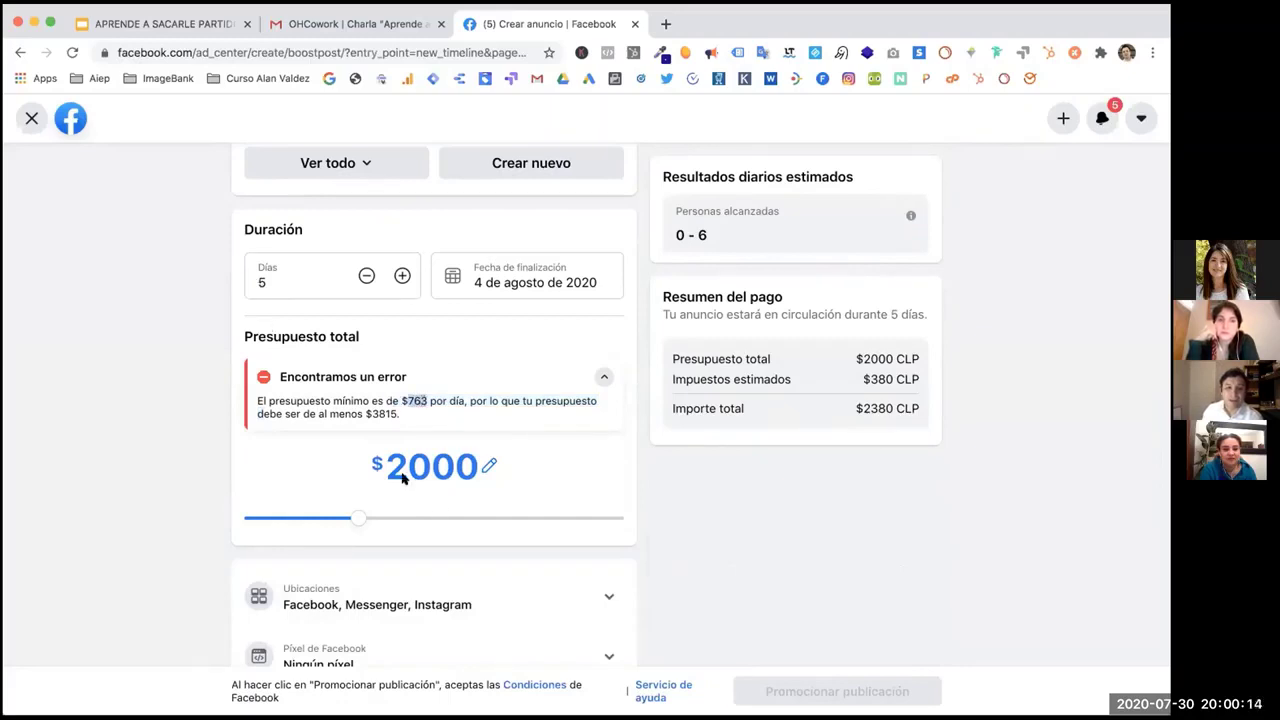
drag(355, 524, 417, 522)
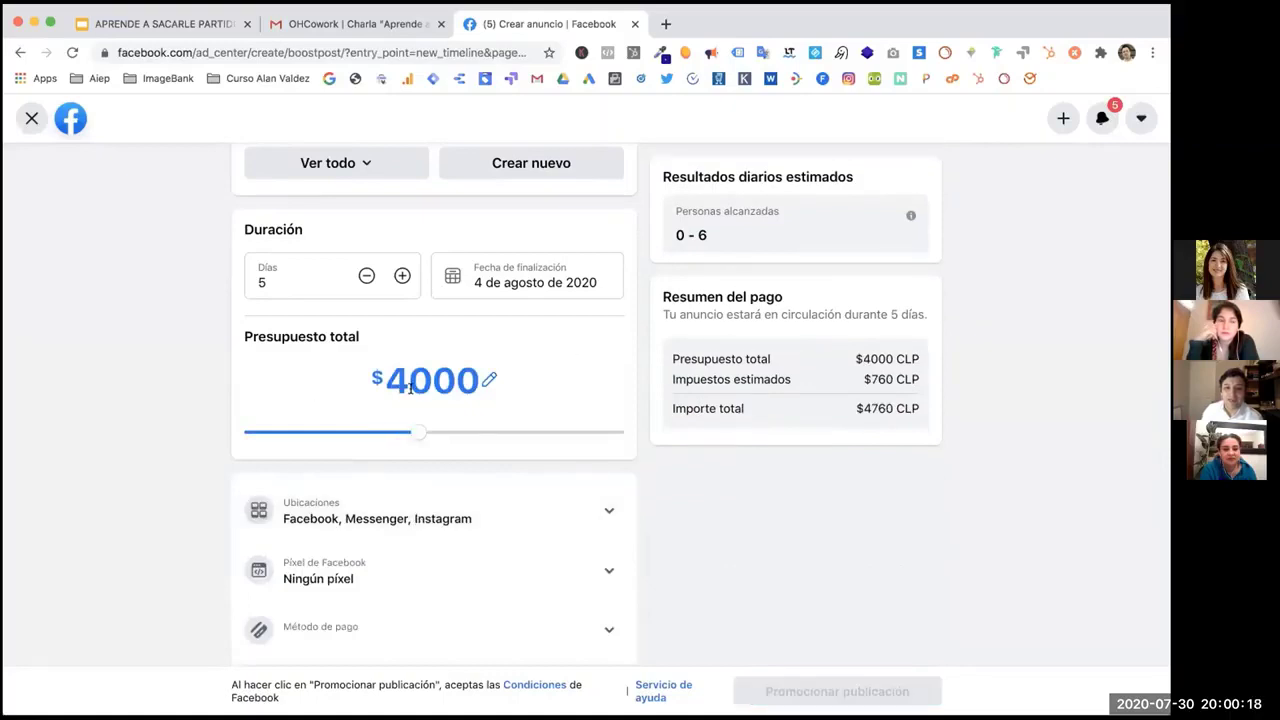
Examine the total budget, estimated taxes and total amount in the payment summary.
drag(680, 358, 808, 362)
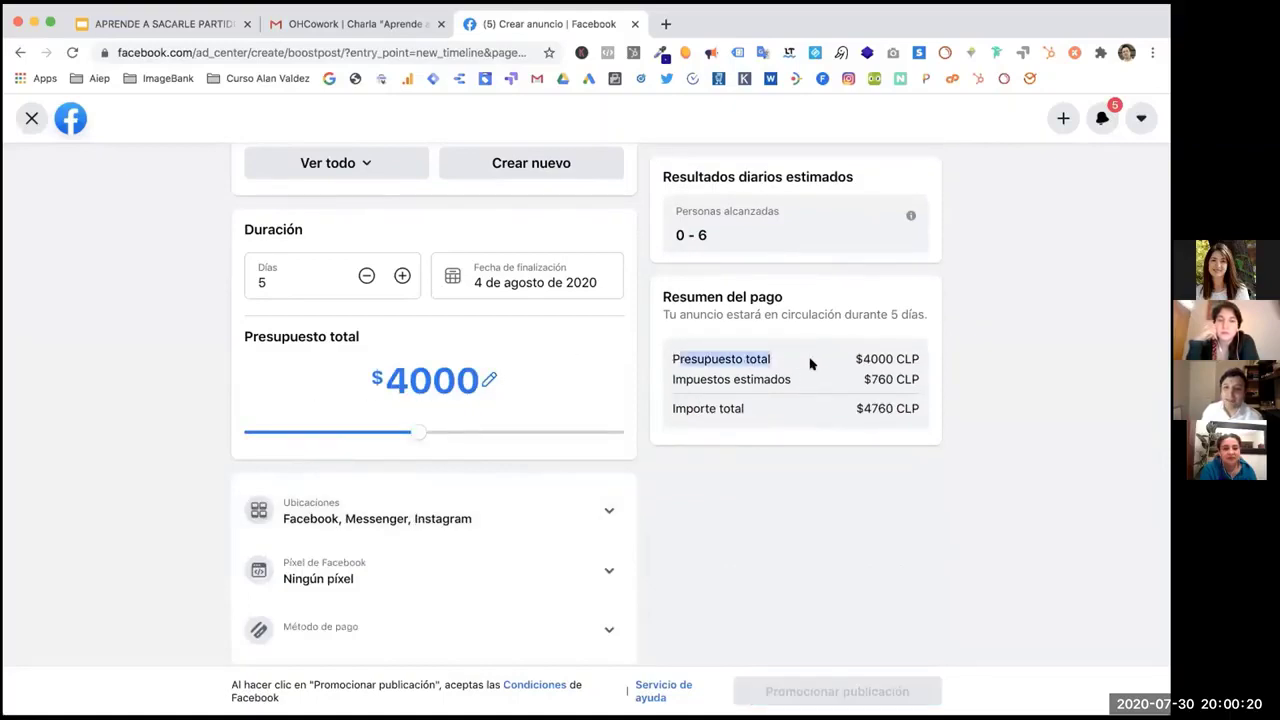
drag(681, 379, 893, 380)
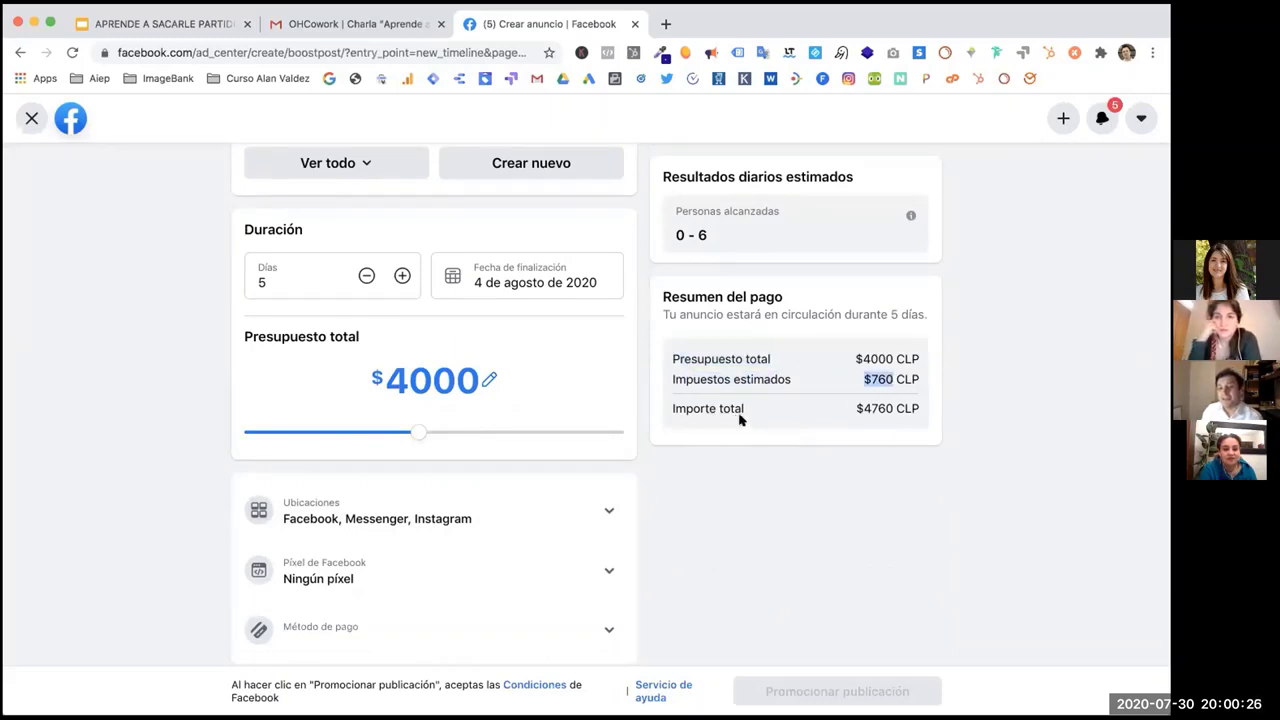
drag(857, 408, 895, 409)
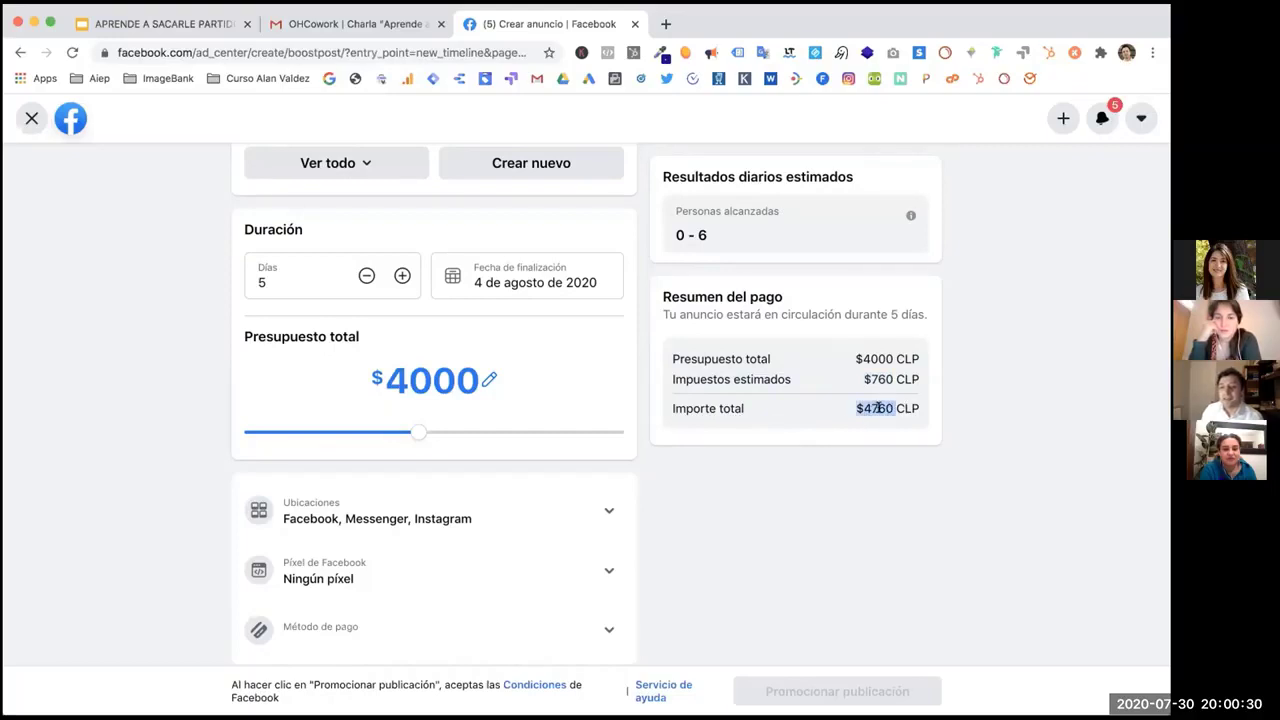
Check the total budget line in the payment summary and look over the post's ad preview.
drag(860, 353, 670, 359)
click(882, 352)
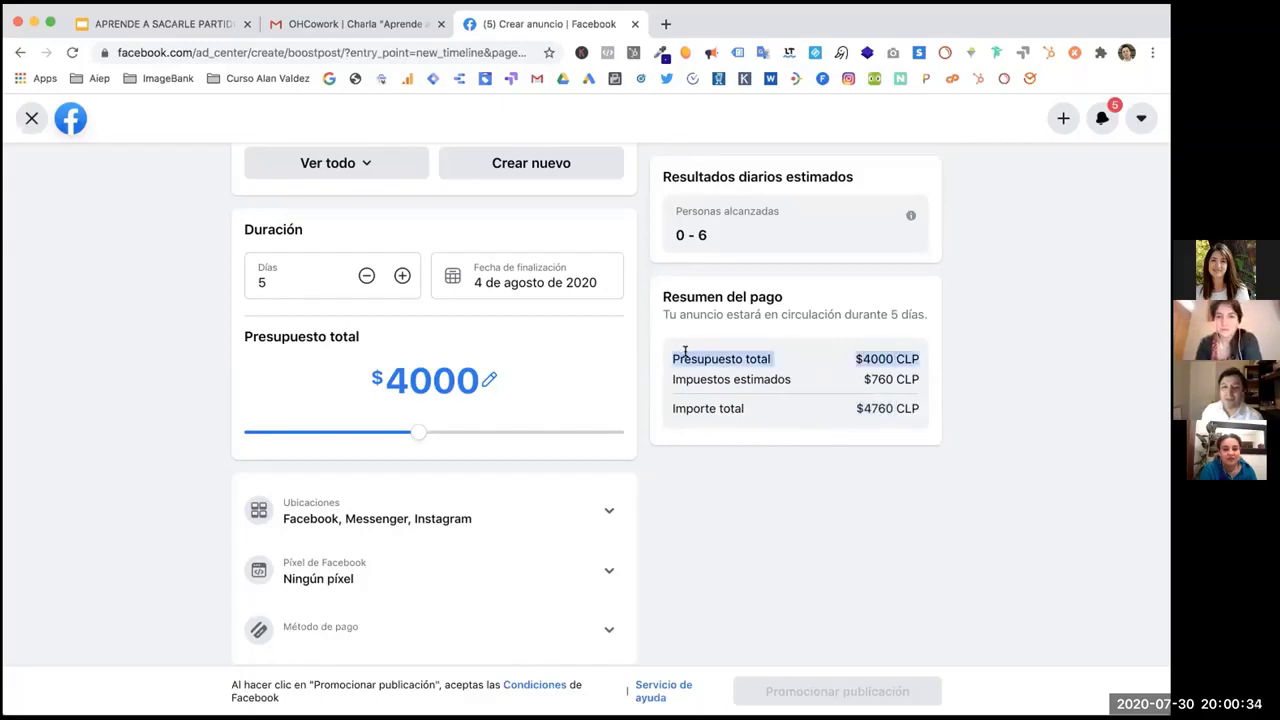
scroll(714, 492, down, 1)
scroll(717, 486, up, 8)
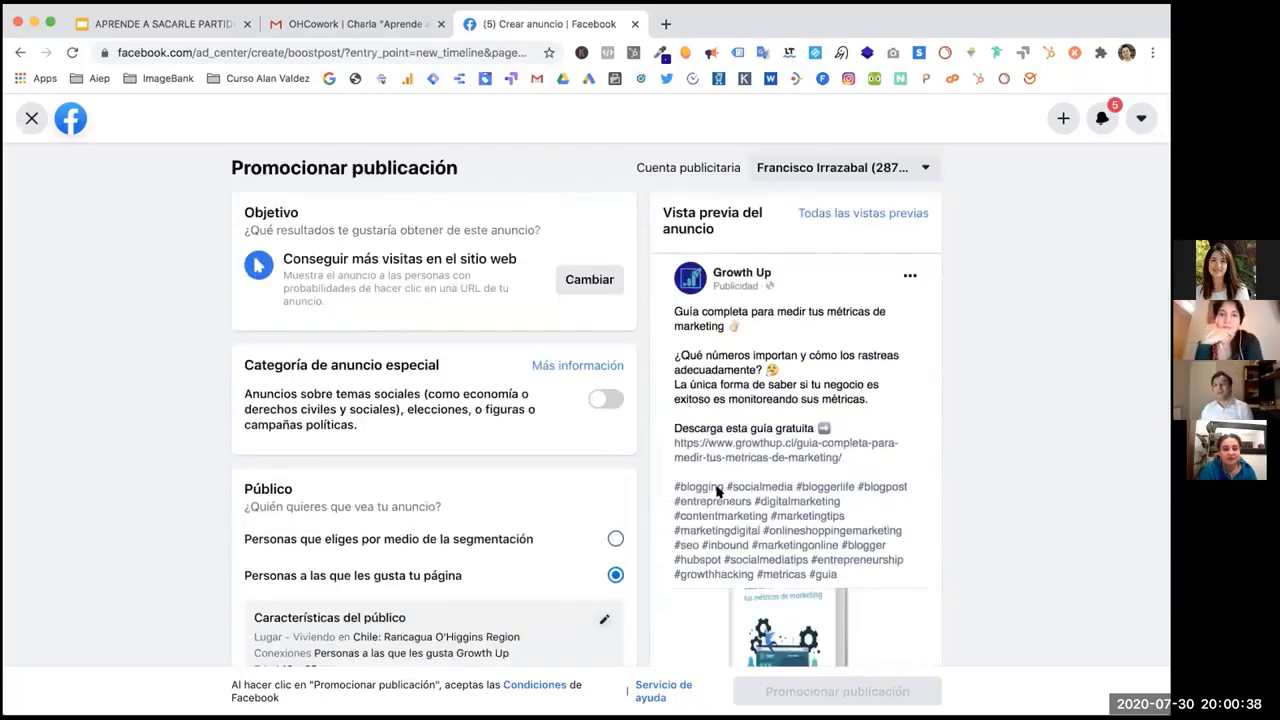
scroll(600, 486, down, 4)
scroll(838, 512, up, 2)
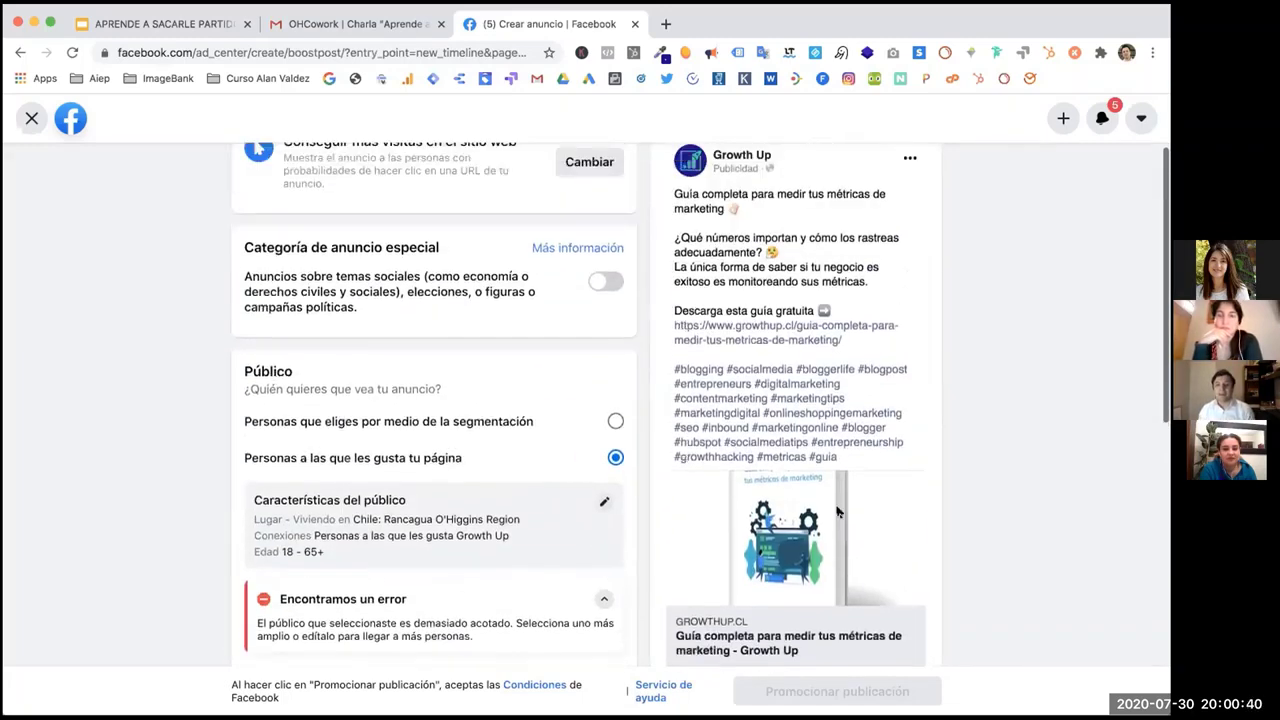
scroll(838, 512, up, 3)
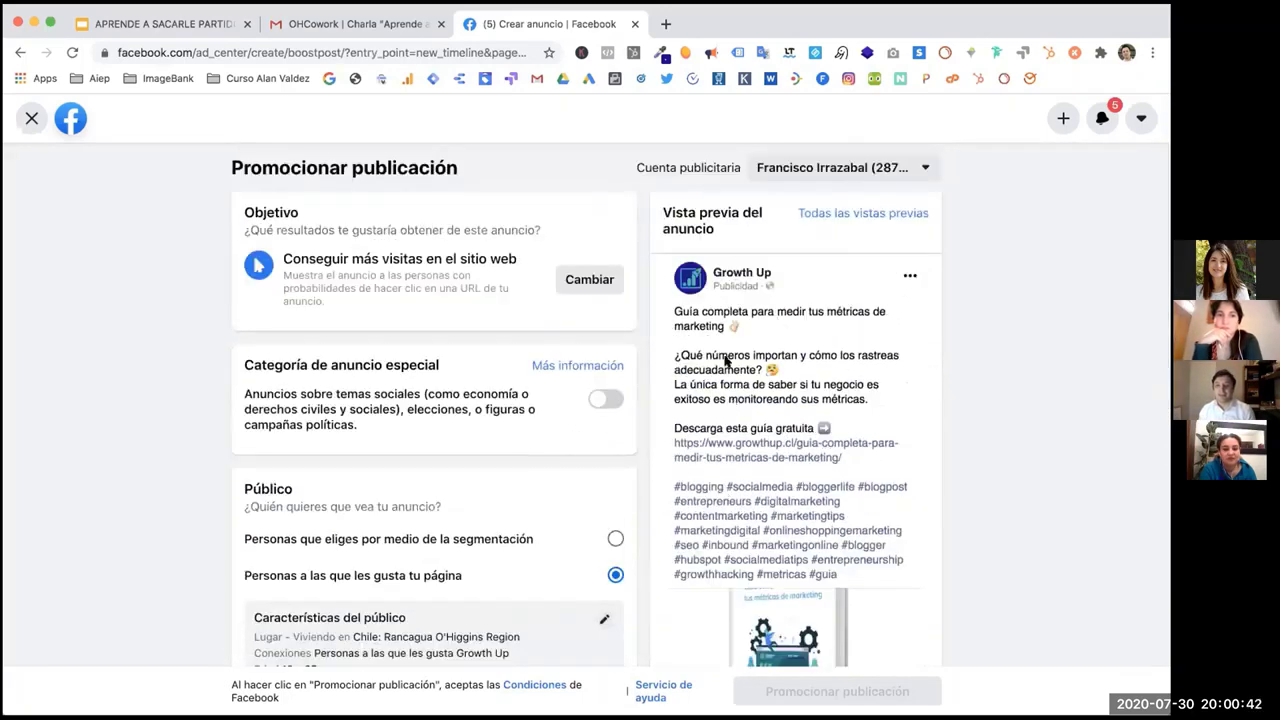
scroll(726, 360, down, 2)
scroll(786, 434, up, 2)
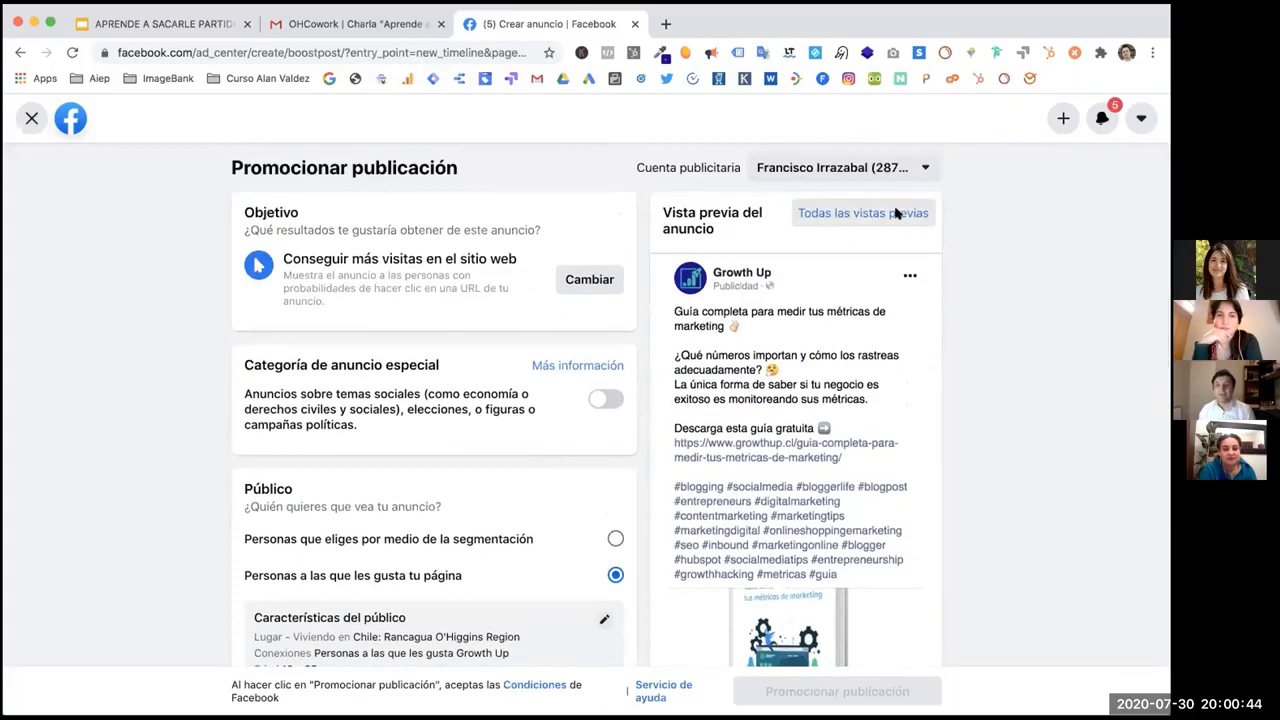
click(896, 213)
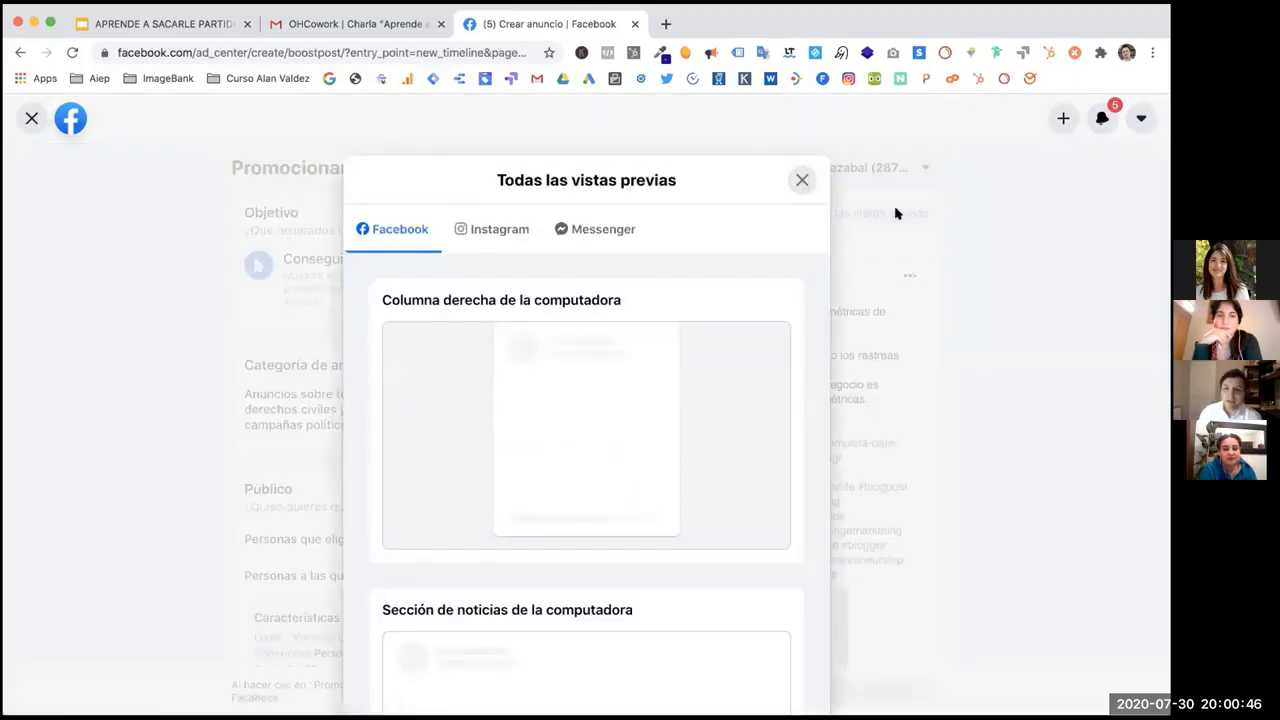
scroll(690, 316, down, 10)
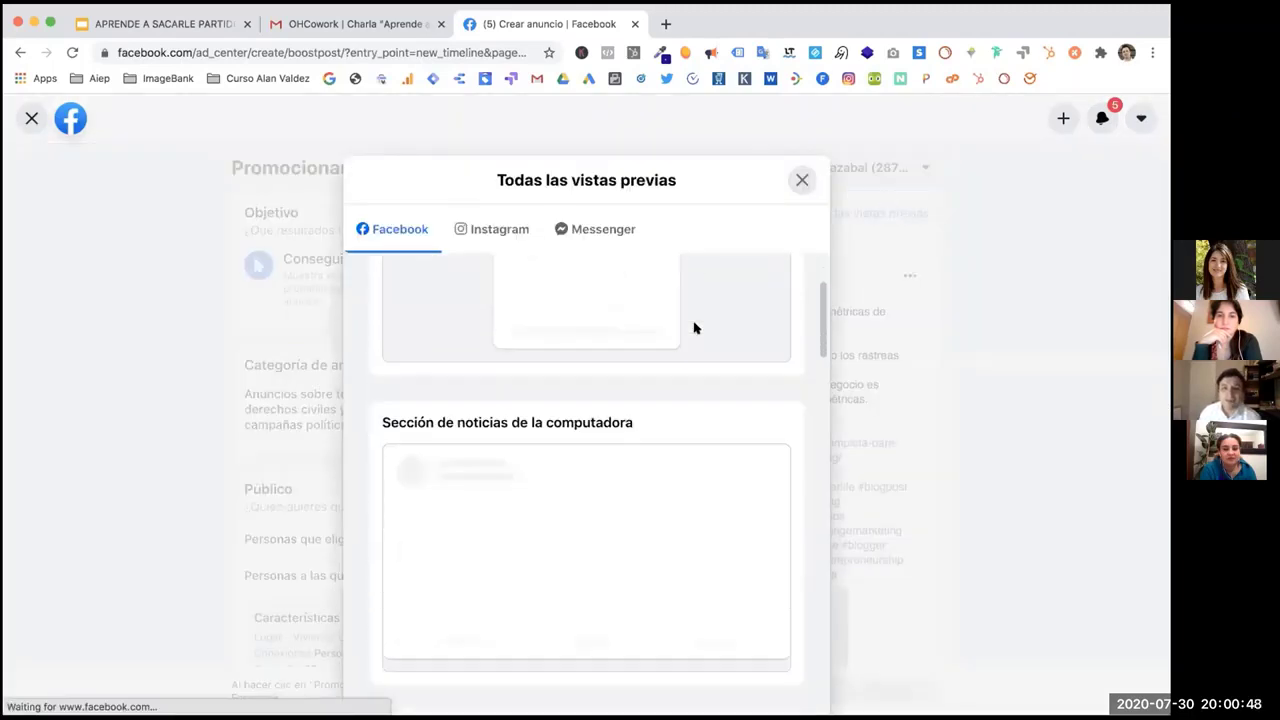
scroll(692, 327, down, 1)
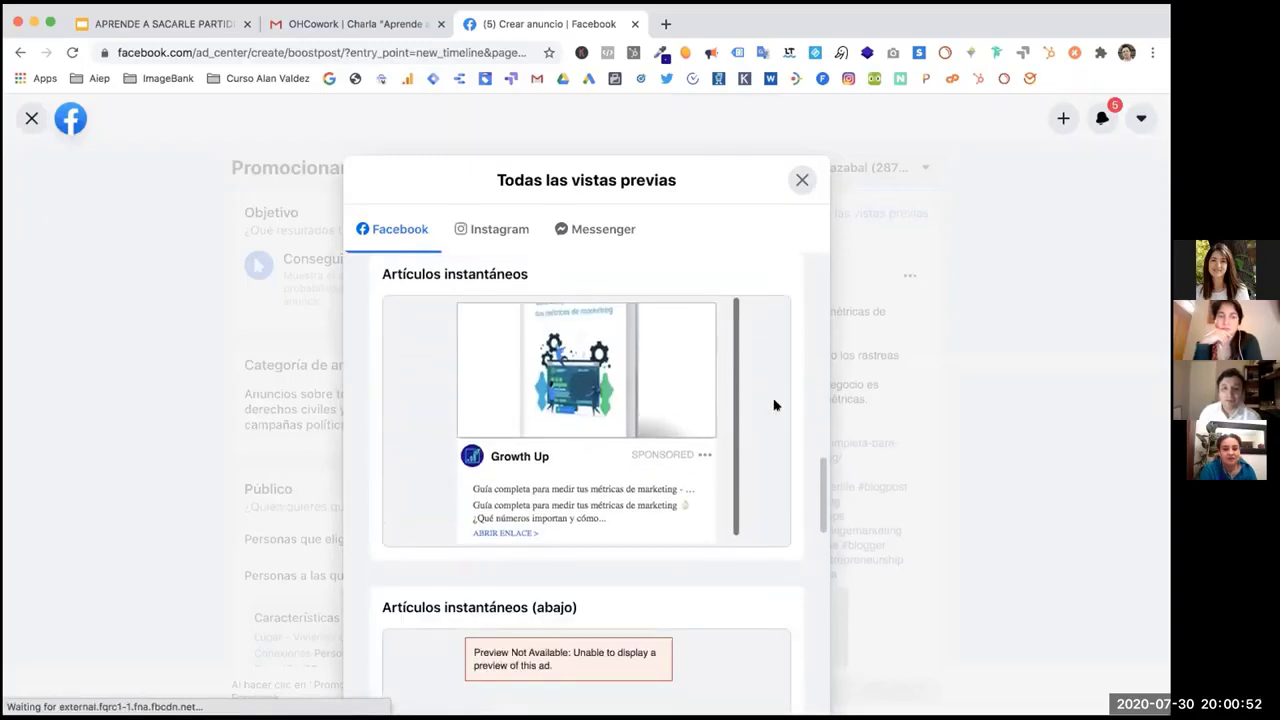
scroll(746, 416, up, 10)
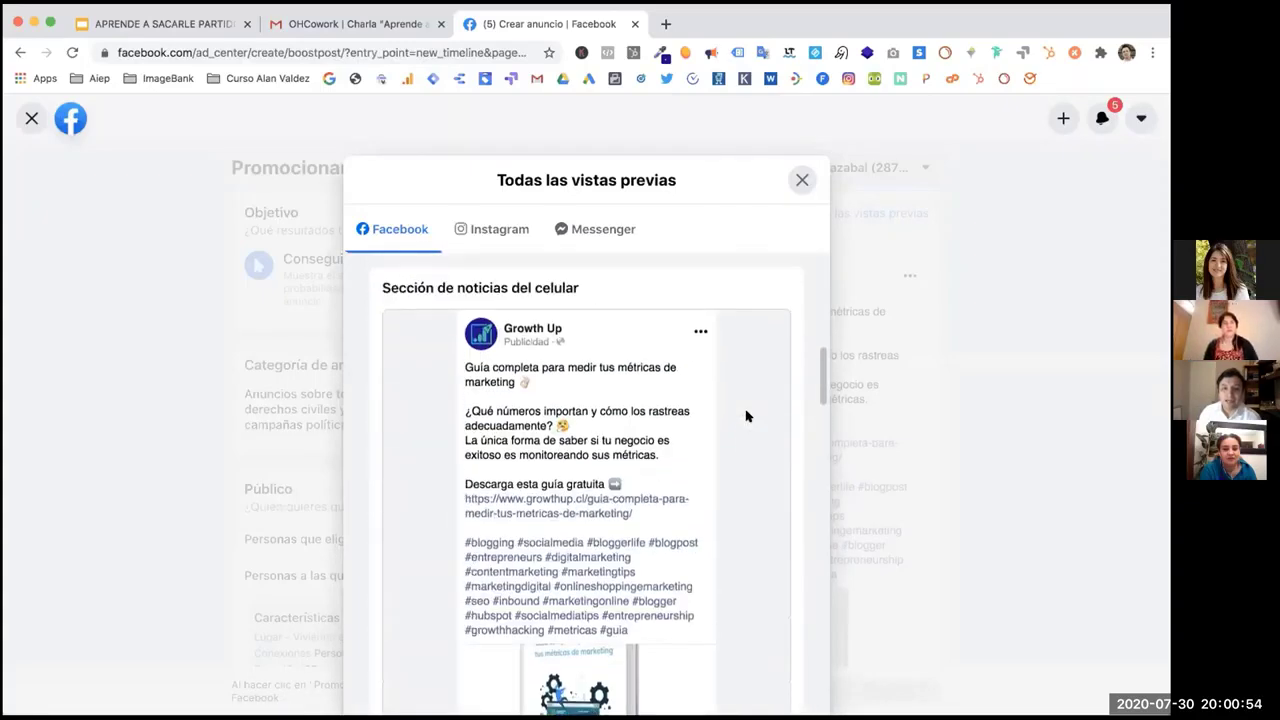
scroll(746, 416, up, 6)
scroll(749, 420, down, 3)
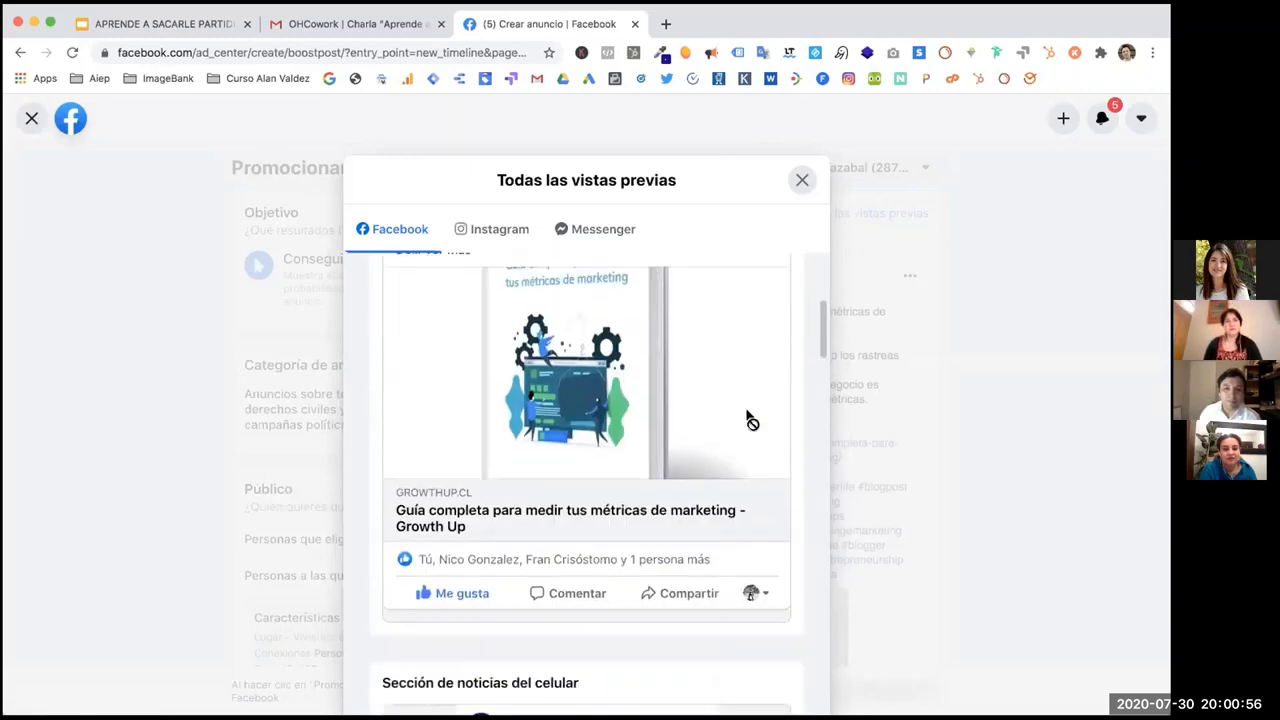
scroll(751, 420, down, 1)
scroll(751, 420, up, 5)
scroll(600, 420, down, 1)
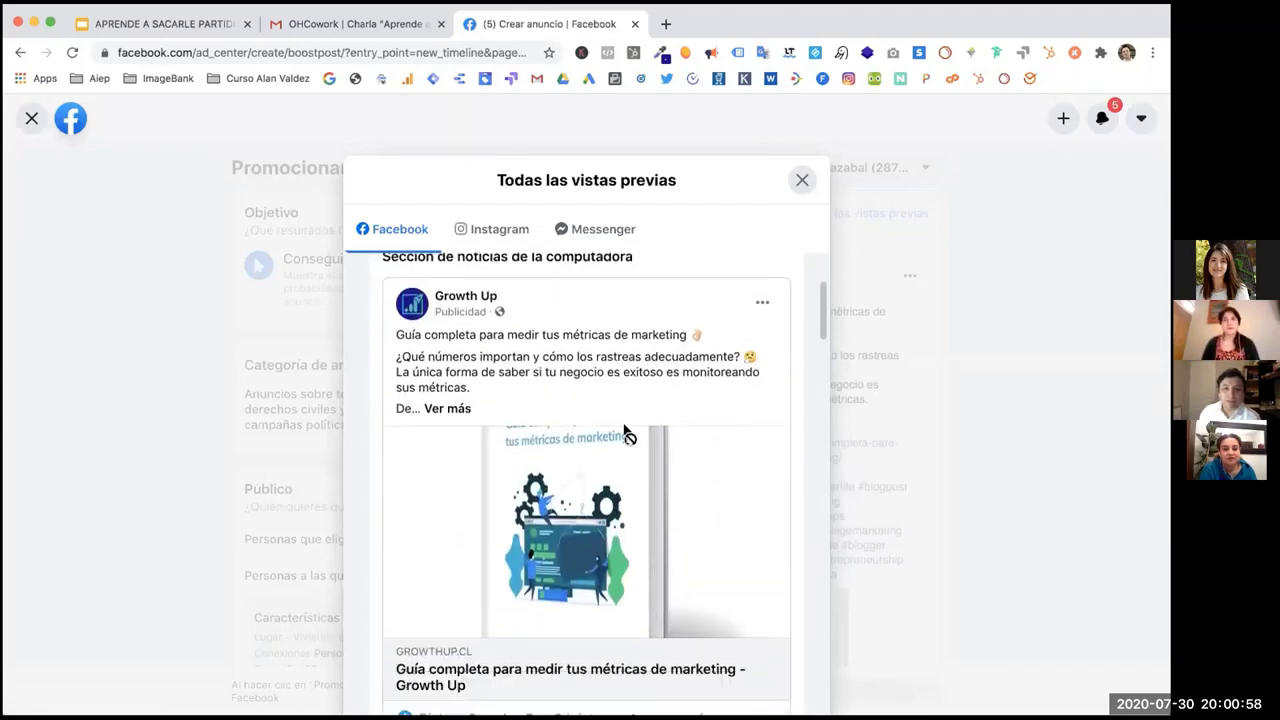
scroll(626, 430, down, 5)
scroll(700, 480, down, 3)
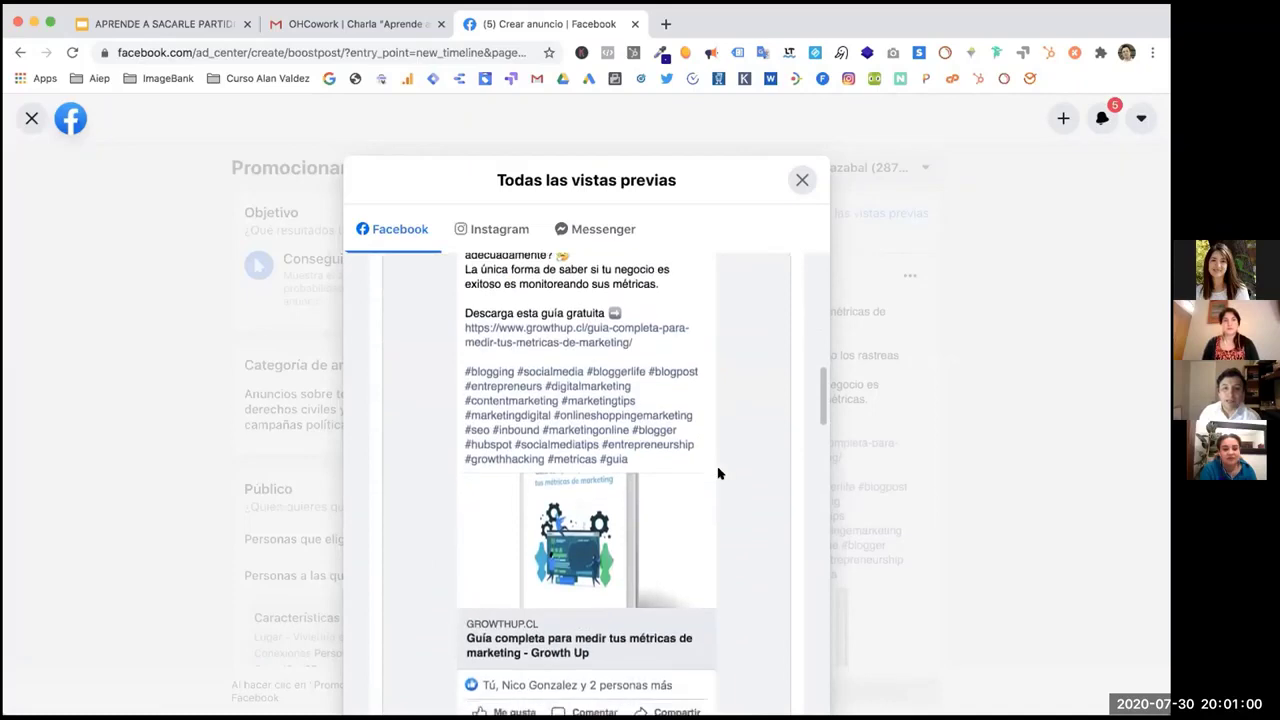
scroll(717, 473, down, 2)
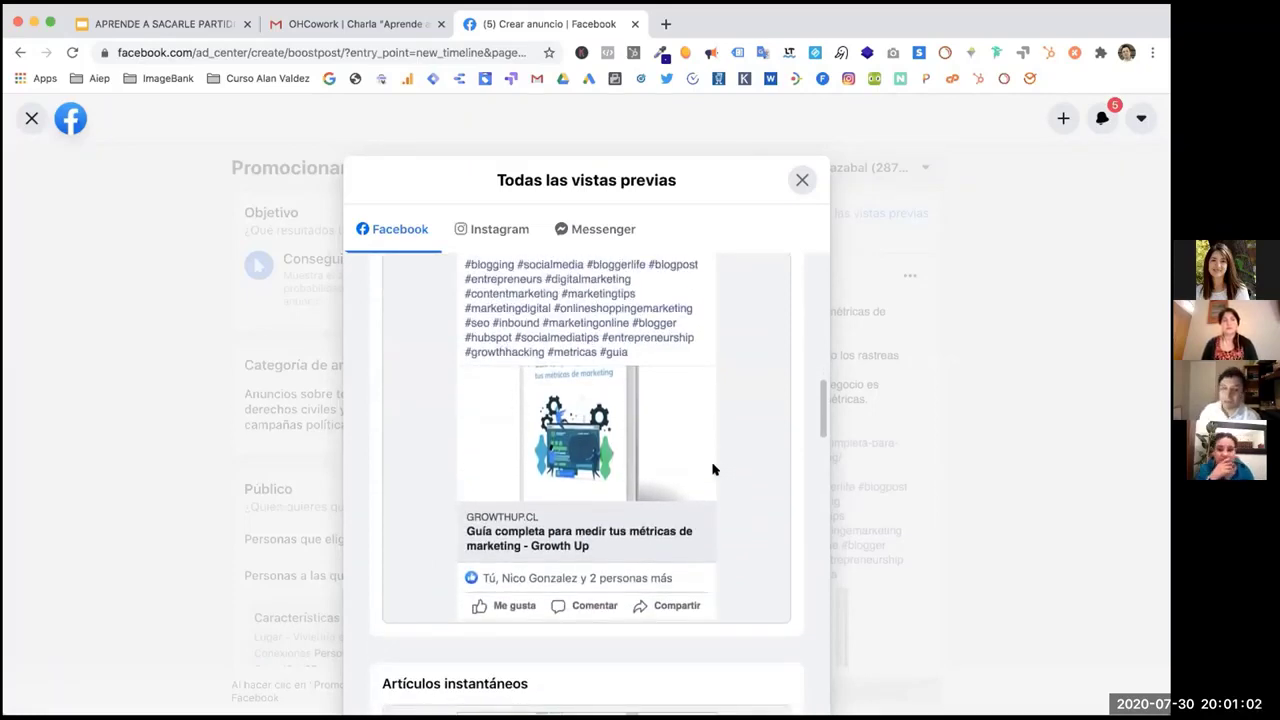
scroll(574, 386, up, 2)
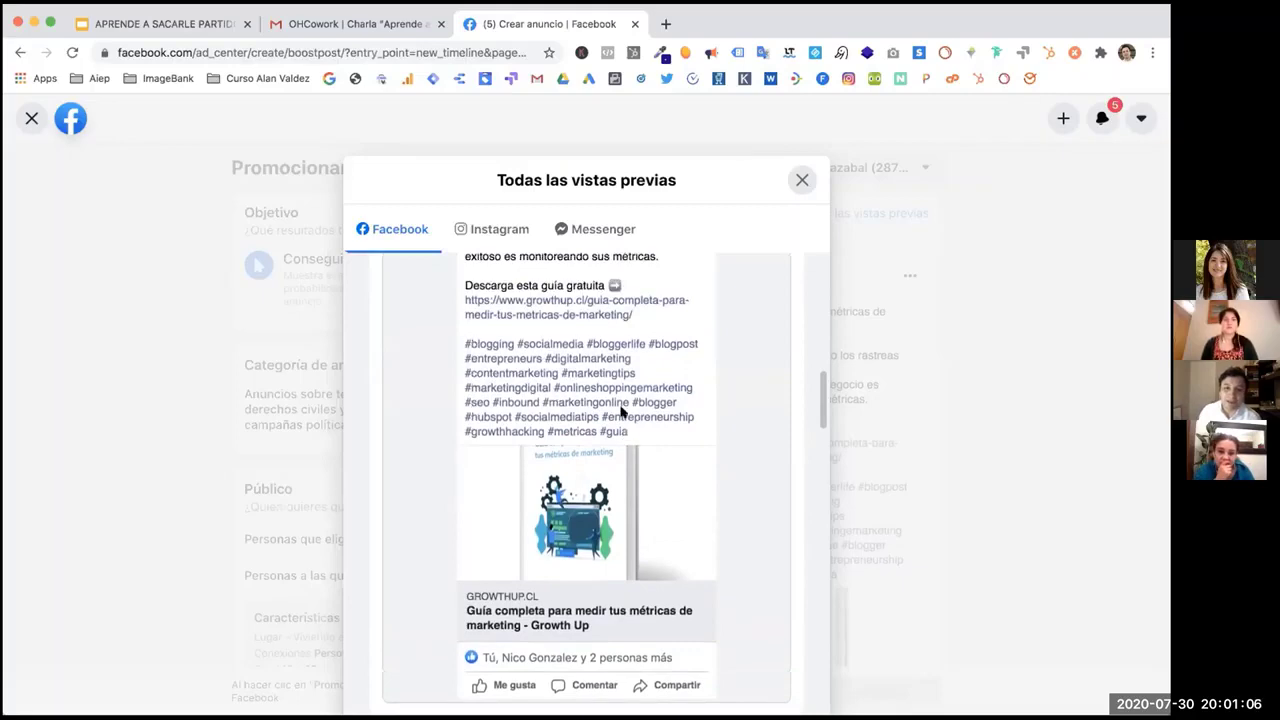
scroll(620, 410, up, 10)
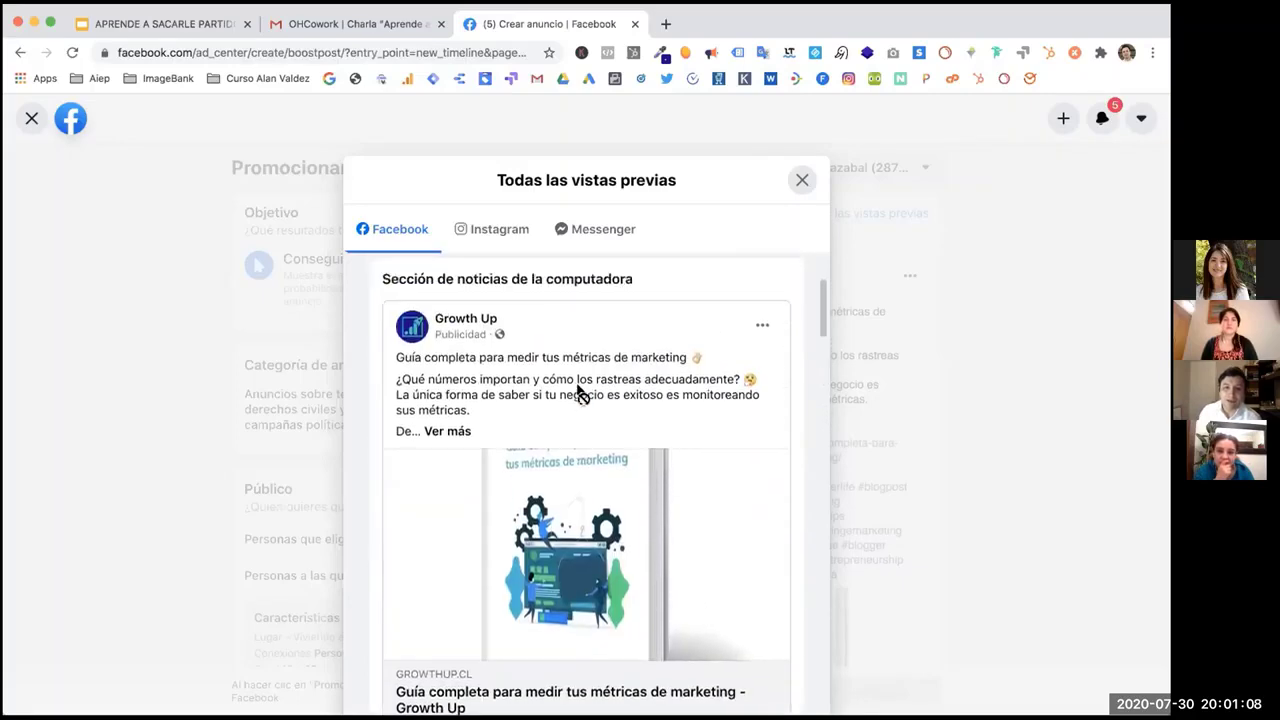
scroll(576, 400, down, 6)
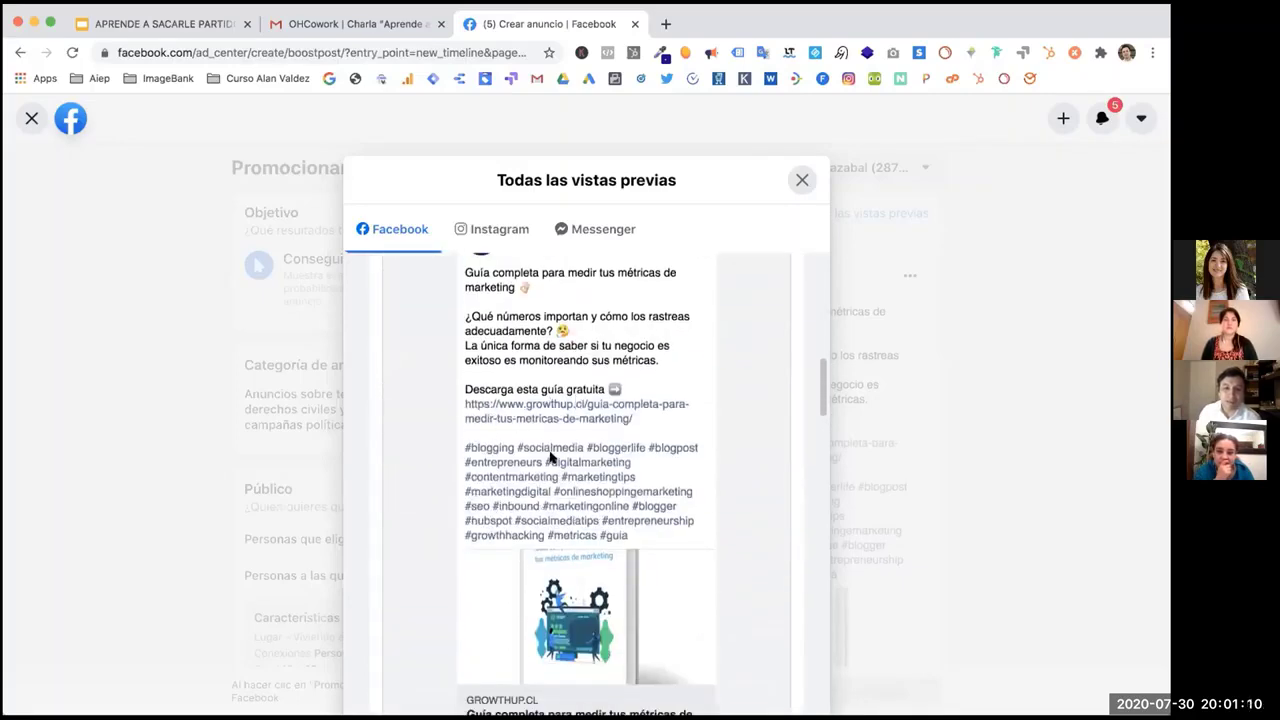
scroll(551, 443, up, 1)
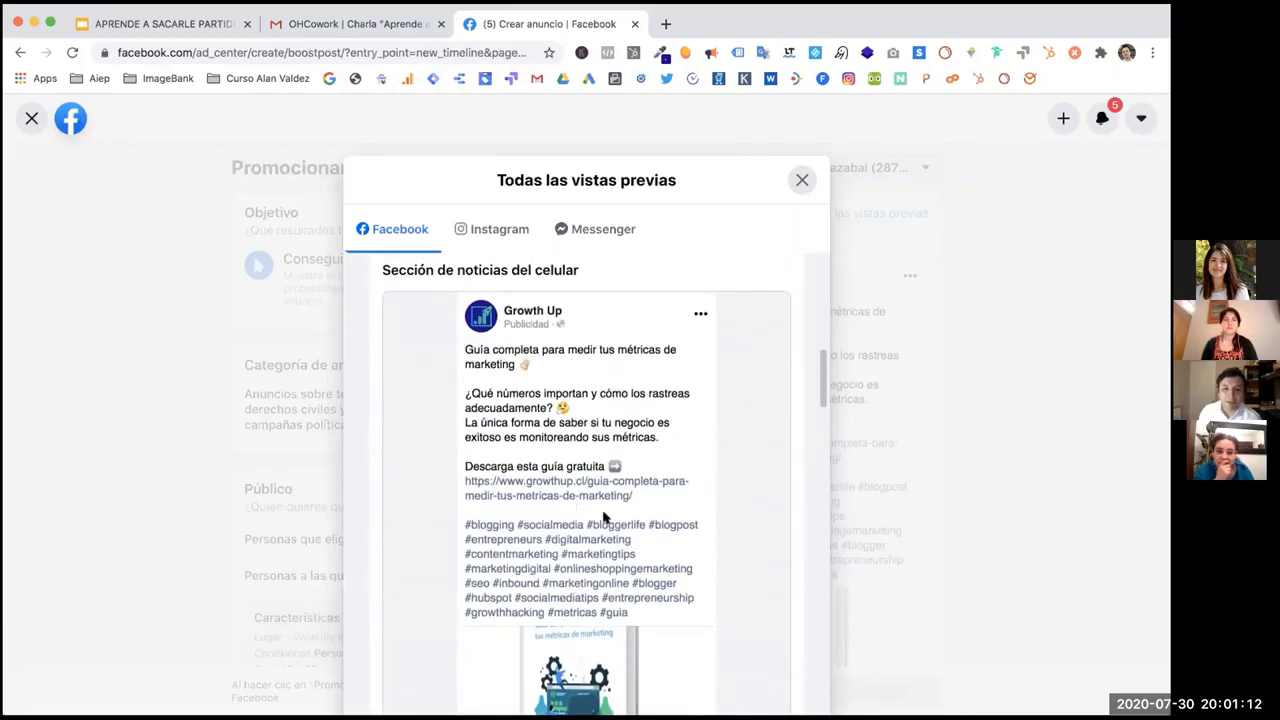
Examine the remaining Facebook placement previews, from instant articles and suggested video to mobile search results.
scroll(597, 481, down, 15)
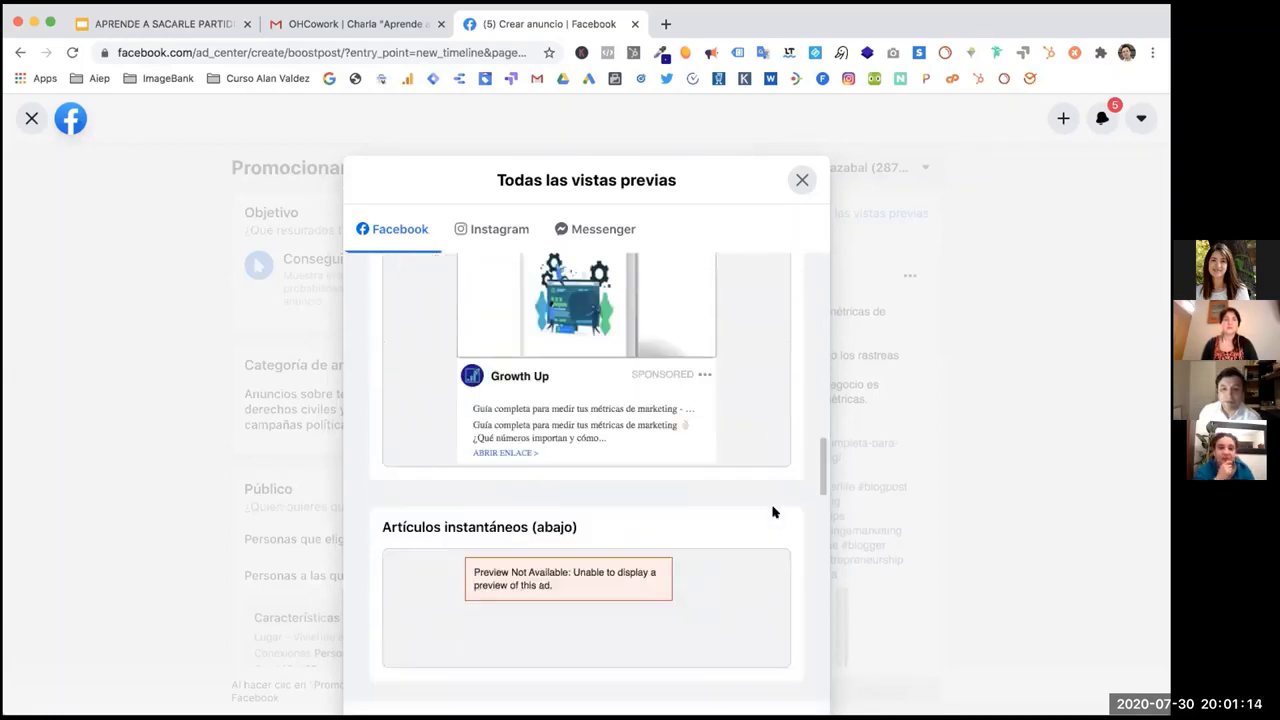
scroll(772, 512, down, 15)
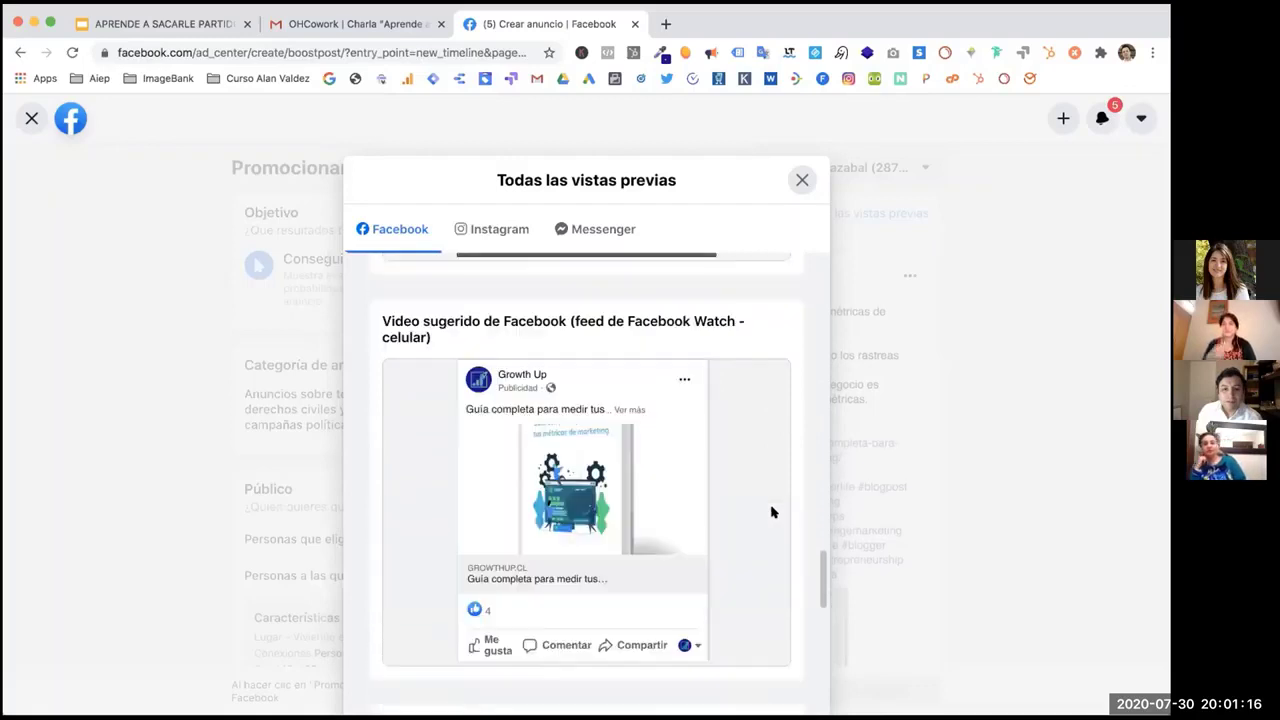
scroll(757, 529, down, 5)
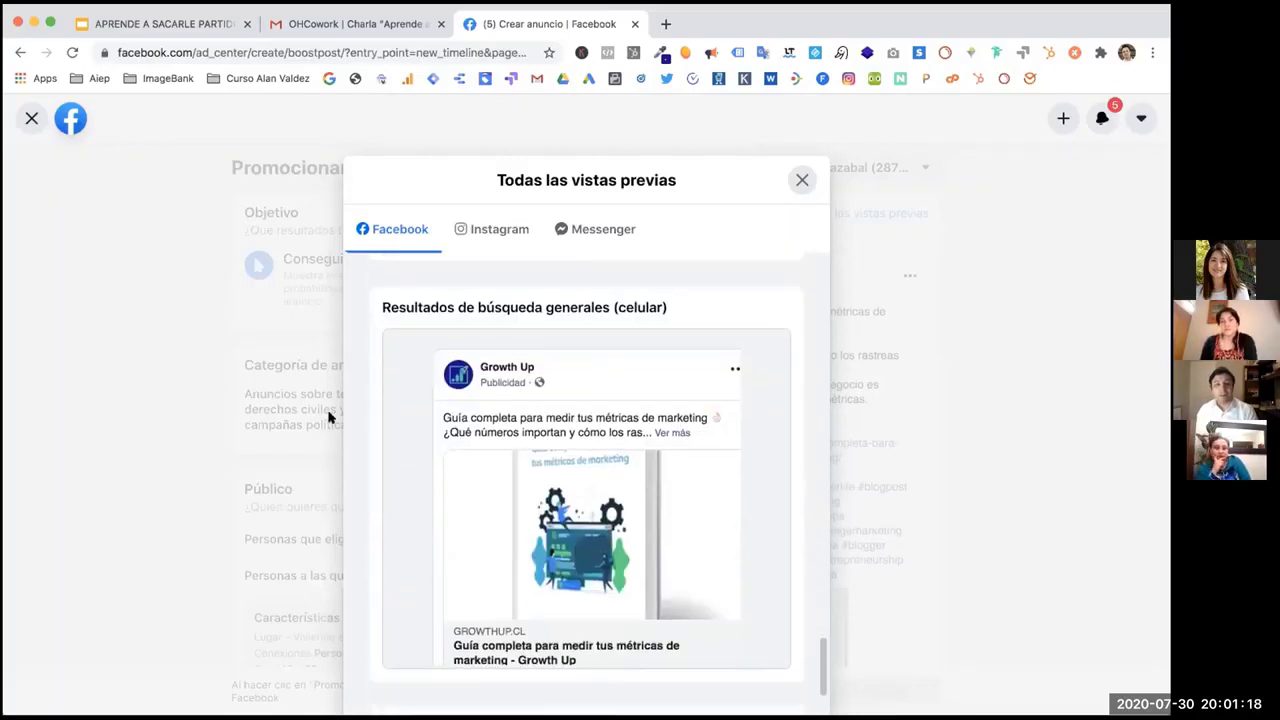
Examine the ad's Instagram previews for Explorar, Instagram and Instagram Stories, and close the previews.
click(481, 226)
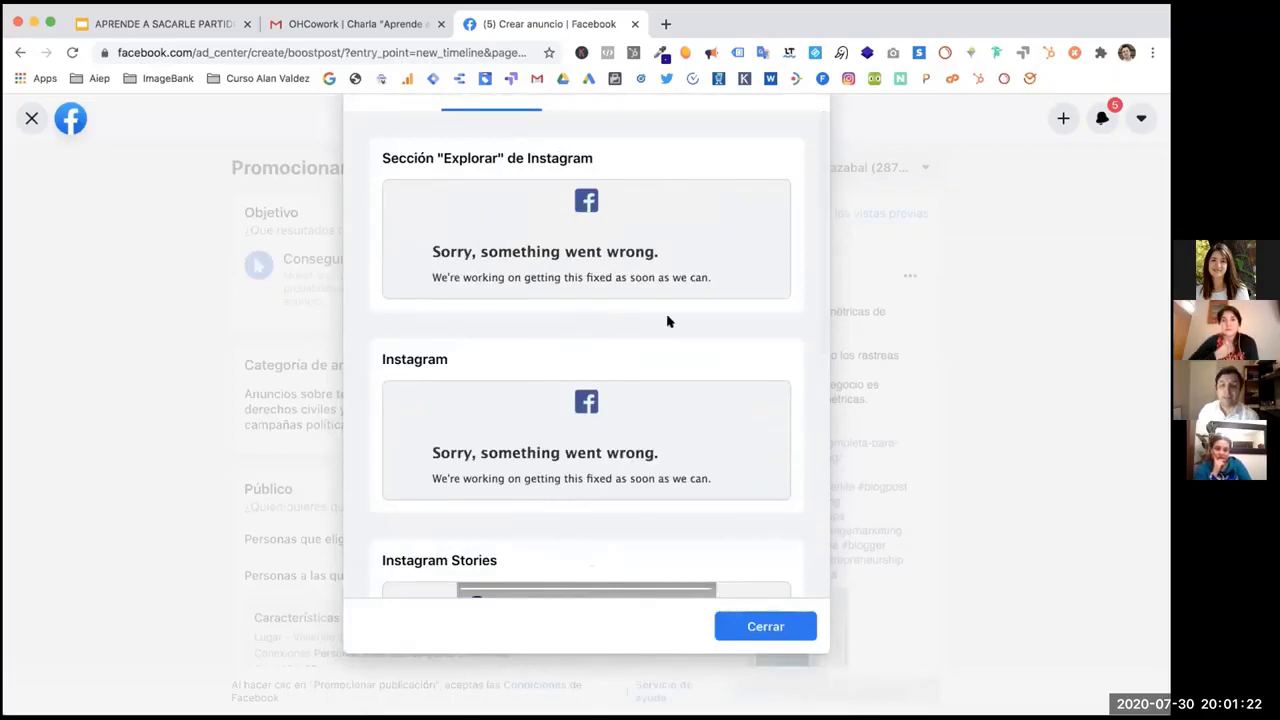
scroll(692, 546, down, 3)
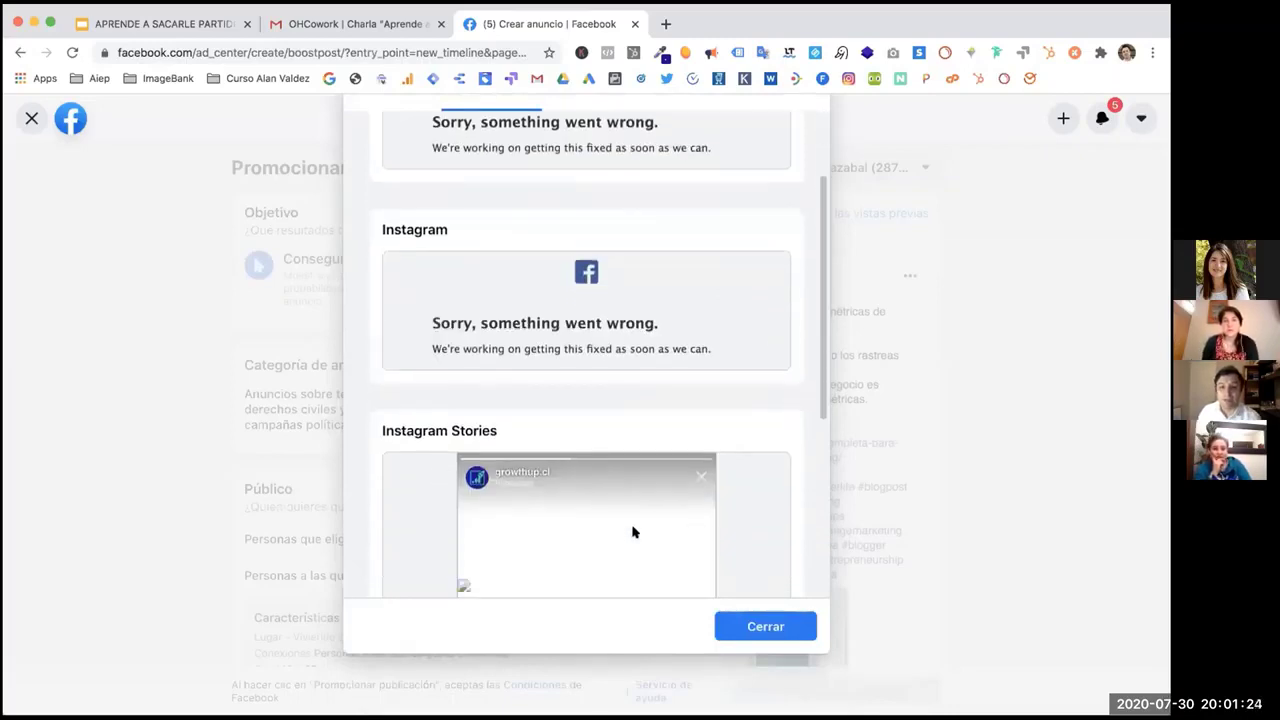
scroll(814, 462, down, 2)
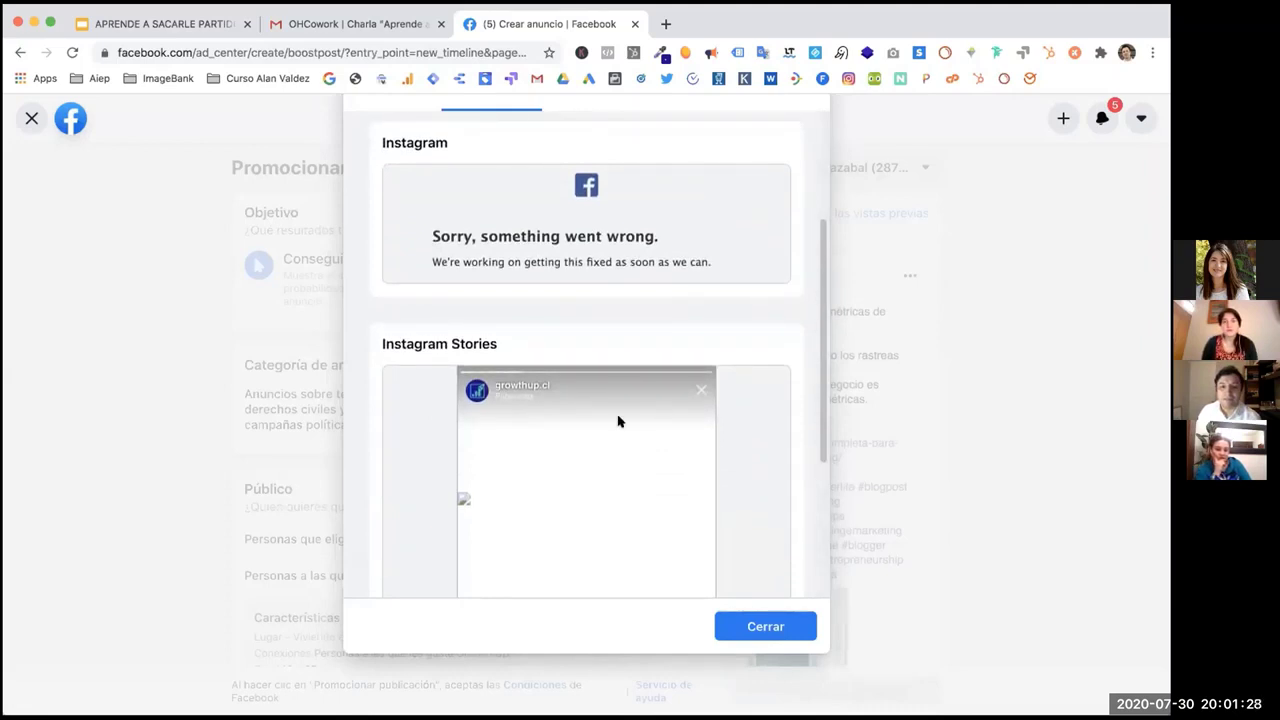
scroll(820, 423, down, 6)
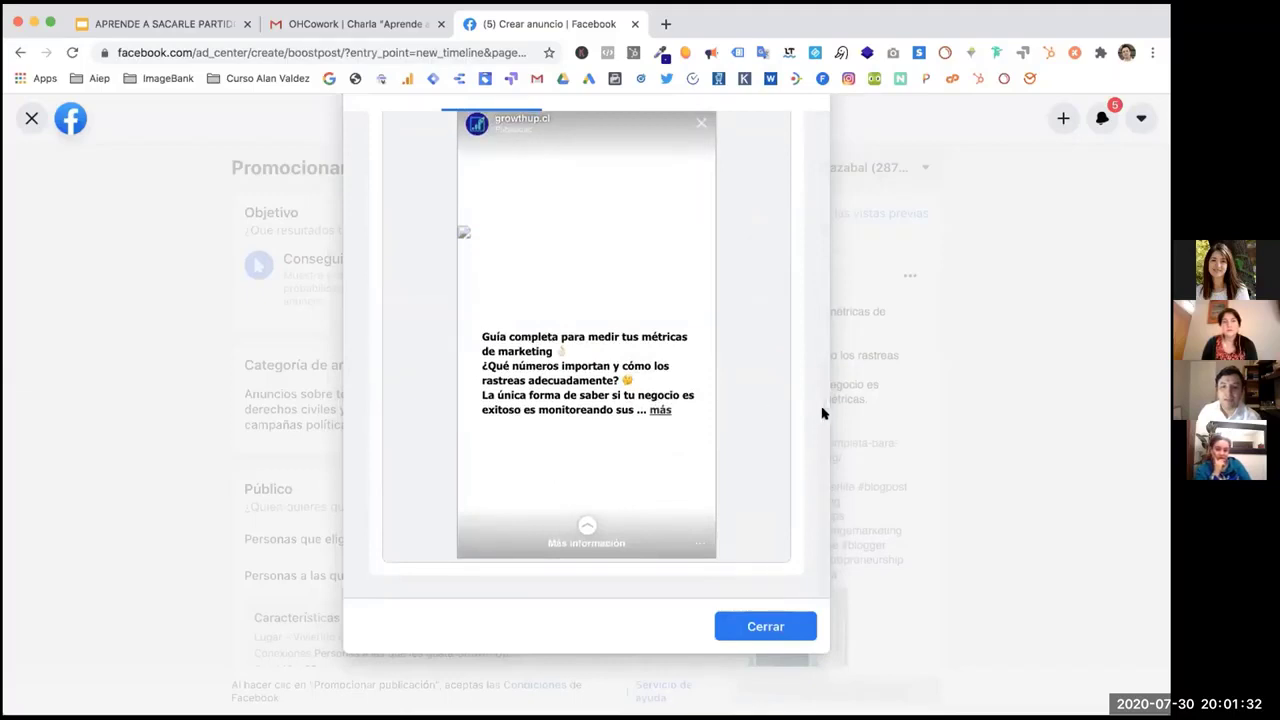
scroll(806, 329, up, 4)
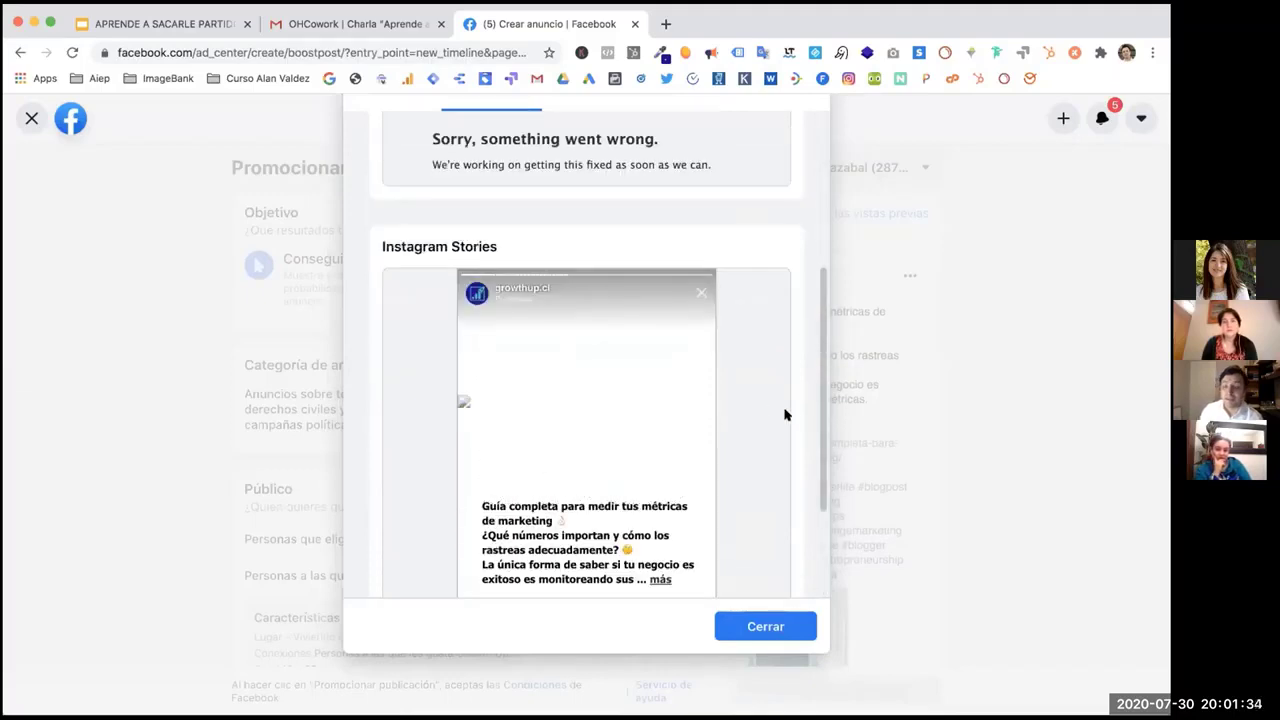
scroll(795, 300, up, 7)
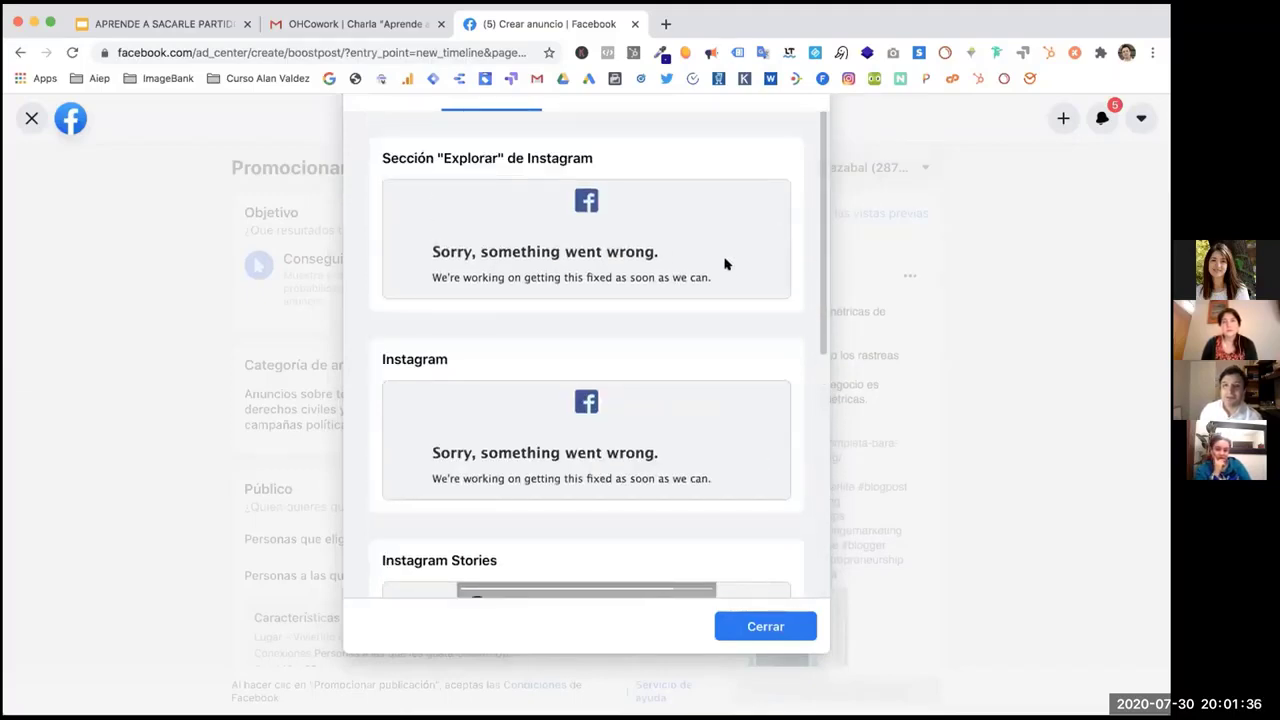
scroll(848, 371, up, 3)
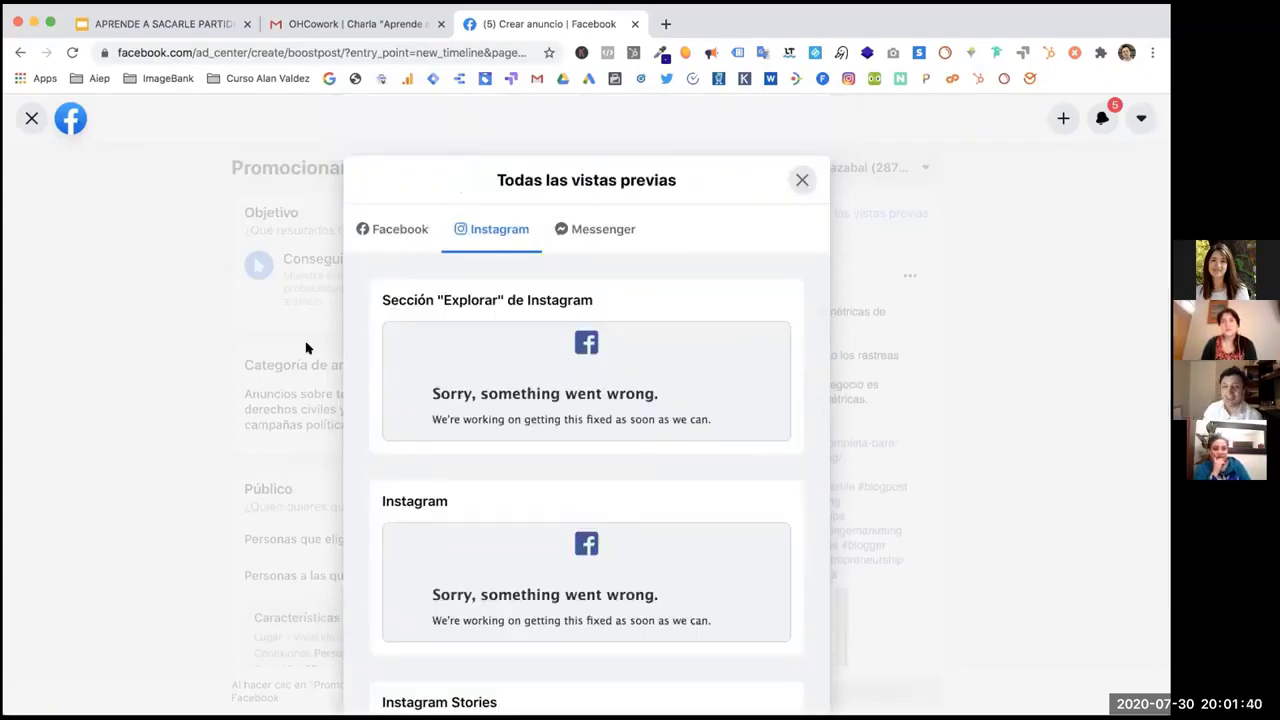
click(802, 182)
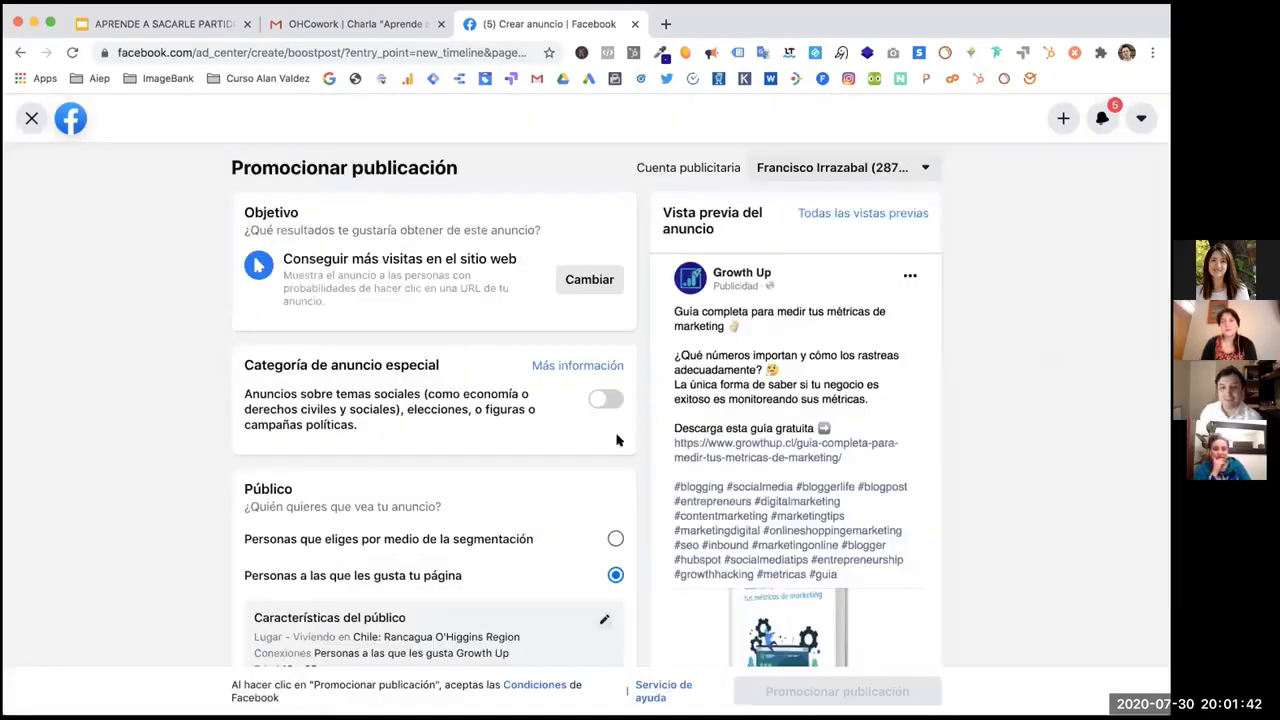
Leave the post promotion setup, discarding its changes, and return to the start of the Growth Up page.
scroll(614, 437, down, 5)
scroll(614, 437, up, 5)
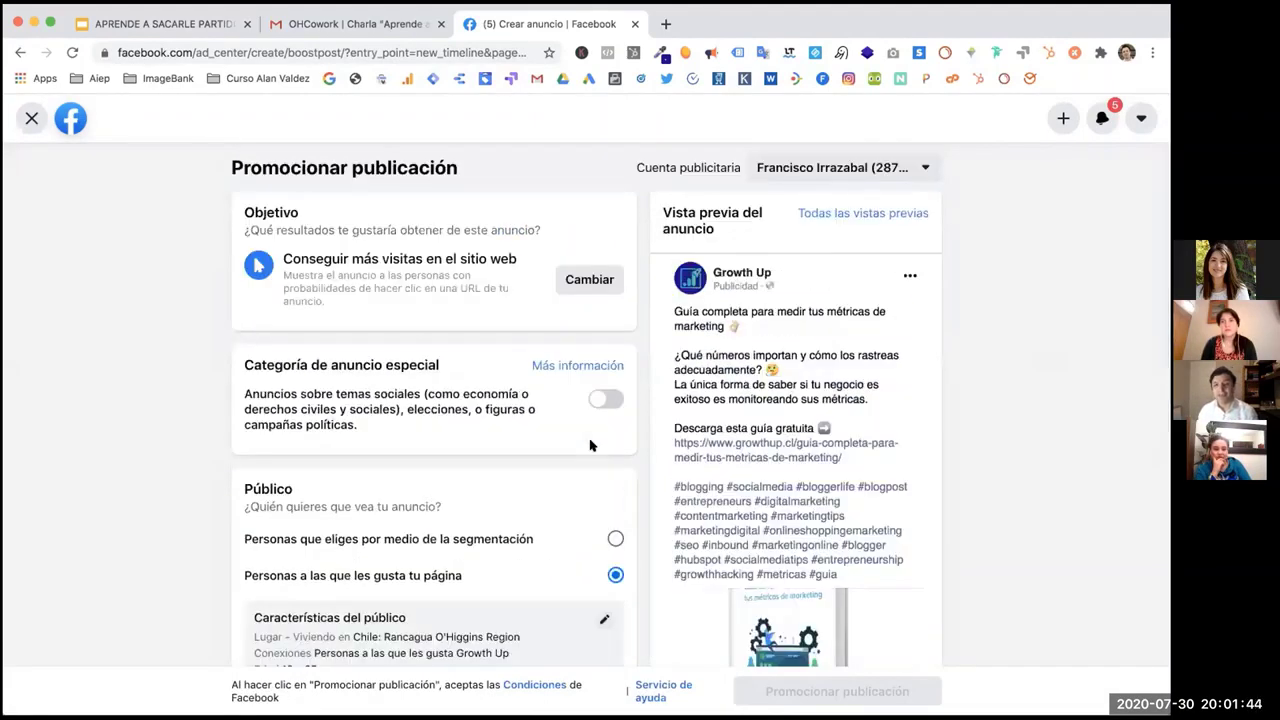
scroll(590, 445, down, 10)
scroll(590, 450, up, 10)
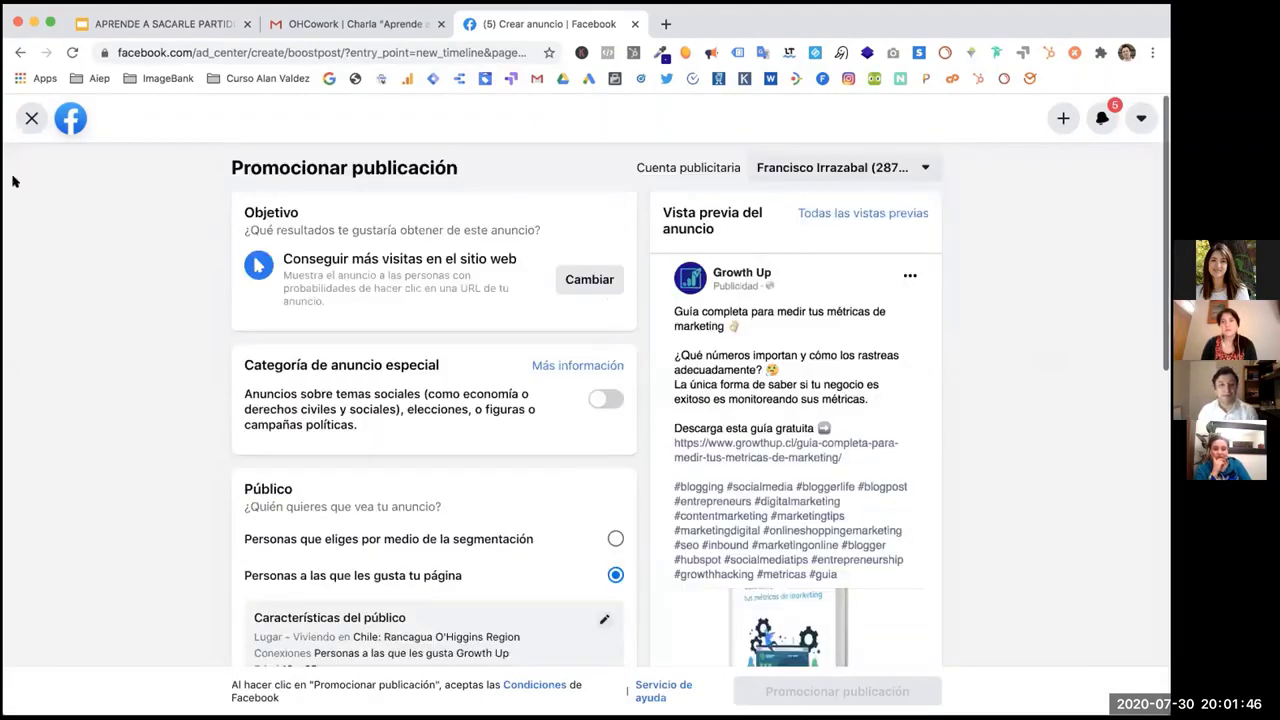
click(31, 118)
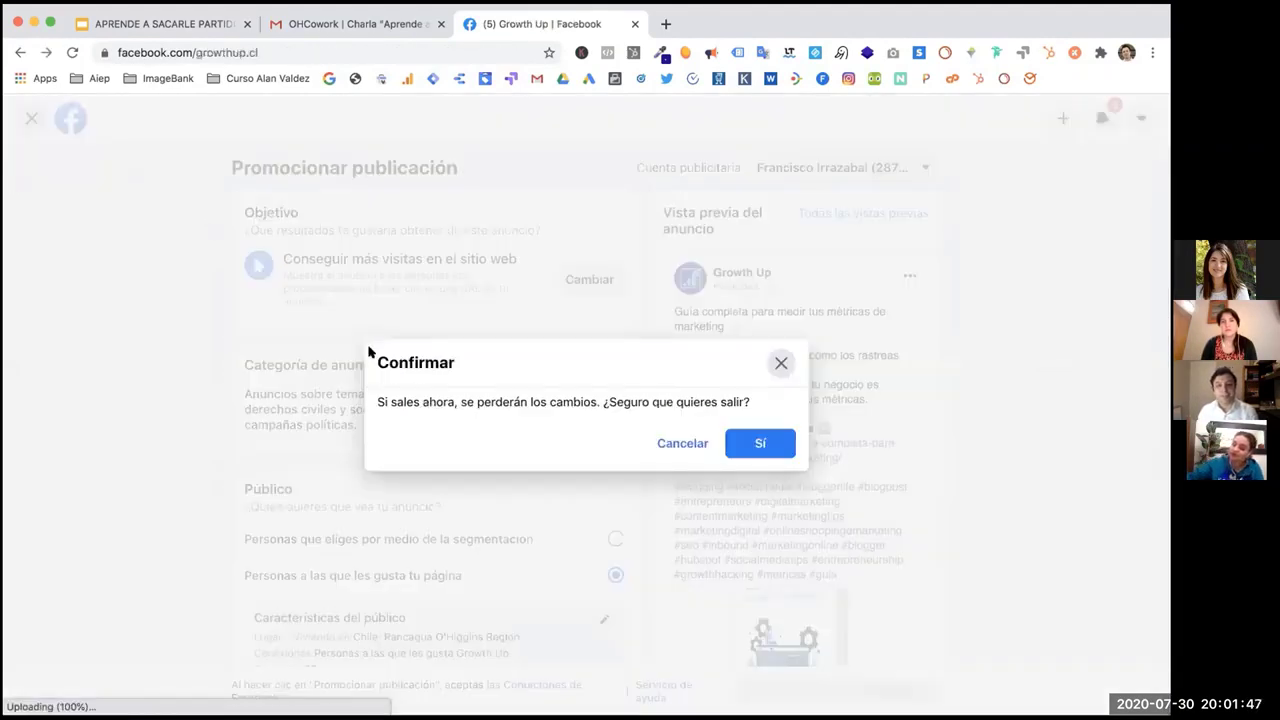
click(763, 444)
scroll(900, 485, down, 5)
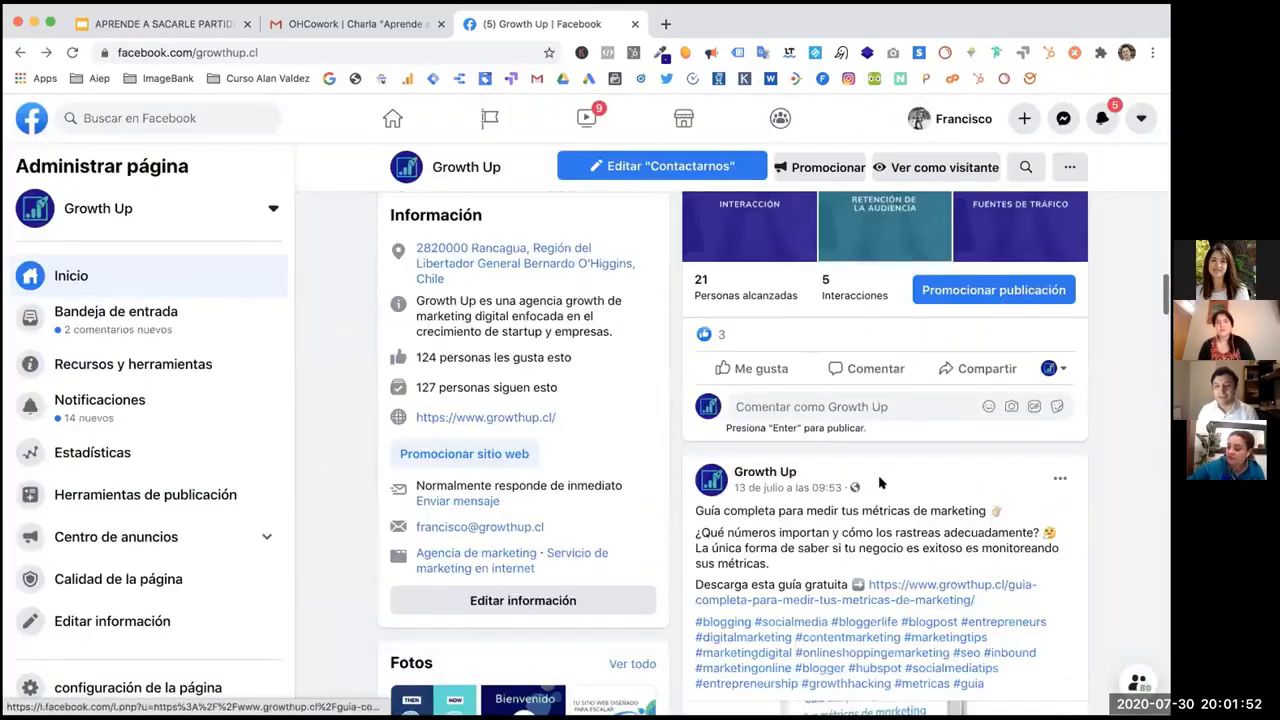
scroll(879, 483, up, 10)
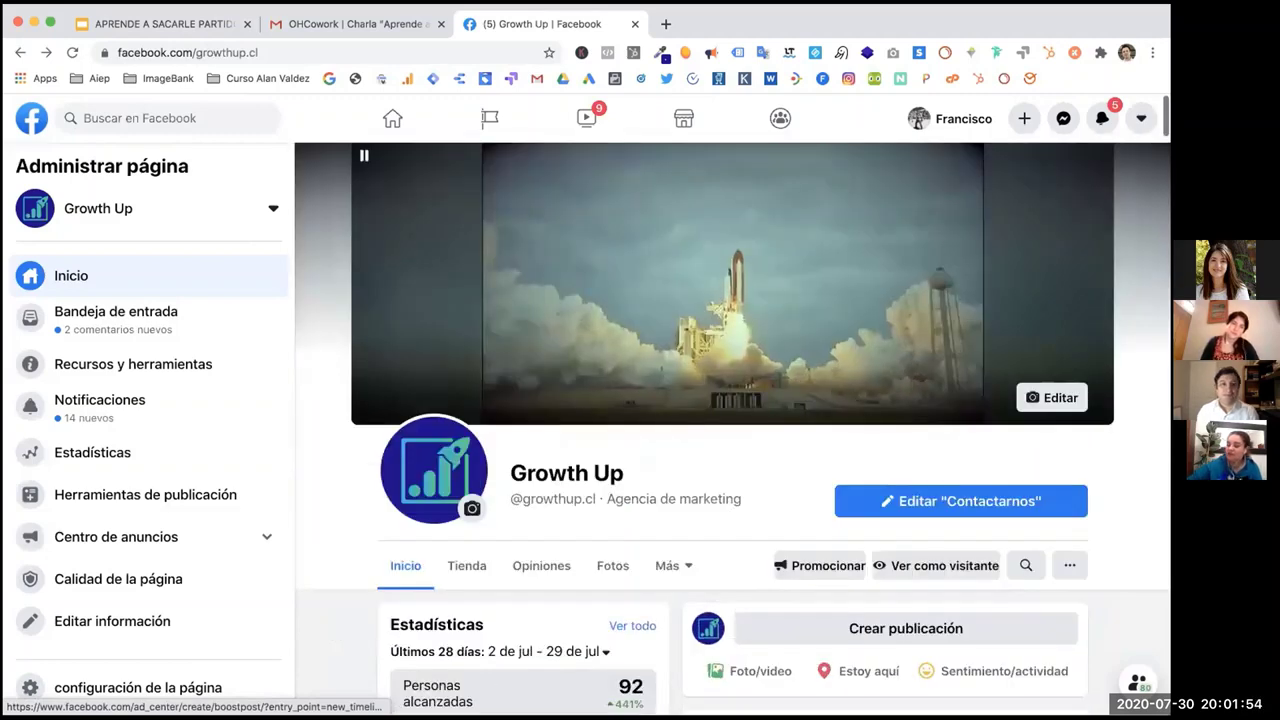
Switch to the Google Slides presentation and show slide 27, "VAMOS A CREATOR STUDIO DE FACEBOOK".
click(177, 23)
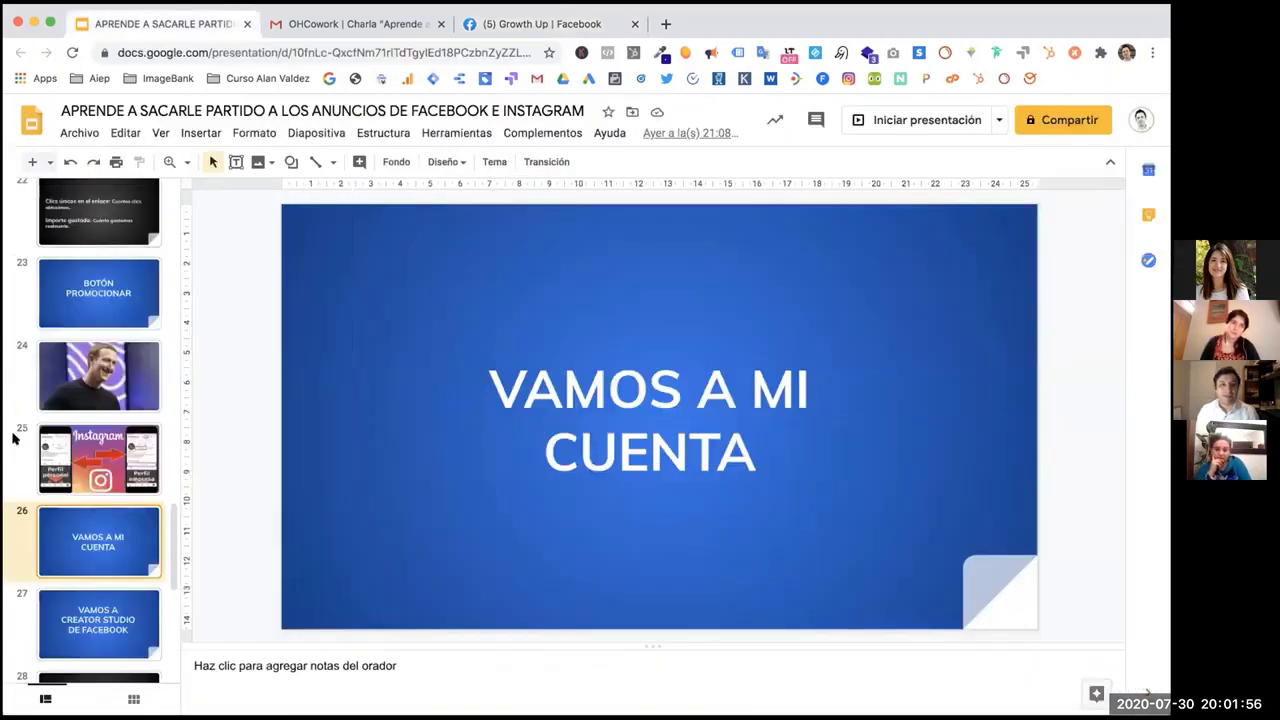
click(118, 617)
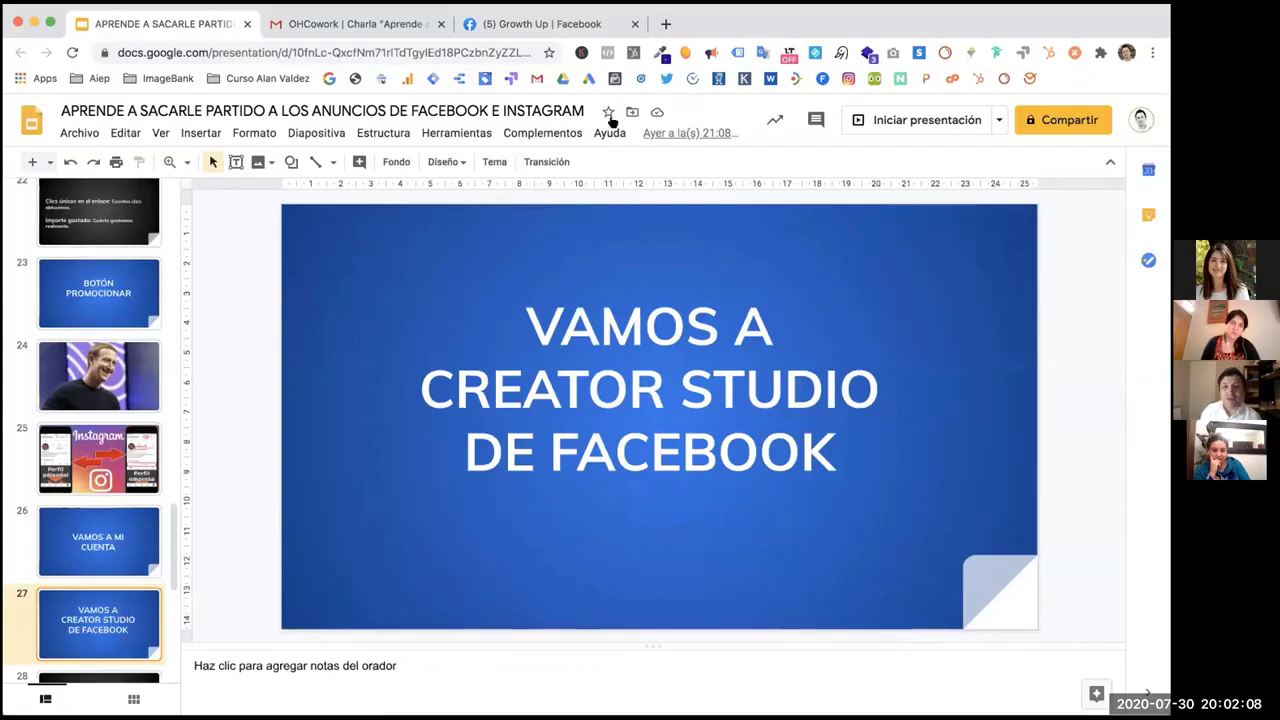
Find Facebook Creator Studio in a new browser tab by searching Google for "creator studio facebook", and open it.
click(665, 23)
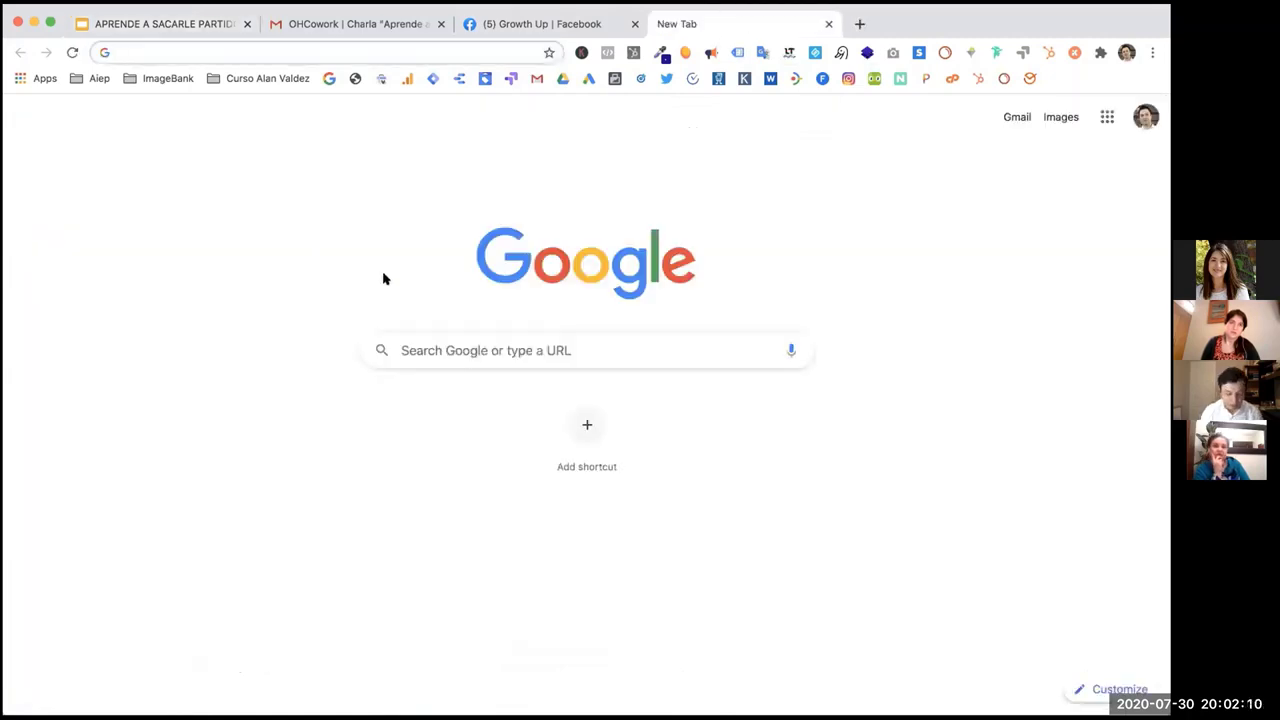
text(cre)
key(Down)
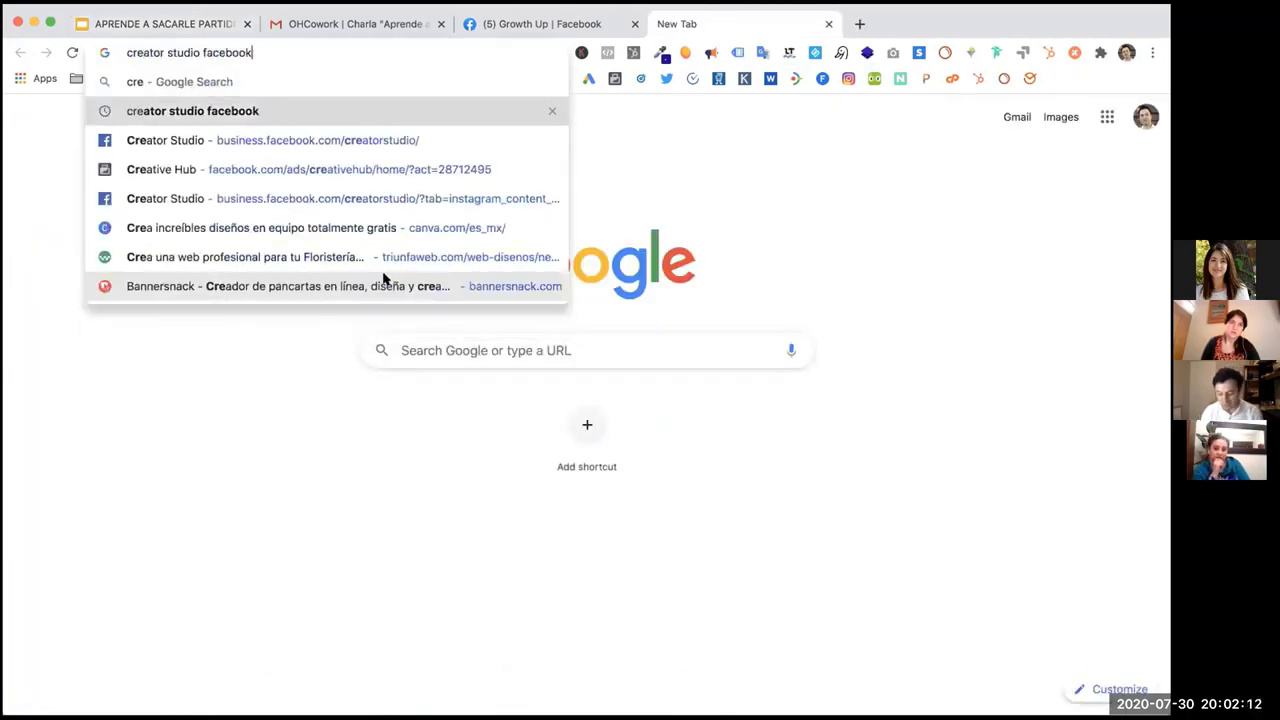
key(Return)
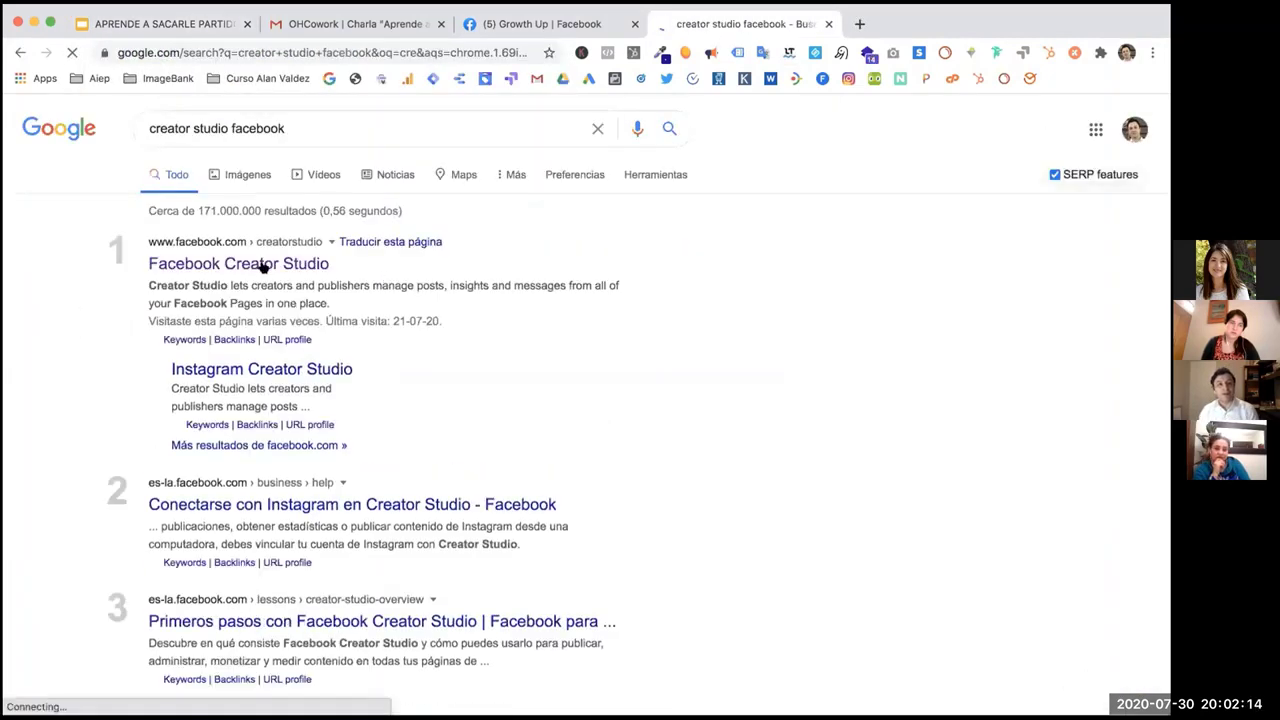
click(257, 264)
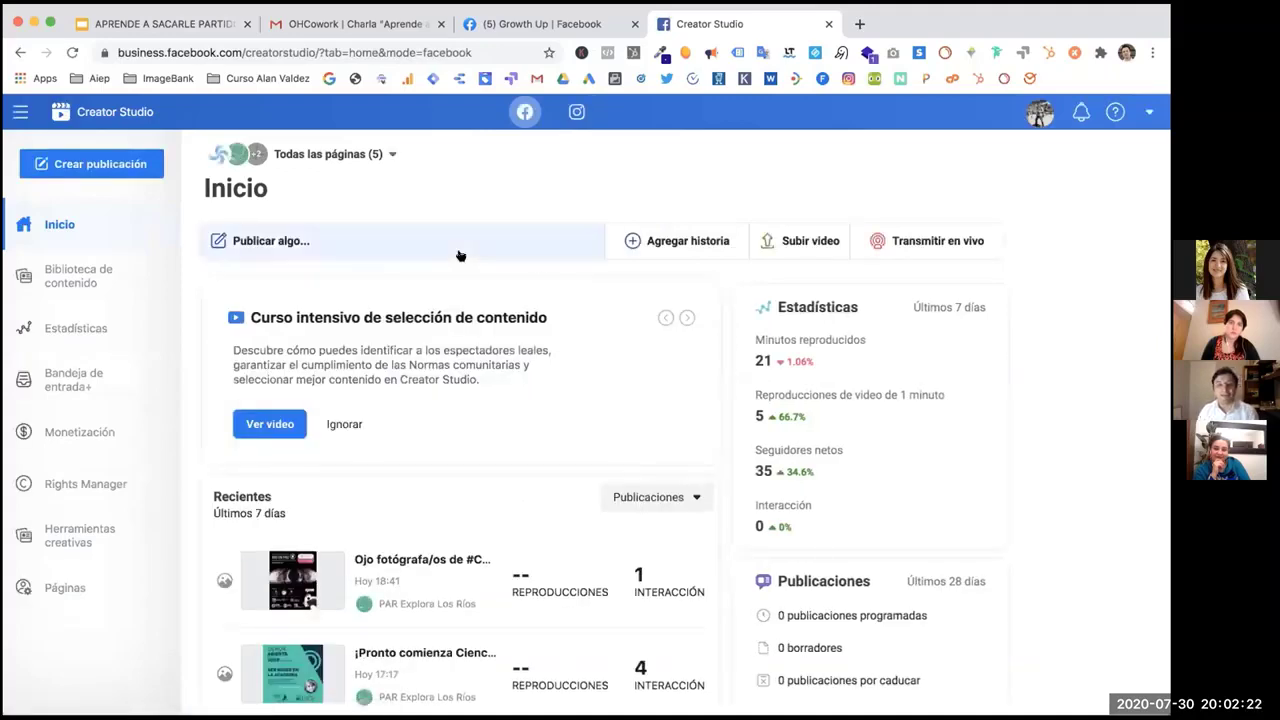
Switch Creator Studio to Instagram and limit the content library to the growthup.cl profile.
click(369, 153)
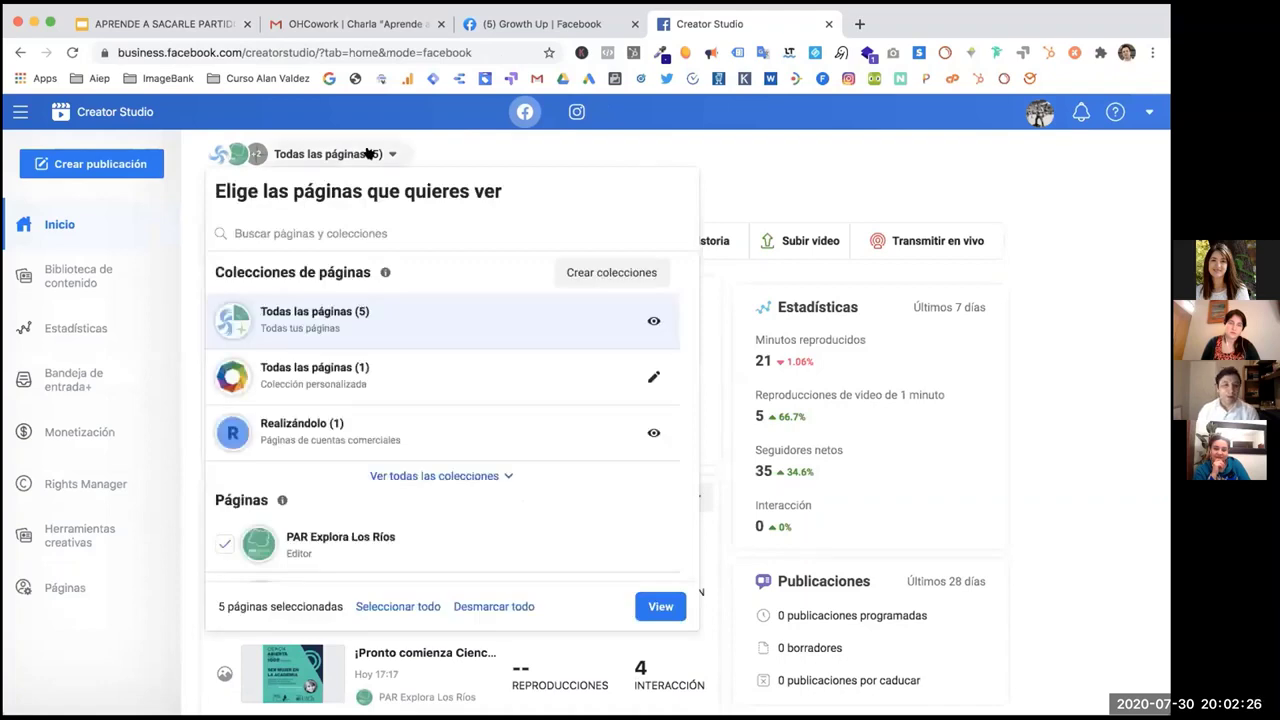
click(575, 113)
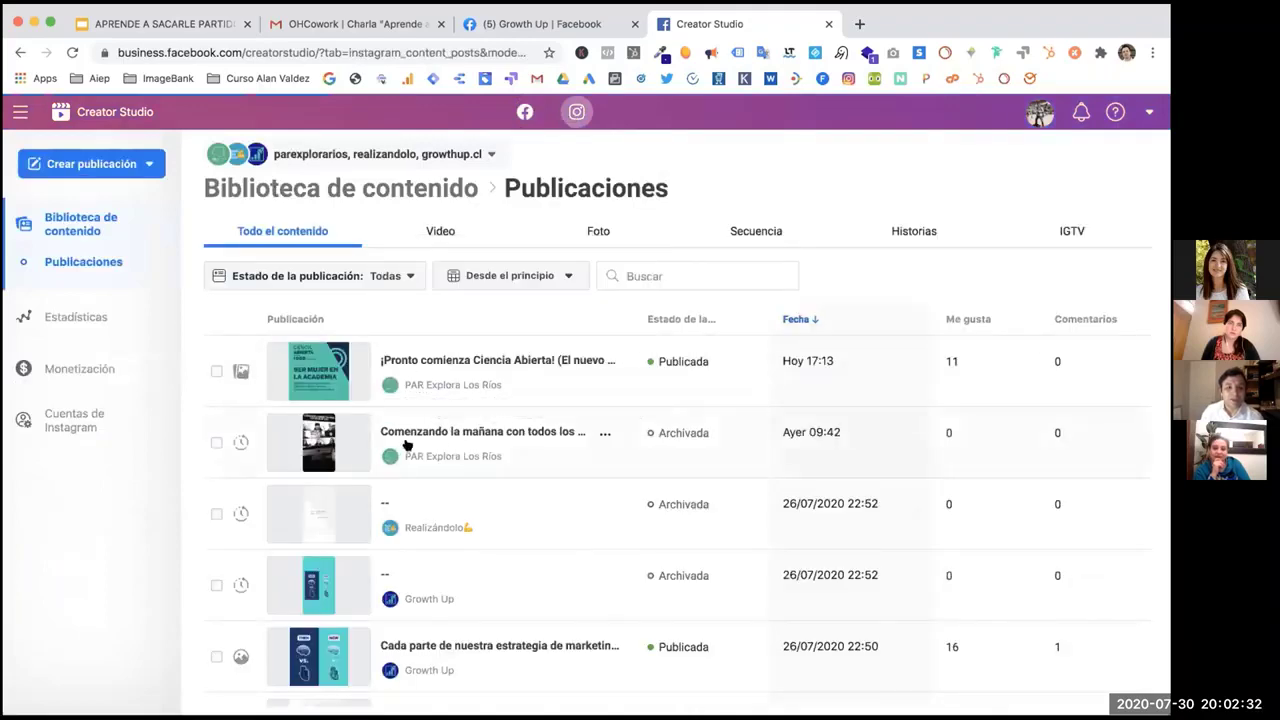
click(468, 156)
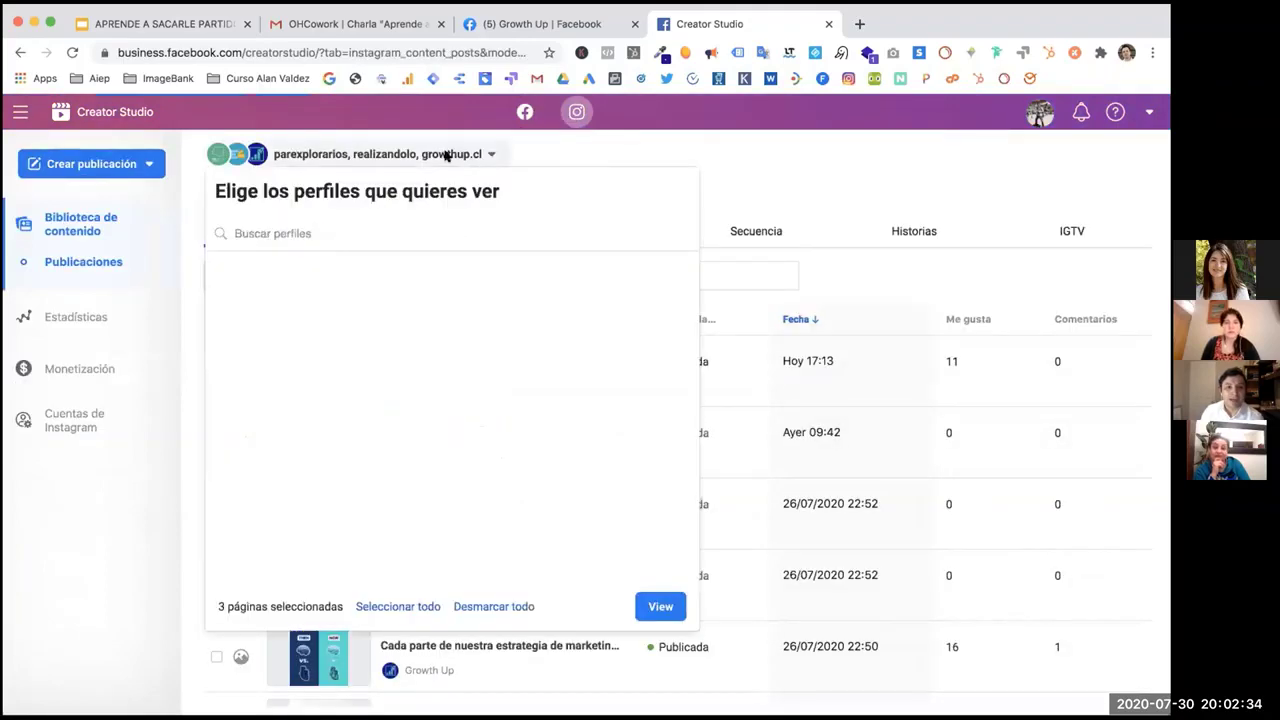
click(224, 334)
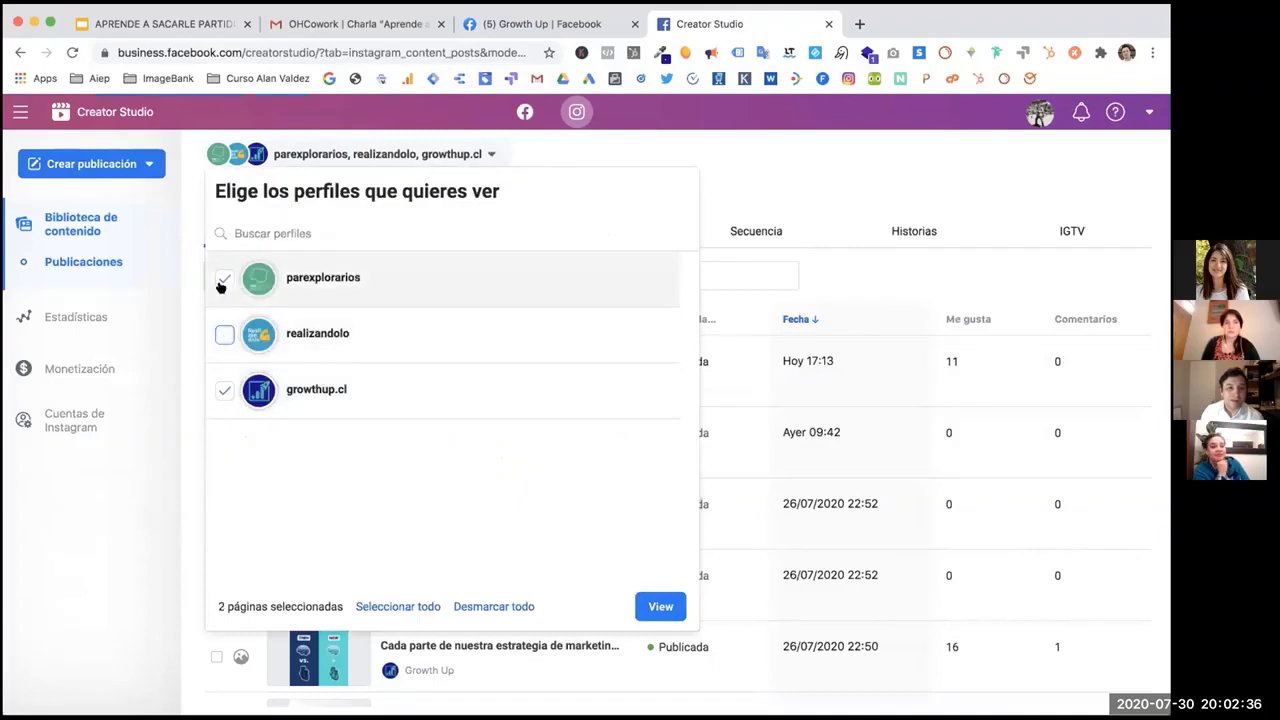
click(224, 278)
click(662, 606)
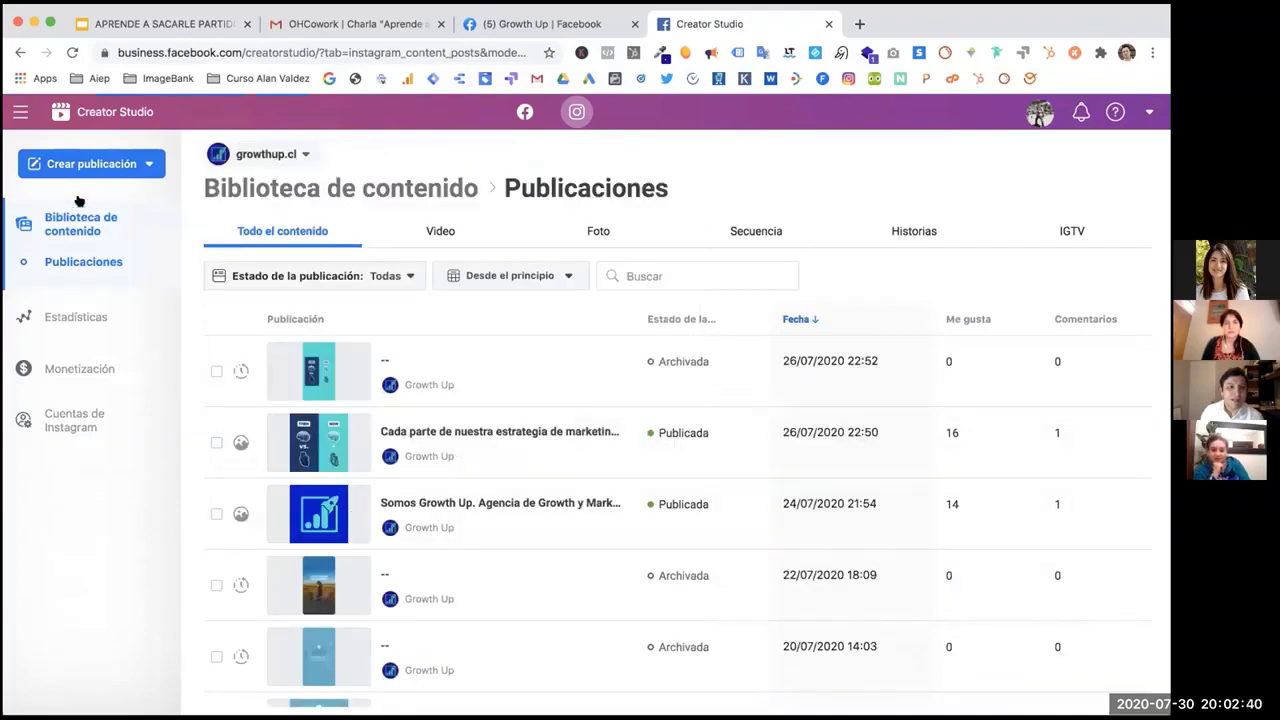
Create an Instagram feed post for Growth Up and add the image Hom-797x1024.png from the Downloads folder.
click(86, 166)
click(78, 200)
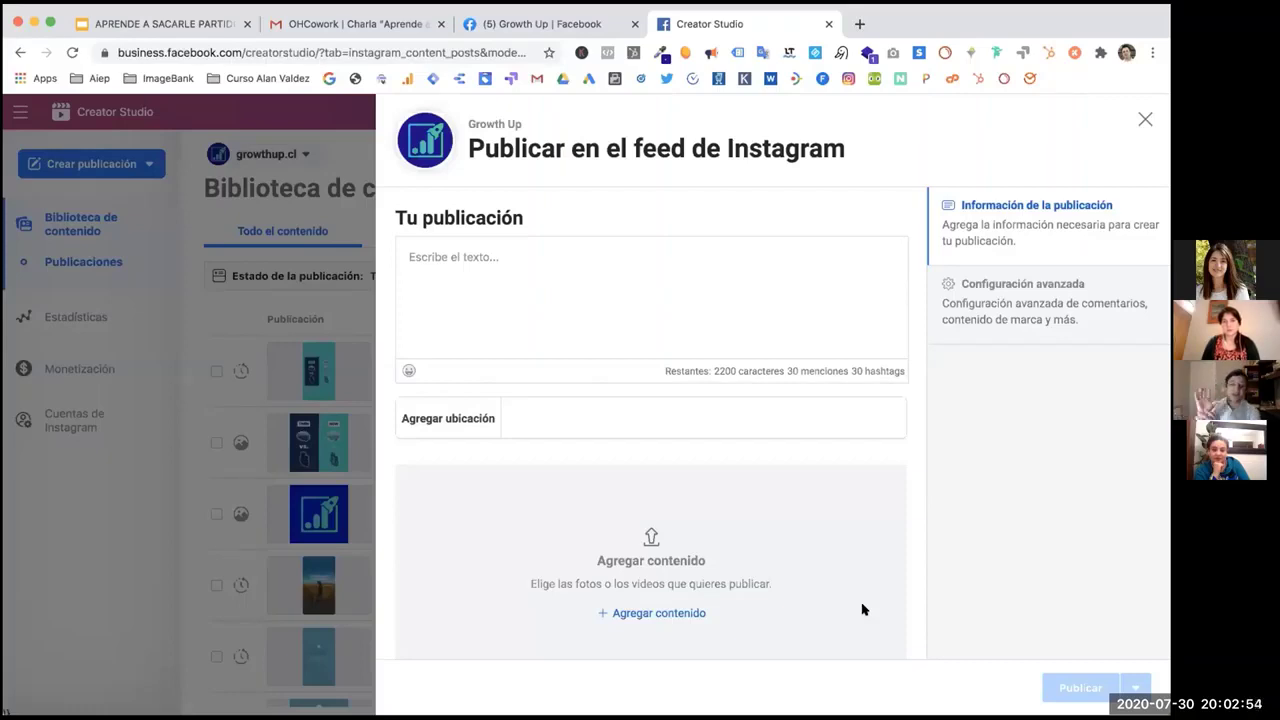
click(641, 614)
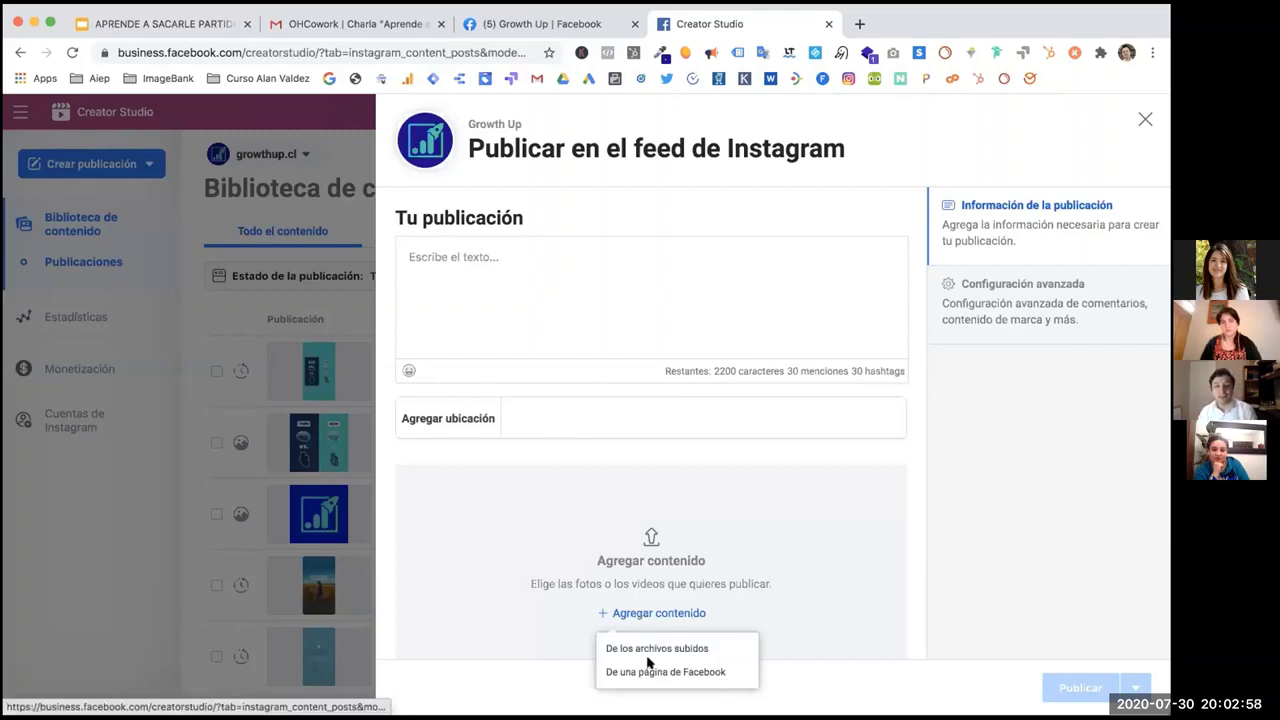
click(651, 650)
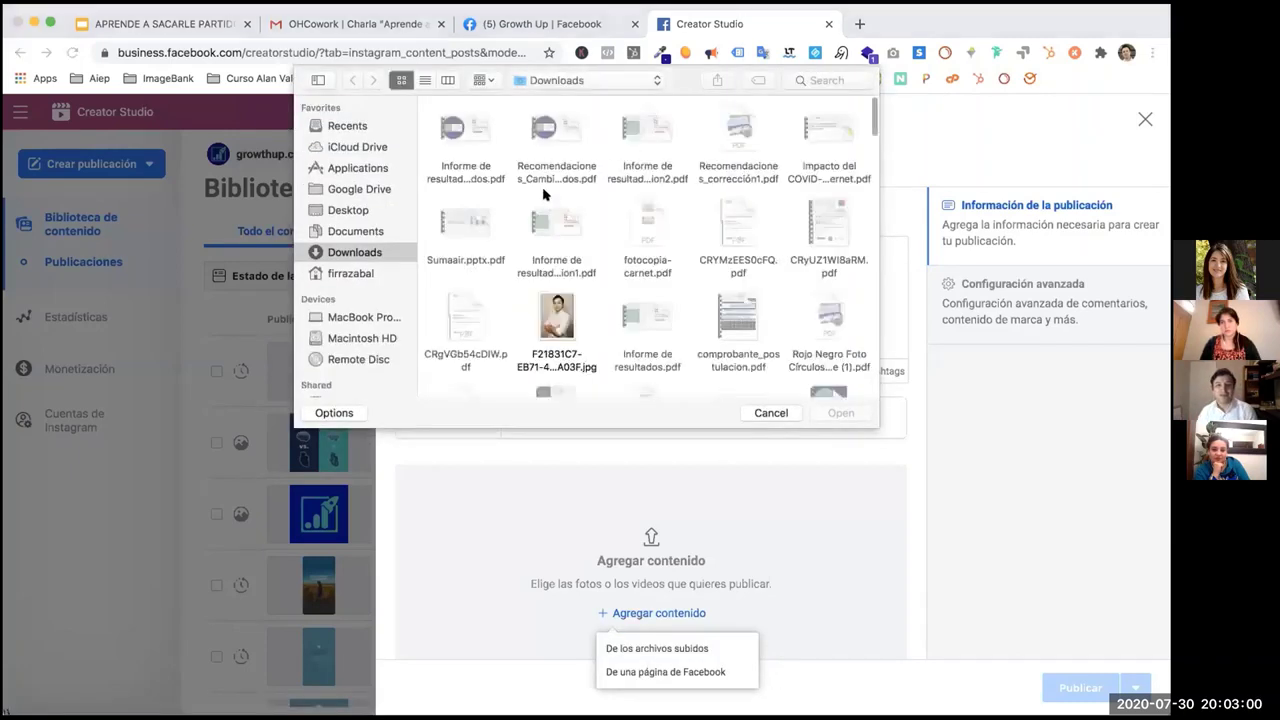
scroll(617, 275, down, 10)
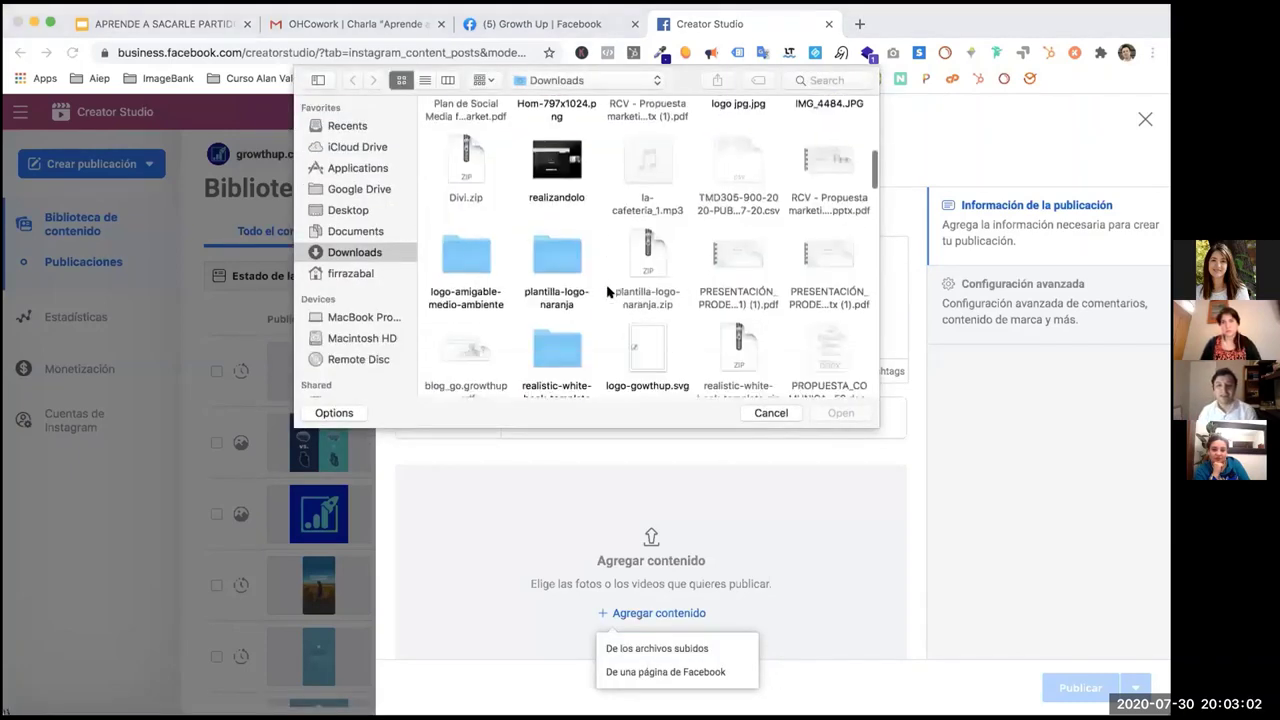
scroll(609, 294, up, 9)
scroll(609, 294, down, 6)
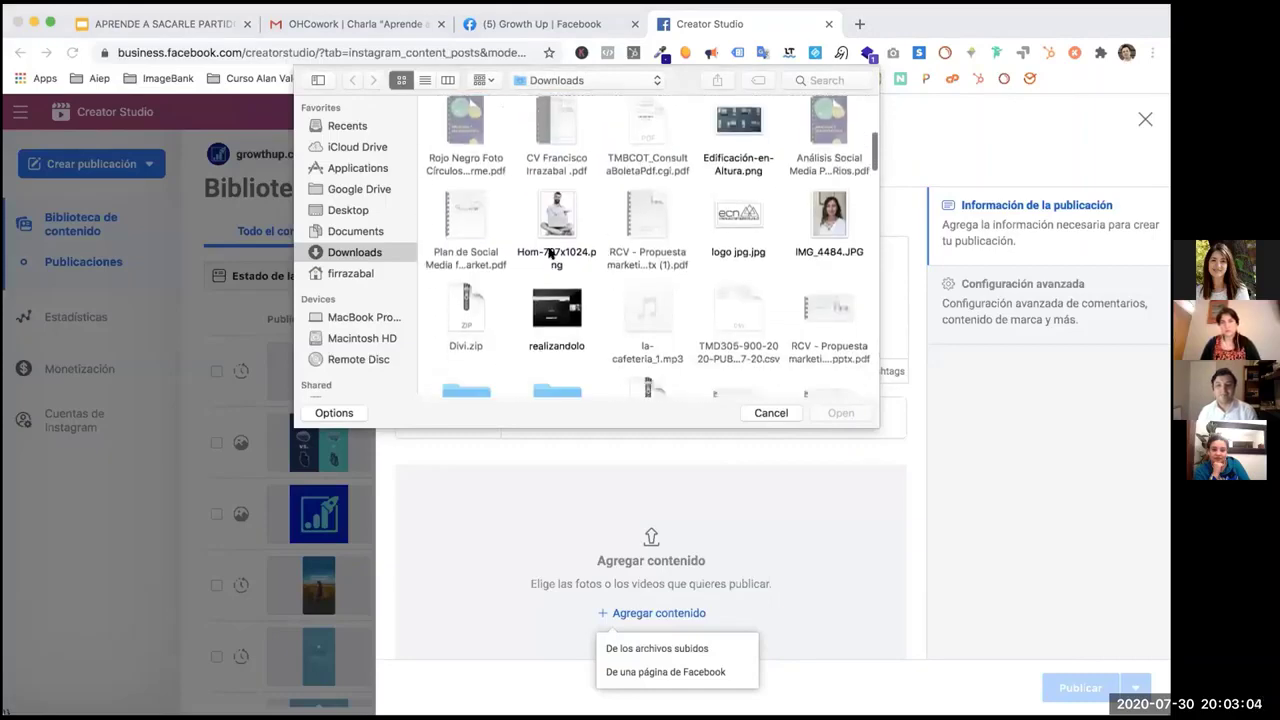
click(557, 215)
click(840, 413)
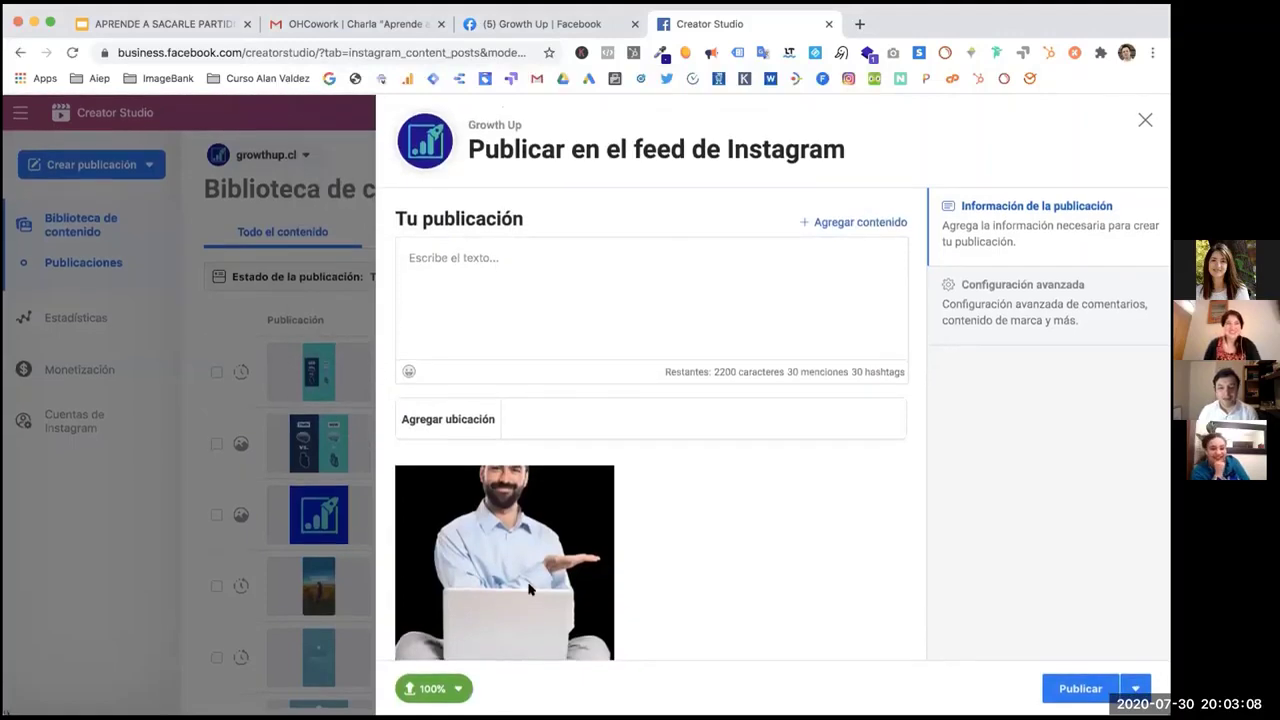
Review the post's options and enter the caption "hjdshjhdhdhdh djujdjd".
scroll(463, 250, down, 2)
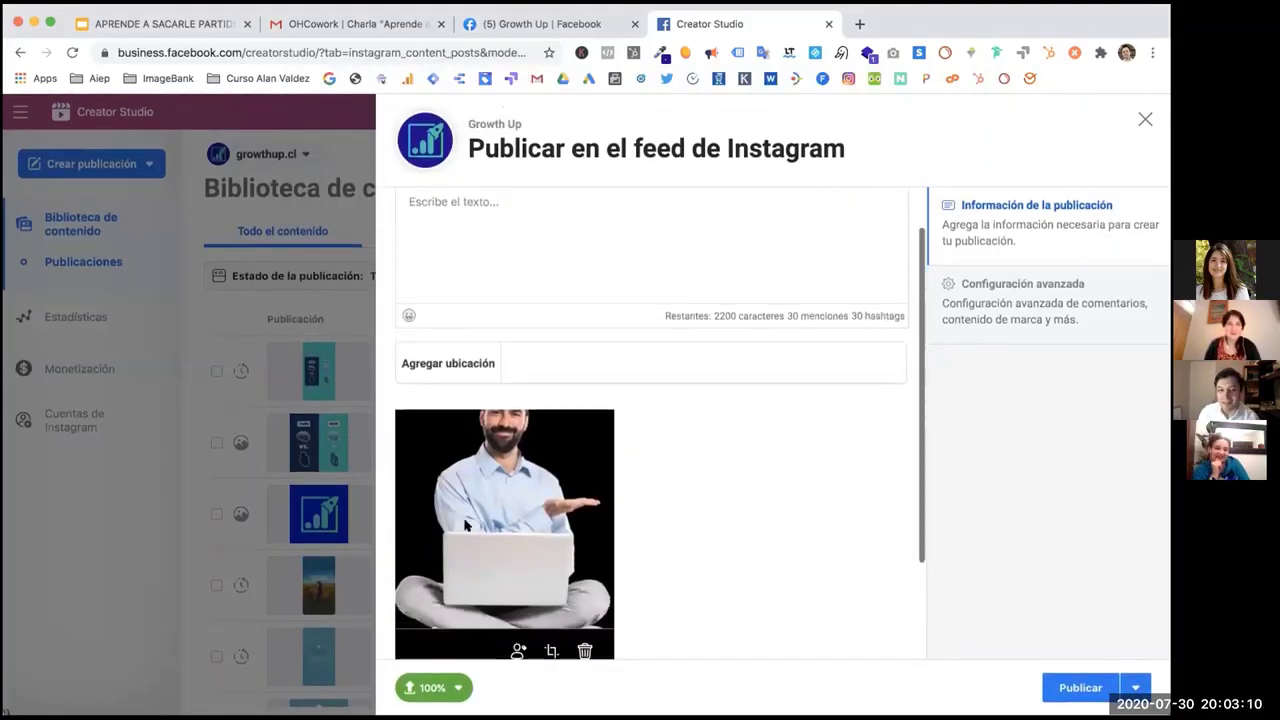
scroll(661, 494, down, 3)
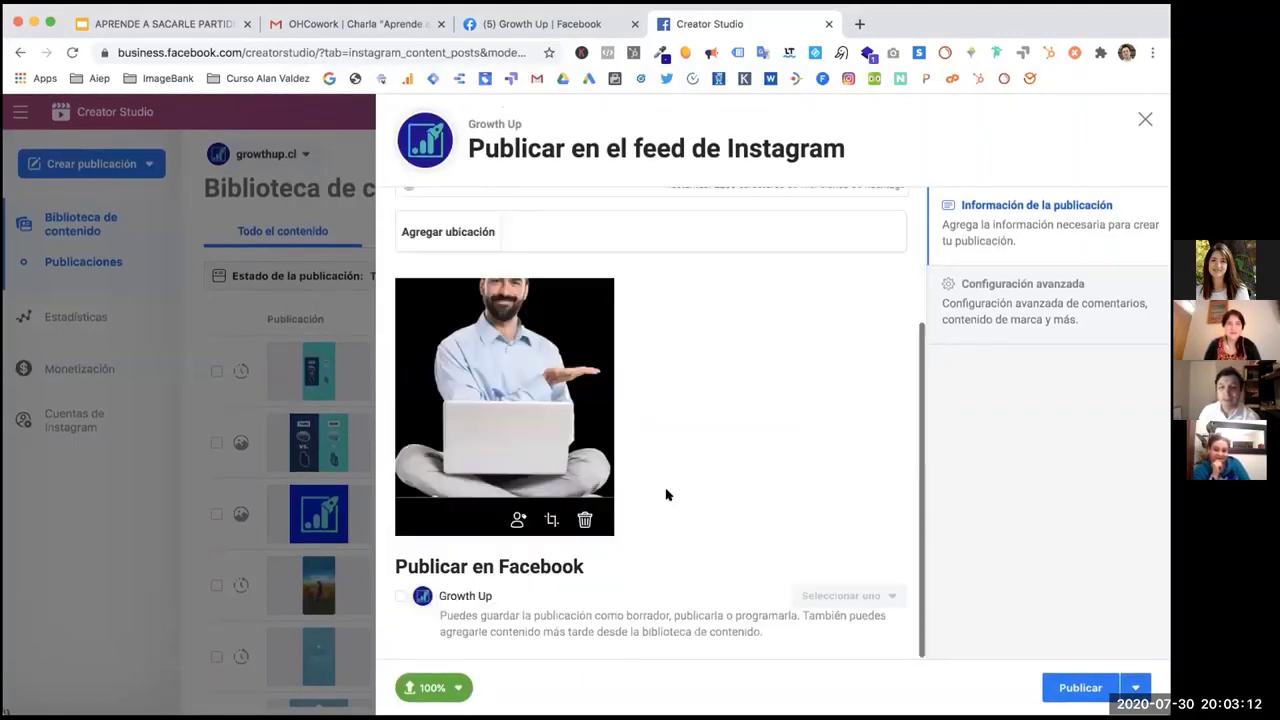
scroll(672, 546, up, 4)
click(546, 294)
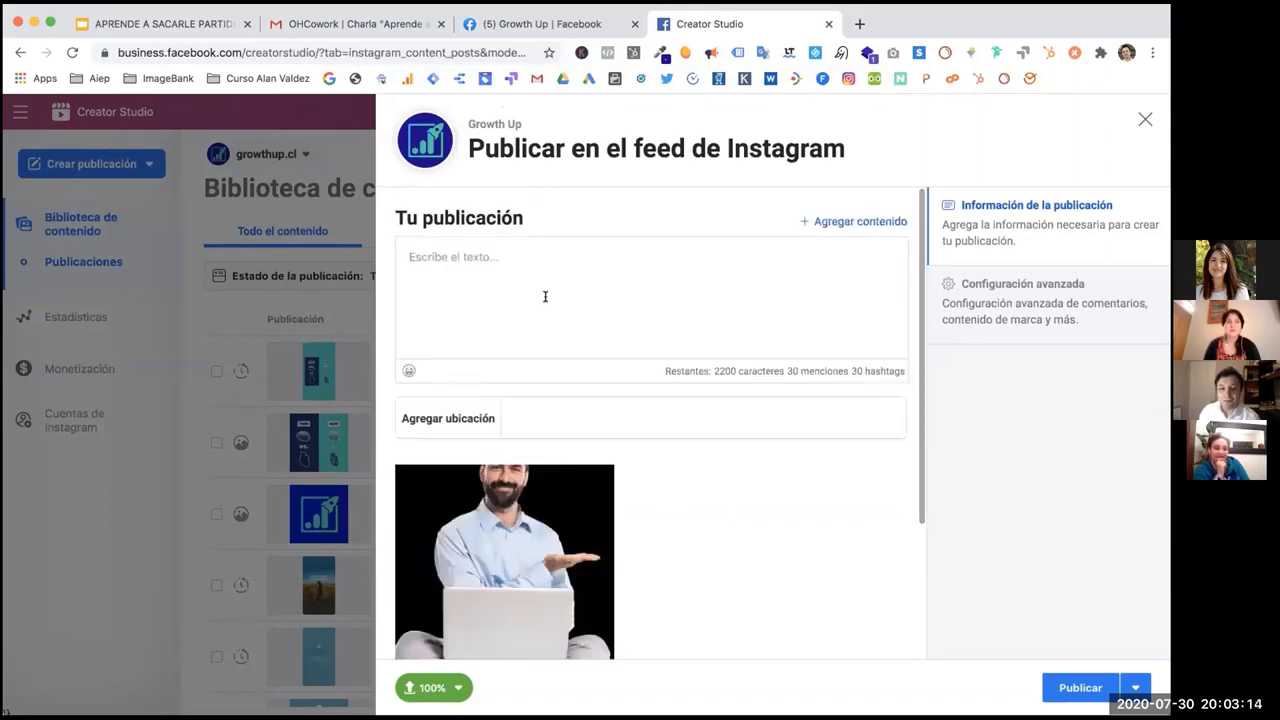
text(hjdshjhdhdh djujdjd)
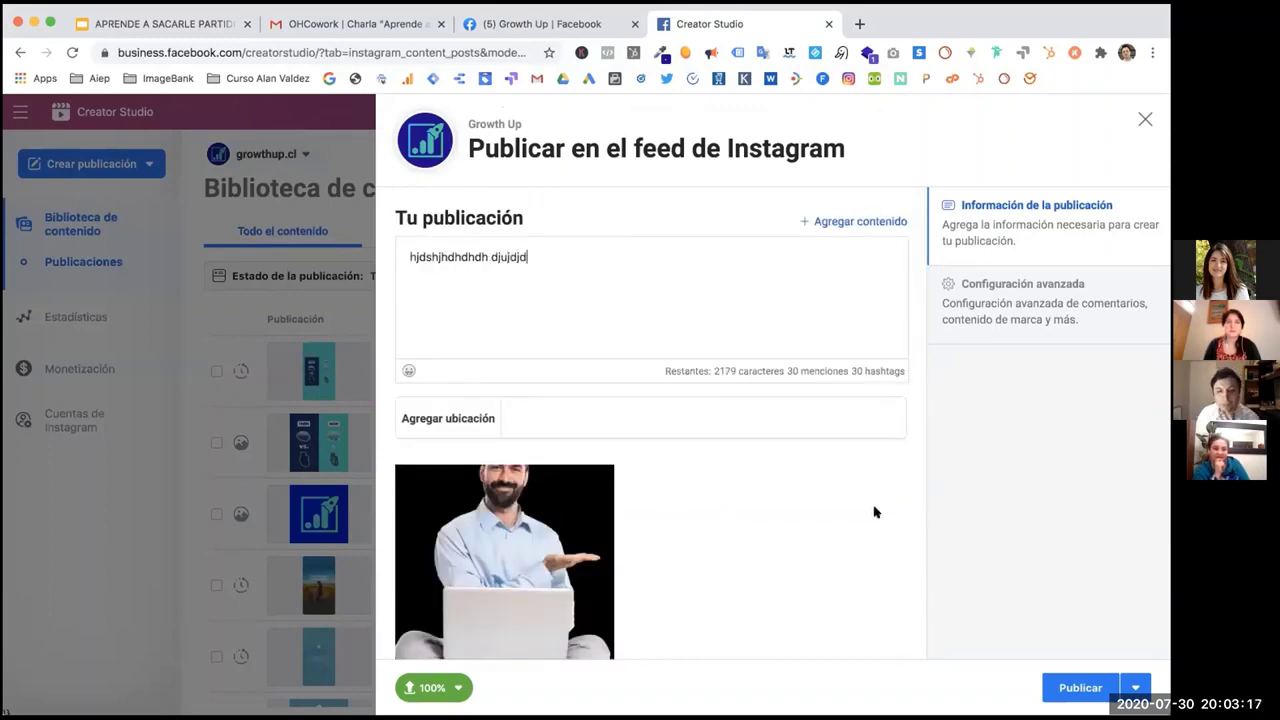
Enable publishing the post on the Growth Up Facebook page too, set that publication to Programar, and check its date calendar.
scroll(872, 511, down, 5)
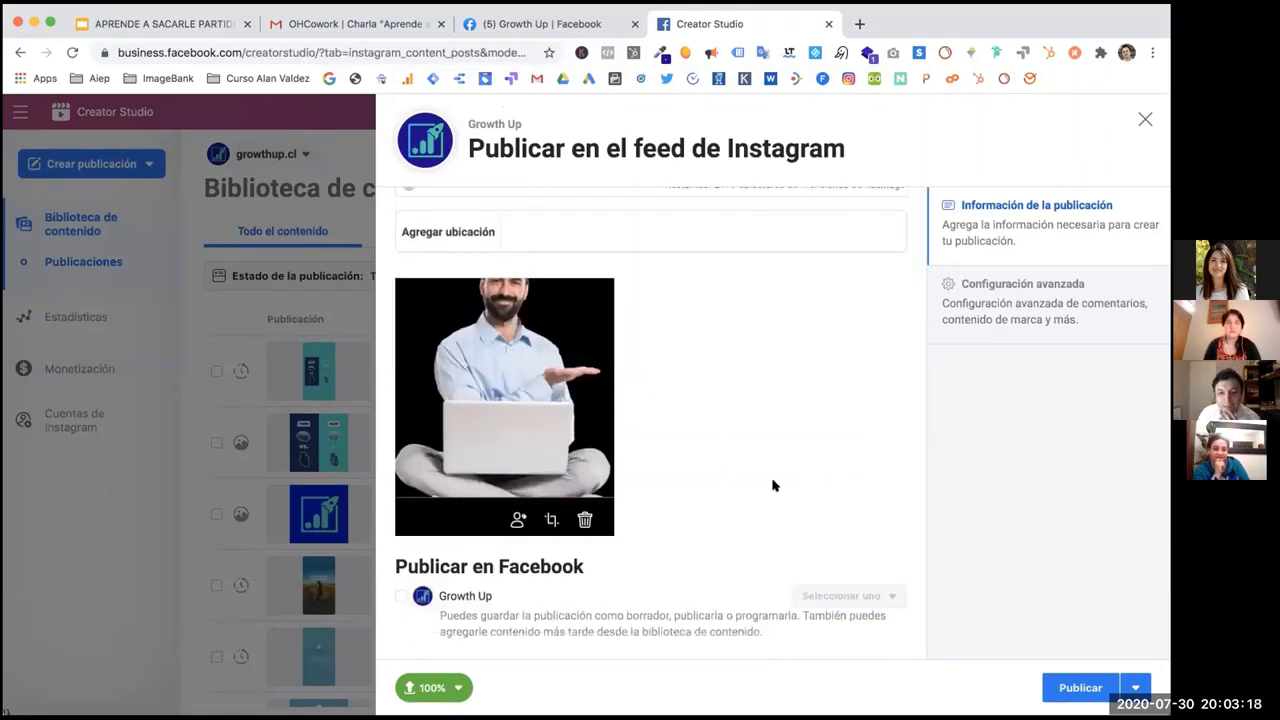
click(402, 596)
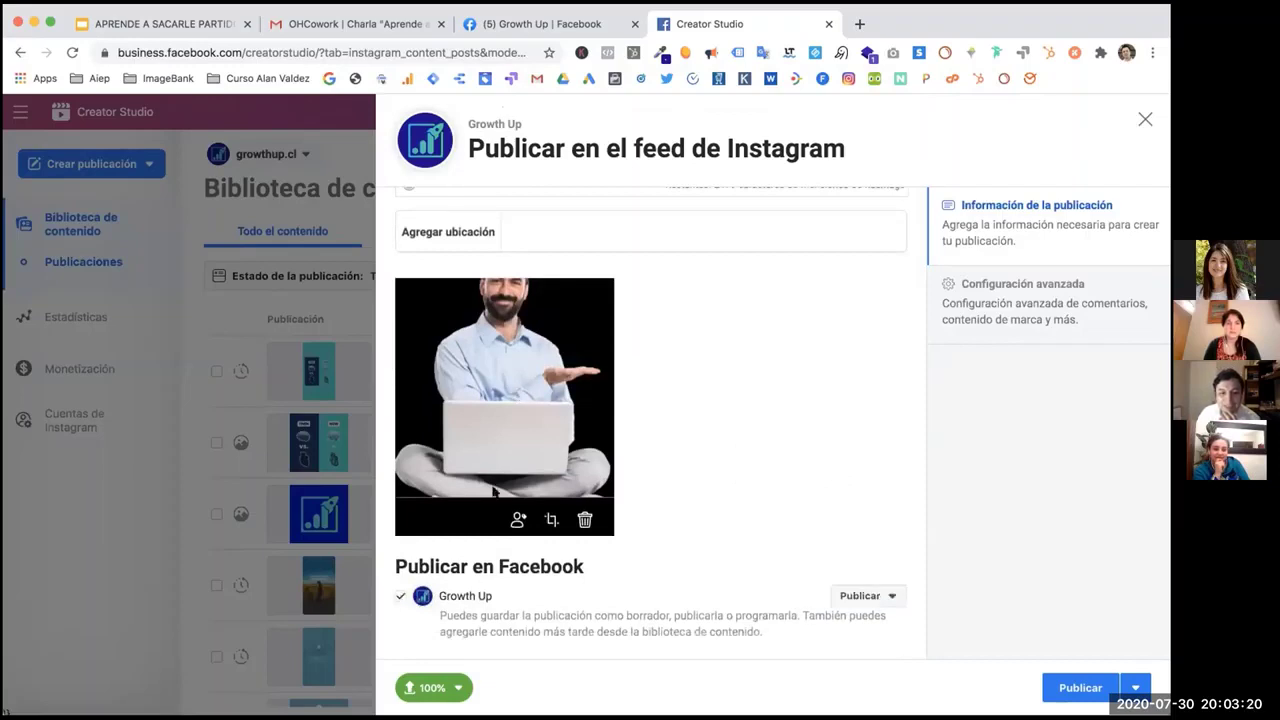
scroll(763, 477, up, 3)
scroll(732, 491, down, 3)
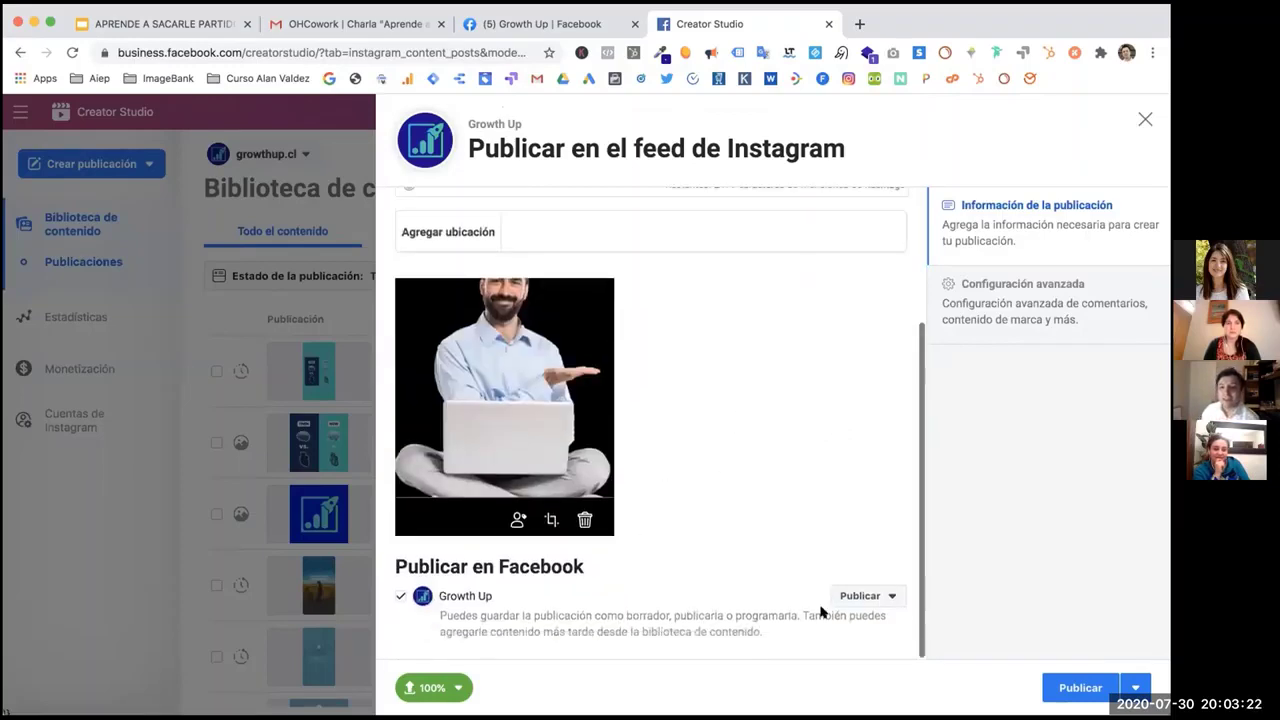
click(891, 596)
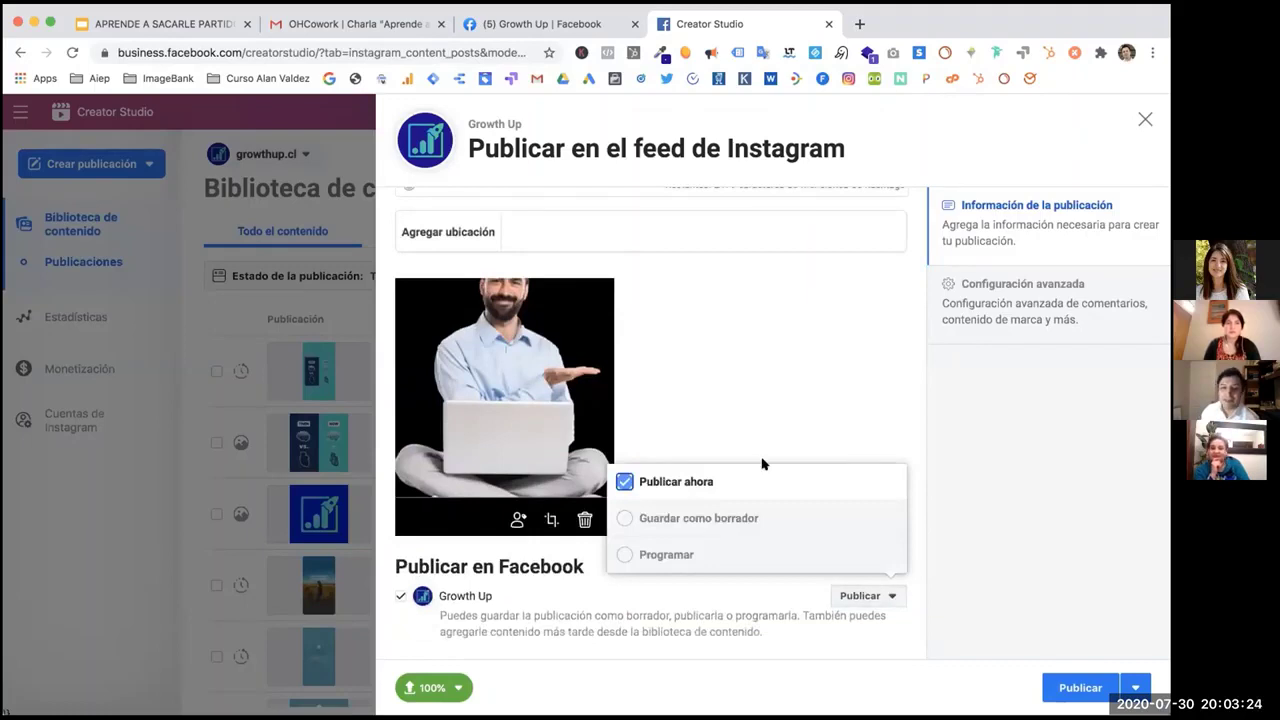
click(625, 562)
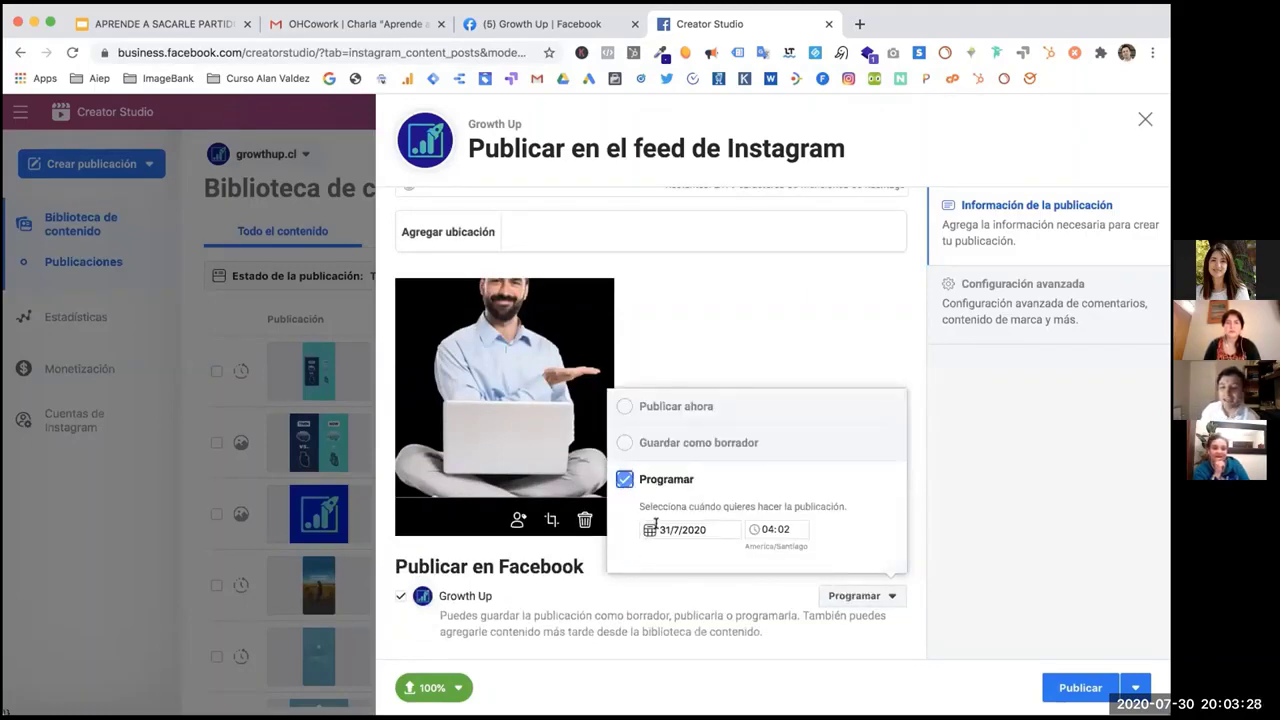
click(669, 530)
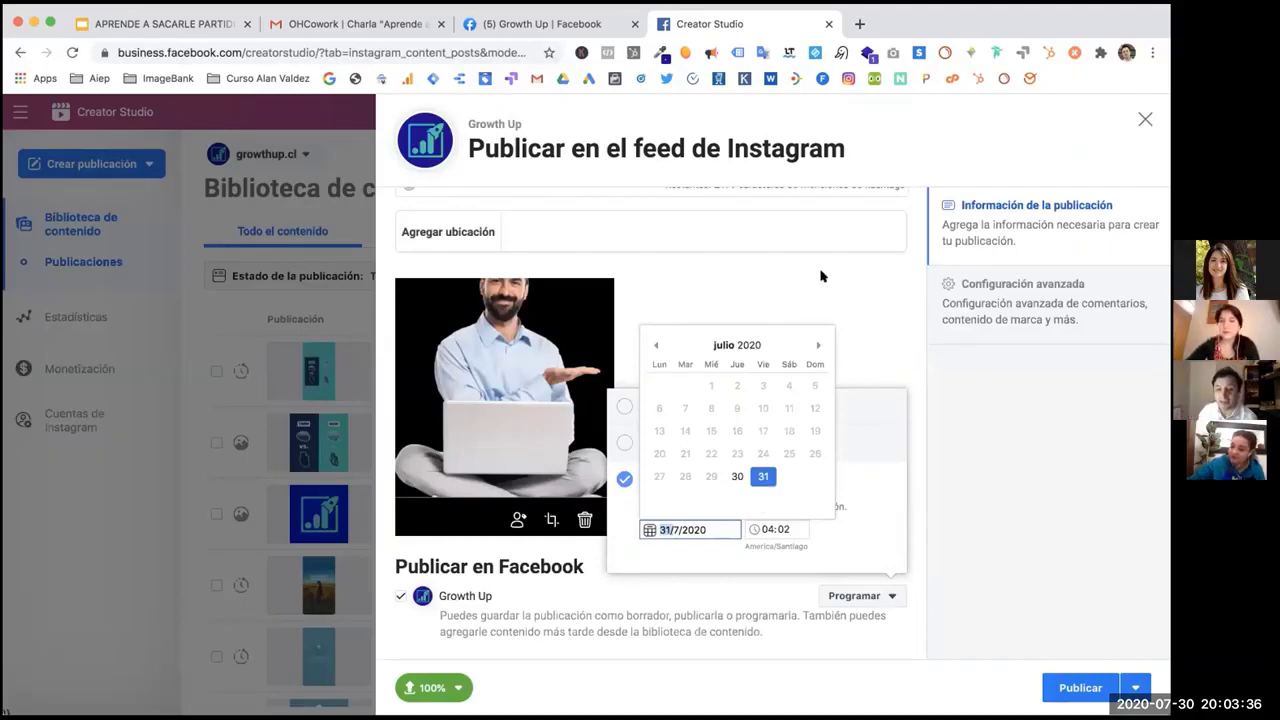
click(855, 346)
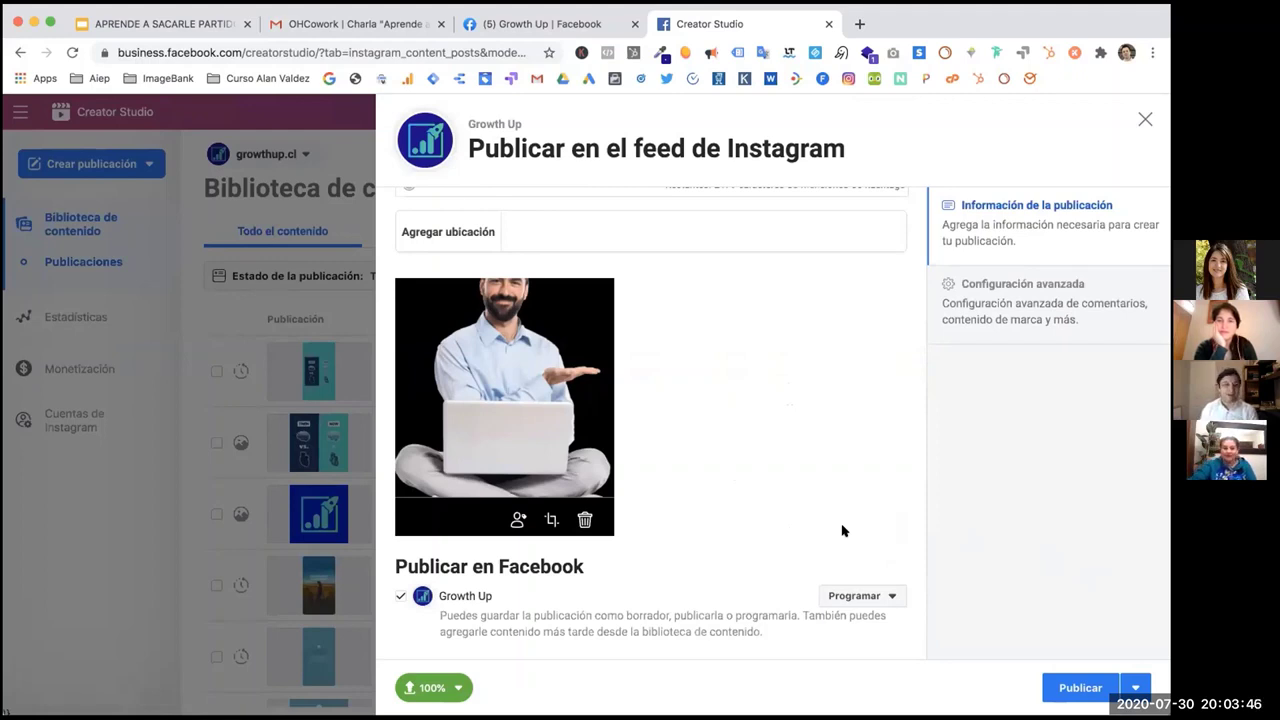
Try to leave the Instagram post, dismiss the discard prompt, and switch back to the Google Slides presentation.
click(1143, 120)
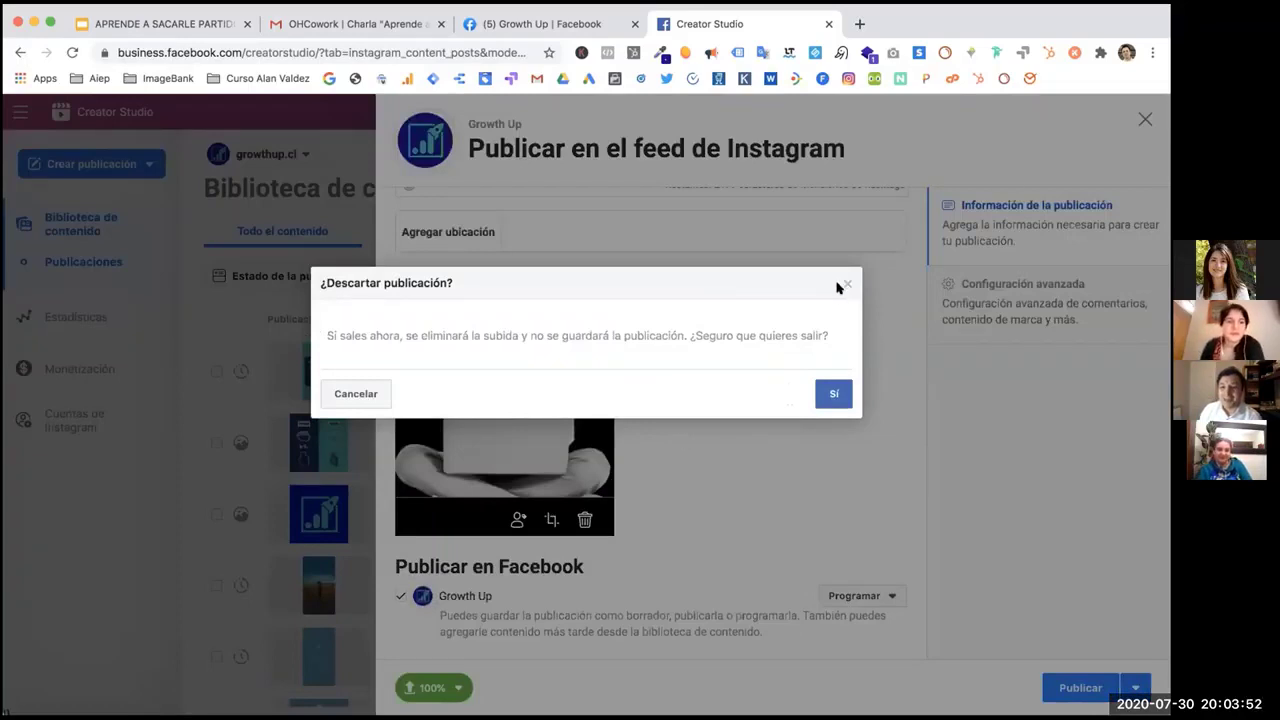
click(846, 286)
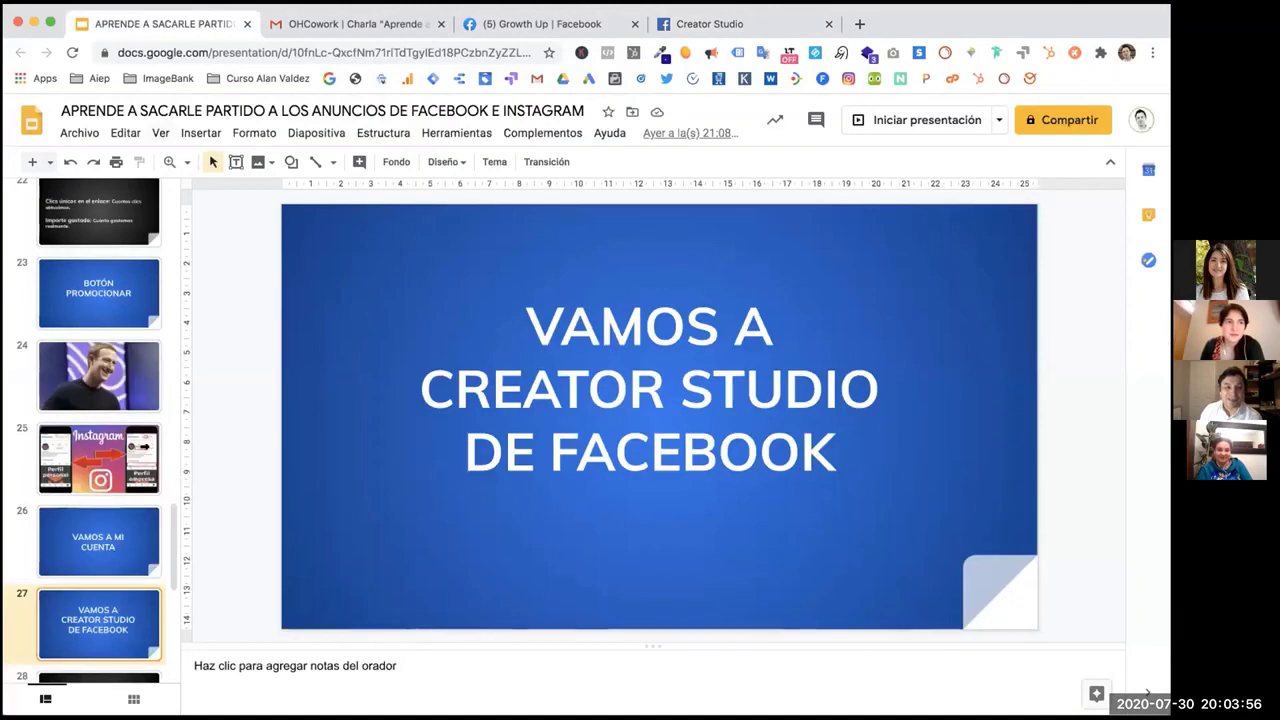
Show slides 28 "SUBAMOS EL NIVEL" and 29 "VAMOS A FACEBOOK BUSINESS", ending on slide 30 with the campaign structure diagram.
scroll(90, 485, down, 3)
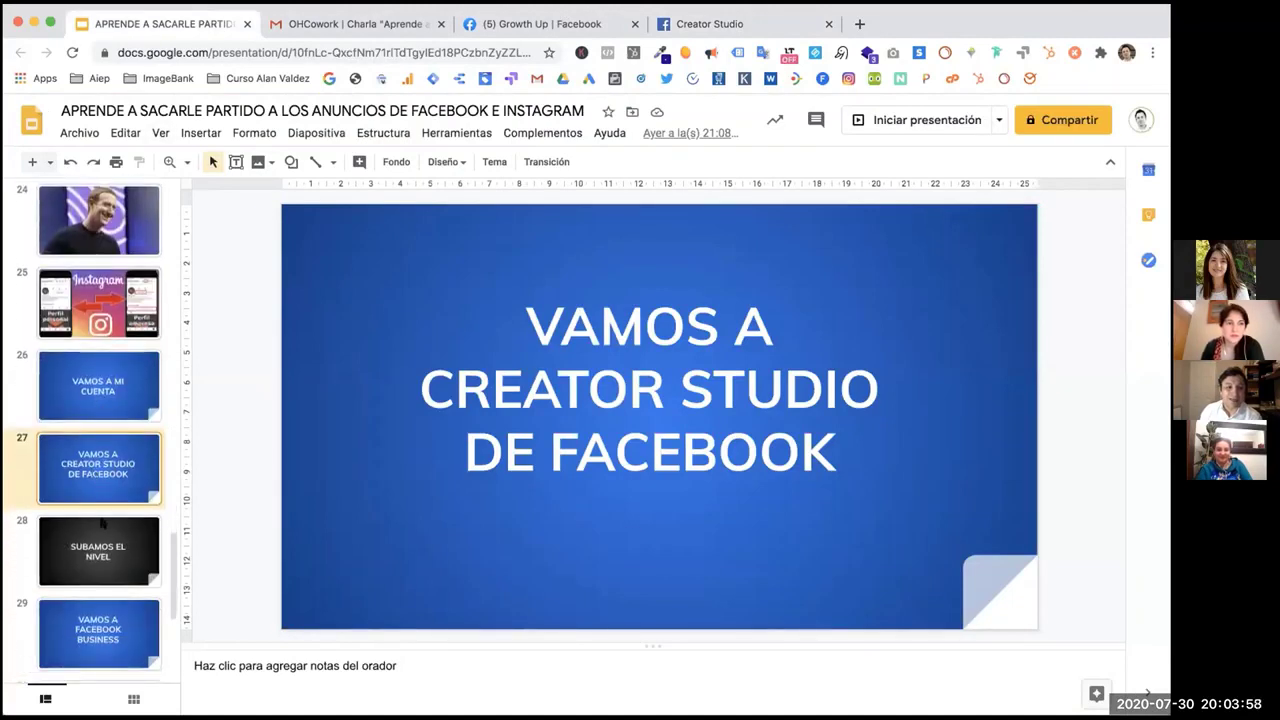
click(104, 526)
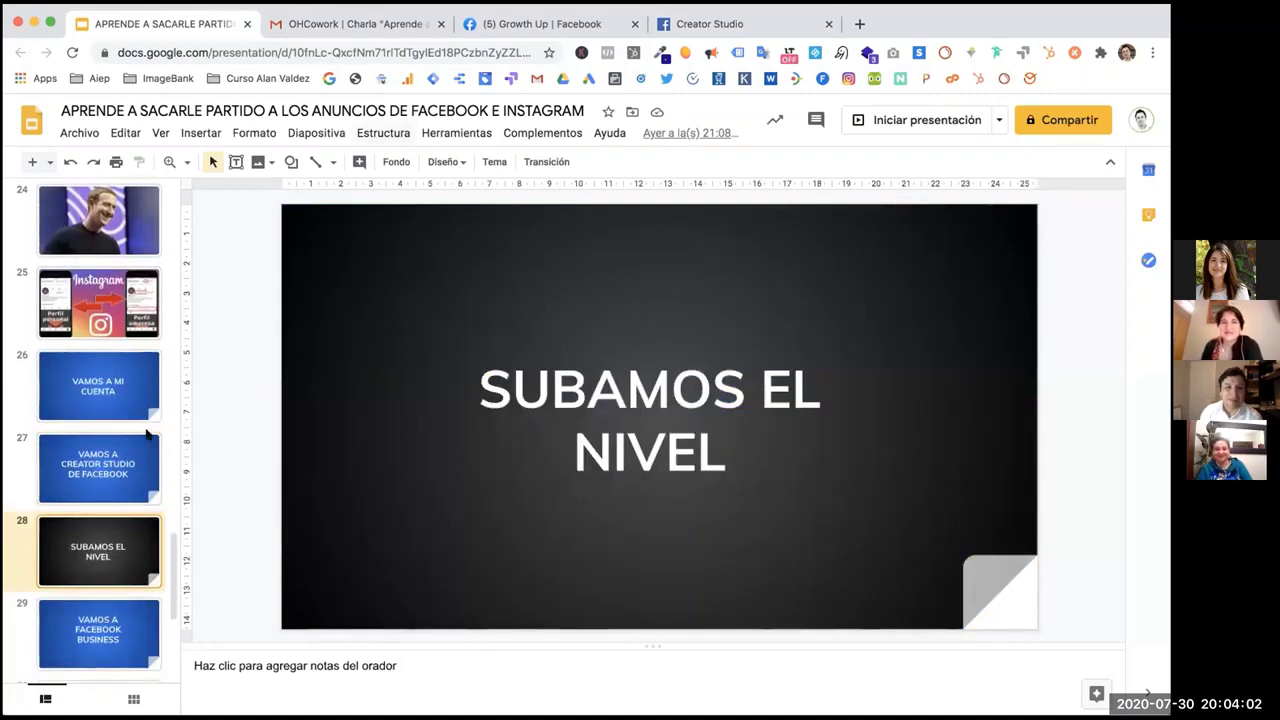
scroll(90, 472, down, 3)
click(92, 457)
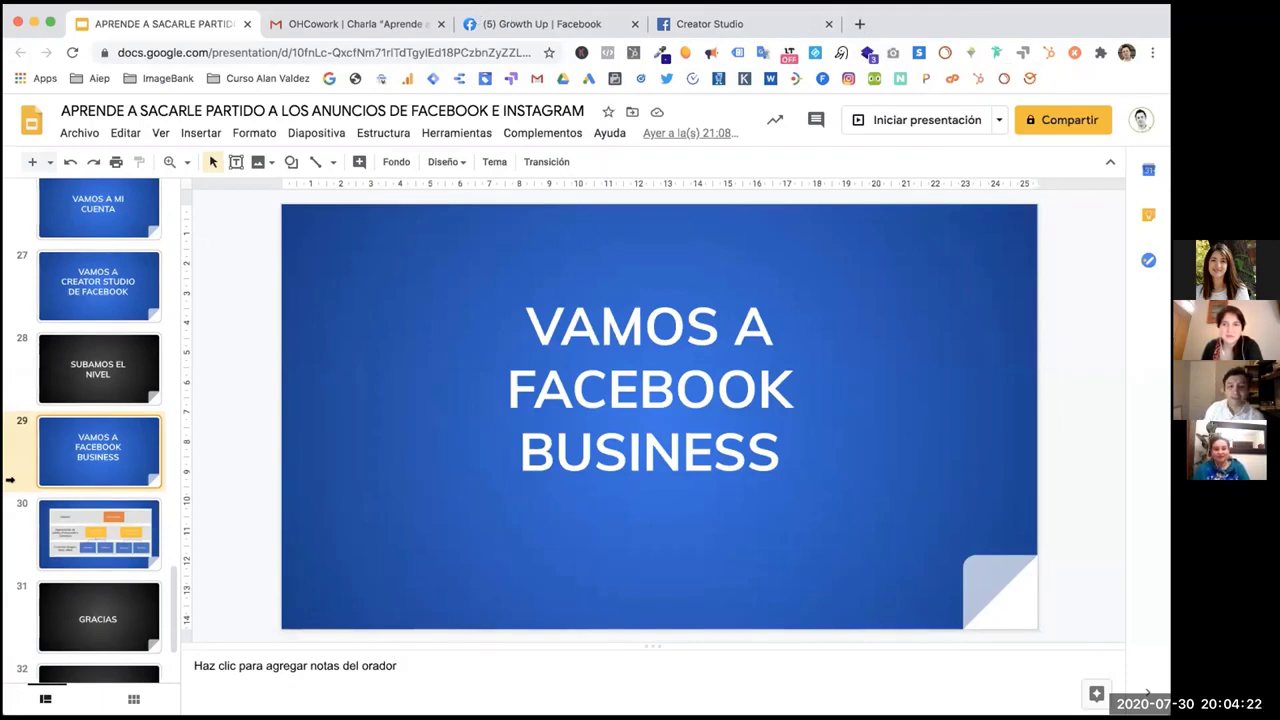
click(80, 525)
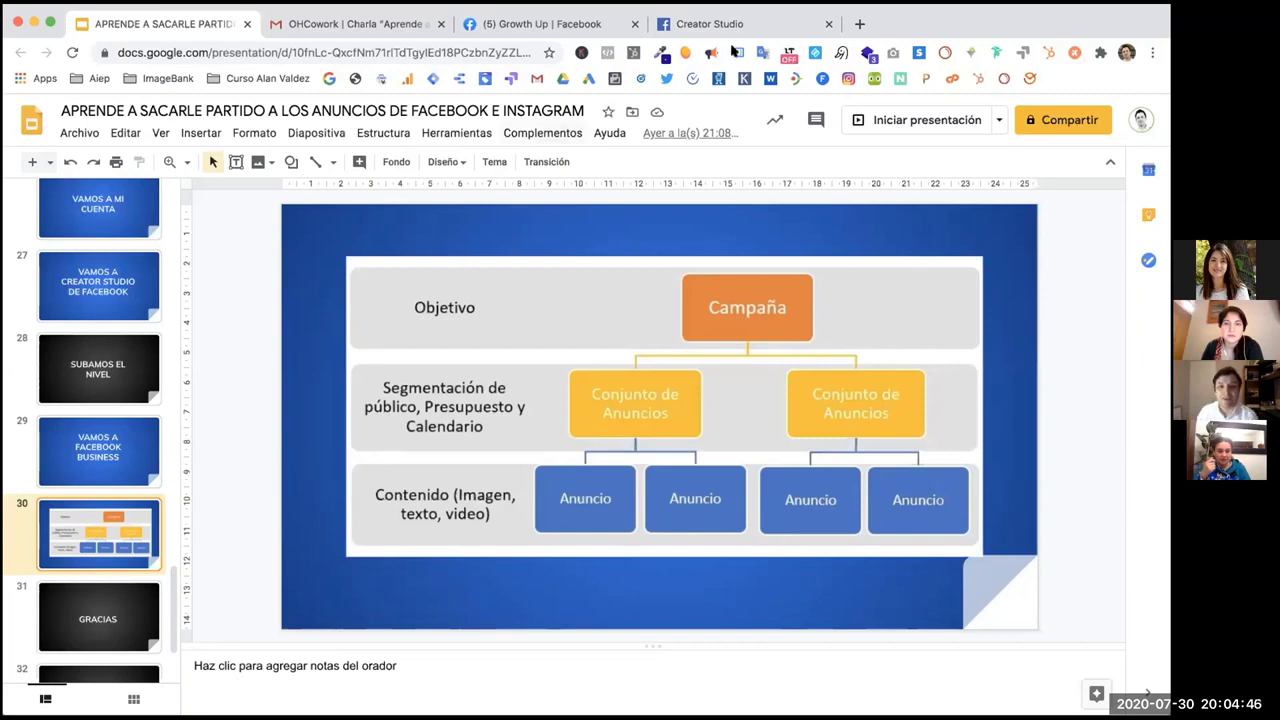
Search Google for "facebook business" in a new browser tab and open the Business Manager Overview result.
click(860, 23)
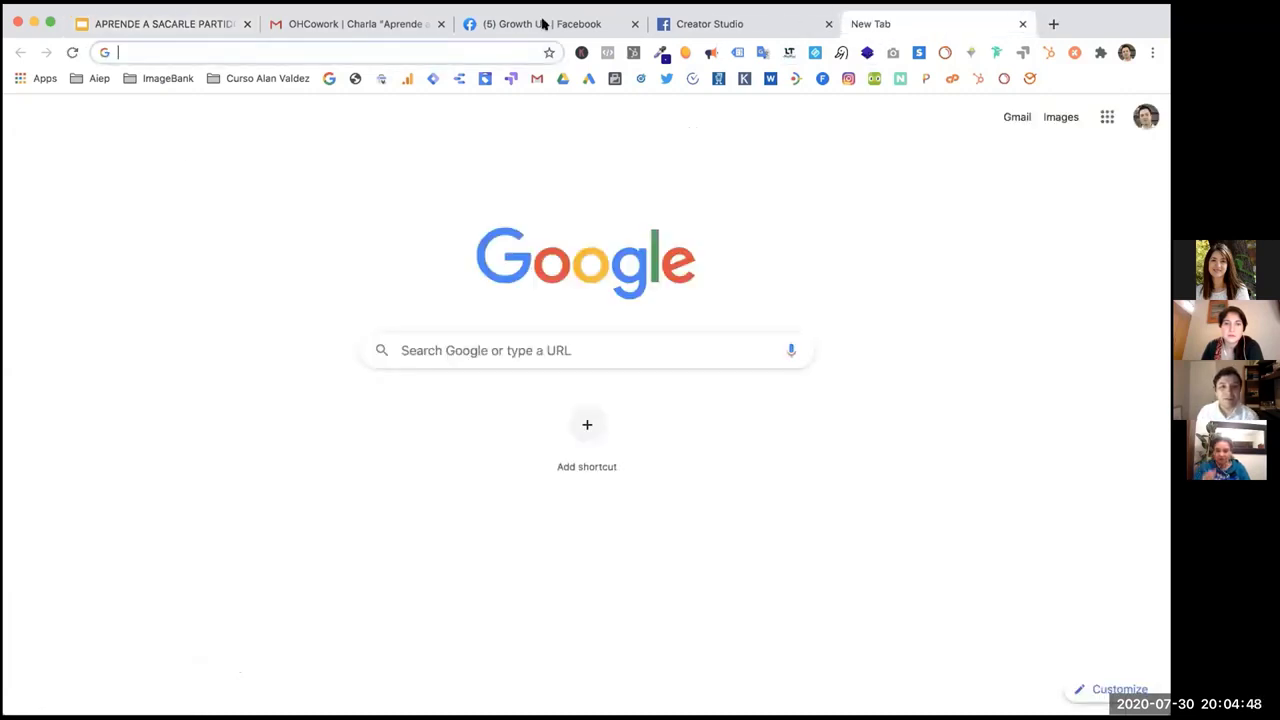
click(451, 337)
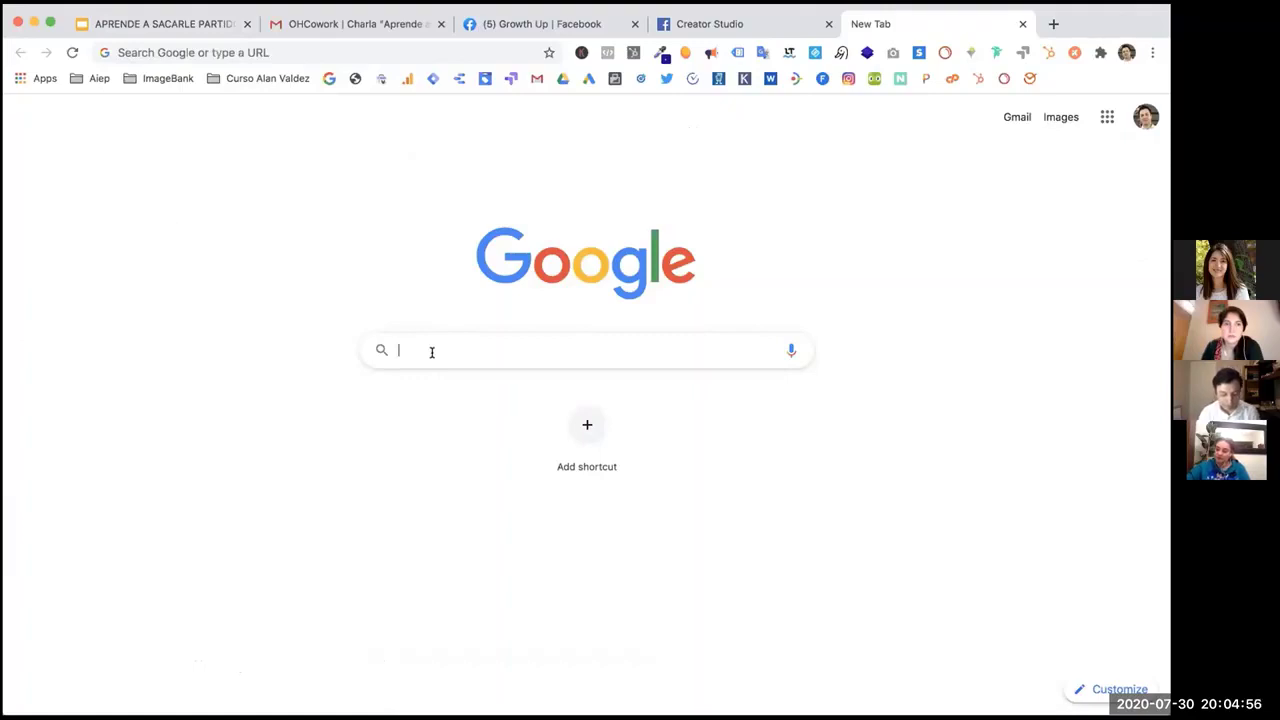
text(facebo)
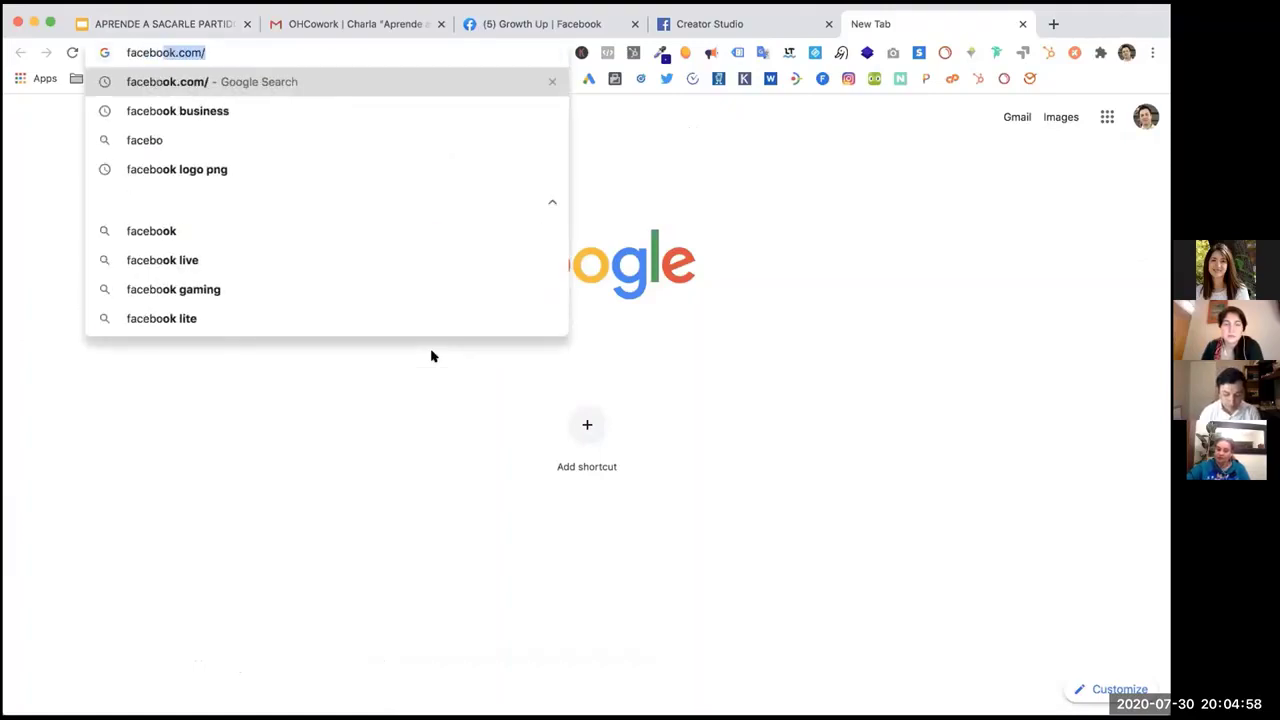
text(ok business)
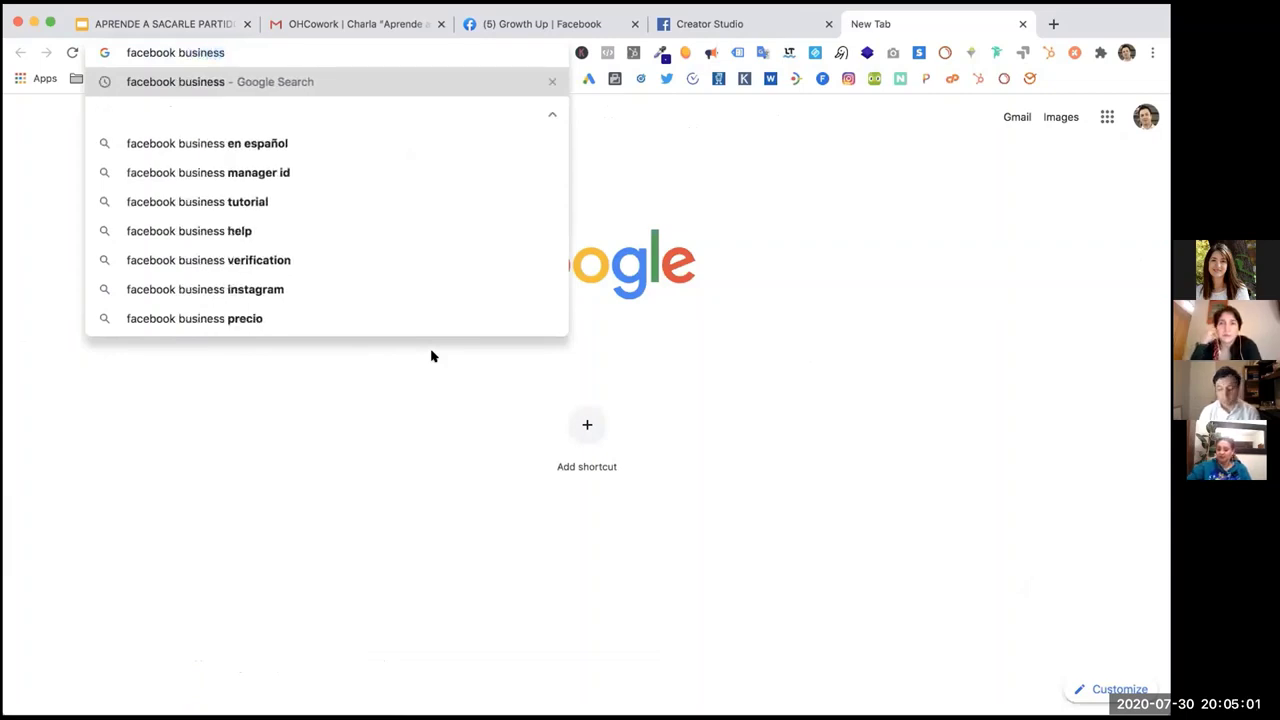
key(Return)
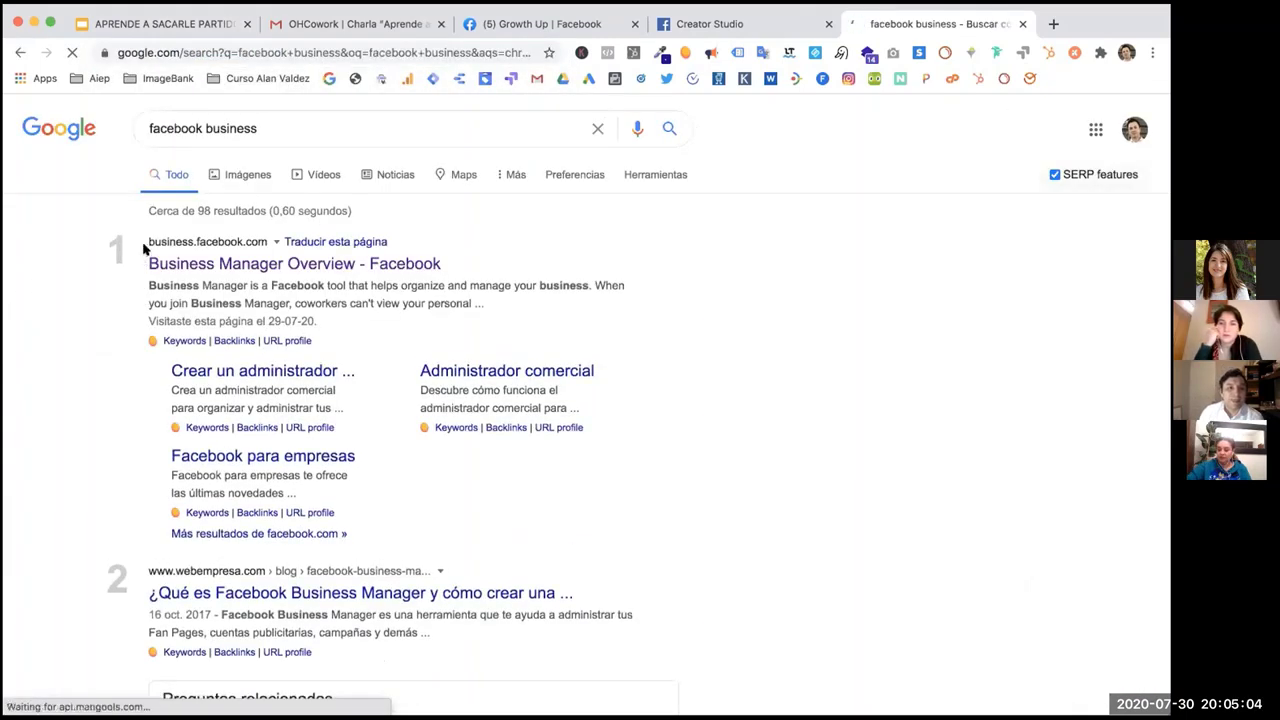
click(305, 263)
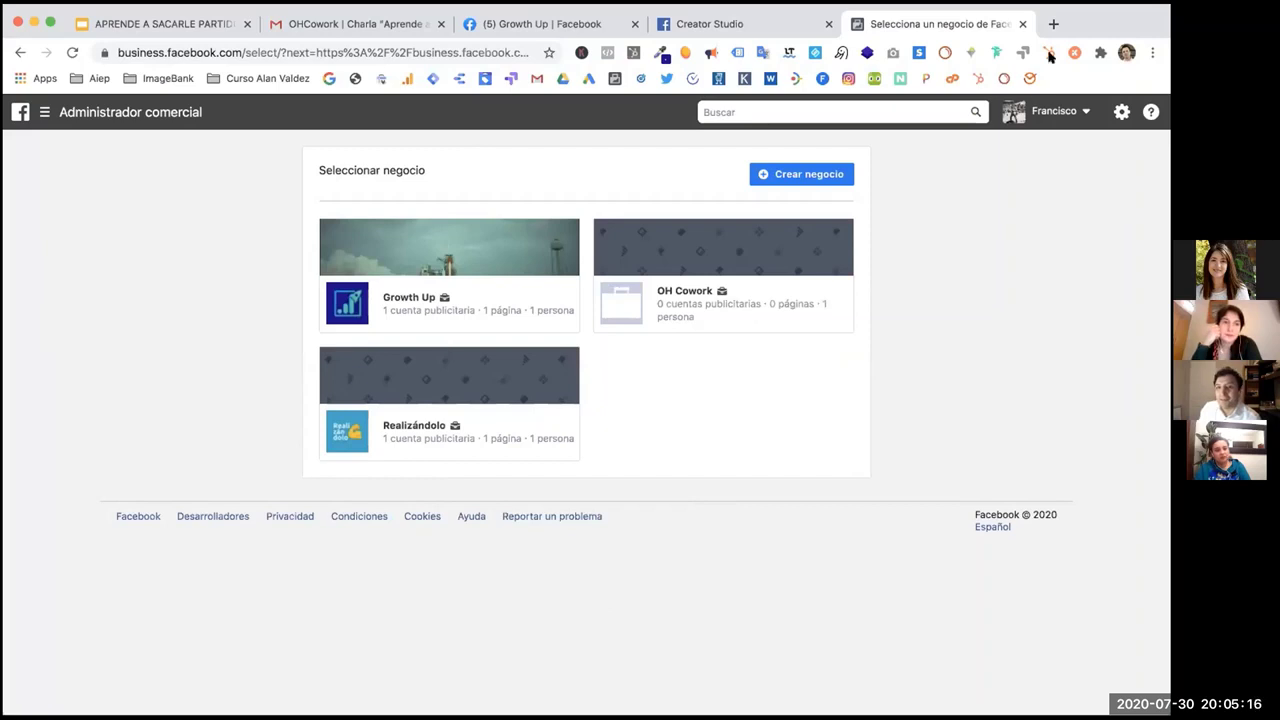
Check the list of available business accounts, then open Ayuda and look through its help articles and additional resources.
click(1048, 108)
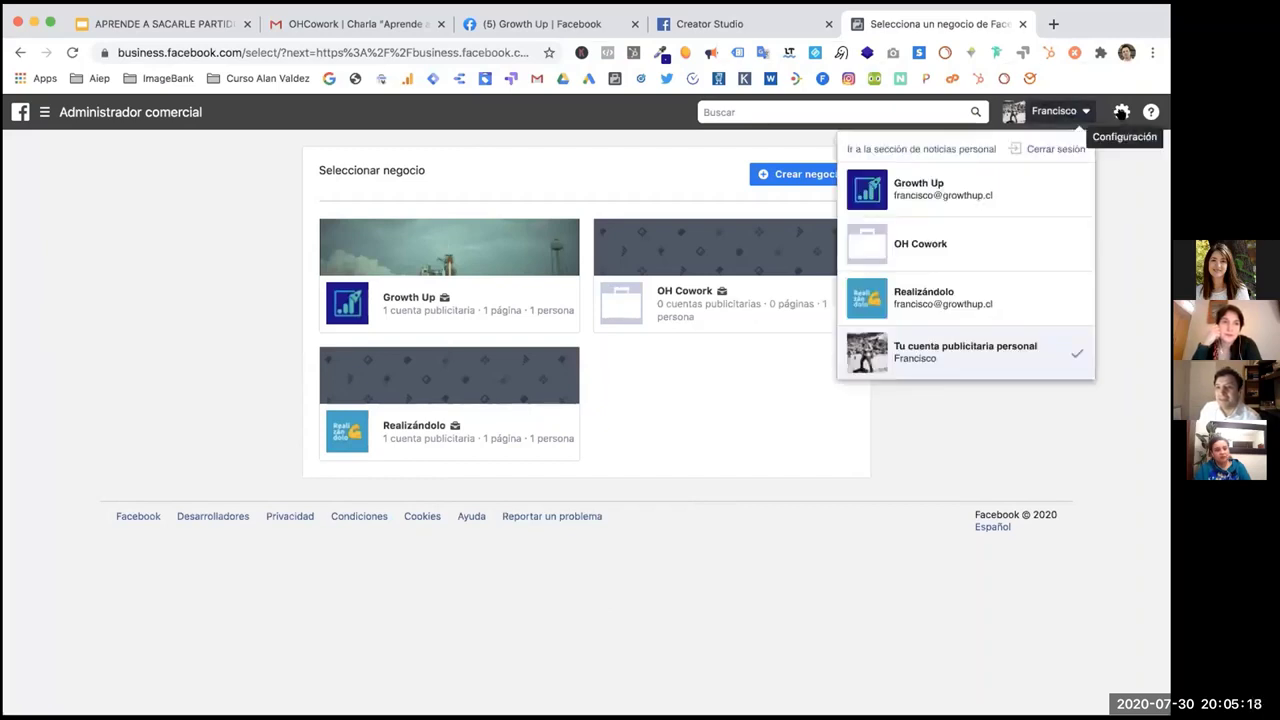
click(1150, 112)
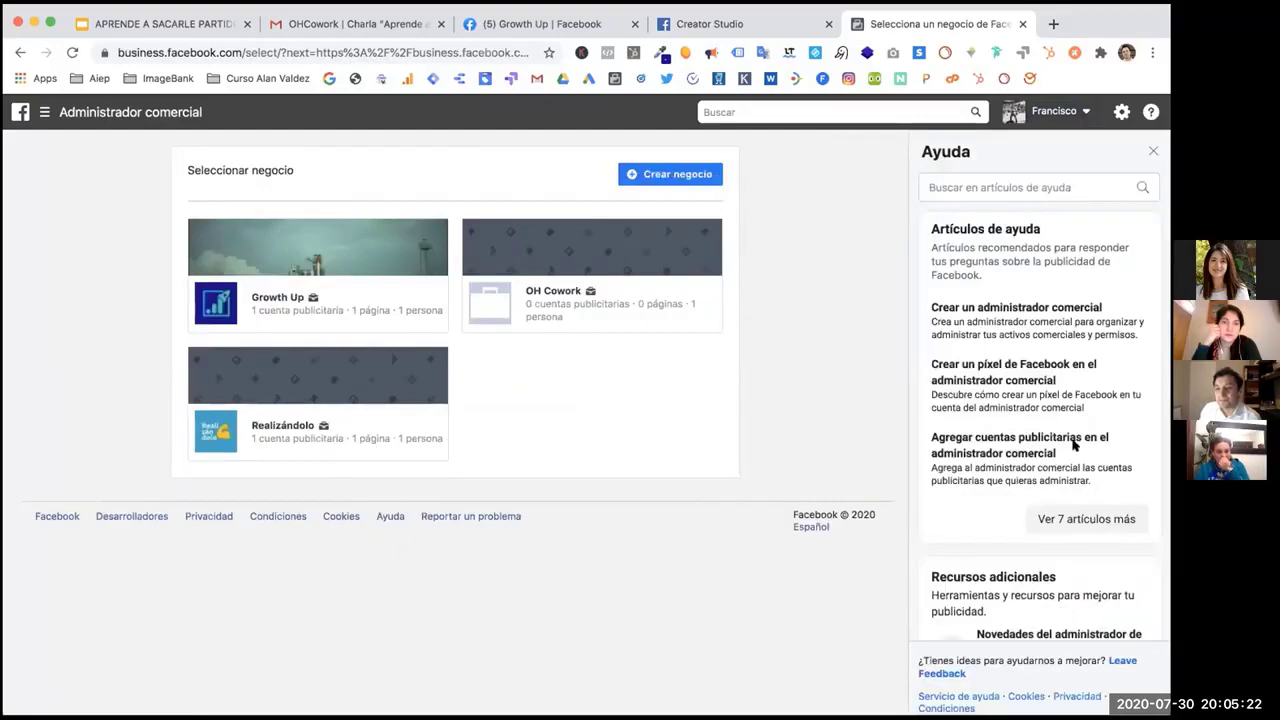
scroll(1072, 443, down, 5)
scroll(1072, 443, up, 5)
scroll(1072, 443, down, 5)
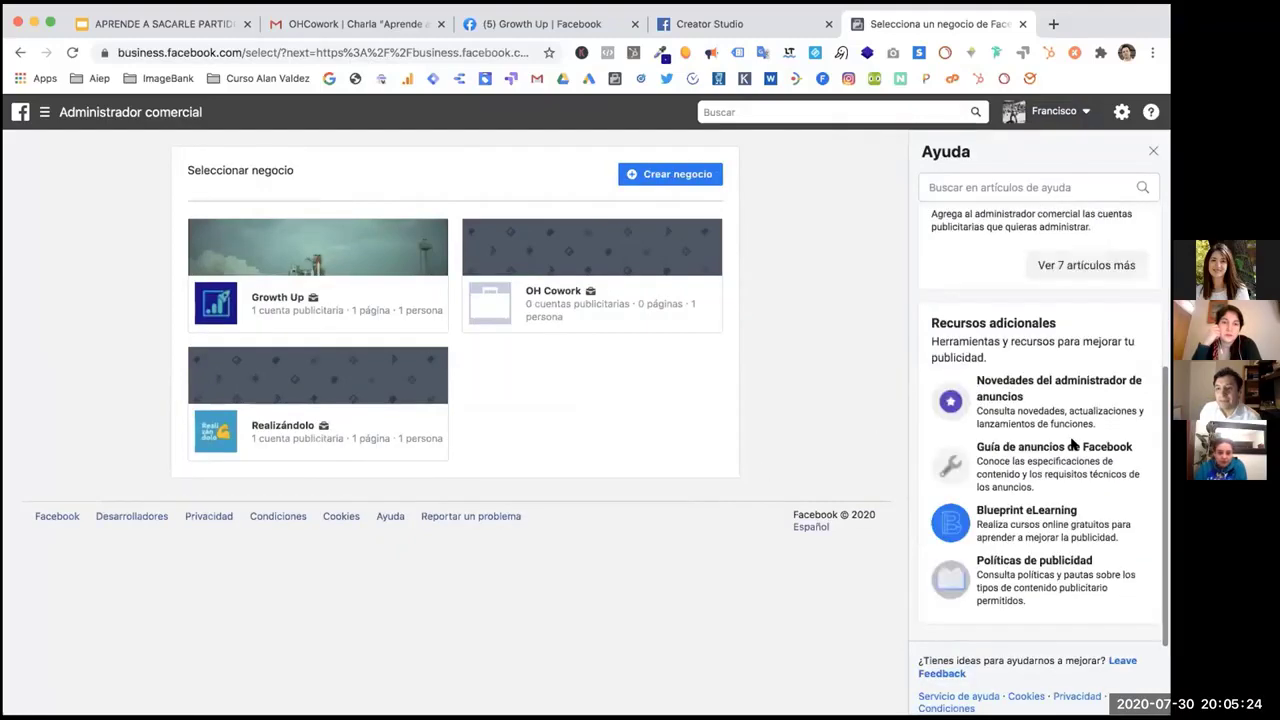
scroll(1072, 443, up, 5)
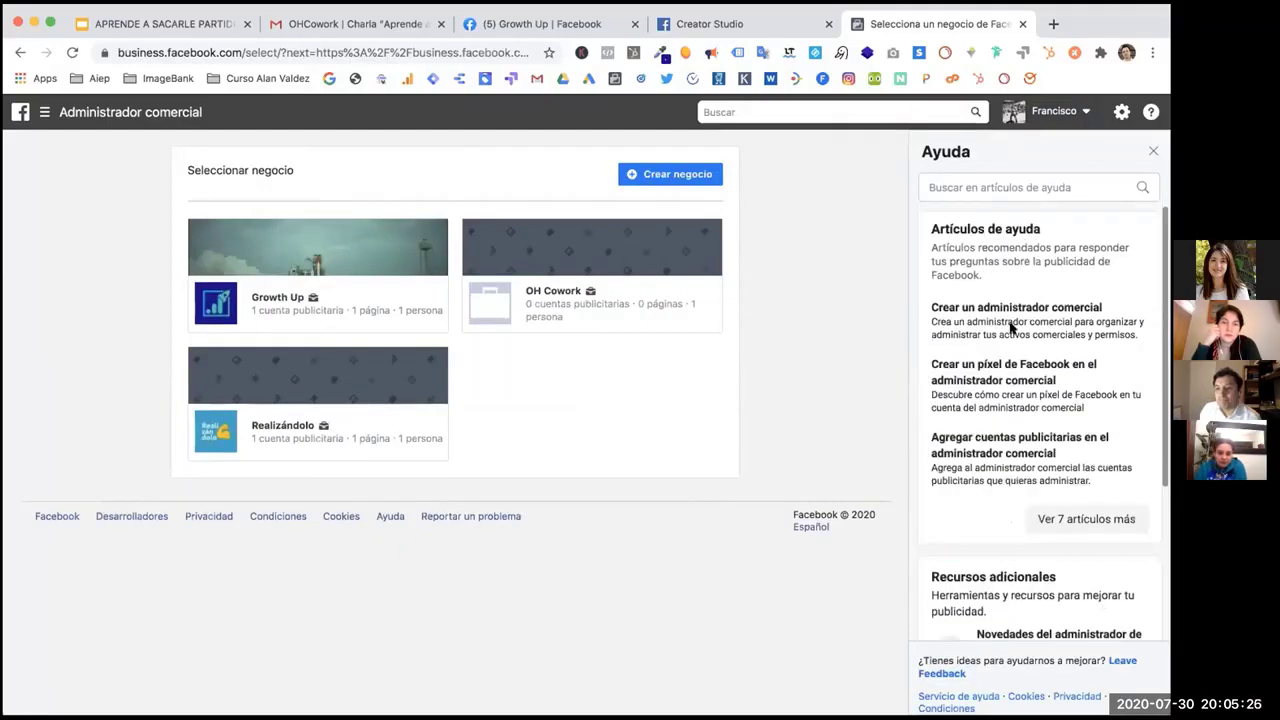
Open the help article "Crear un administrador comercial" and follow its link to business.facebook.com/overview.
click(1011, 324)
scroll(968, 456, down, 3)
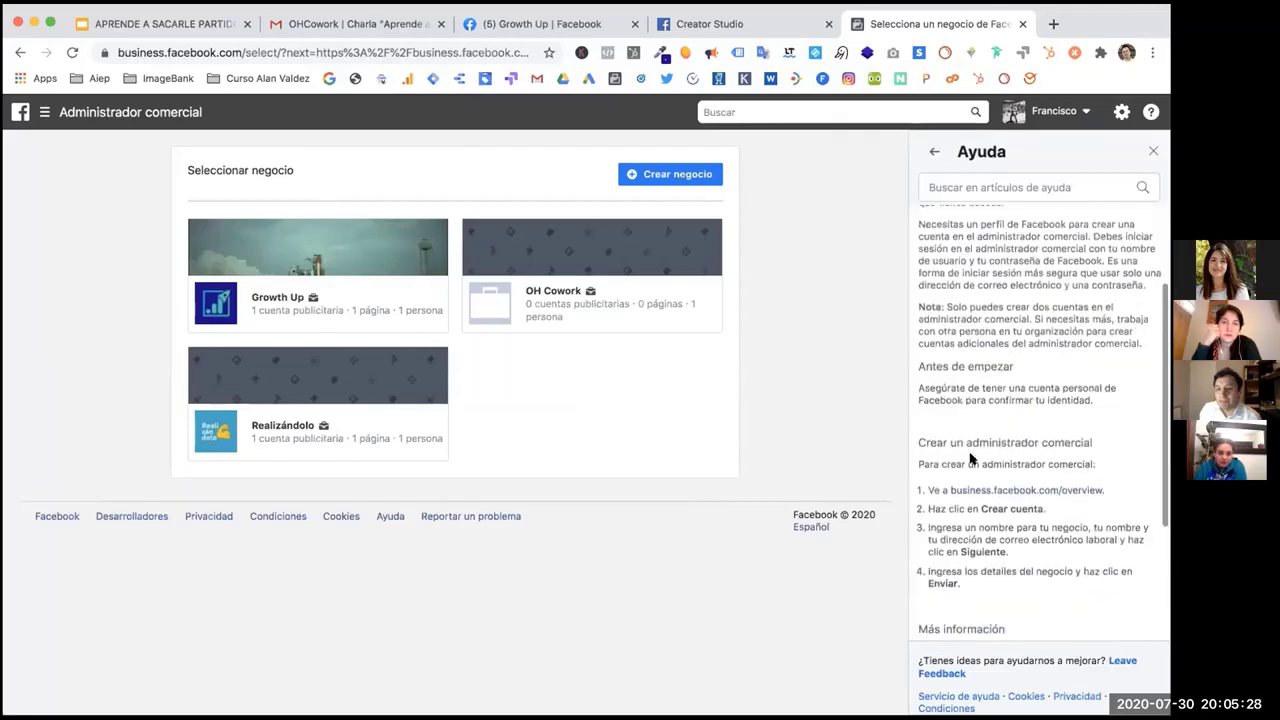
click(1006, 487)
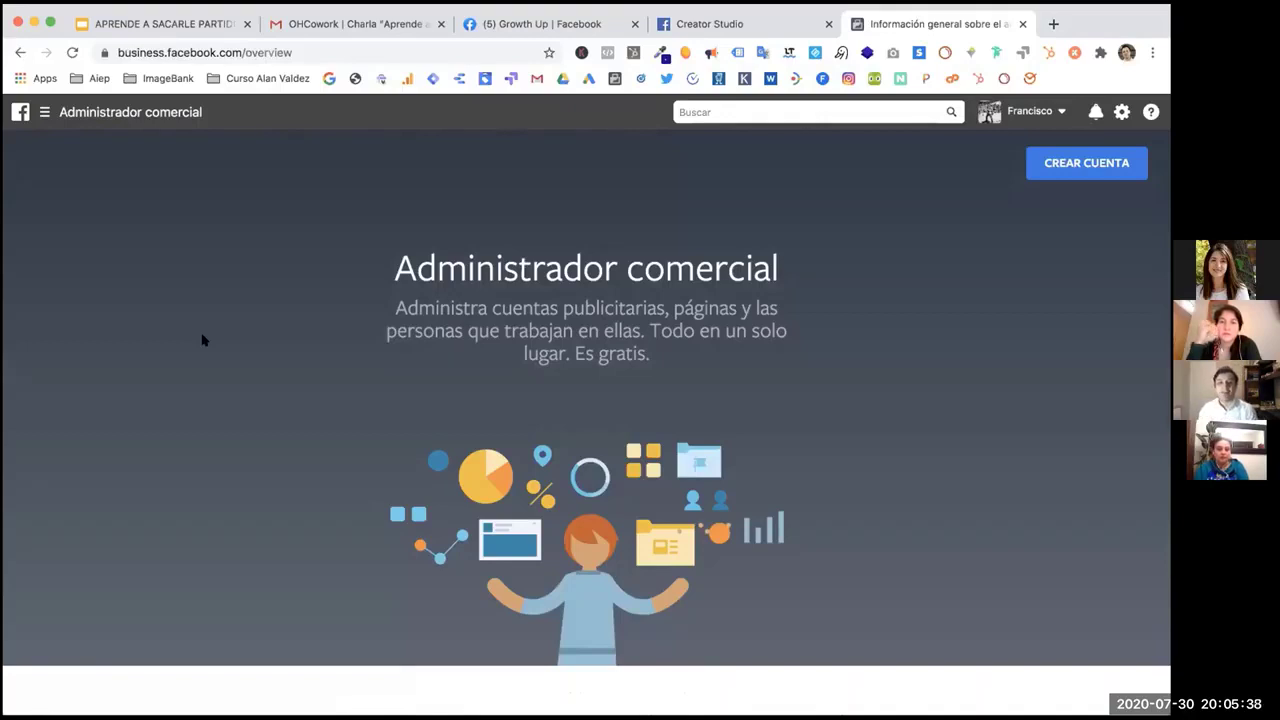
Look through the Administrador comercial overview page down to Preguntas frecuentes and return to its beginning.
scroll(964, 390, down, 3)
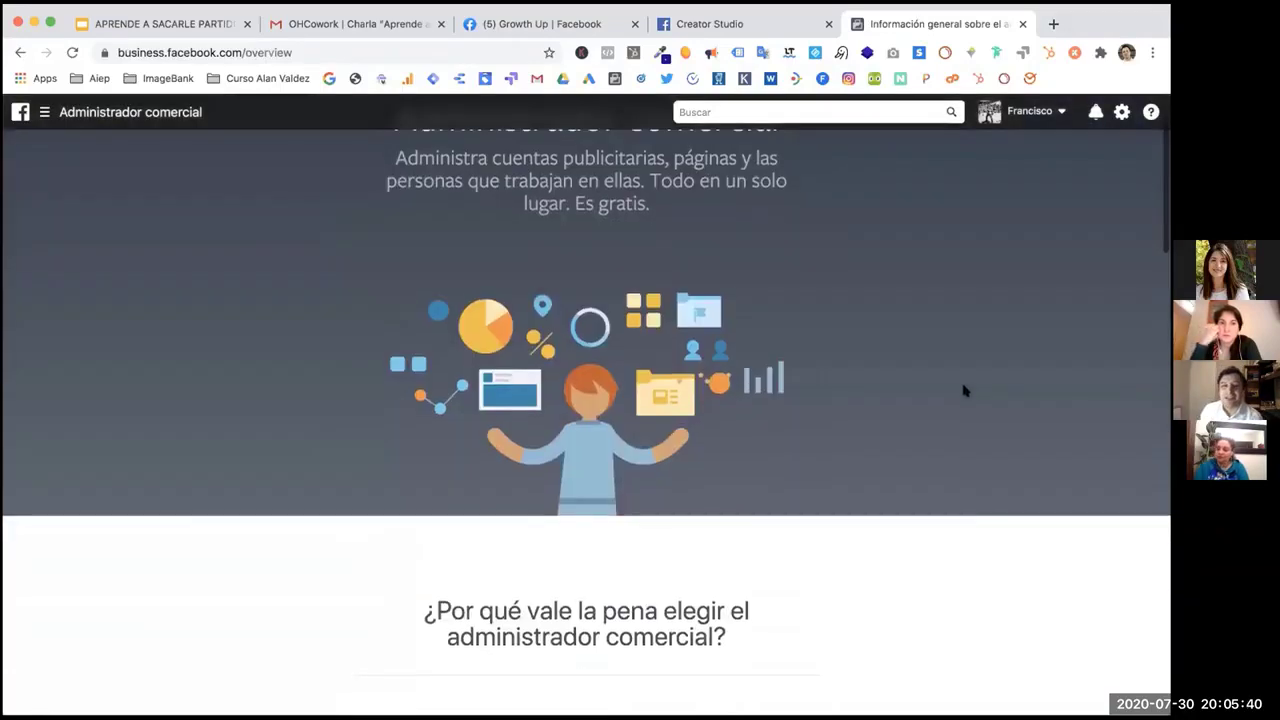
scroll(963, 389, up, 3)
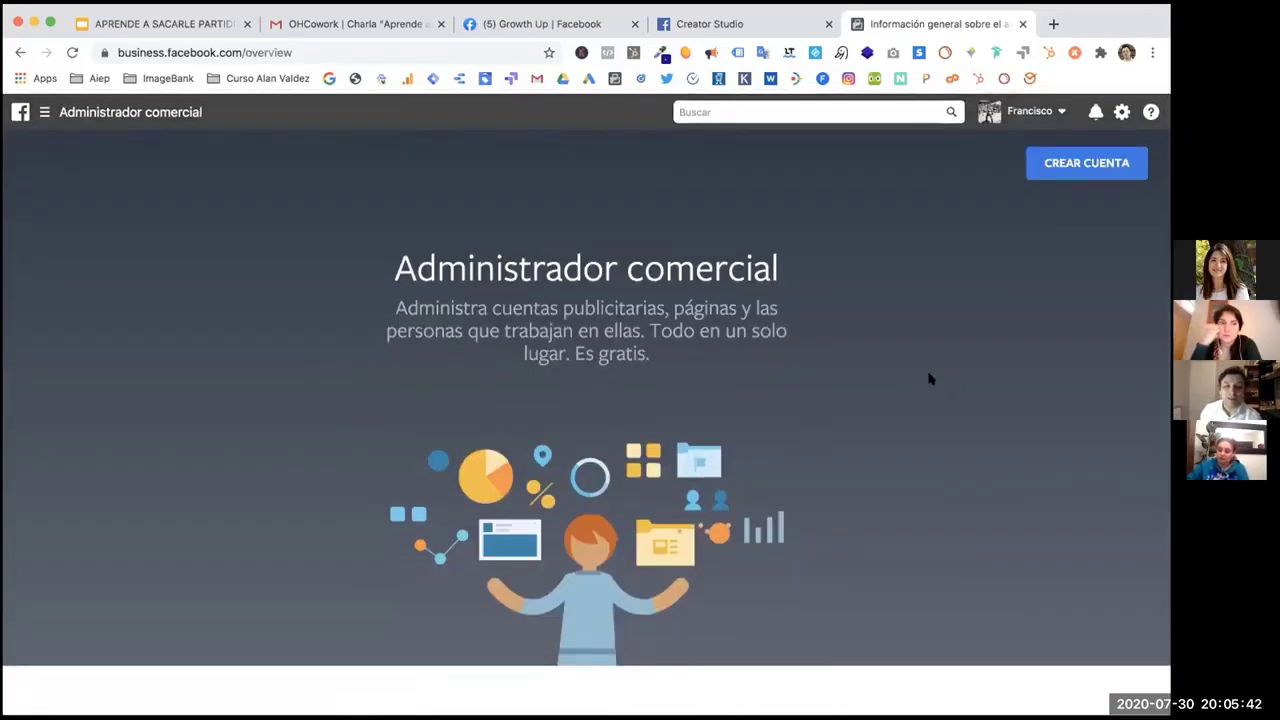
scroll(929, 378, down, 15)
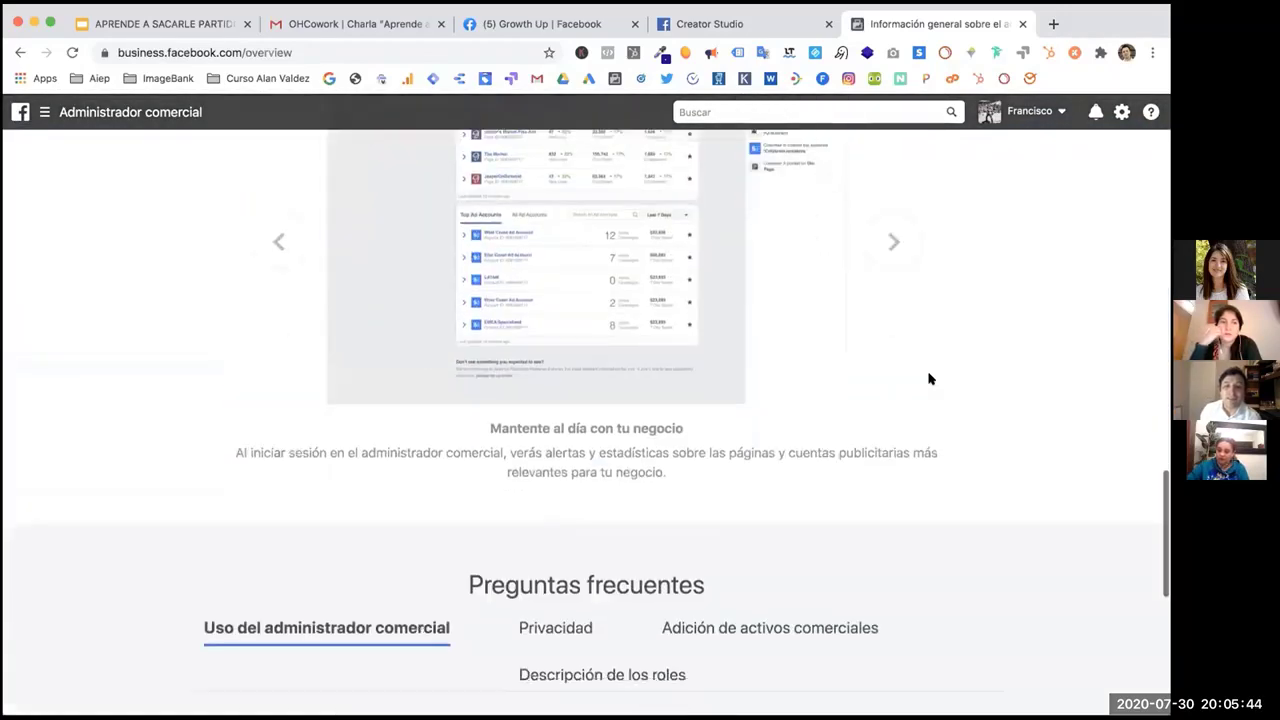
scroll(929, 378, down, 1)
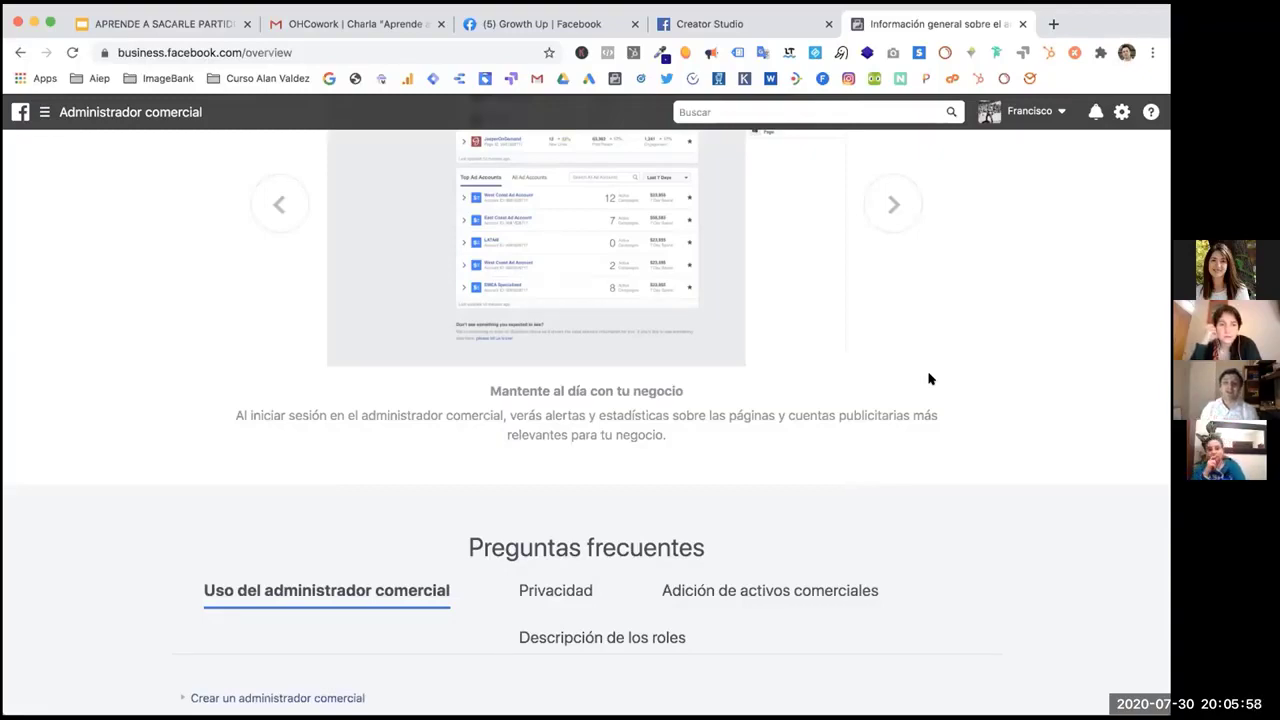
scroll(906, 371, up, 15)
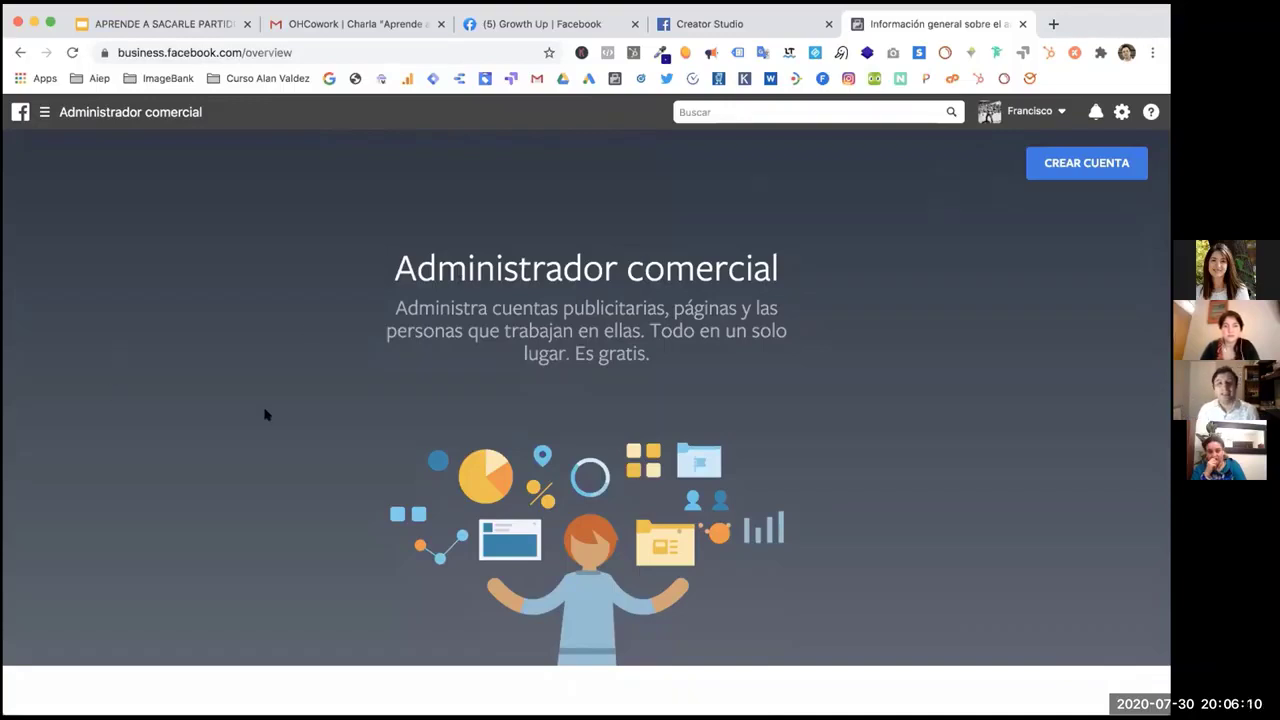
Switch to the Growth Up business account and open its Administrador de anuncios.
click(1013, 110)
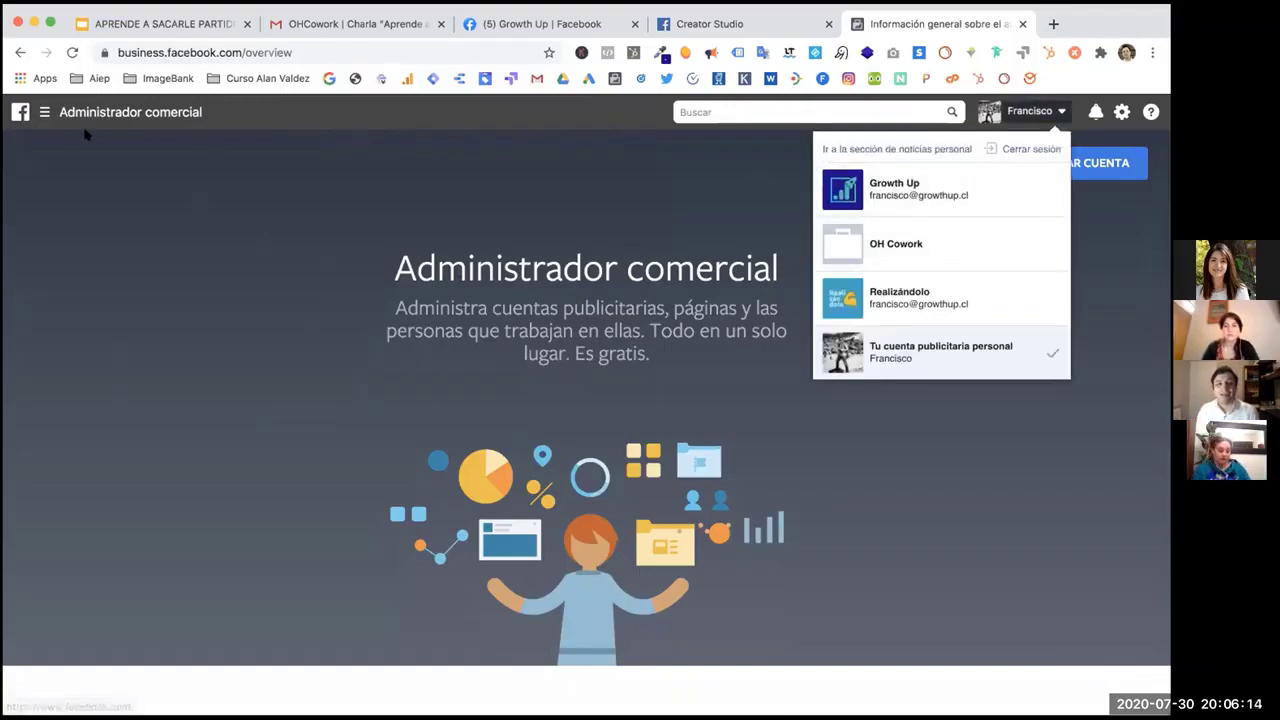
click(992, 110)
click(1000, 111)
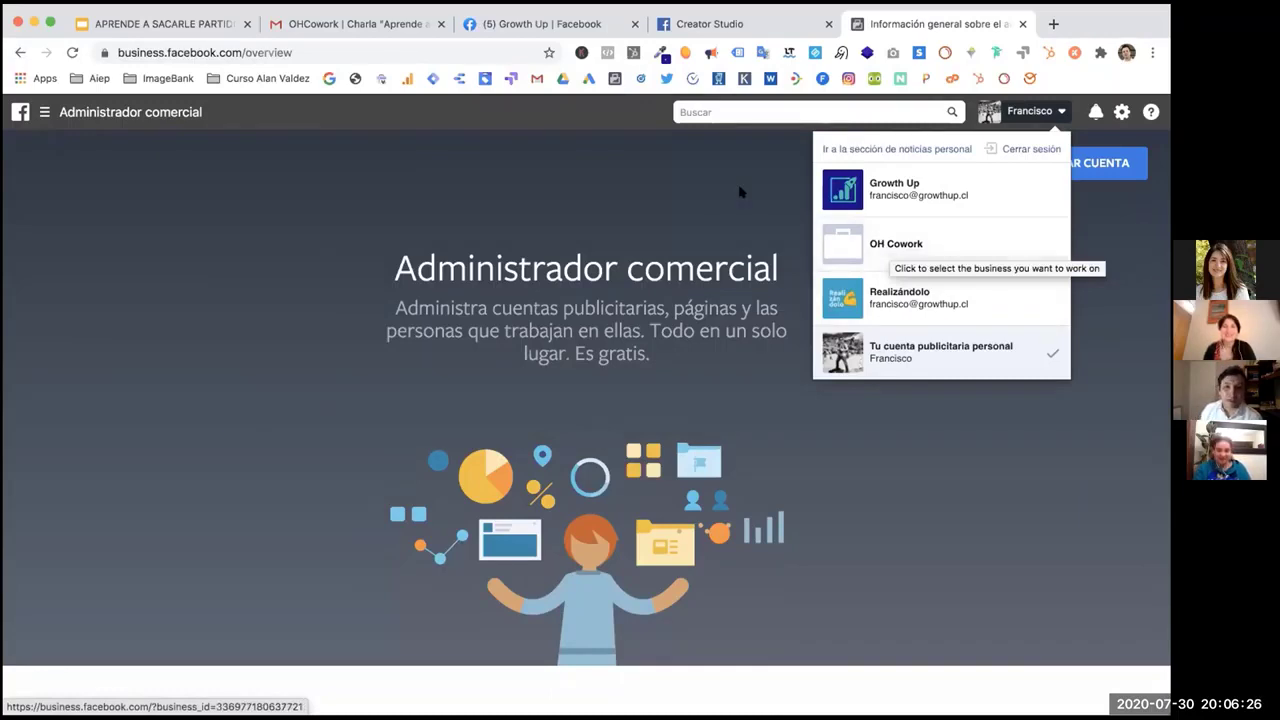
click(873, 189)
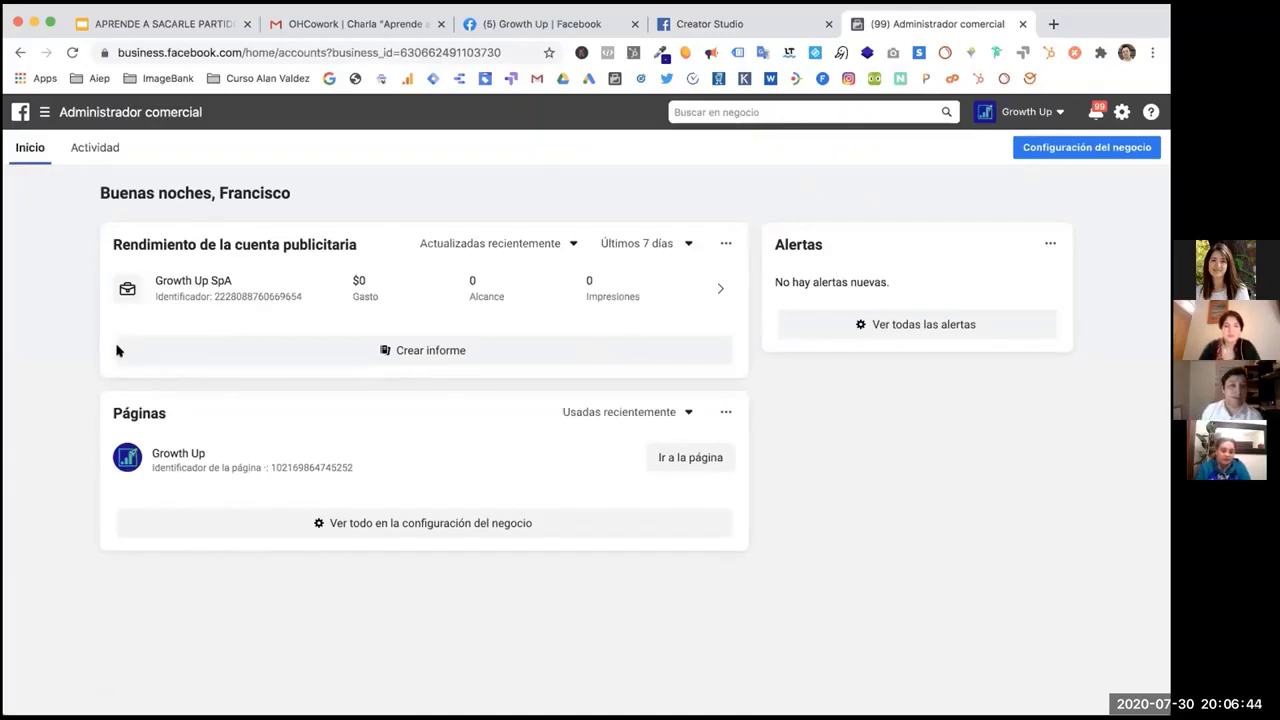
click(45, 116)
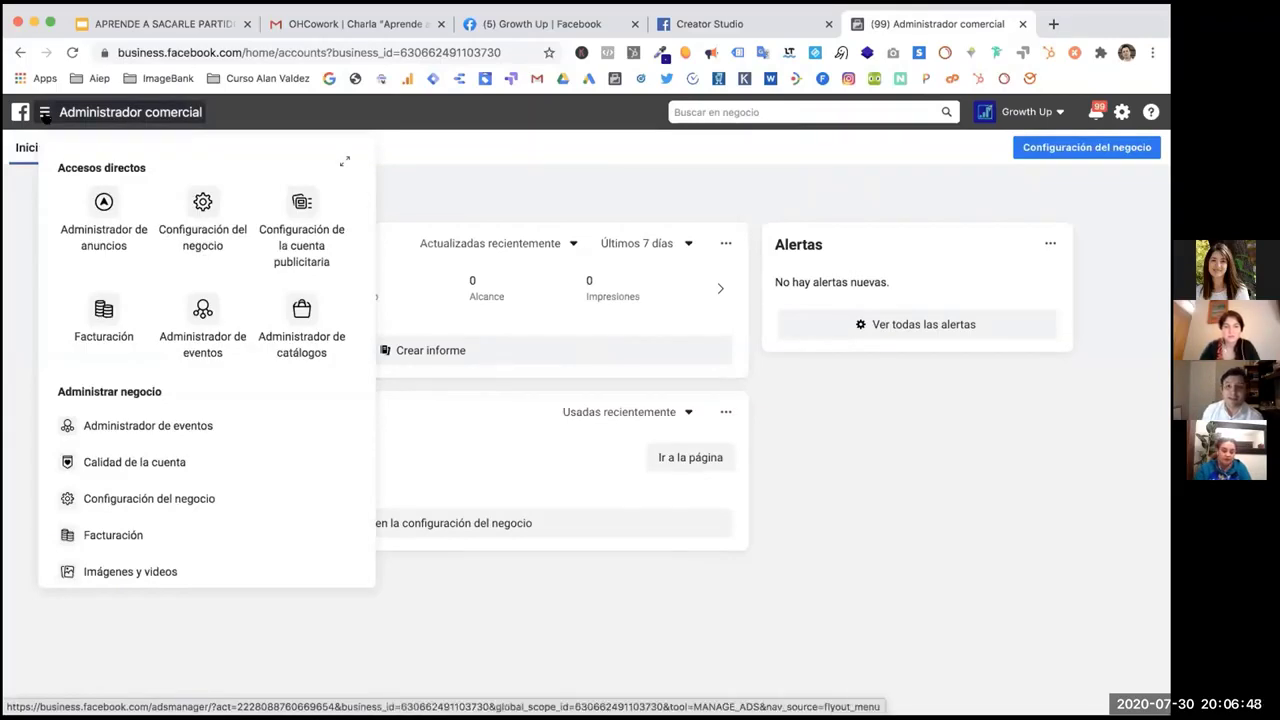
click(101, 209)
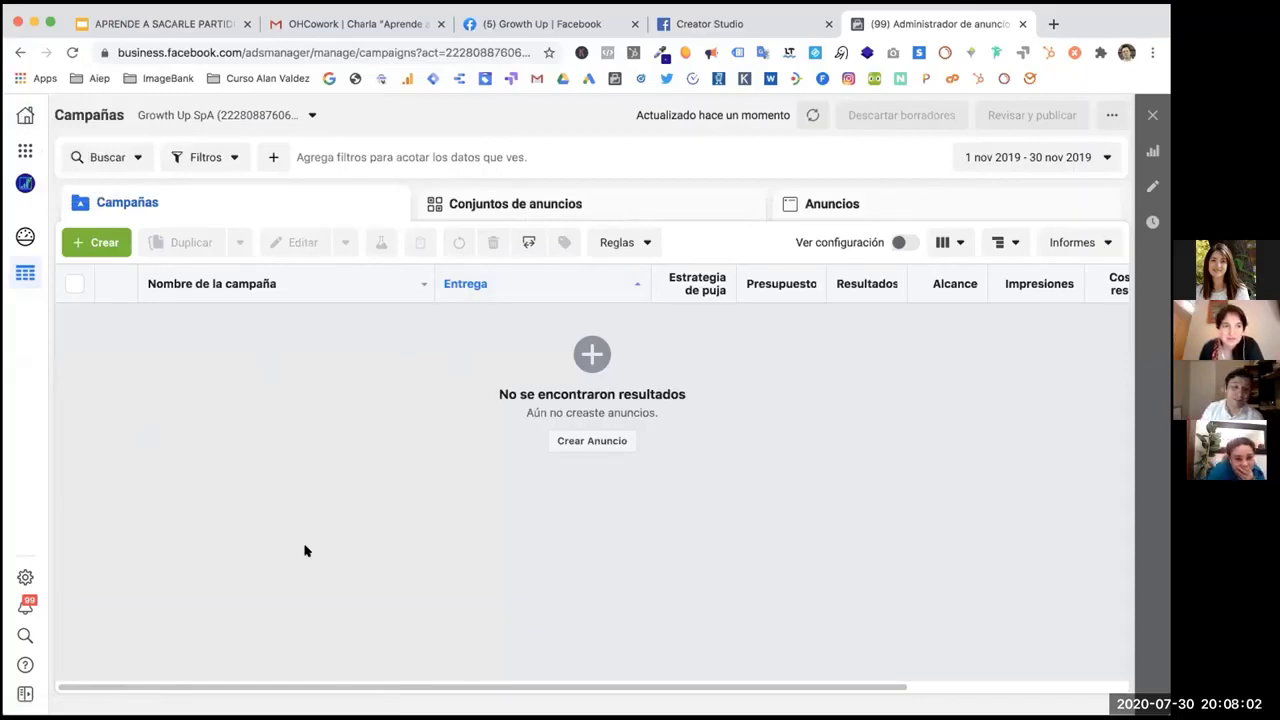
Return to the business home, open Facturación for Growth Up SpA and go to its Configuración de pago.
click(21, 118)
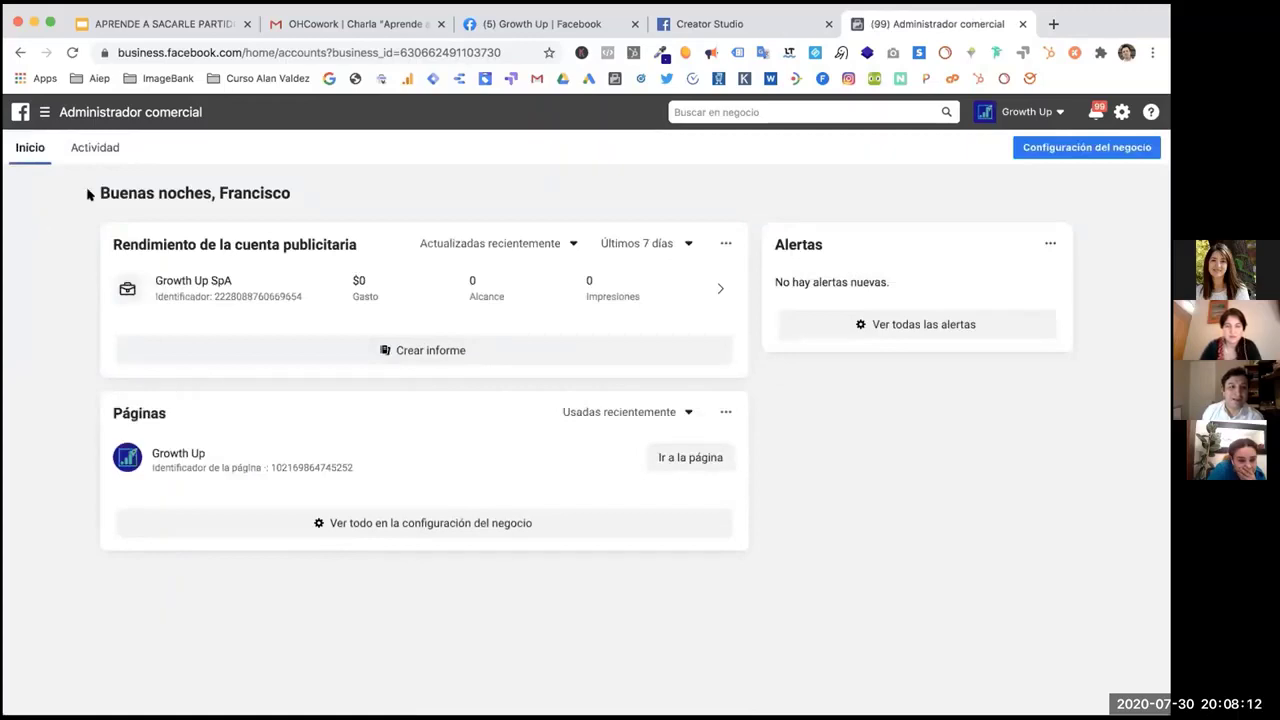
click(44, 112)
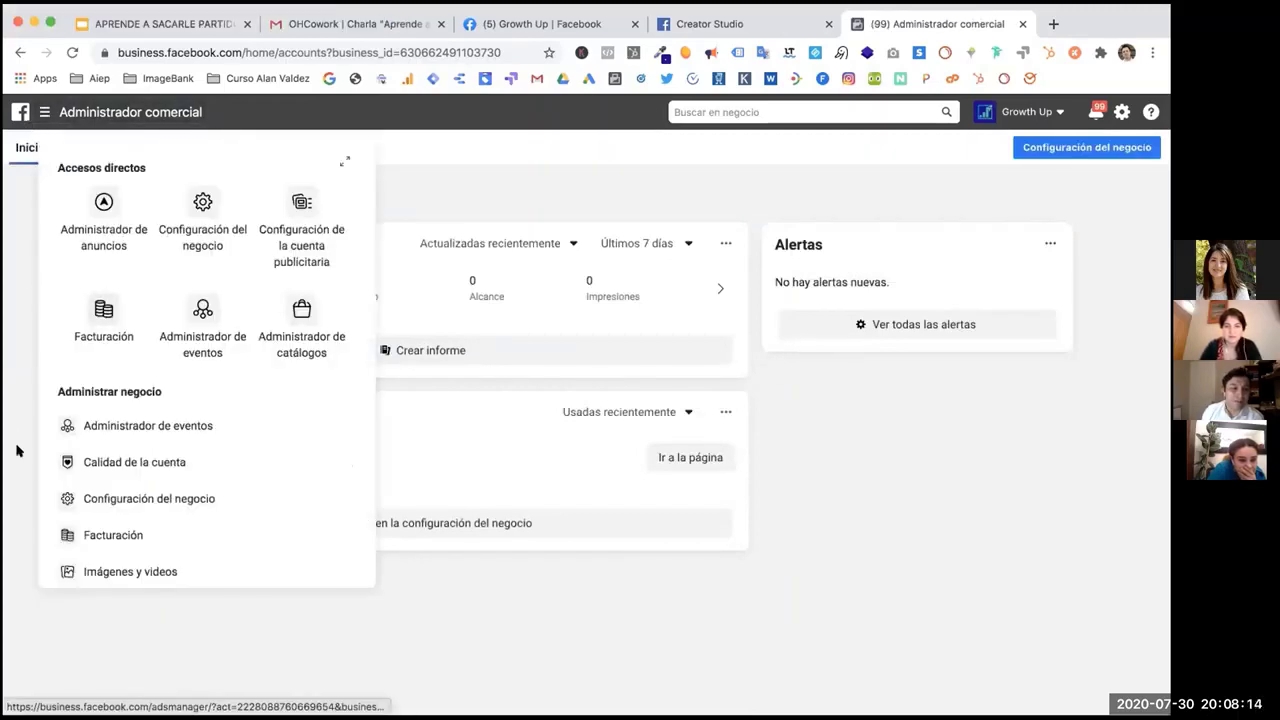
scroll(85, 477, down, 3)
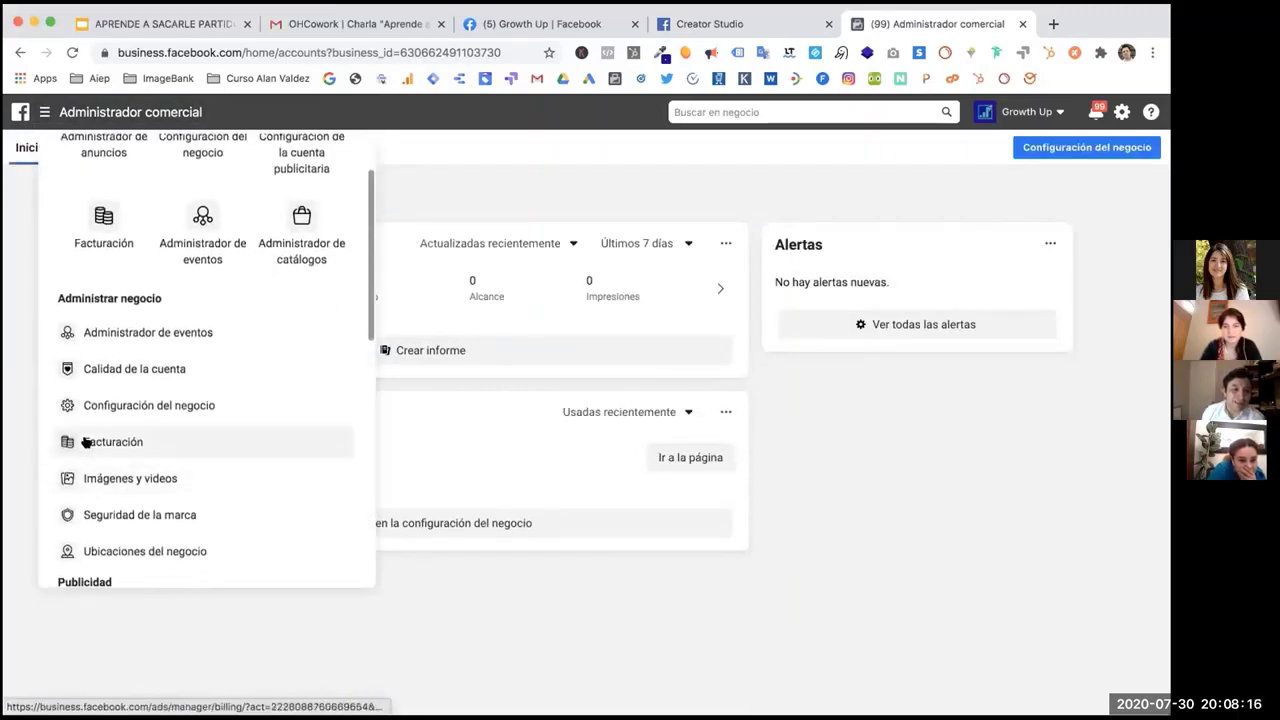
click(83, 442)
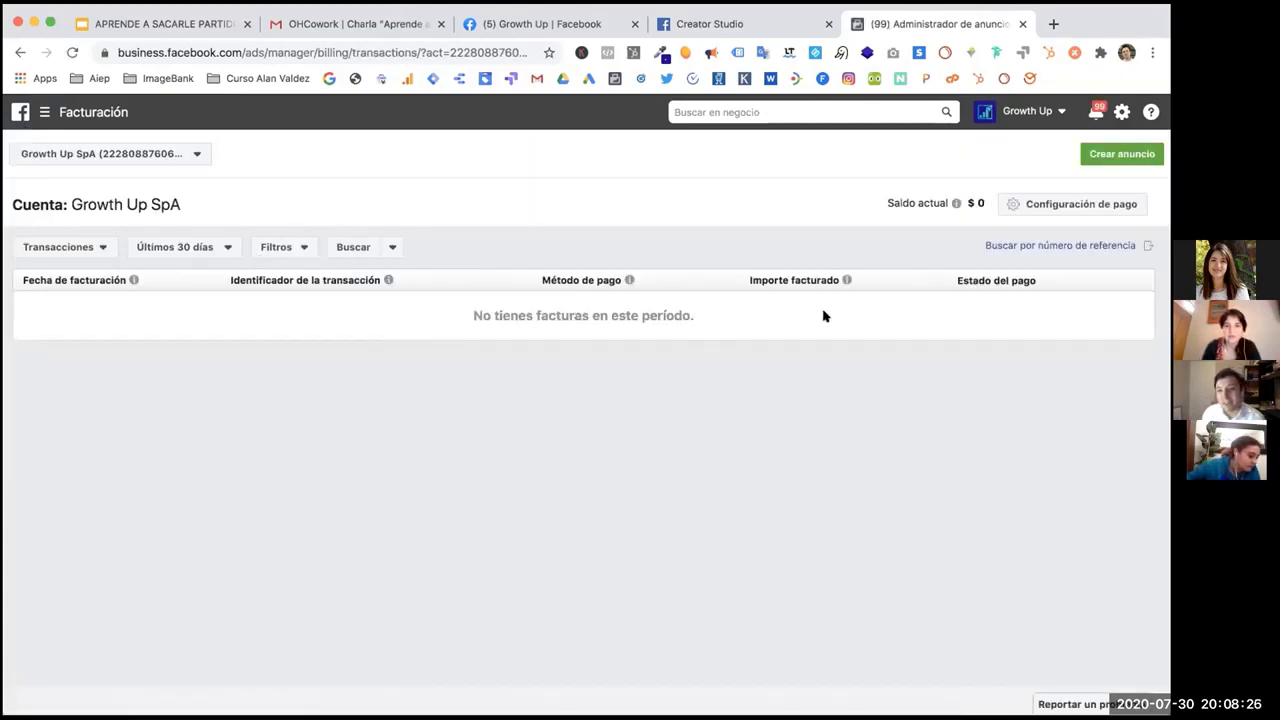
click(1050, 203)
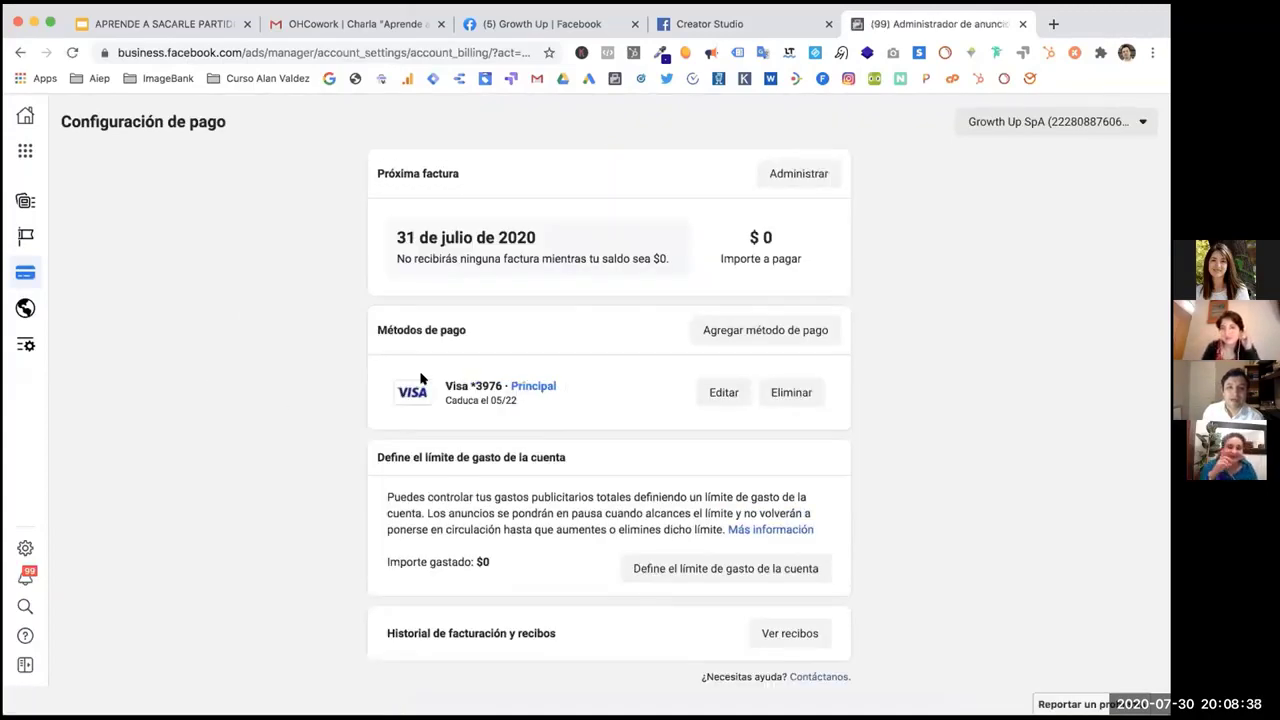
Examine the payment methods, account spending limit and billing history sections of the payment settings.
scroll(492, 377, down, 1)
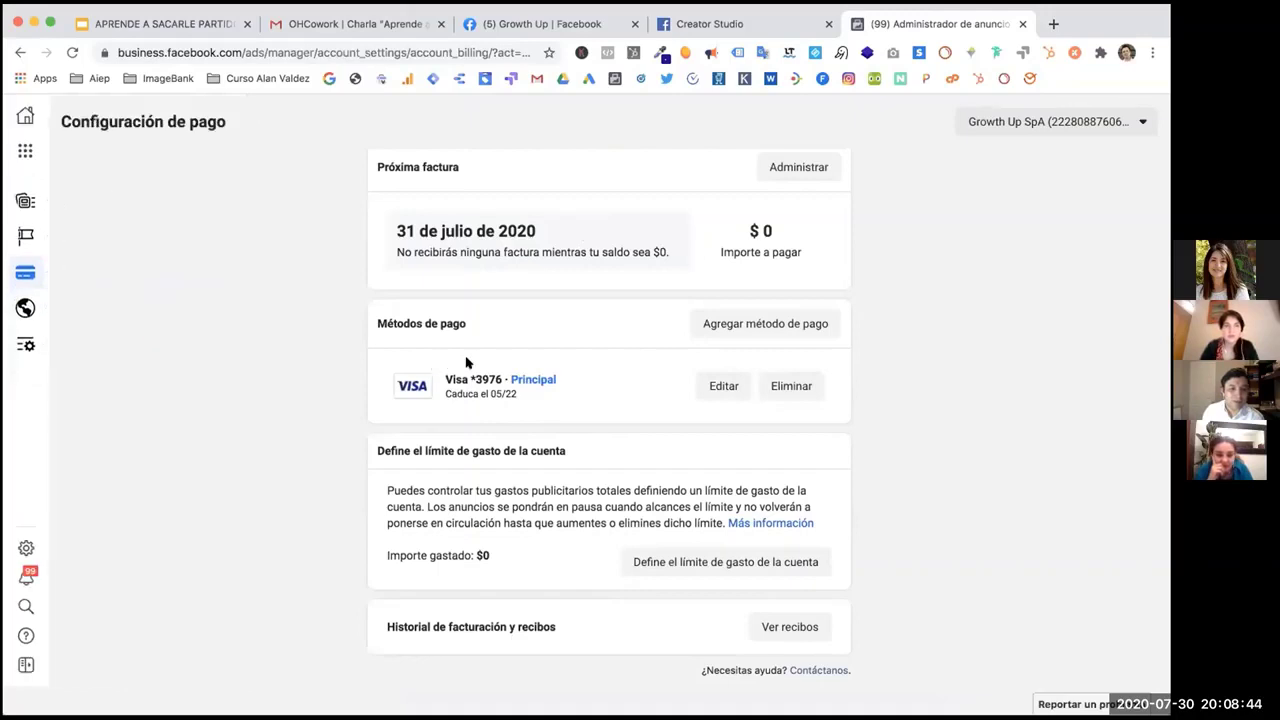
scroll(239, 287, up, 1)
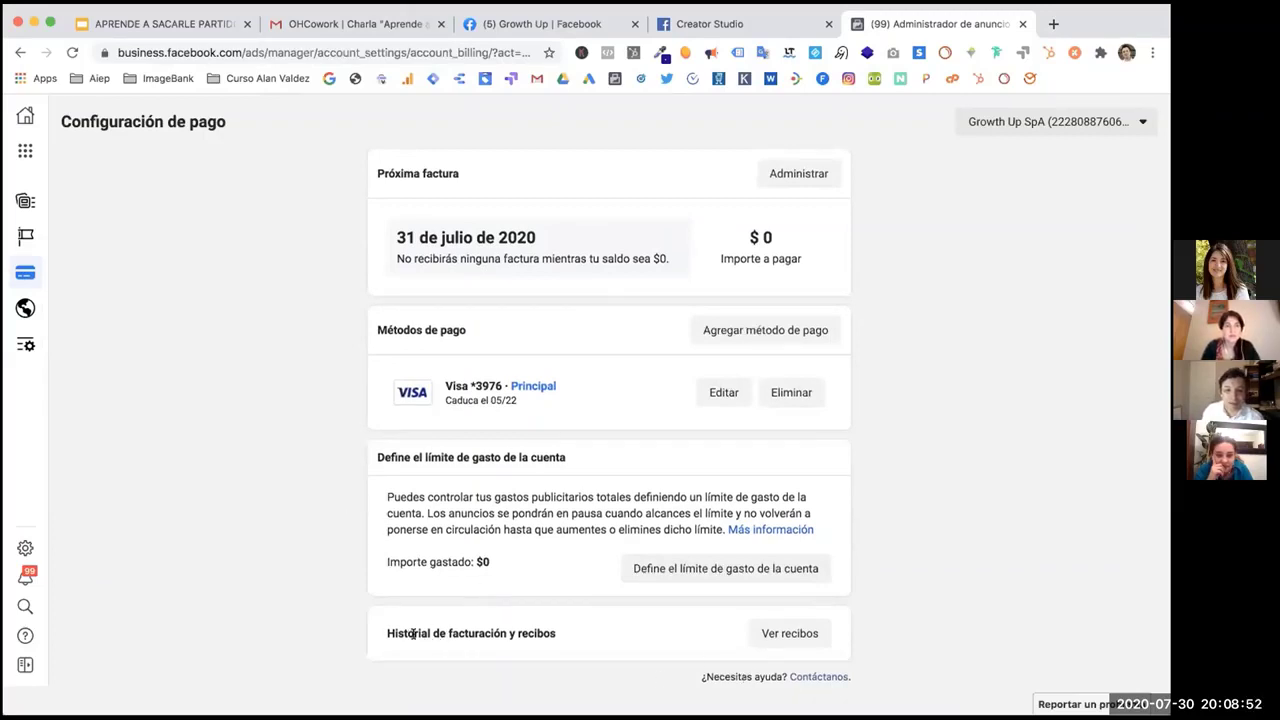
drag(413, 633, 468, 634)
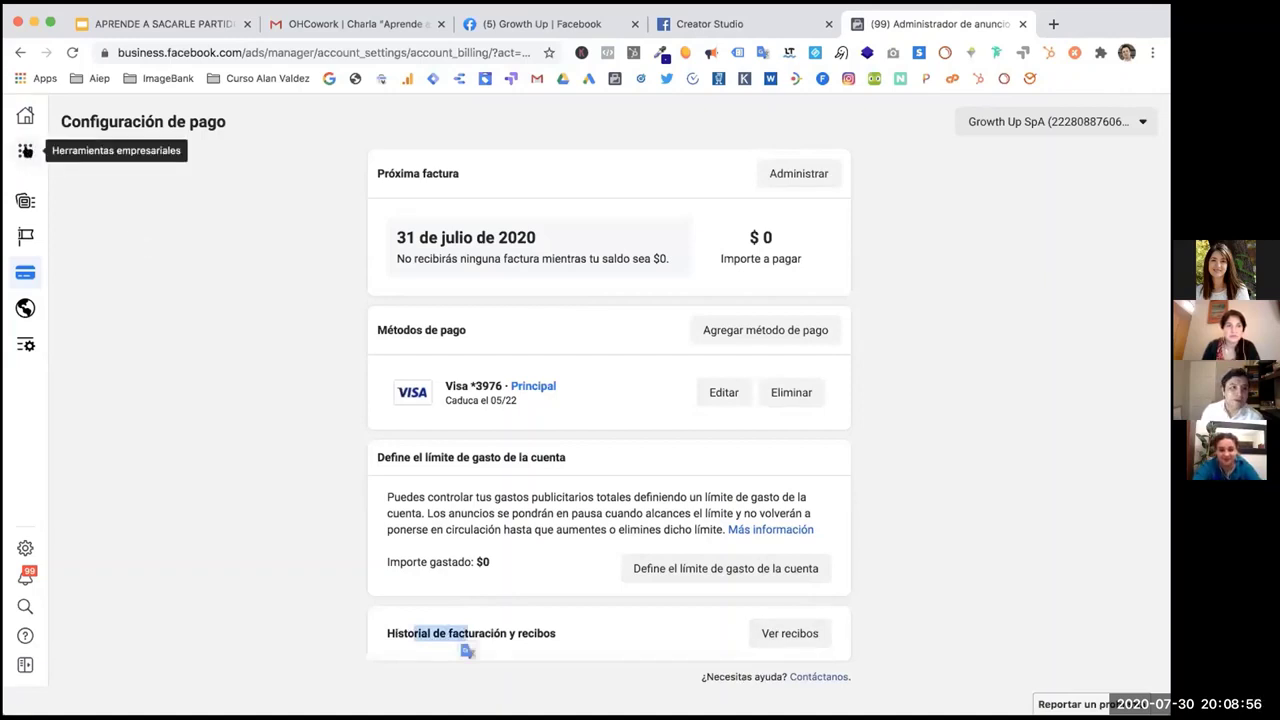
mouse_move(26, 215)
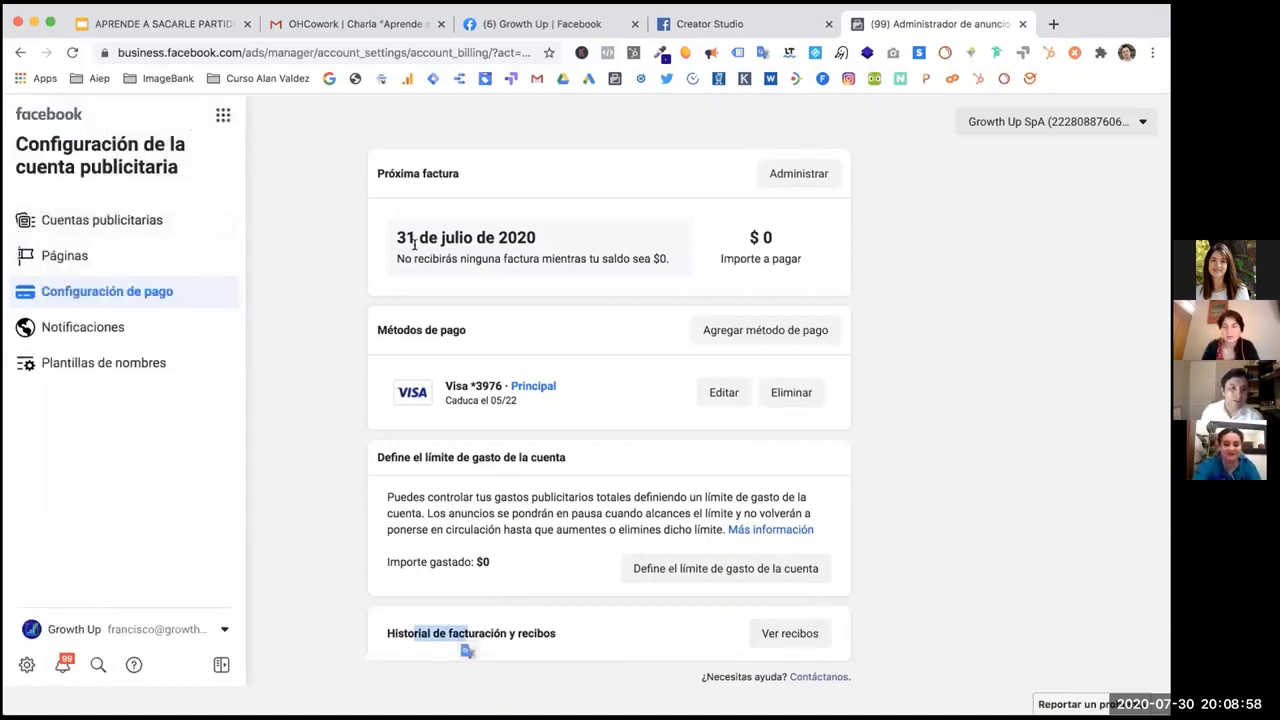
Go back to the Administrador comercial home and look through the full list of business tools down to Vender productos y servicios.
click(25, 116)
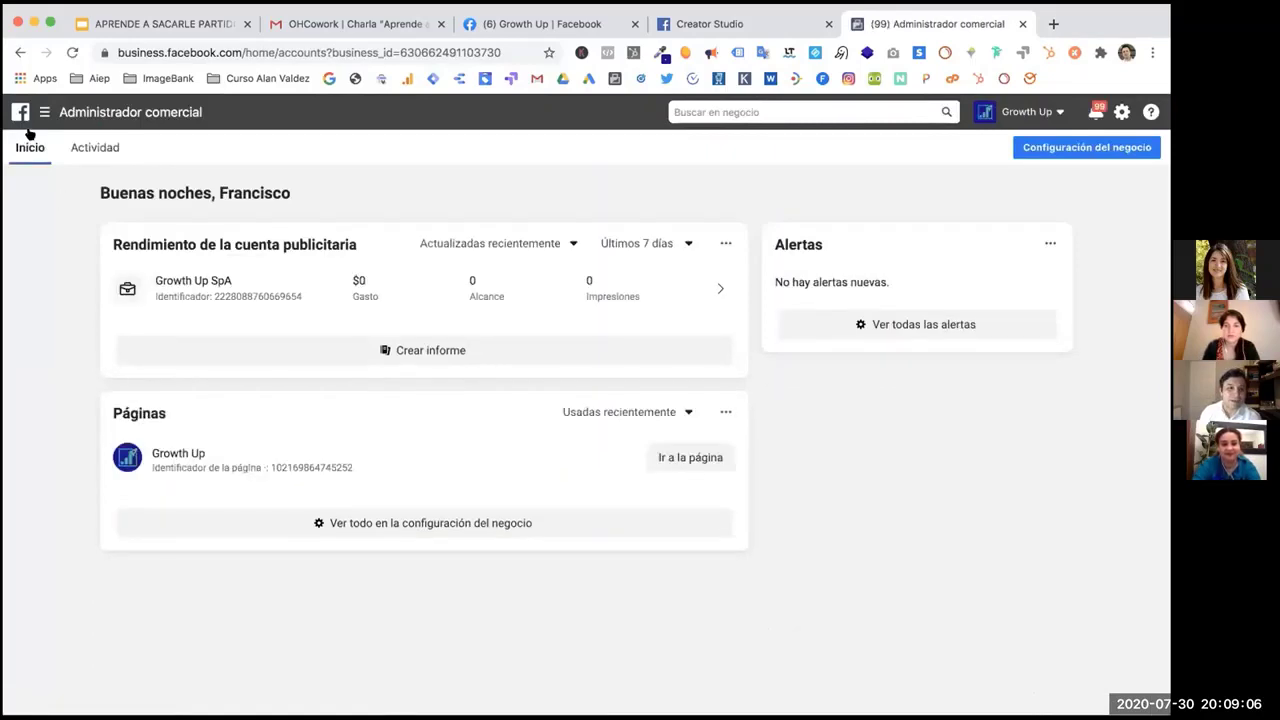
click(44, 112)
scroll(112, 445, down, 1)
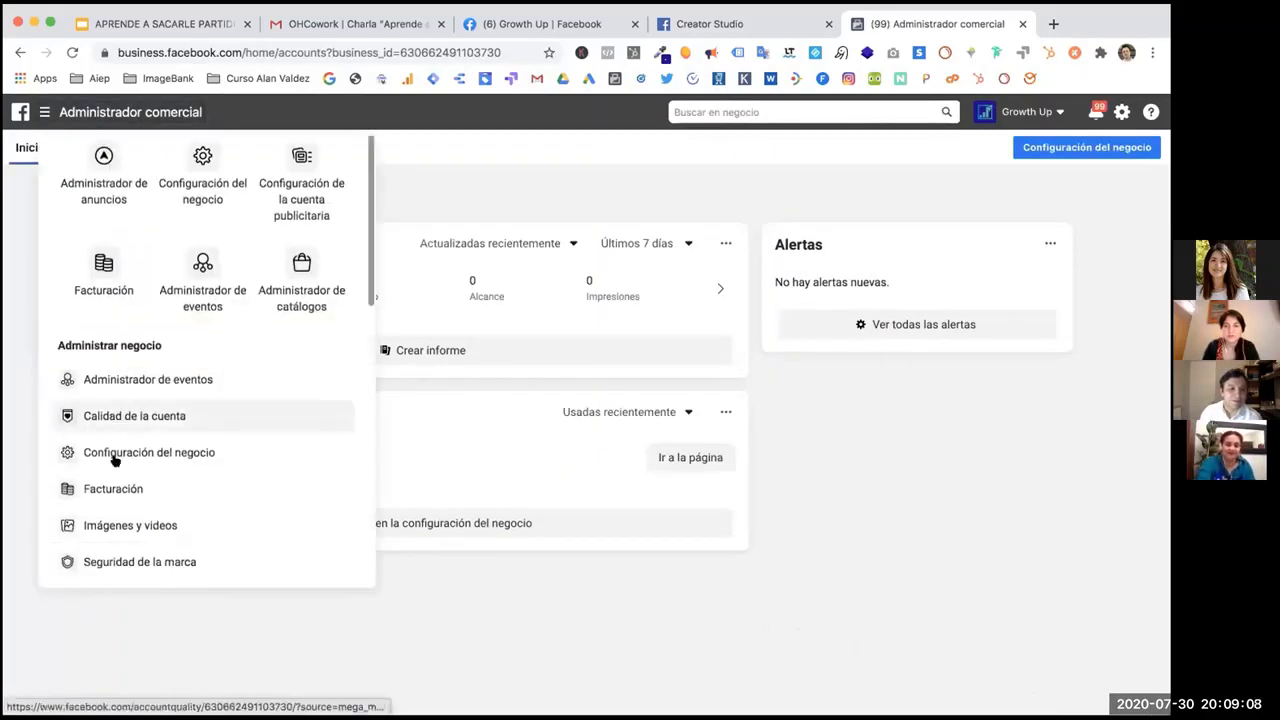
scroll(115, 460, down, 8)
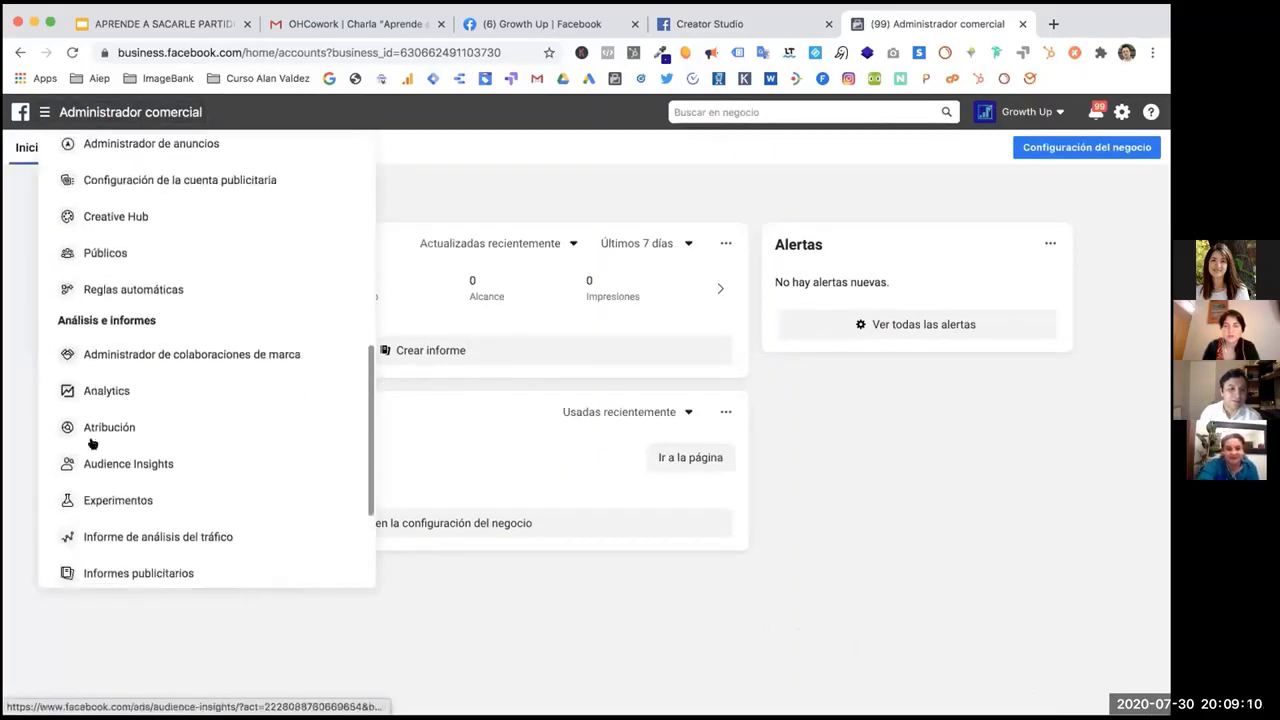
scroll(92, 443, down, 5)
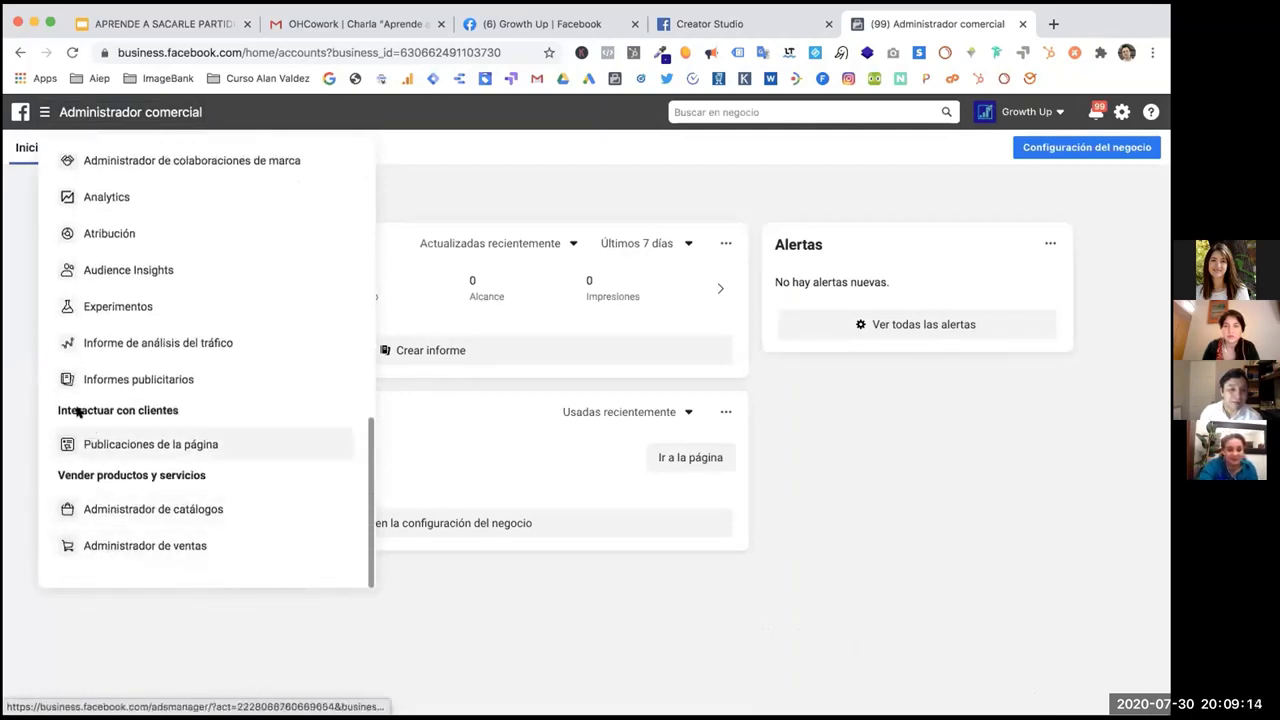
Open the Configuración del negocio for Growth Up and view its Pagos section.
scroll(120, 400, up, 2)
scroll(106, 371, up, 2)
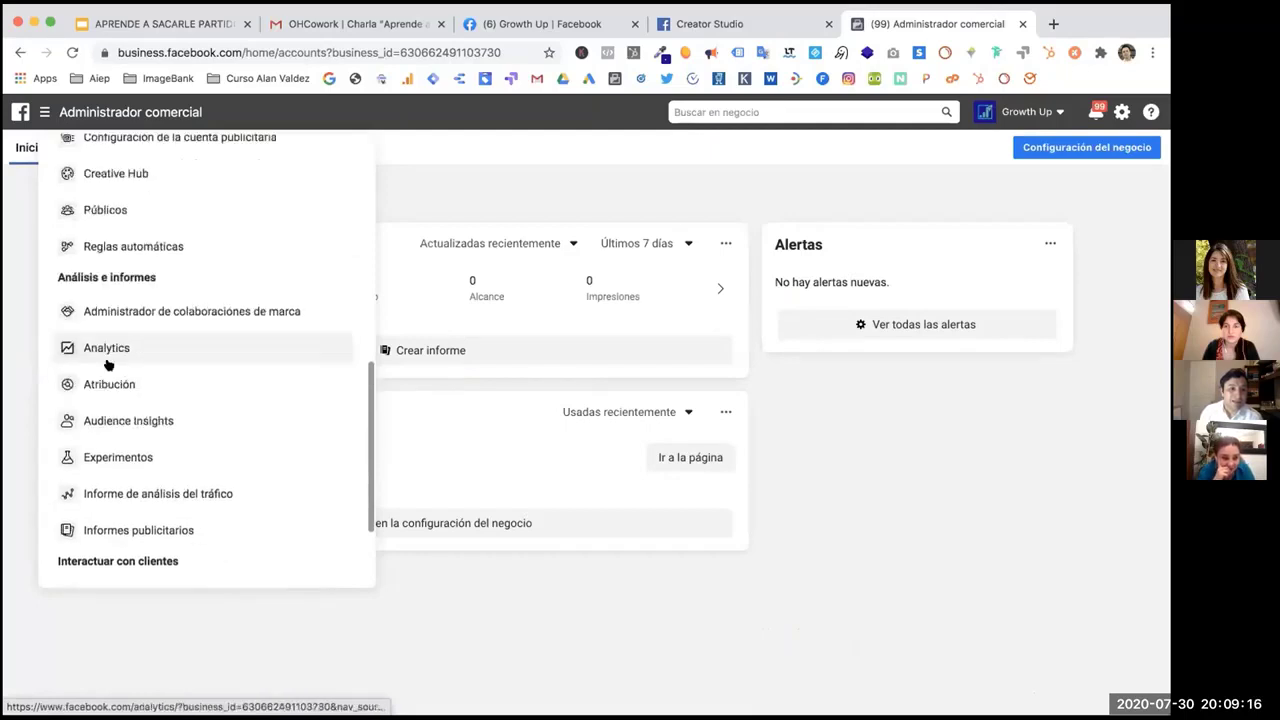
scroll(96, 366, up, 5)
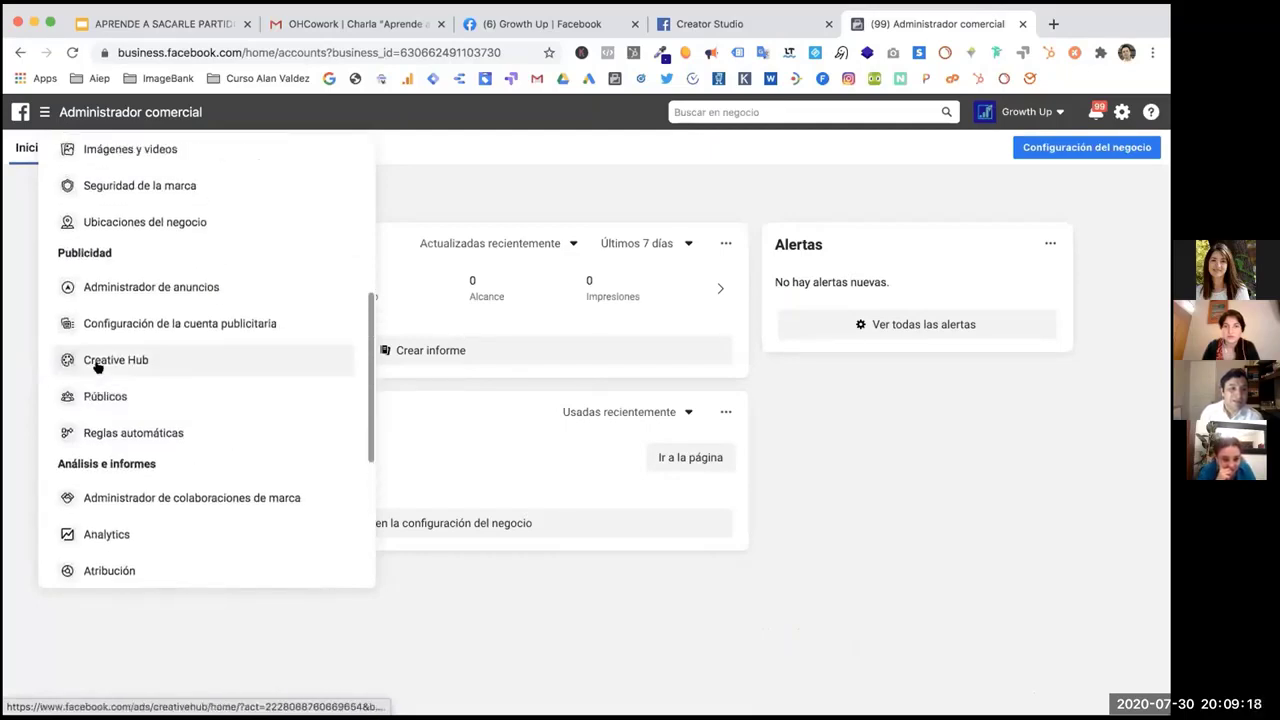
scroll(96, 366, up, 4)
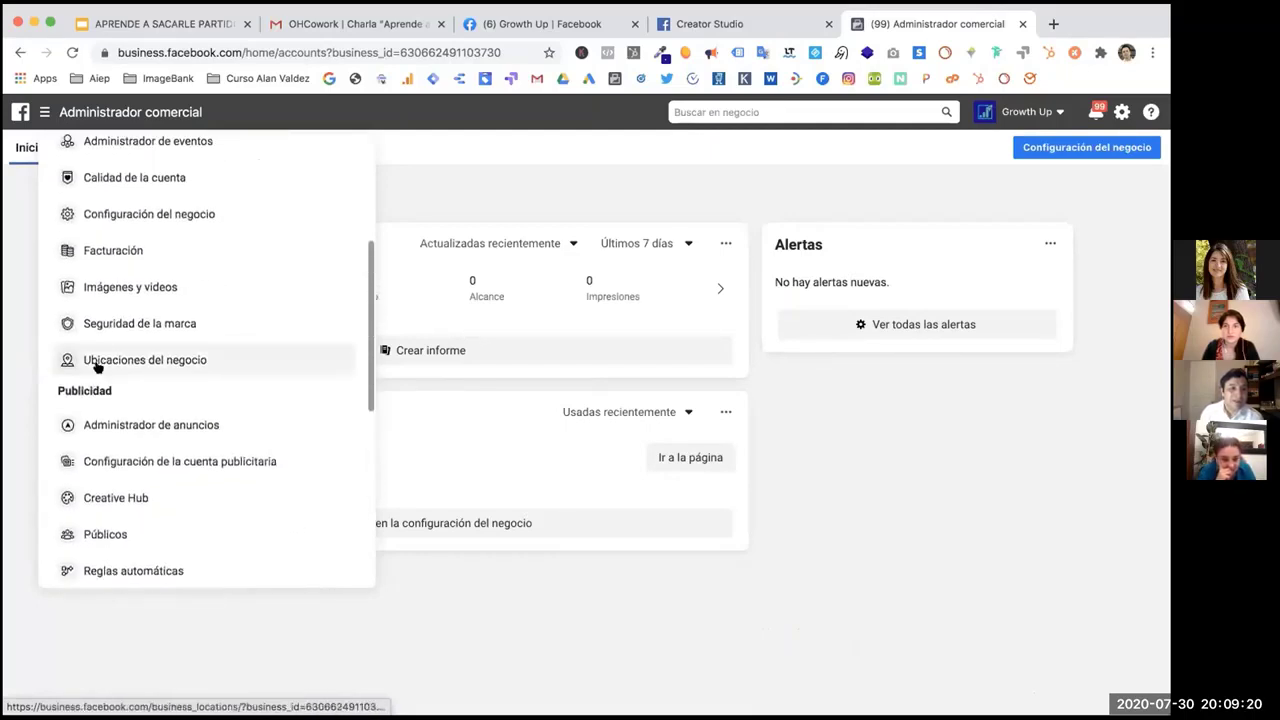
click(145, 214)
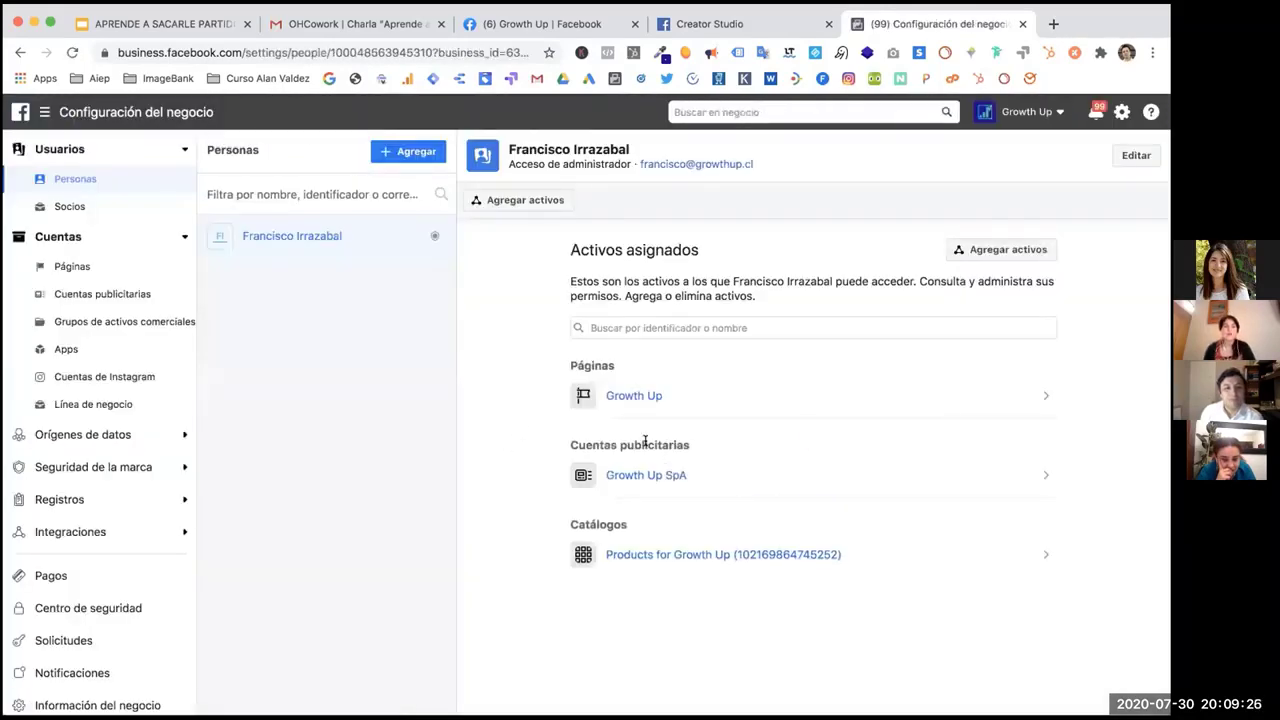
scroll(80, 628, down, 2)
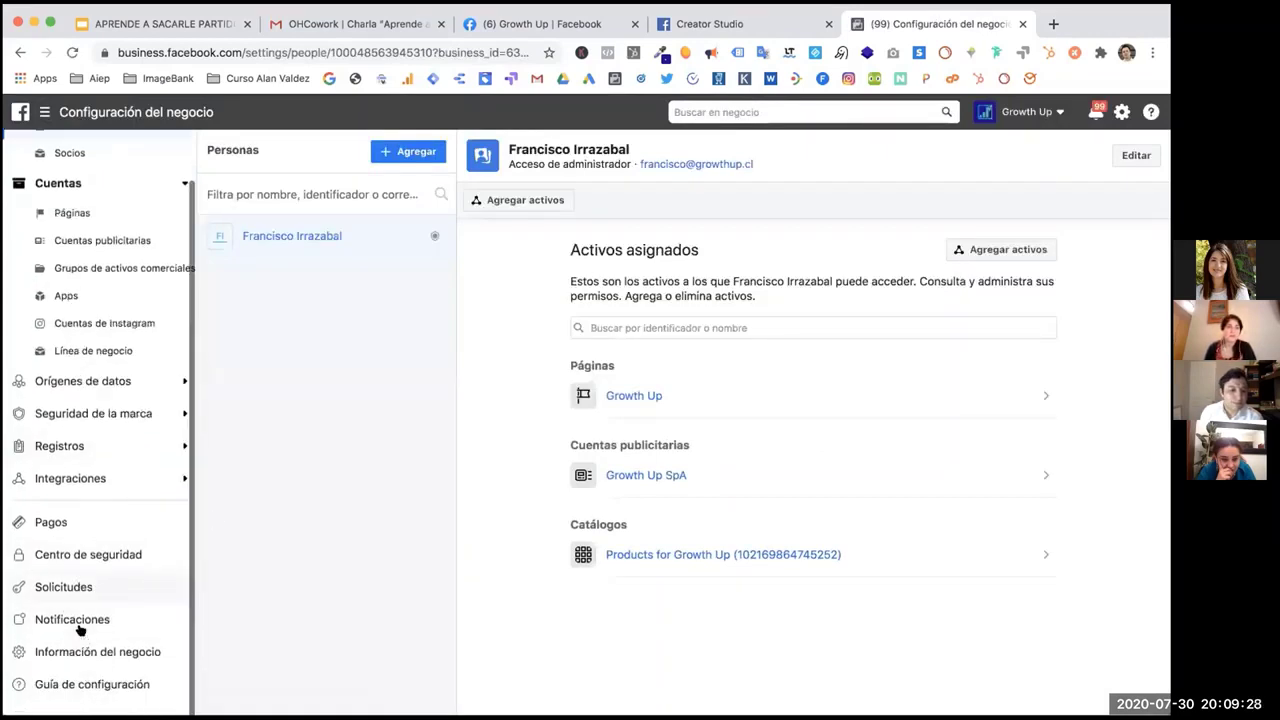
click(40, 522)
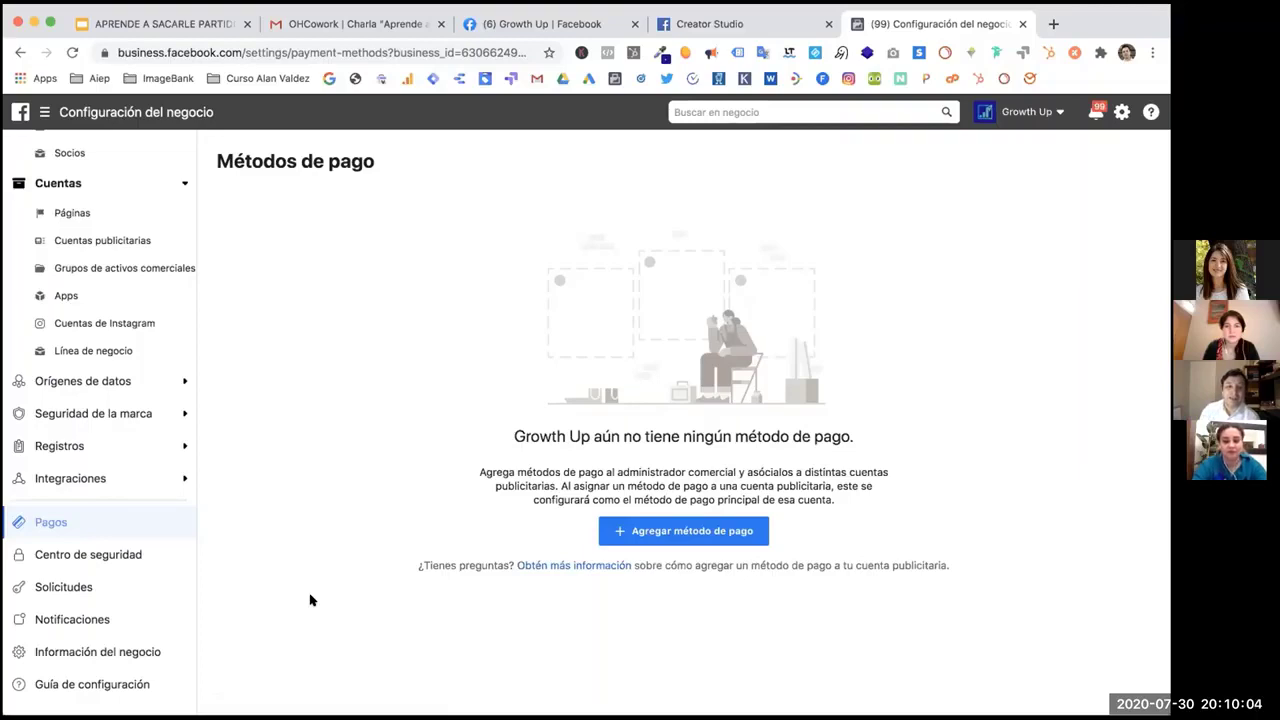
scroll(64, 381, up, 1)
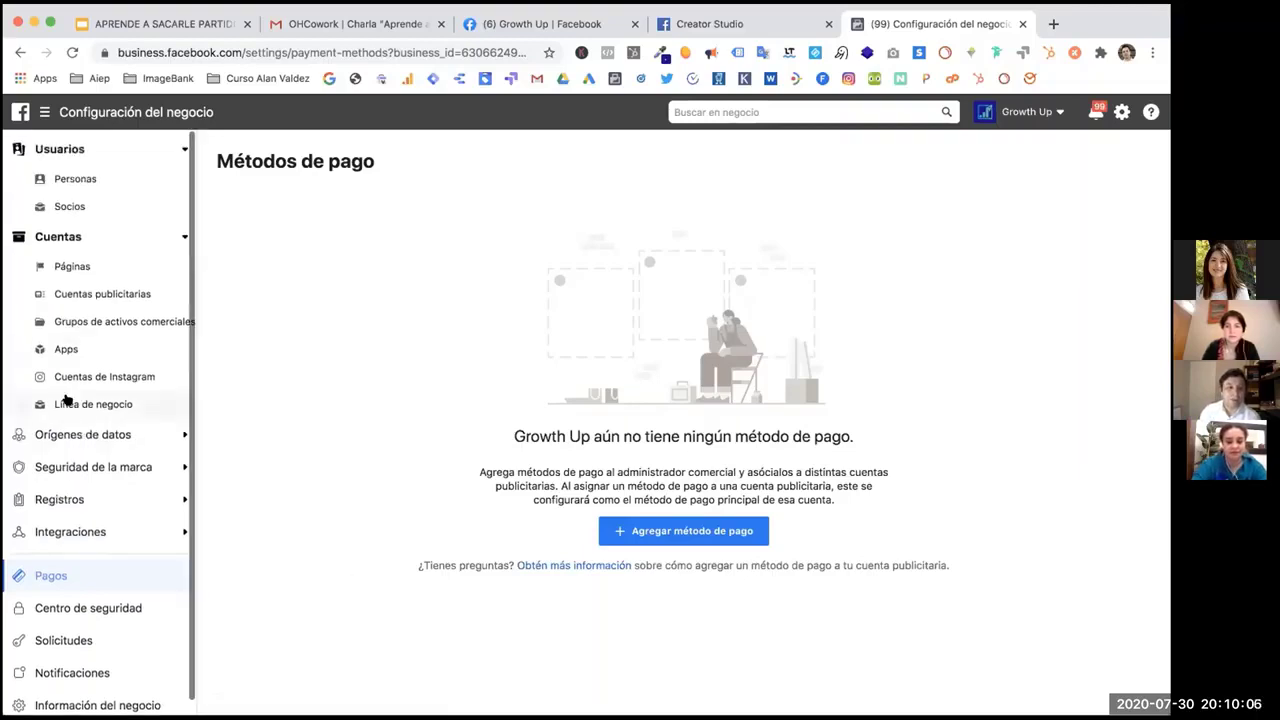
Go to the Administrador de anuncios and create a new campaign with the Reconocimiento de marca objective.
click(44, 112)
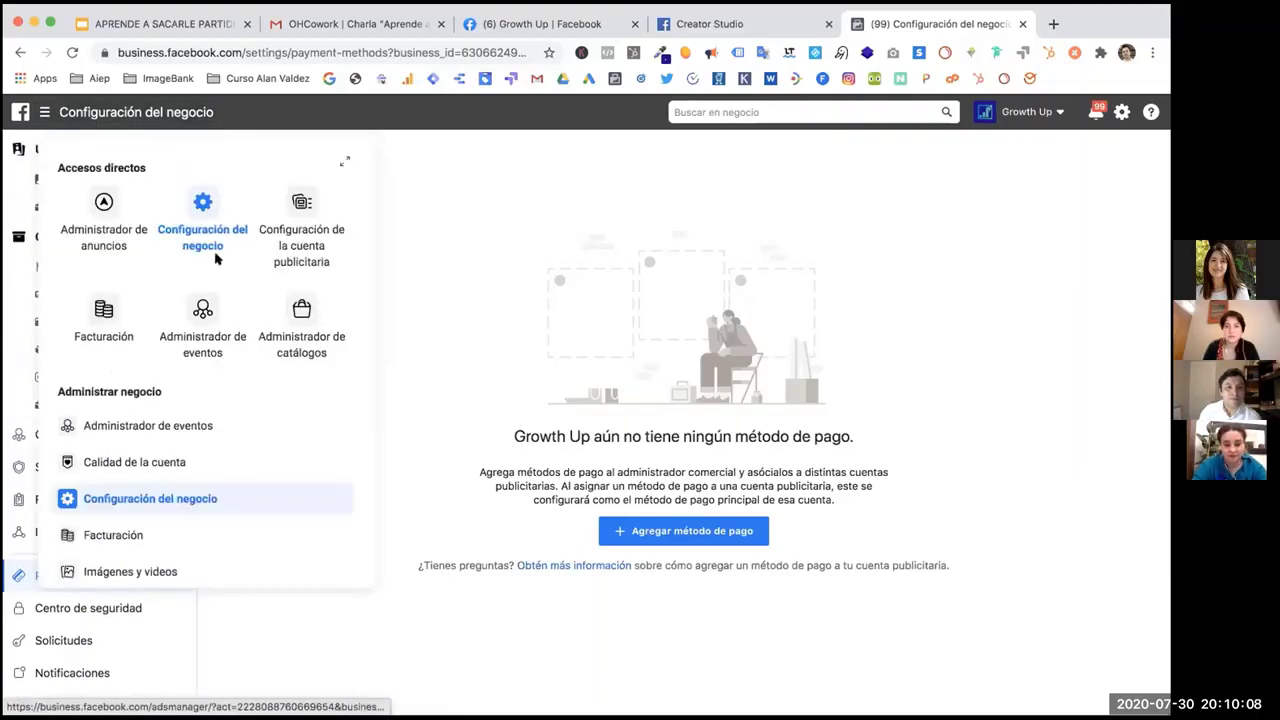
click(97, 207)
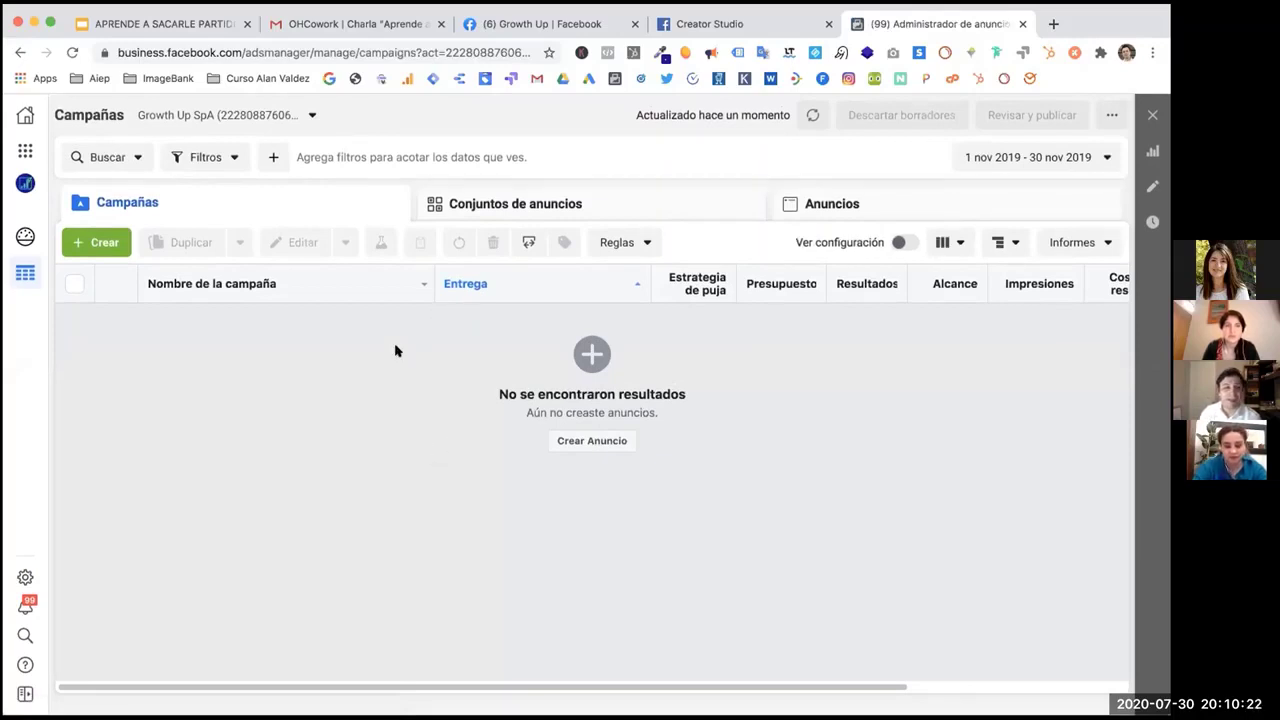
click(96, 245)
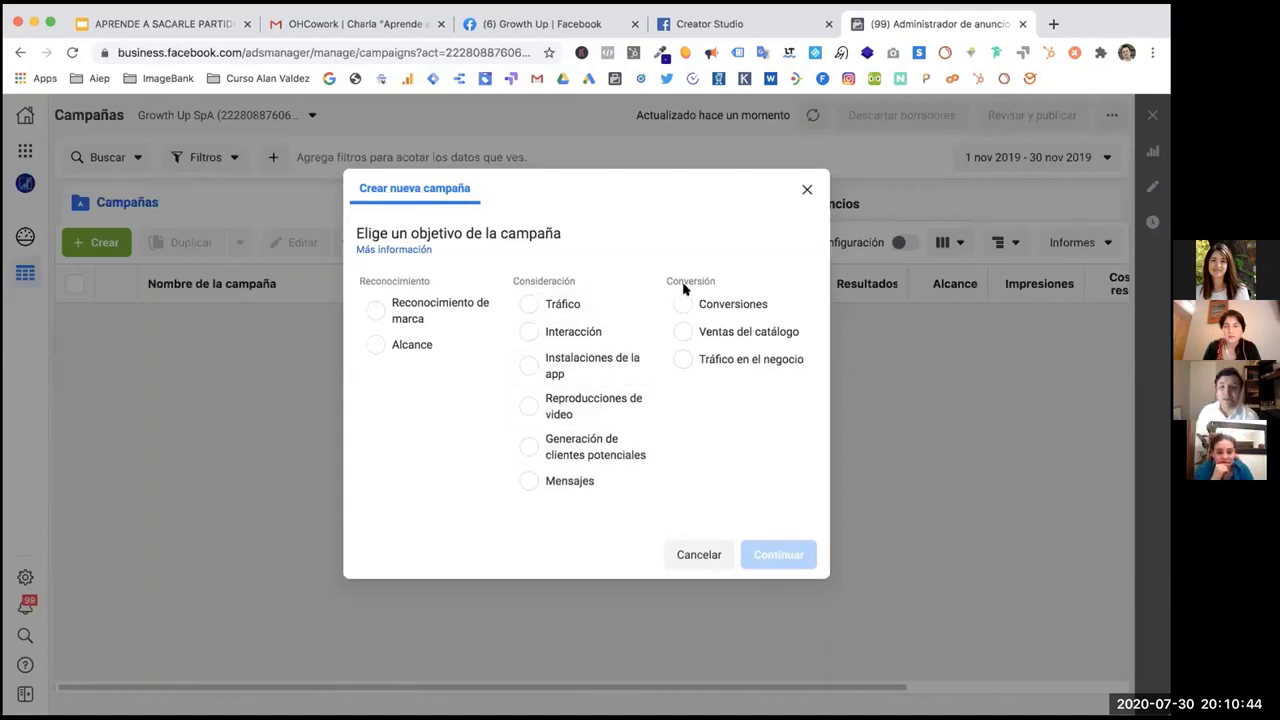
click(376, 311)
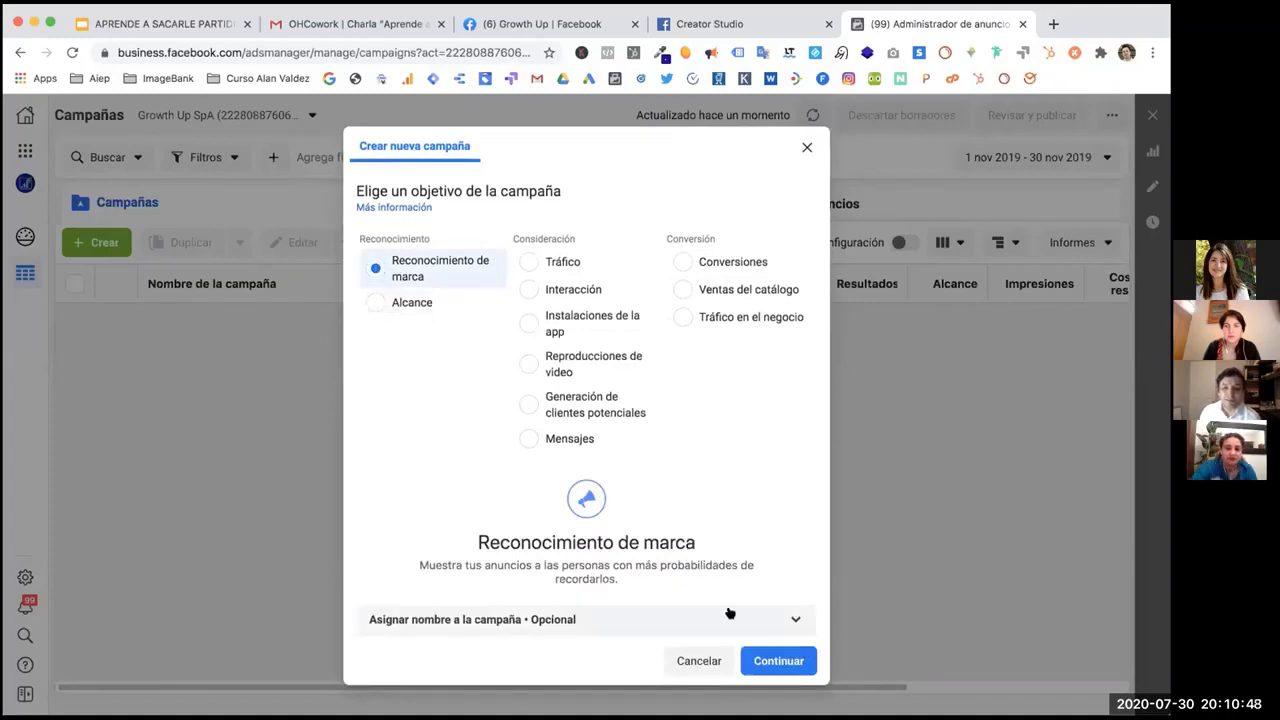
scroll(726, 609, down, 1)
click(778, 662)
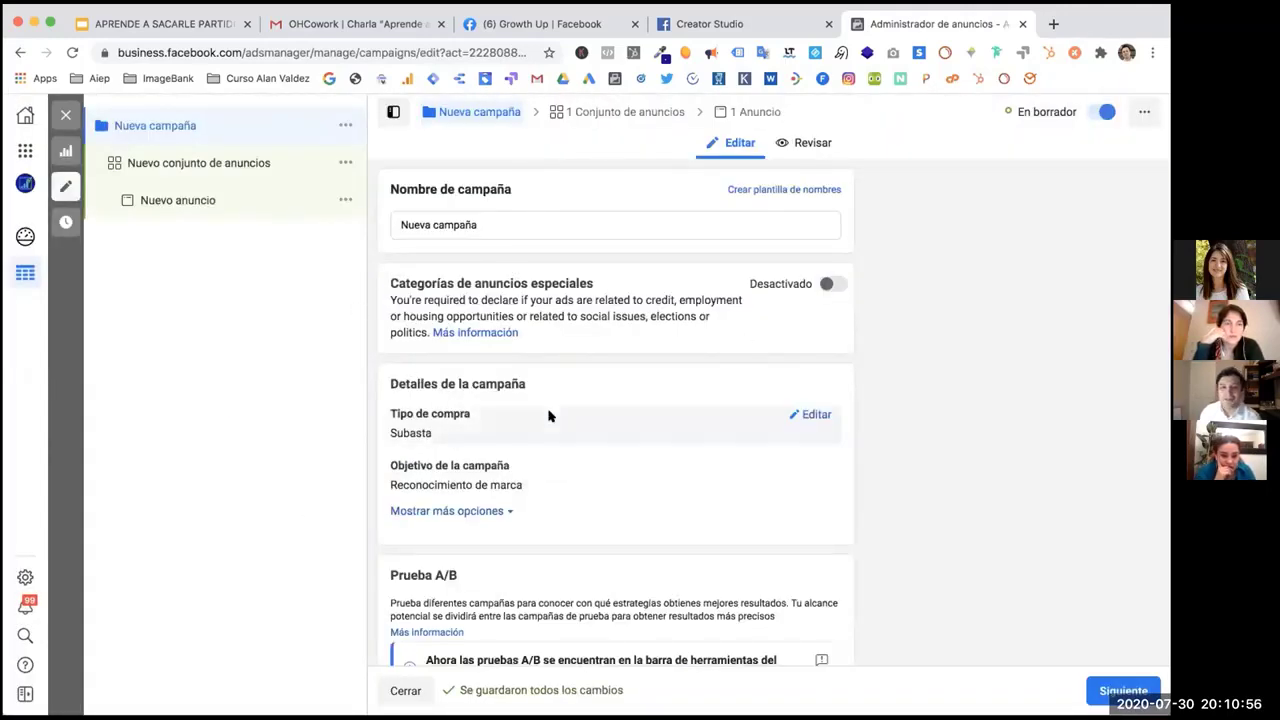
Rename the new campaign as zapatillas.
drag(489, 231, 362, 224)
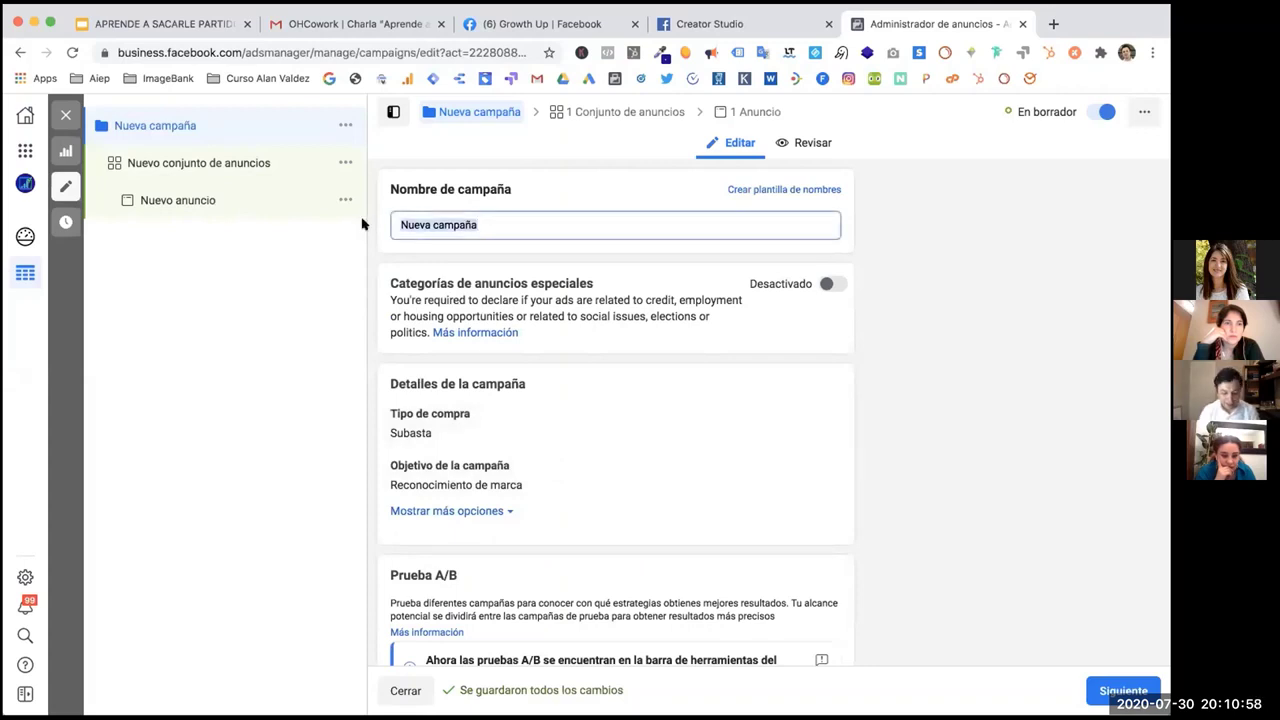
text(zapatill)
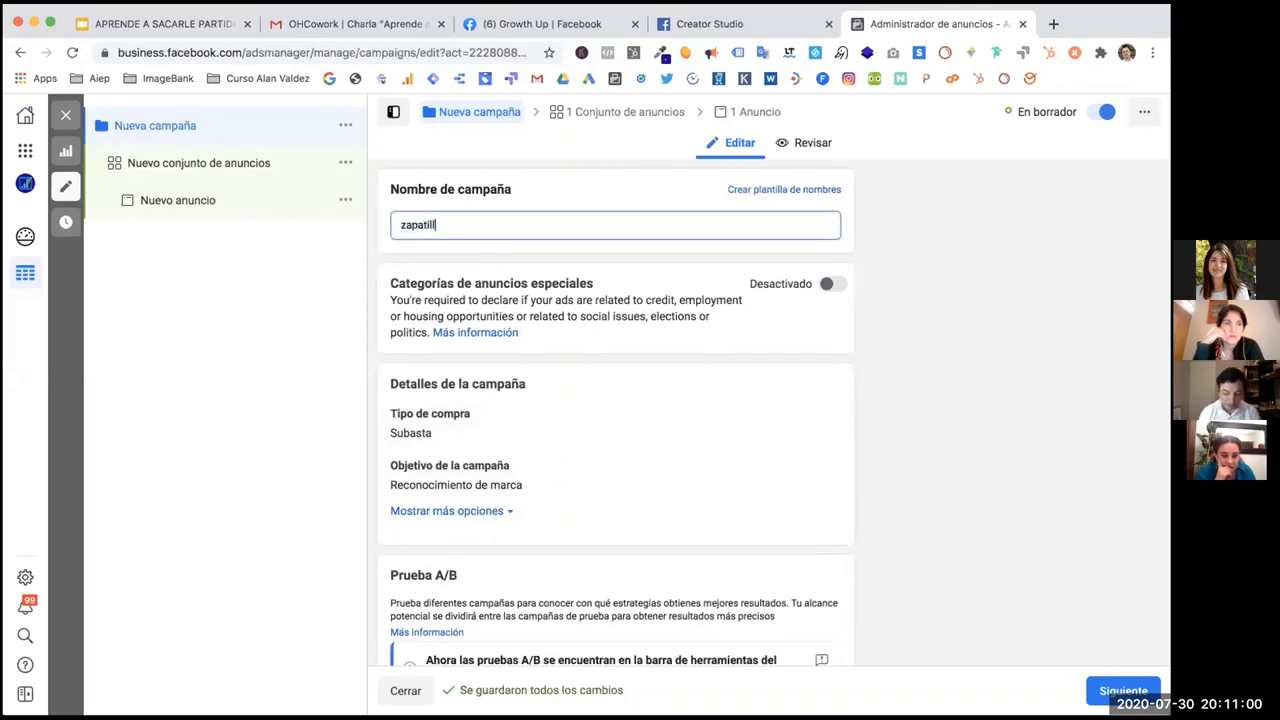
text(as)
Examine the campaign's details, Prueba A/B and budget optimization settings.
scroll(674, 356, down, 2)
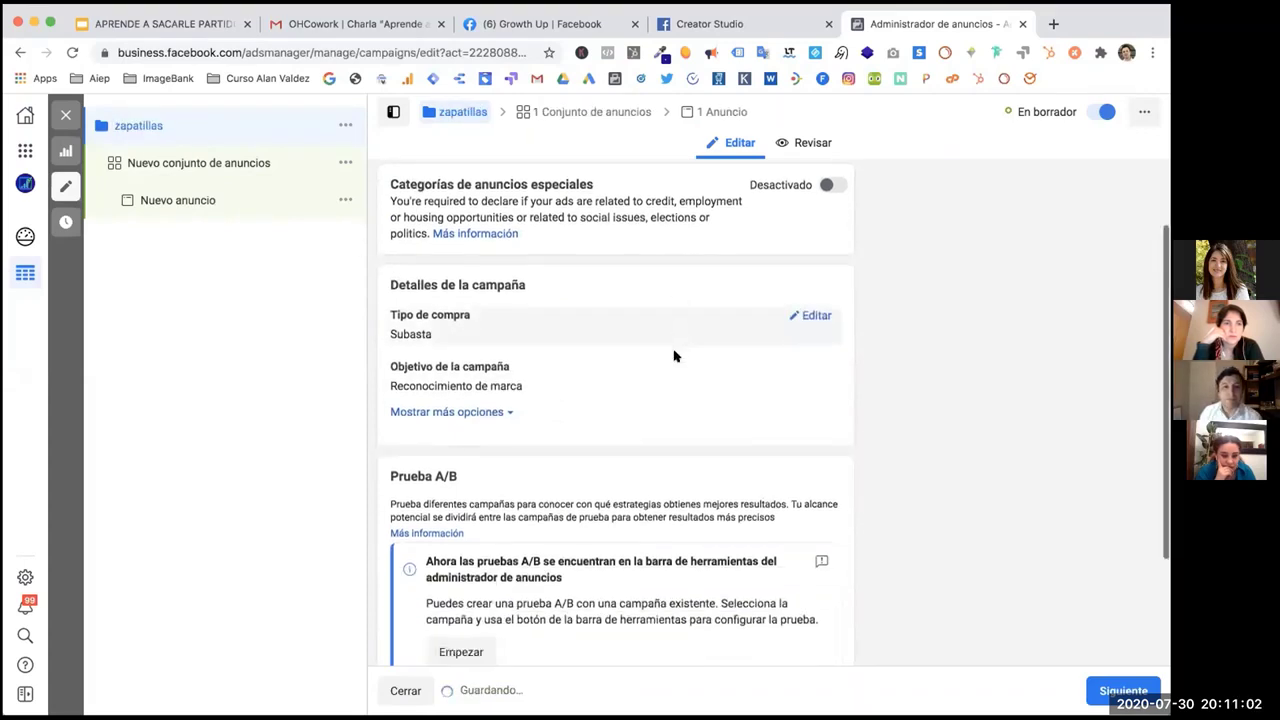
scroll(674, 356, down, 3)
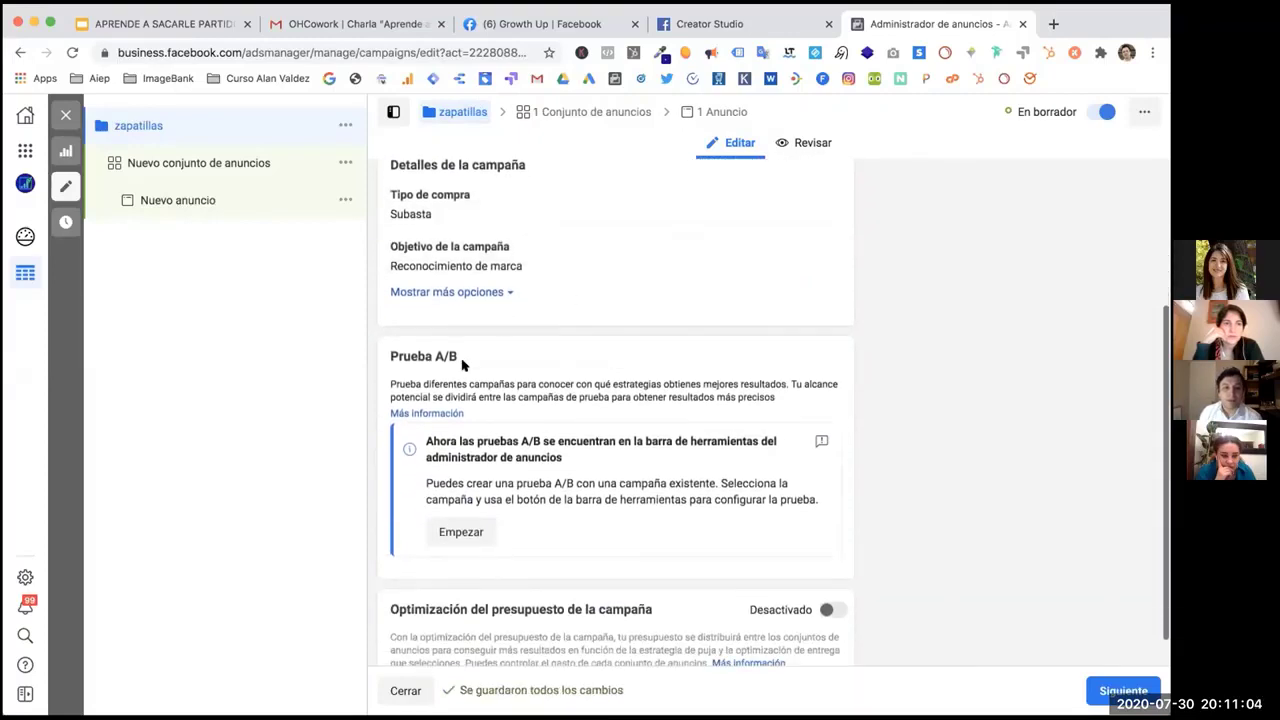
scroll(530, 350, down, 1)
scroll(551, 326, up, 2)
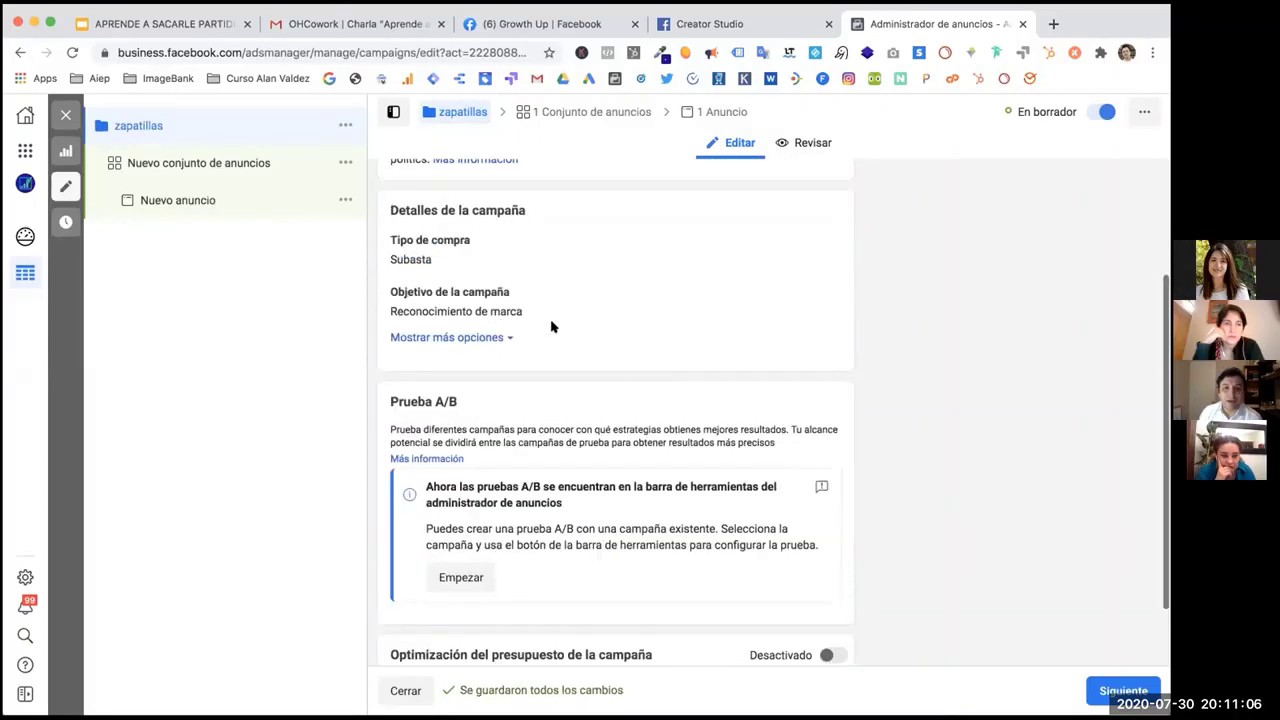
scroll(523, 256, up, 4)
scroll(514, 397, down, 4)
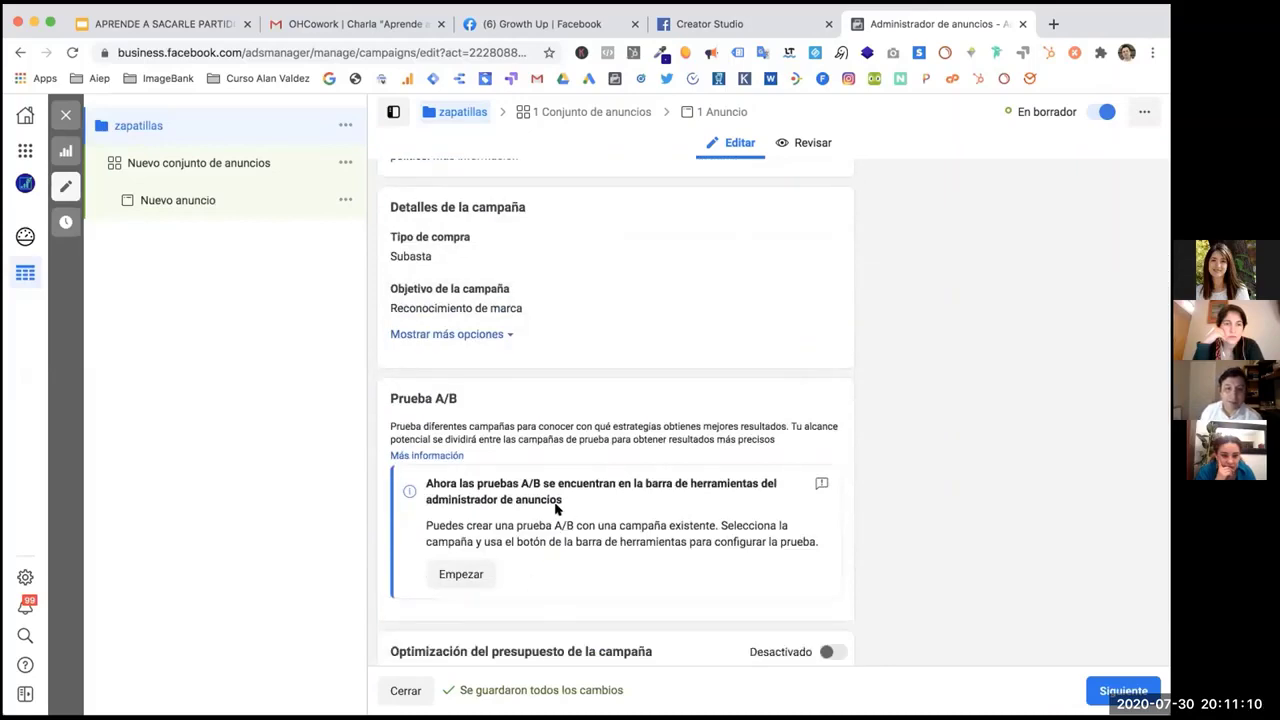
scroll(555, 508, up, 4)
Continue to the campaign's ad set and name it zapatillas nike.
click(1123, 690)
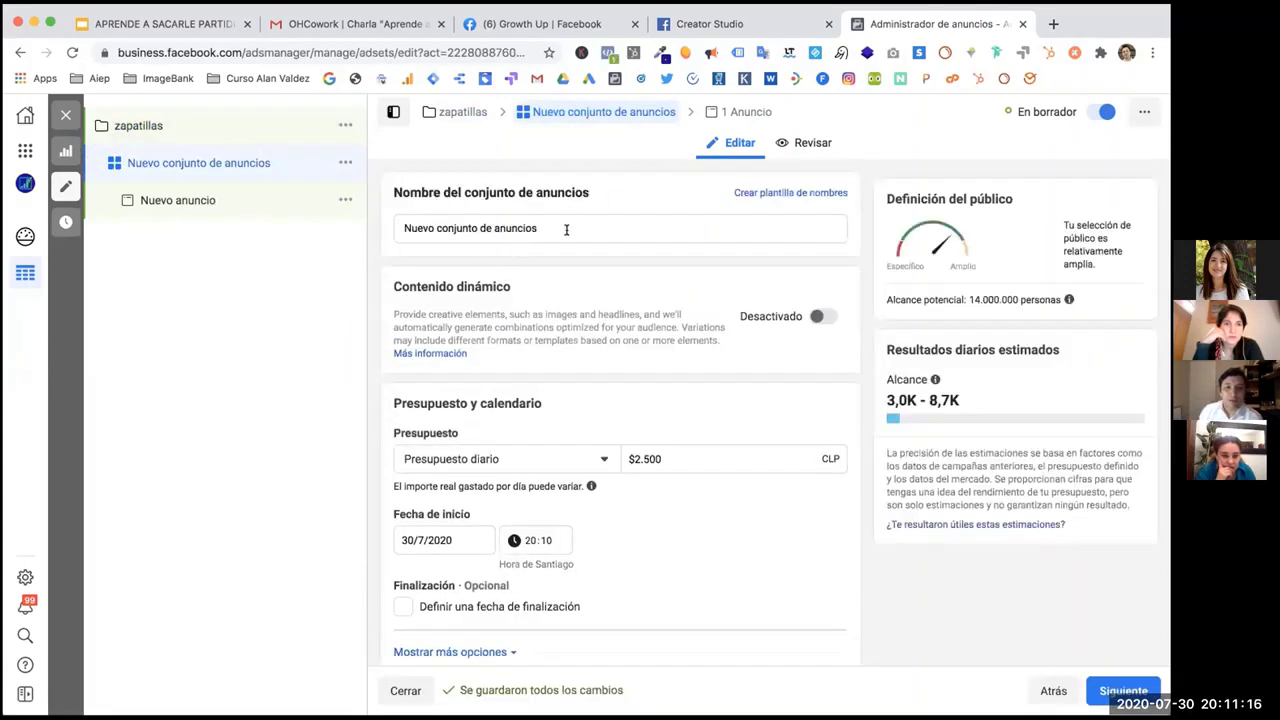
drag(566, 229, 398, 229)
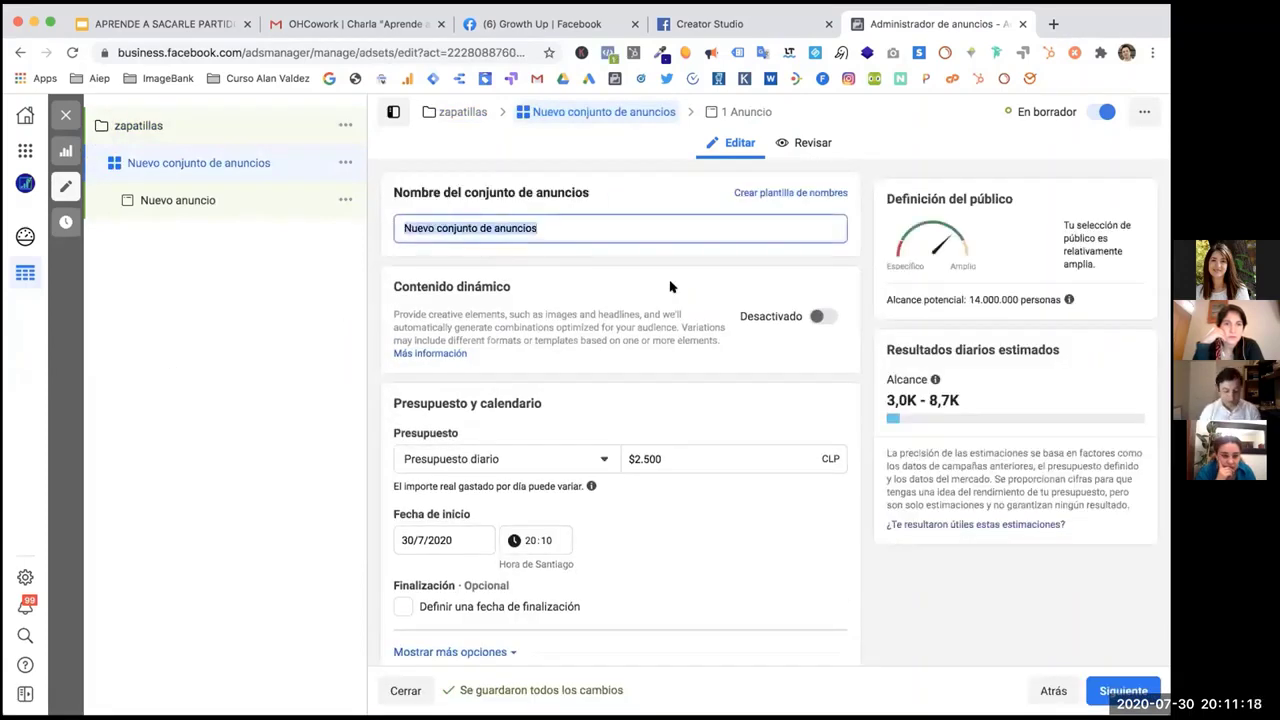
text(zapatillas)
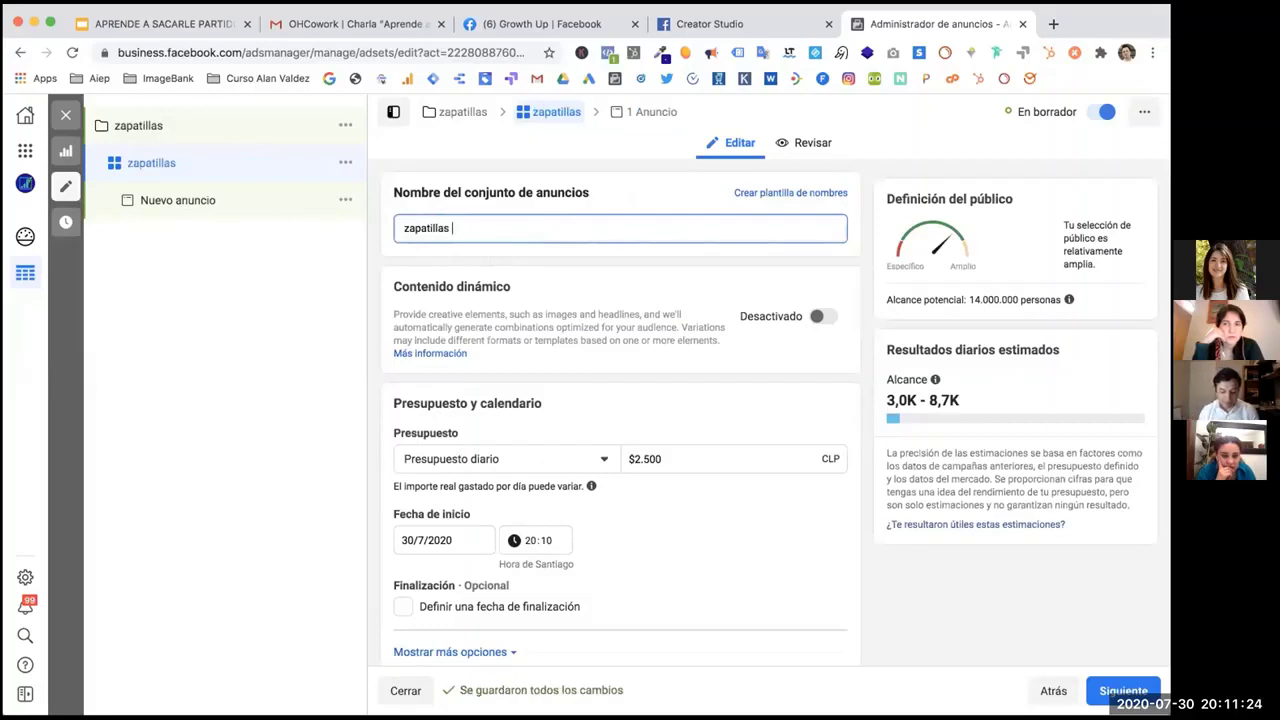
text(nike)
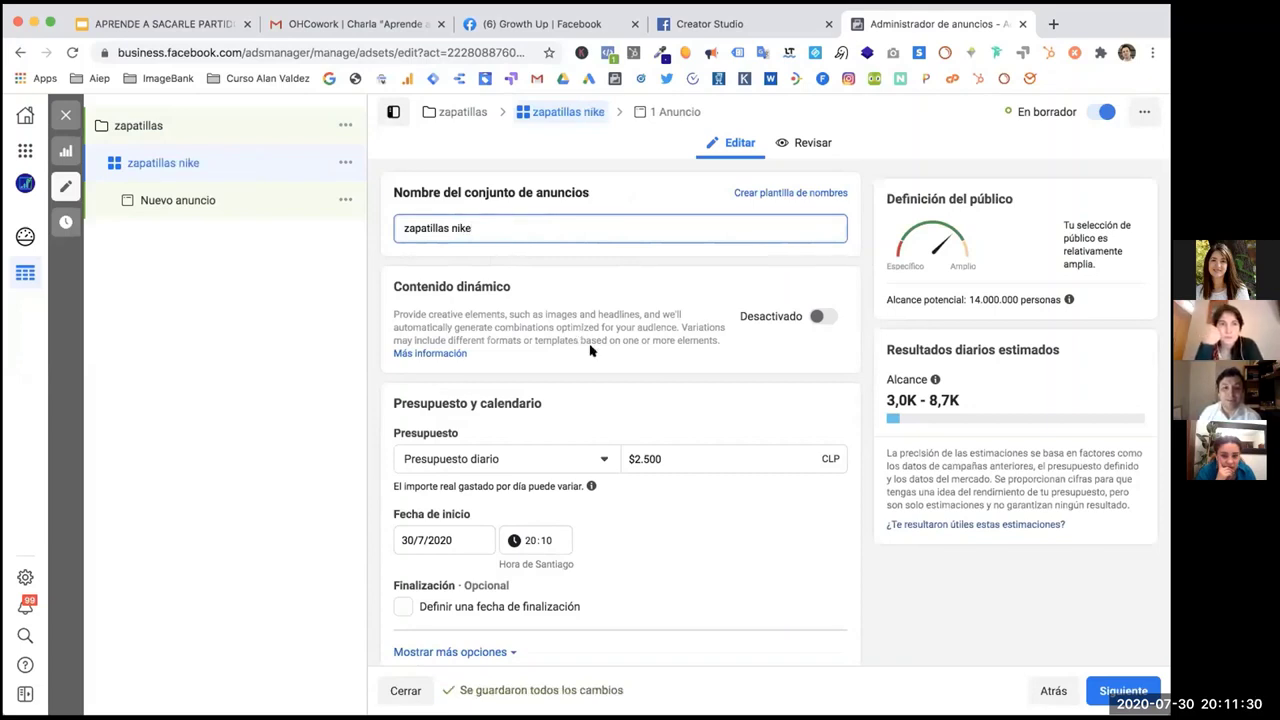
Turn on the optional end date in the ad set's Presupuesto y calendario section and view its date picker.
scroll(591, 349, down, 2)
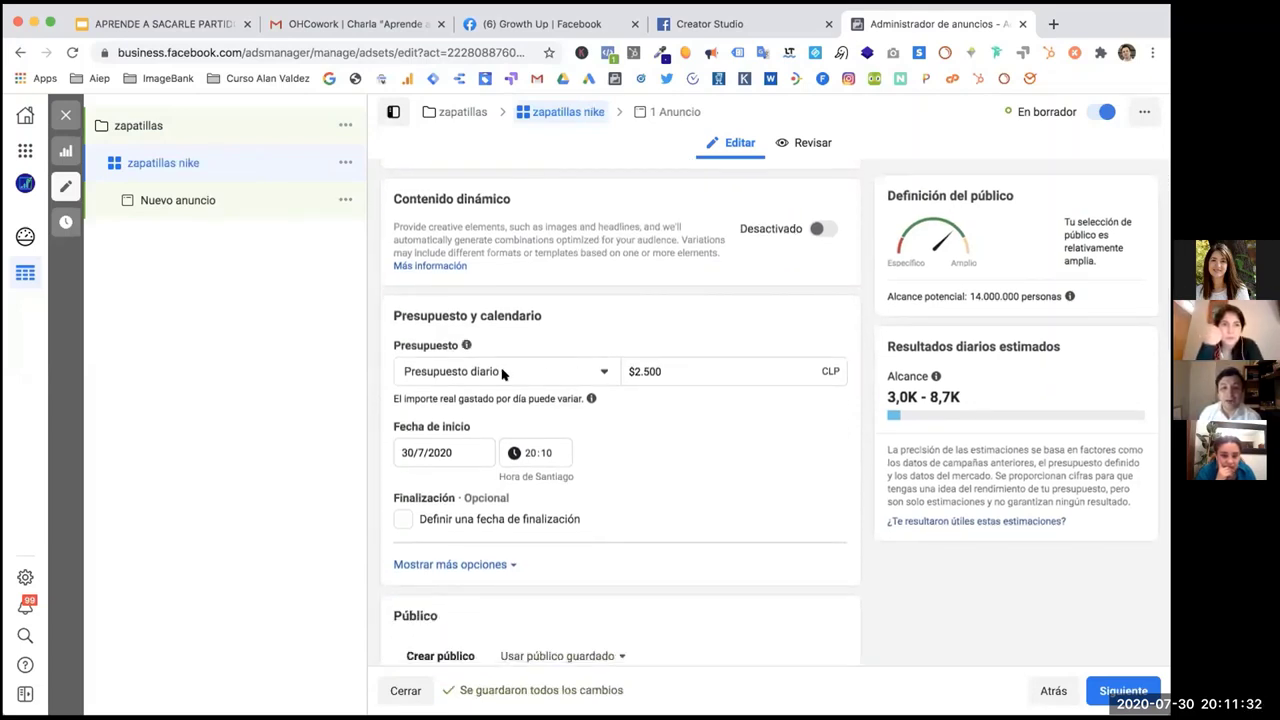
scroll(570, 390, down, 2)
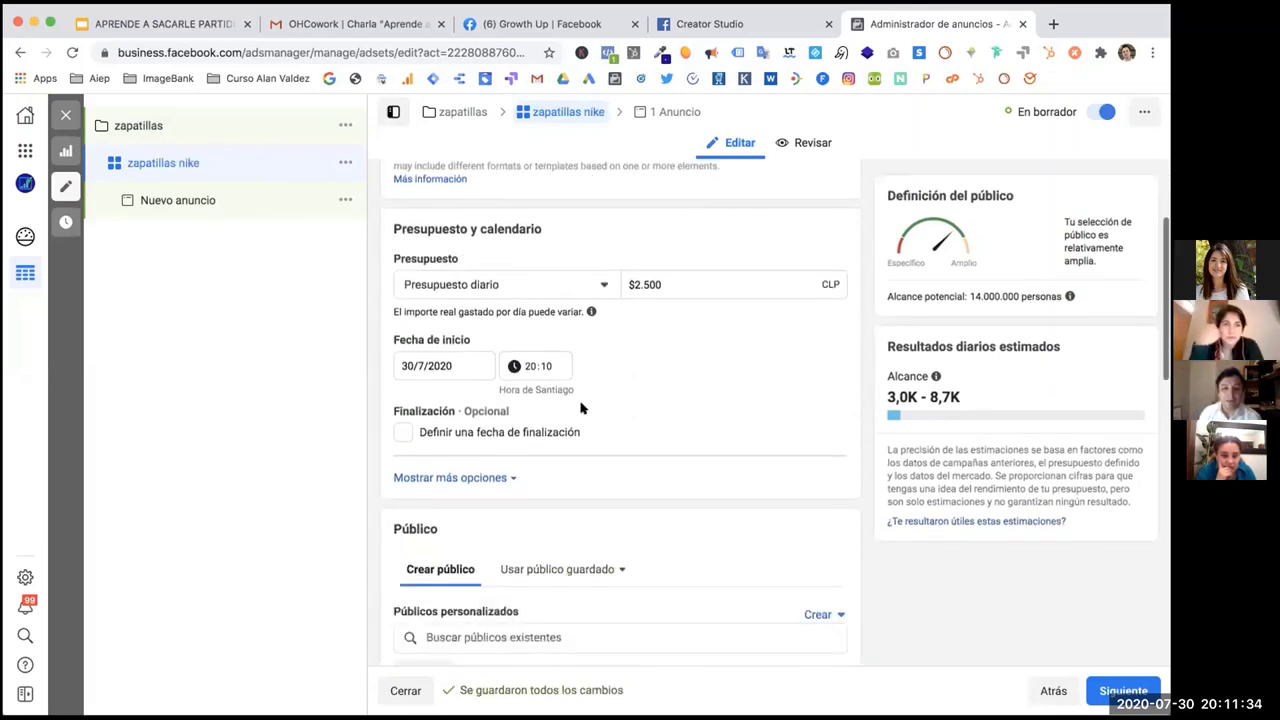
scroll(714, 386, down, 2)
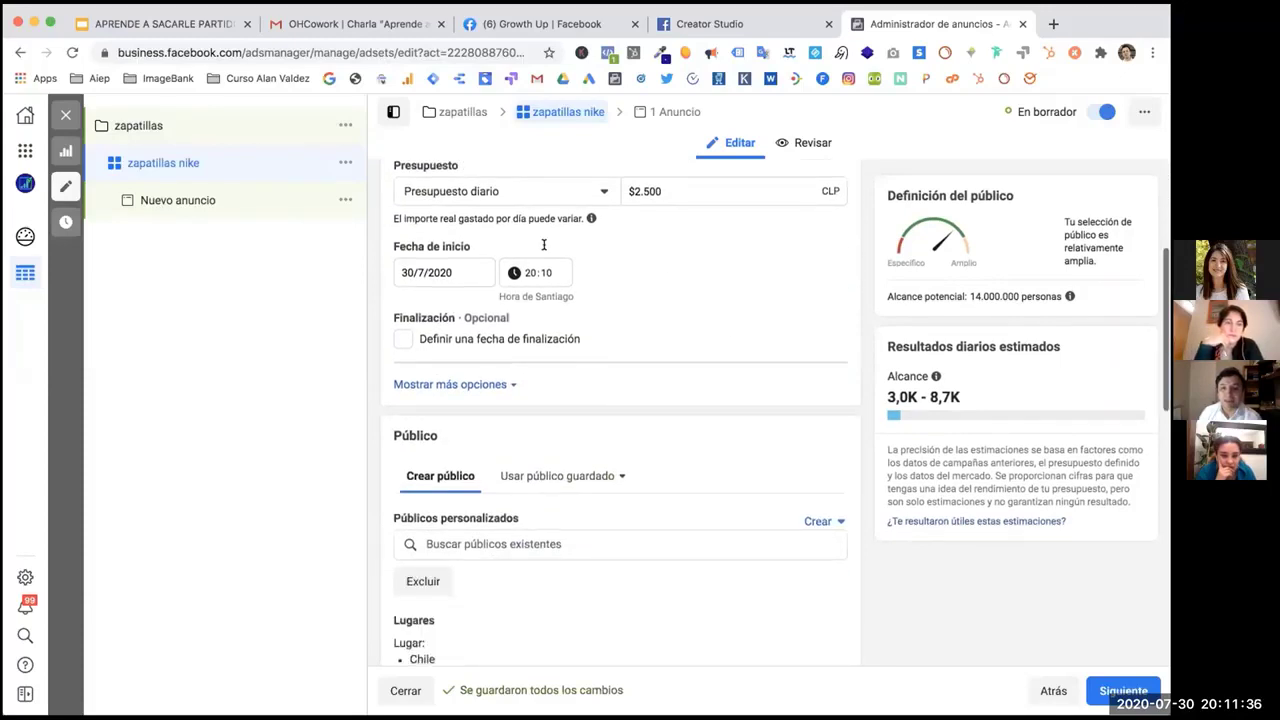
click(400, 338)
click(420, 377)
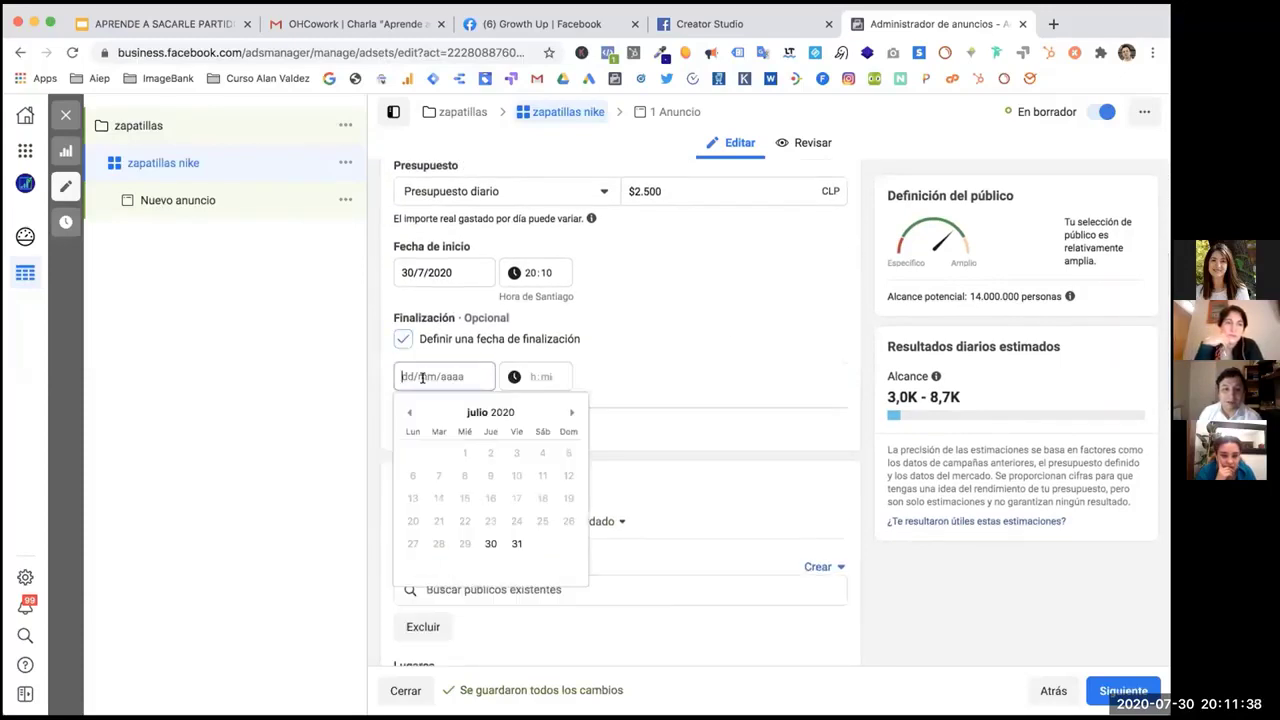
click(401, 338)
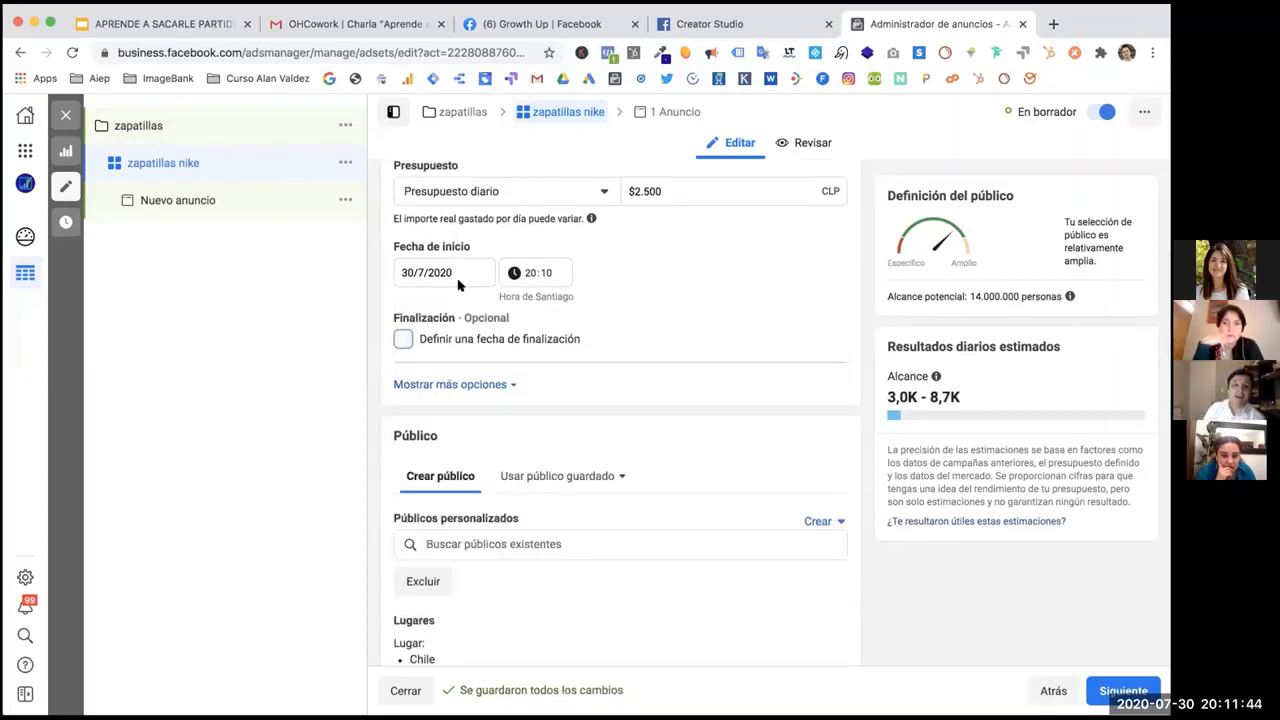
click(402, 340)
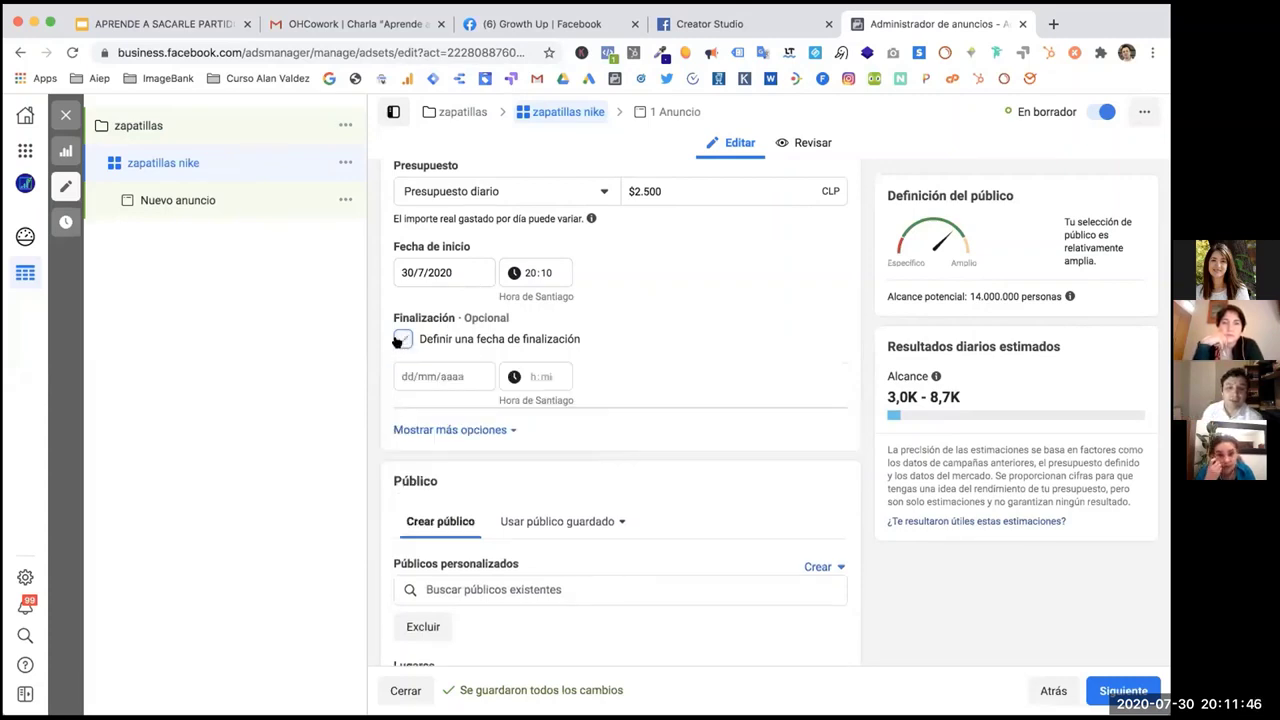
click(463, 376)
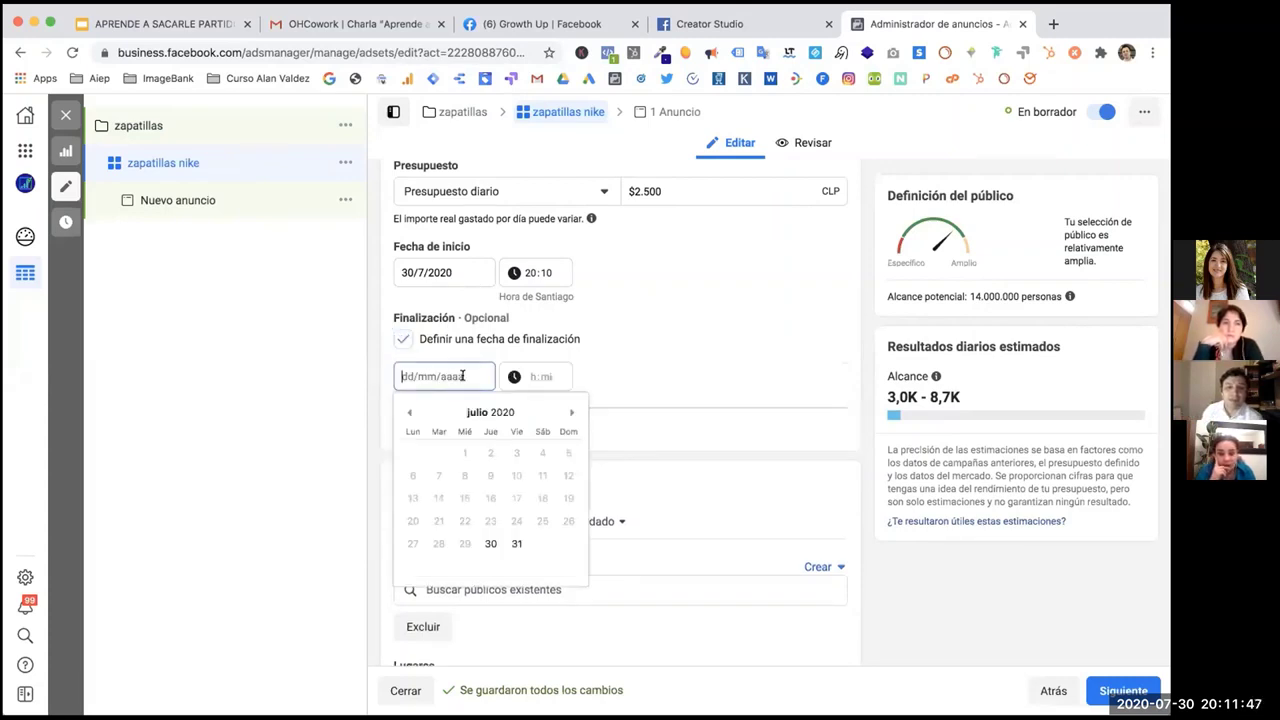
click(643, 360)
Set the ad set's audience location to Rancagua, O'Higgins Region in place of Chile.
scroll(630, 364, down, 1)
scroll(630, 364, down, 3)
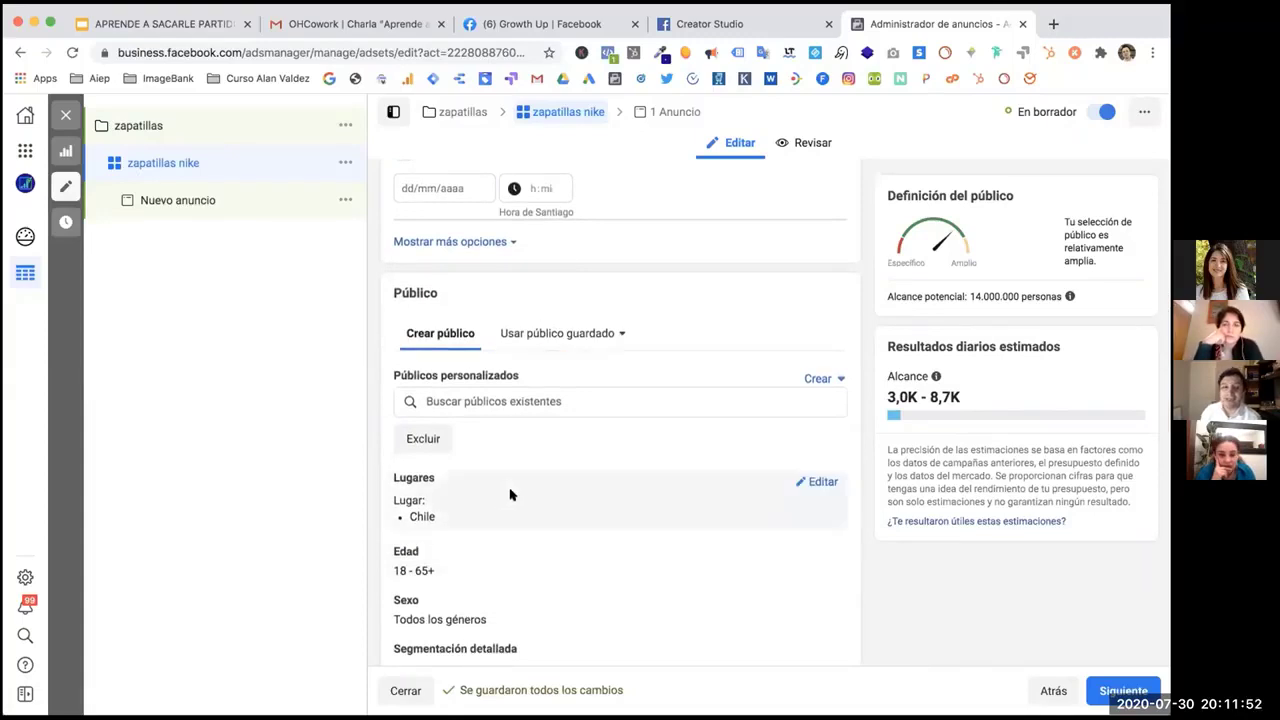
scroll(457, 340, down, 2)
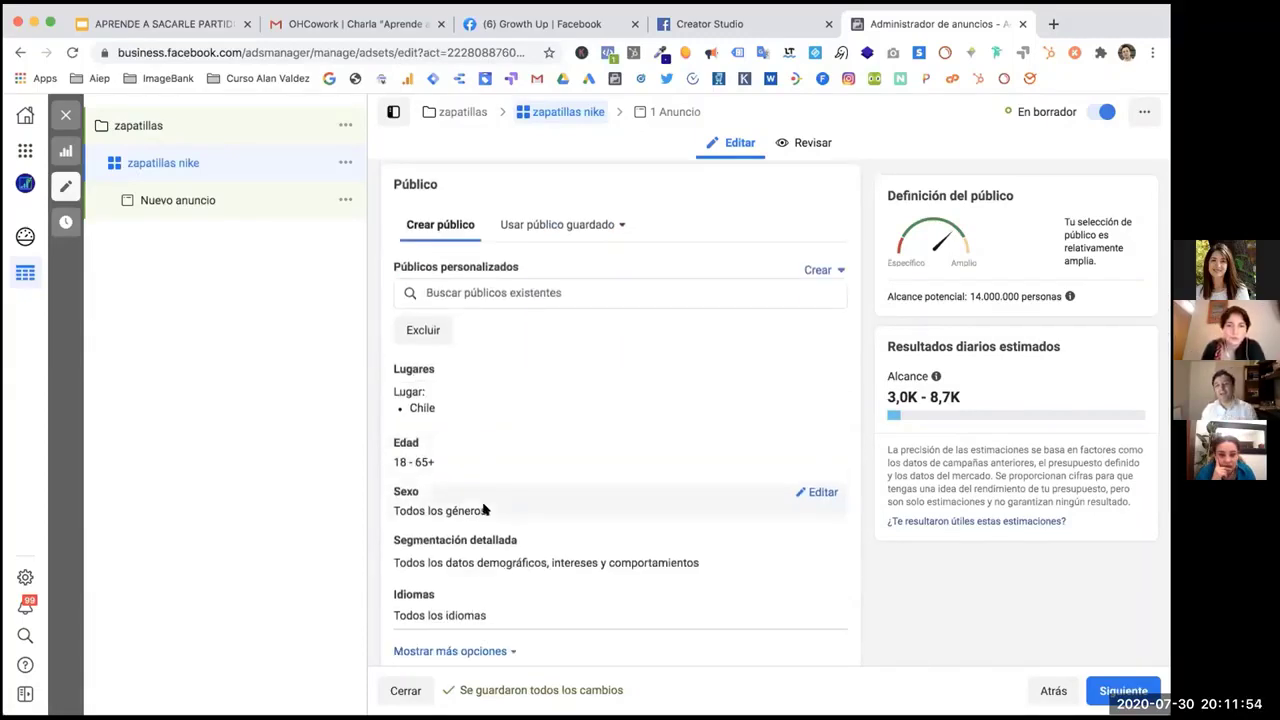
scroll(714, 408, down, 1)
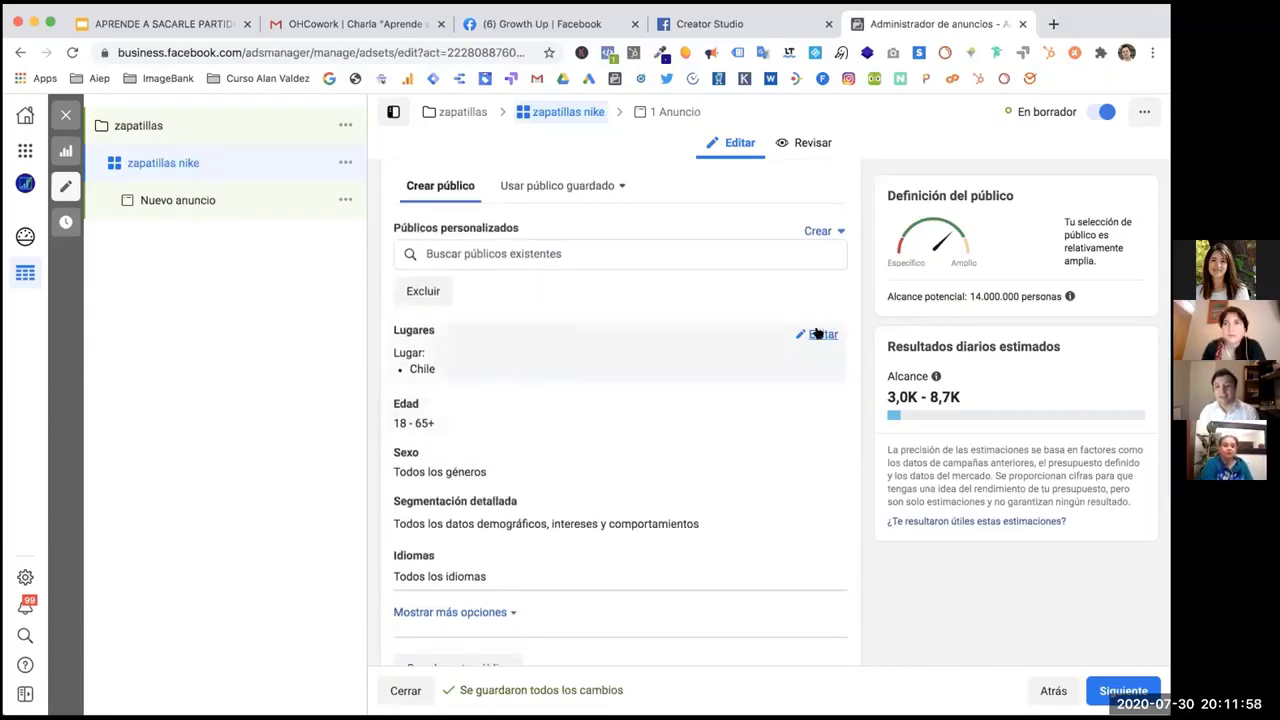
click(817, 333)
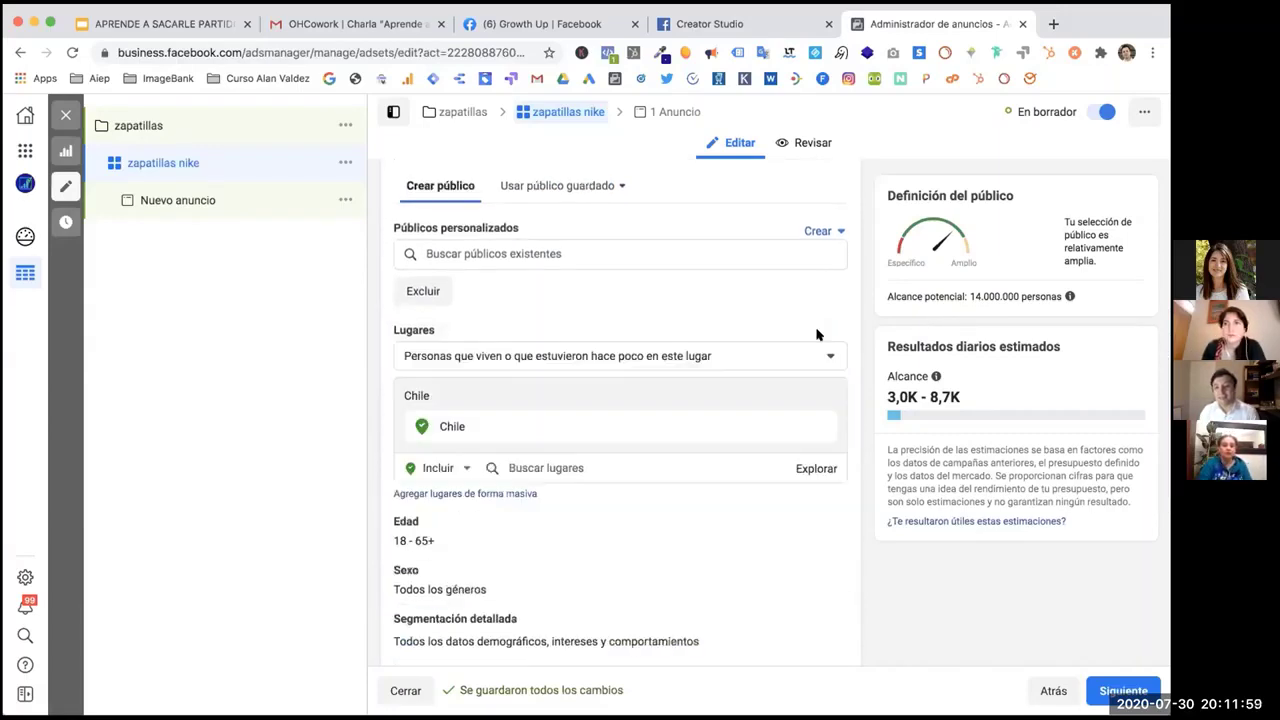
click(512, 467)
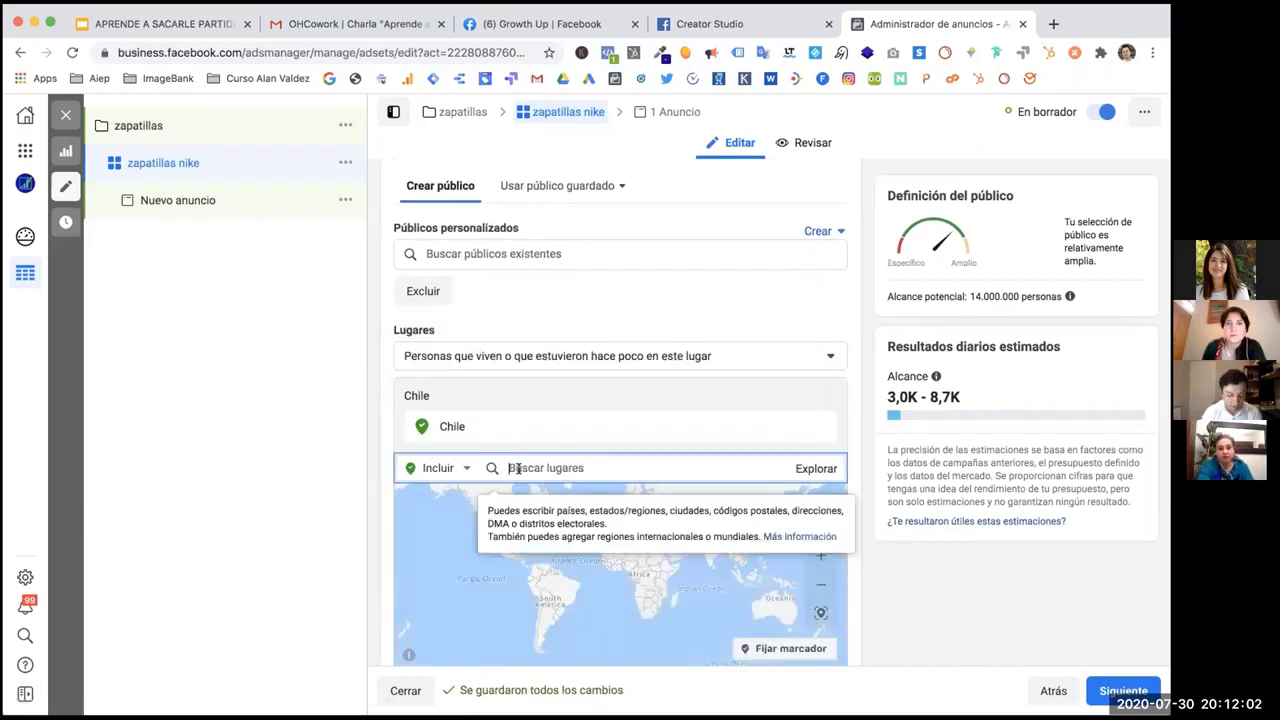
text(ranc)
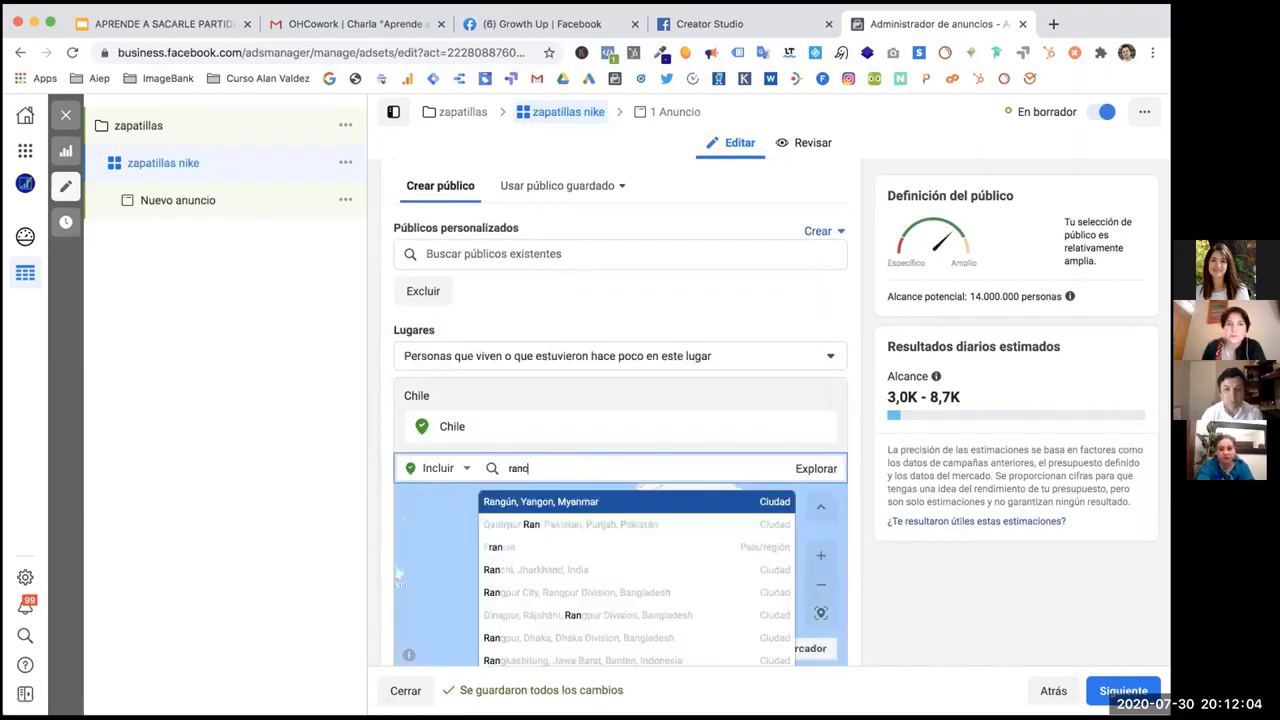
click(524, 524)
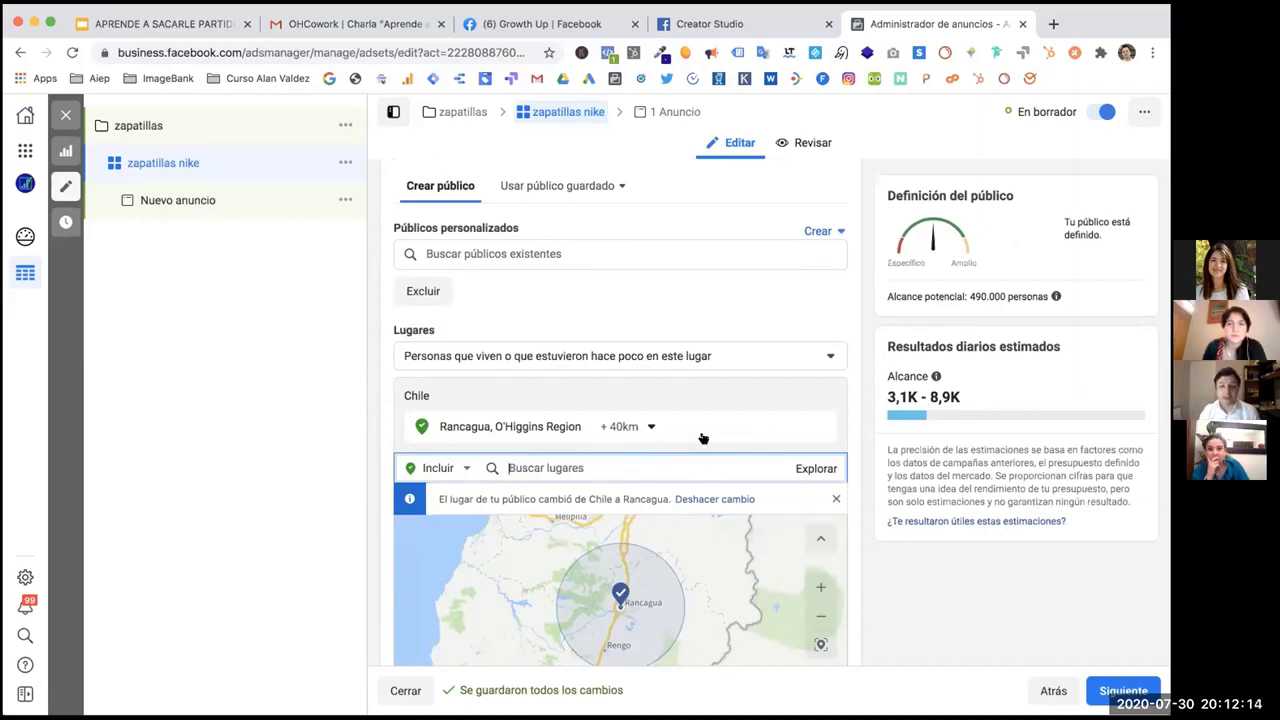
mouse_move(936, 377)
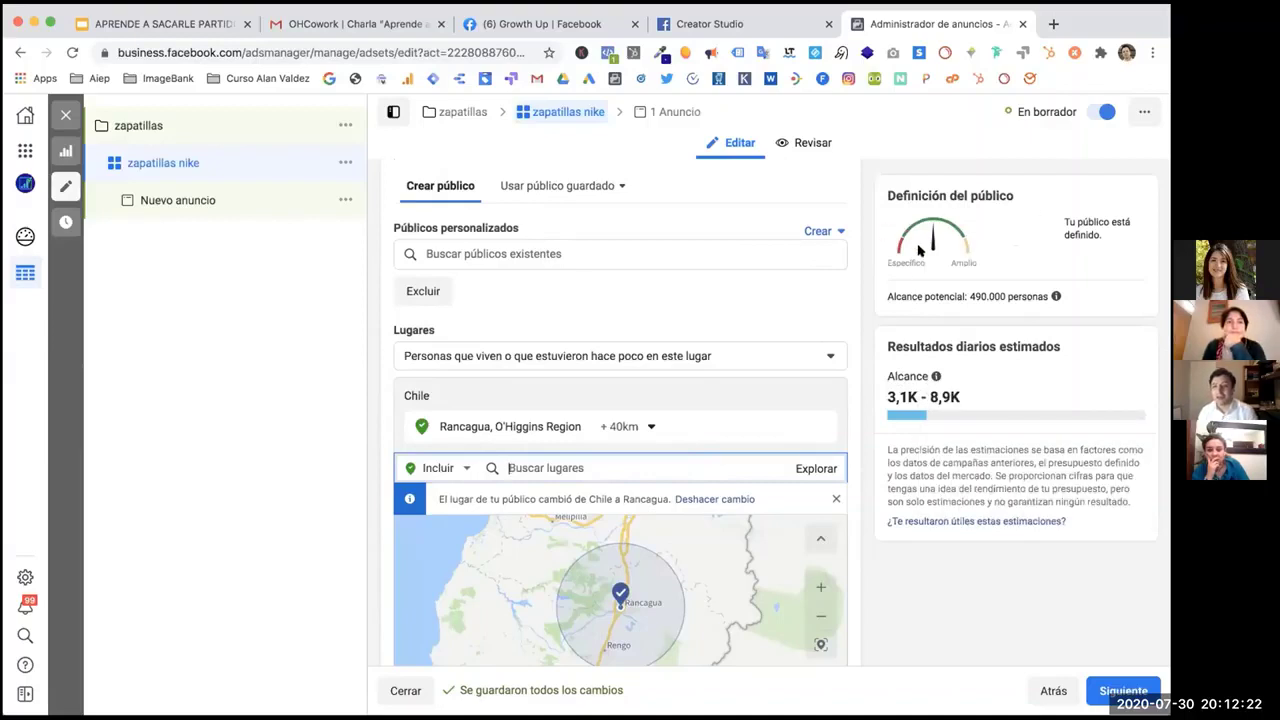
Switch the ad set's placements to Ubicaciones manuales.
scroll(855, 328, down, 5)
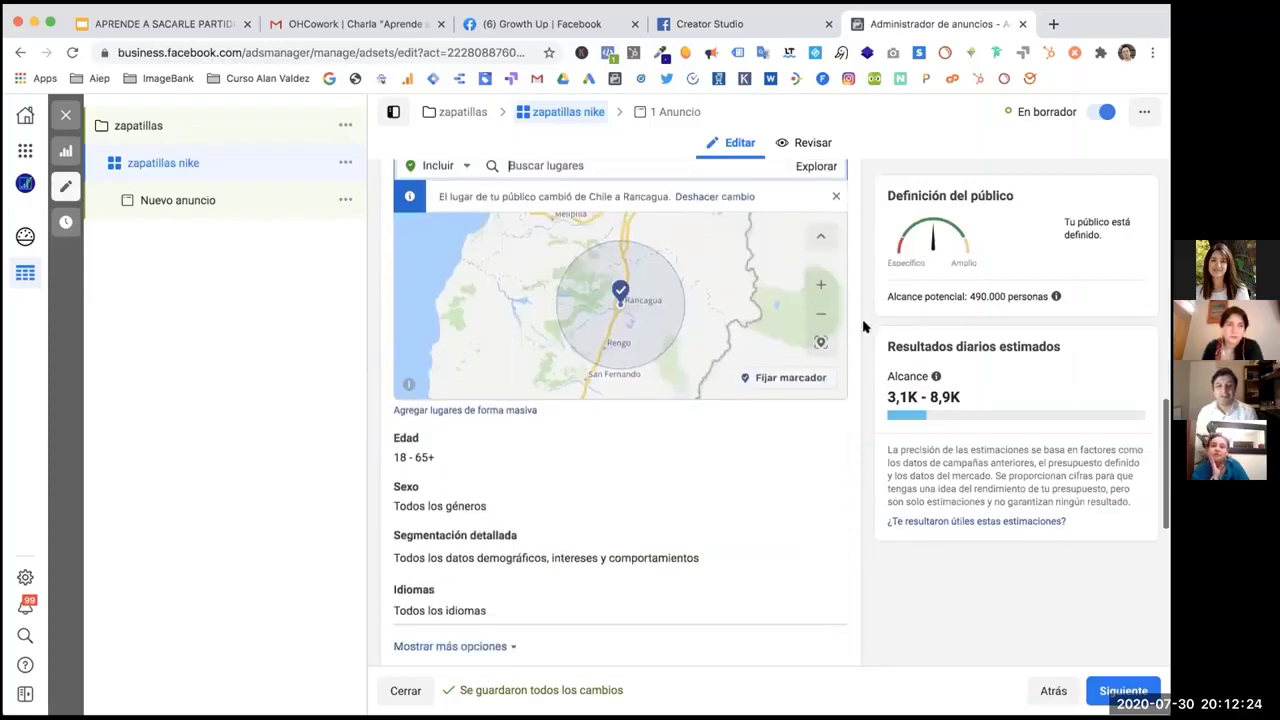
scroll(680, 263, down, 2)
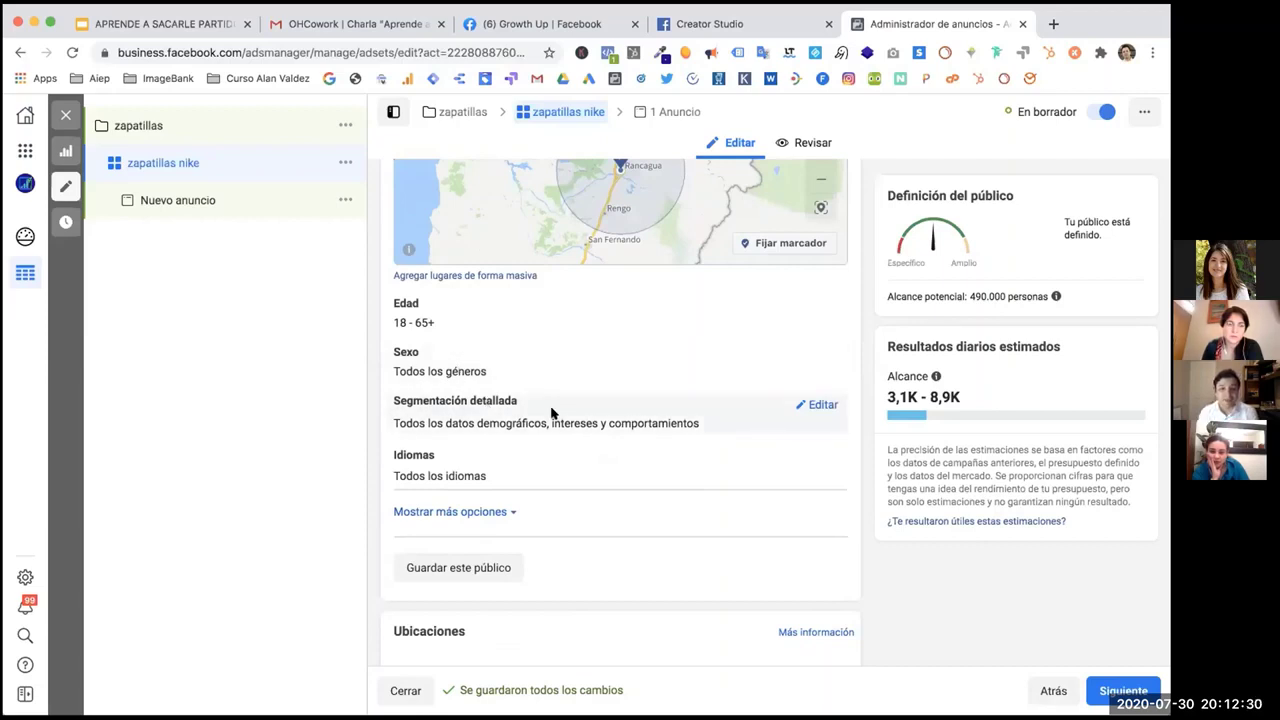
scroll(545, 425, down, 4)
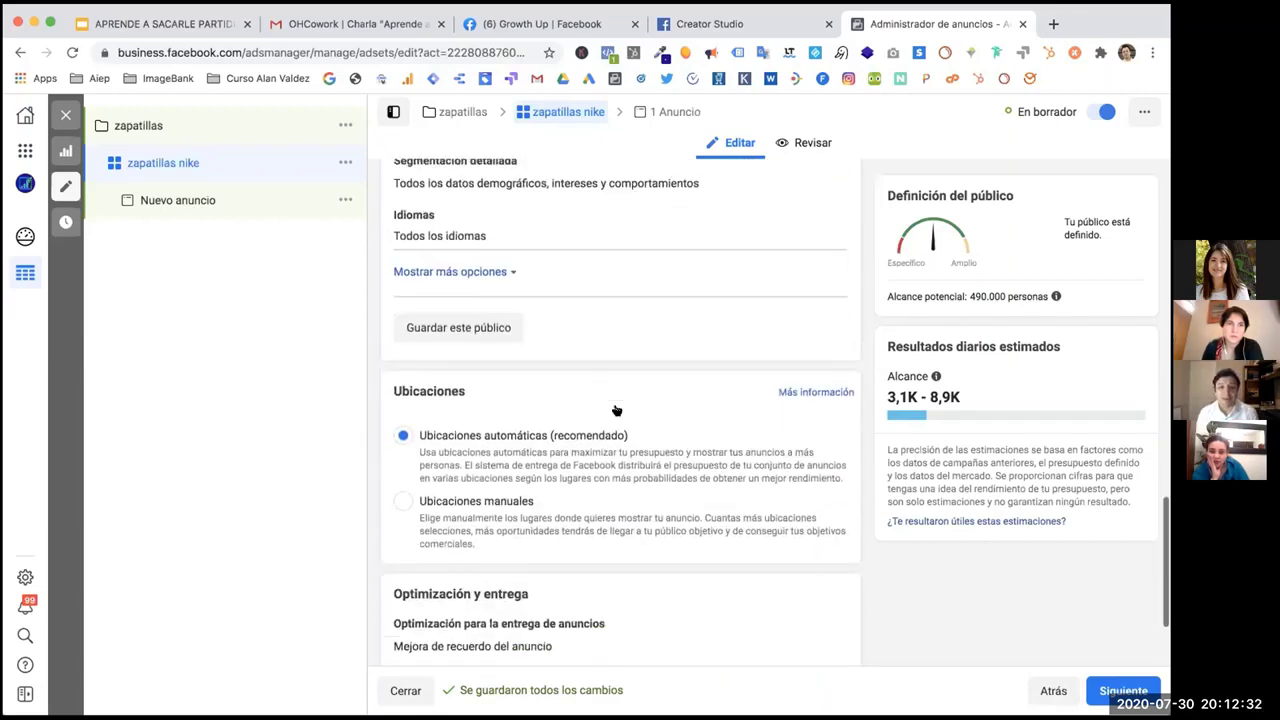
scroll(616, 410, down, 2)
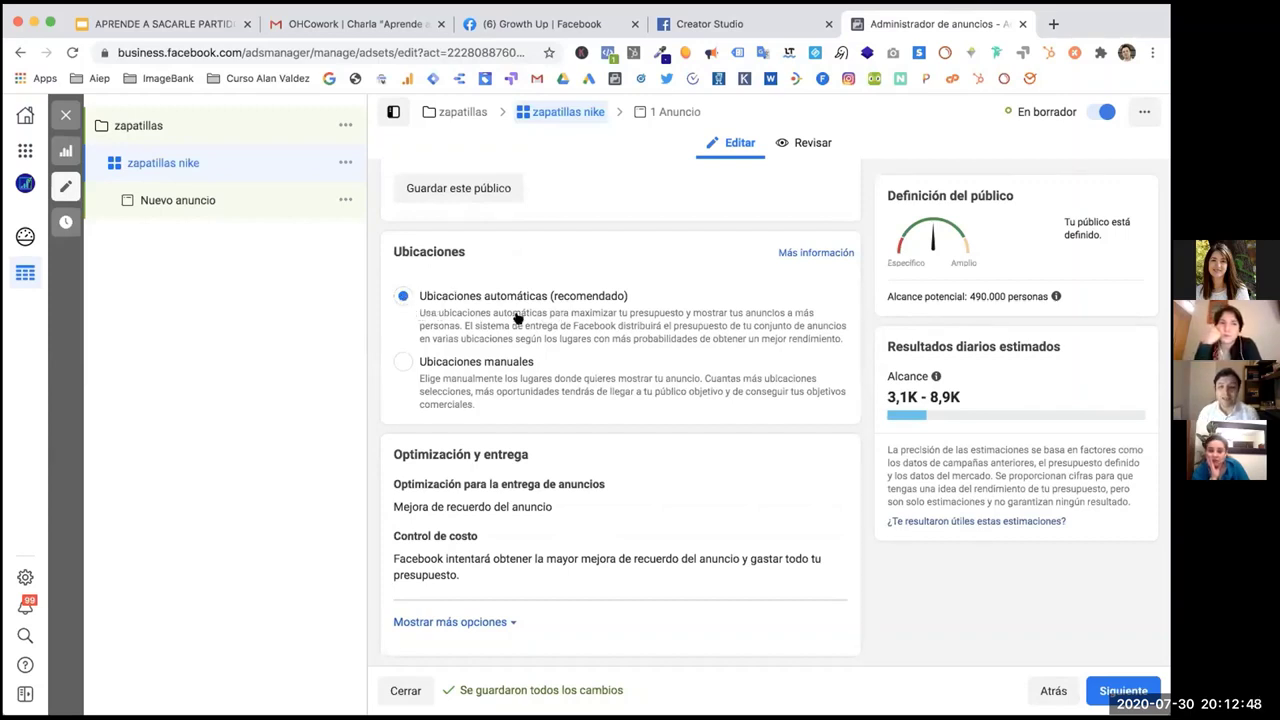
click(402, 362)
scroll(717, 420, down, 5)
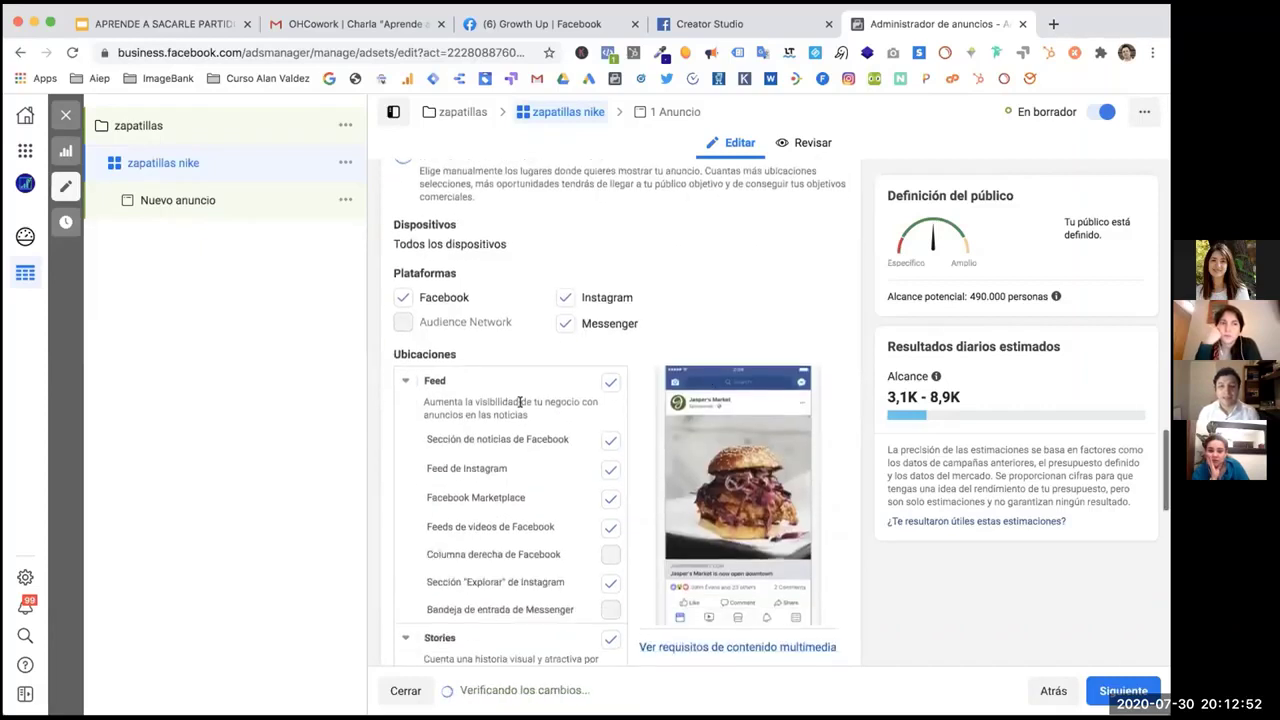
Try excluding the Facebook platform and the Feed de Instagram placement, and restore both selections.
click(401, 298)
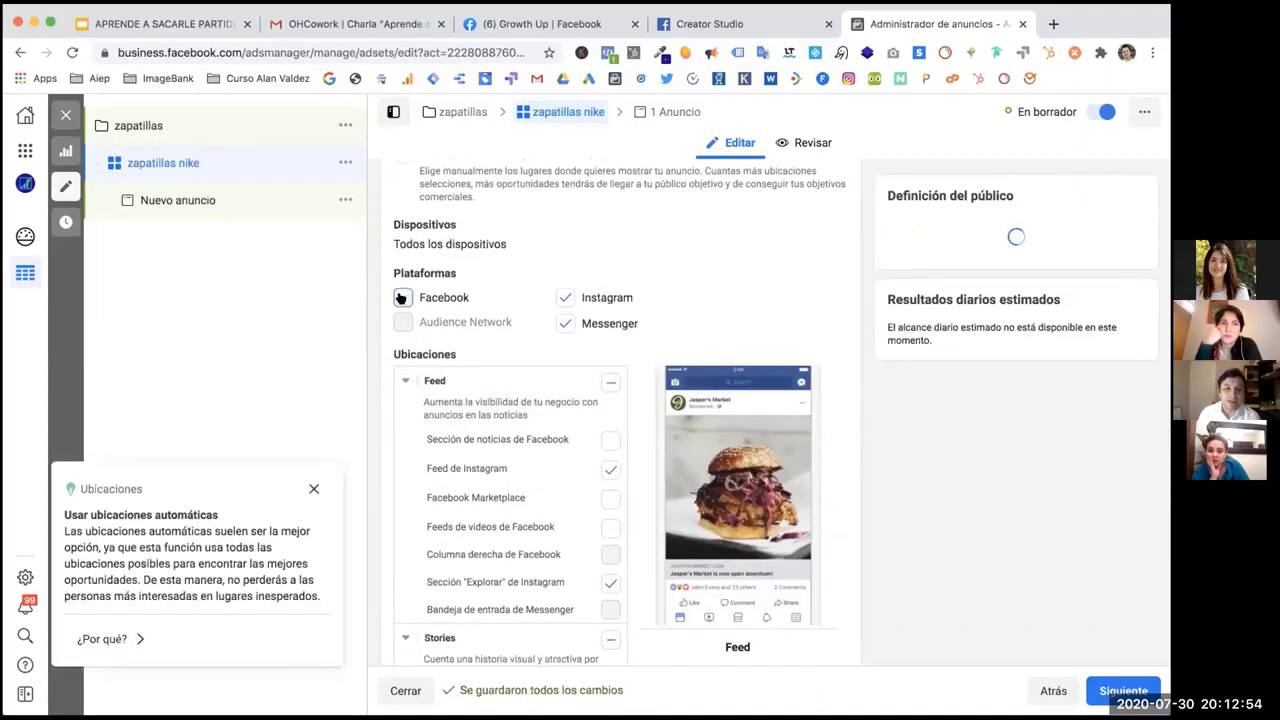
click(564, 298)
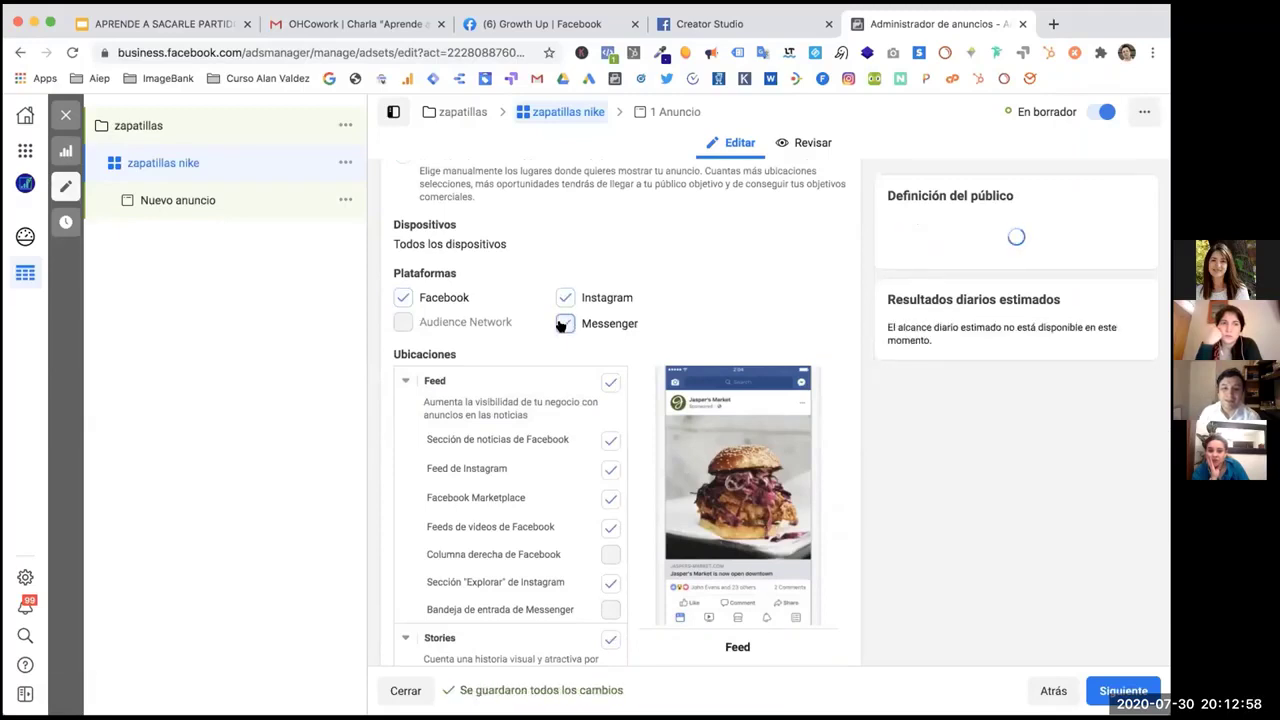
scroll(475, 315, down, 3)
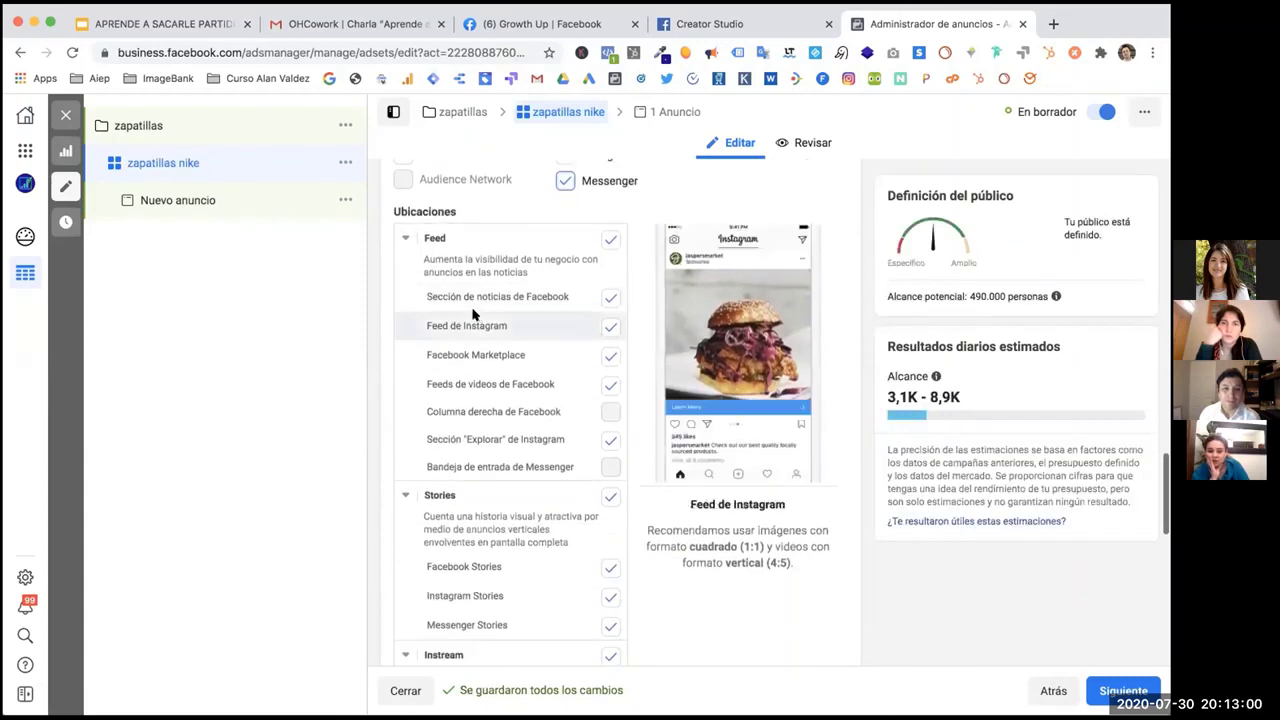
click(609, 328)
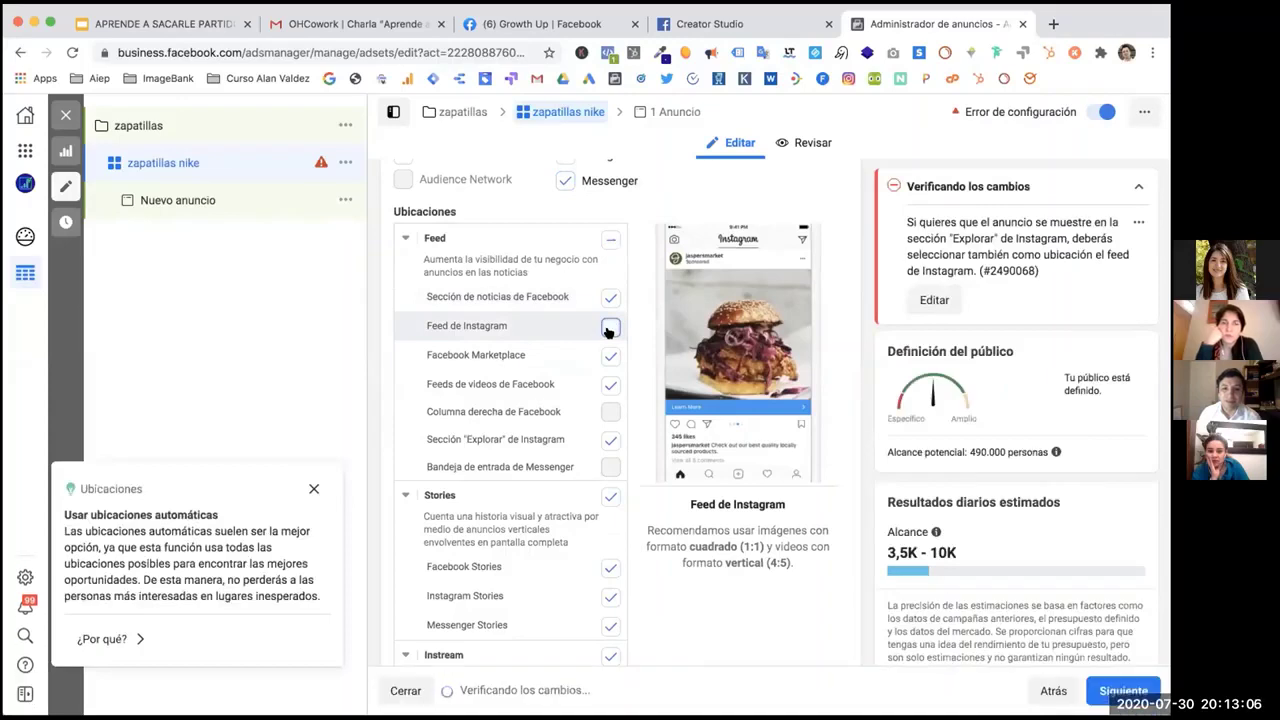
click(609, 328)
Examine the available manual placements, from Feed and Stories to Instream, Búsqueda, Mensajes, En artículos and Apps y sitios web.
scroll(557, 392, down, 2)
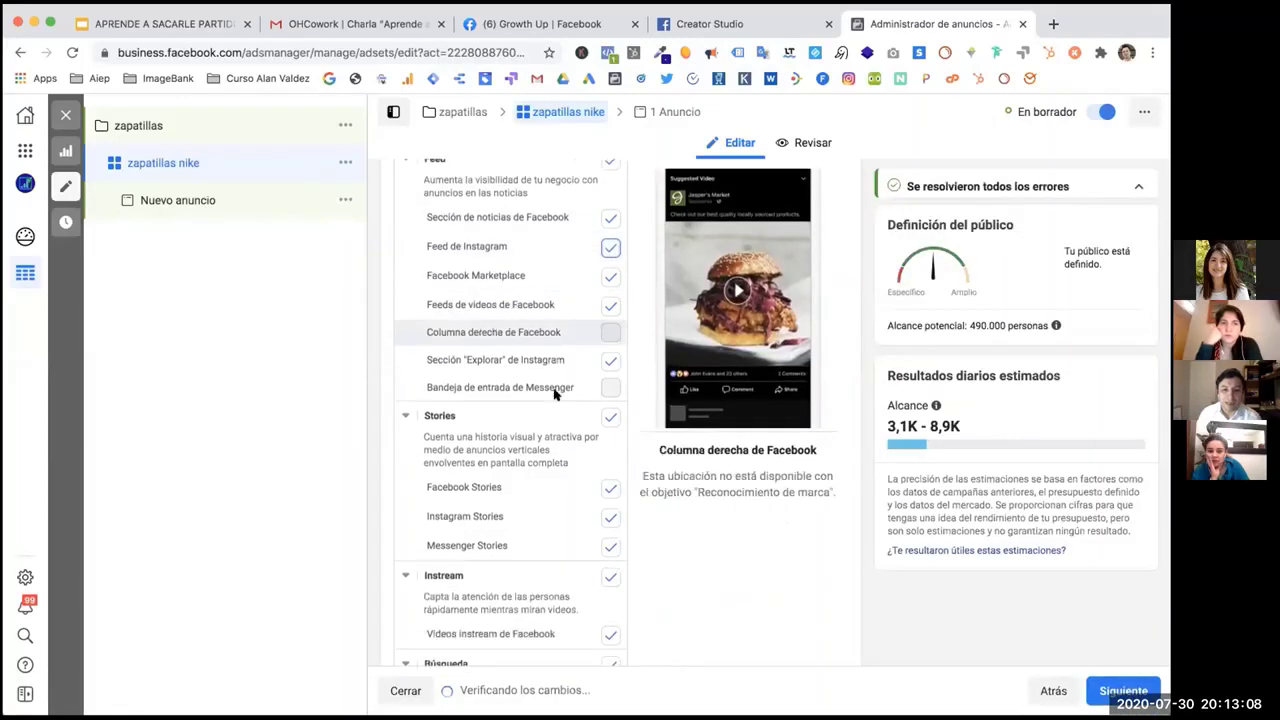
scroll(557, 392, down, 1)
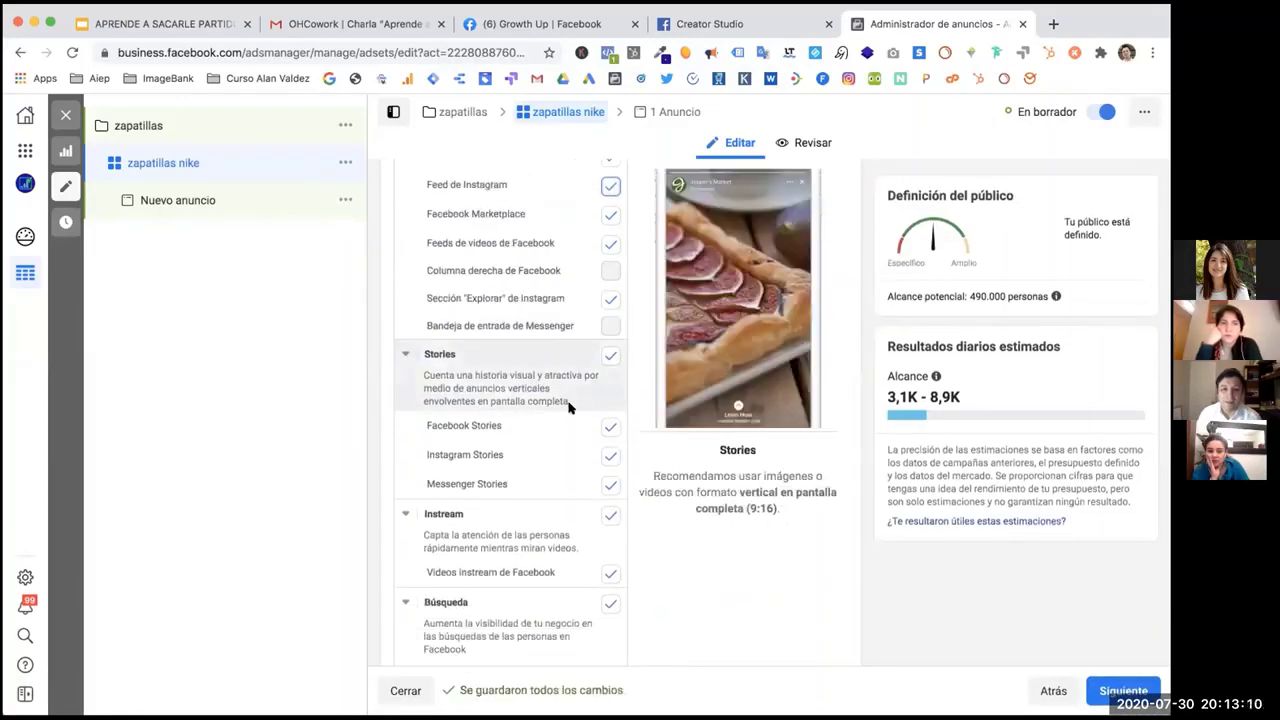
scroll(569, 405, down, 4)
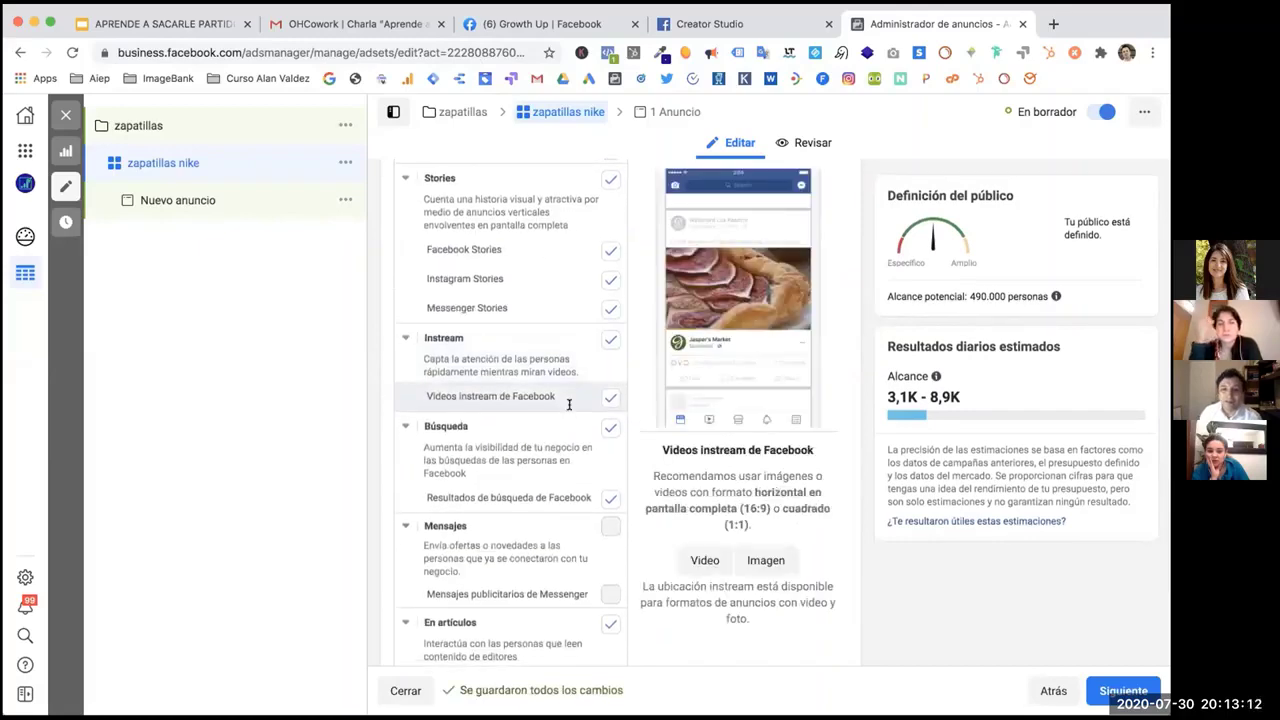
scroll(569, 405, down, 6)
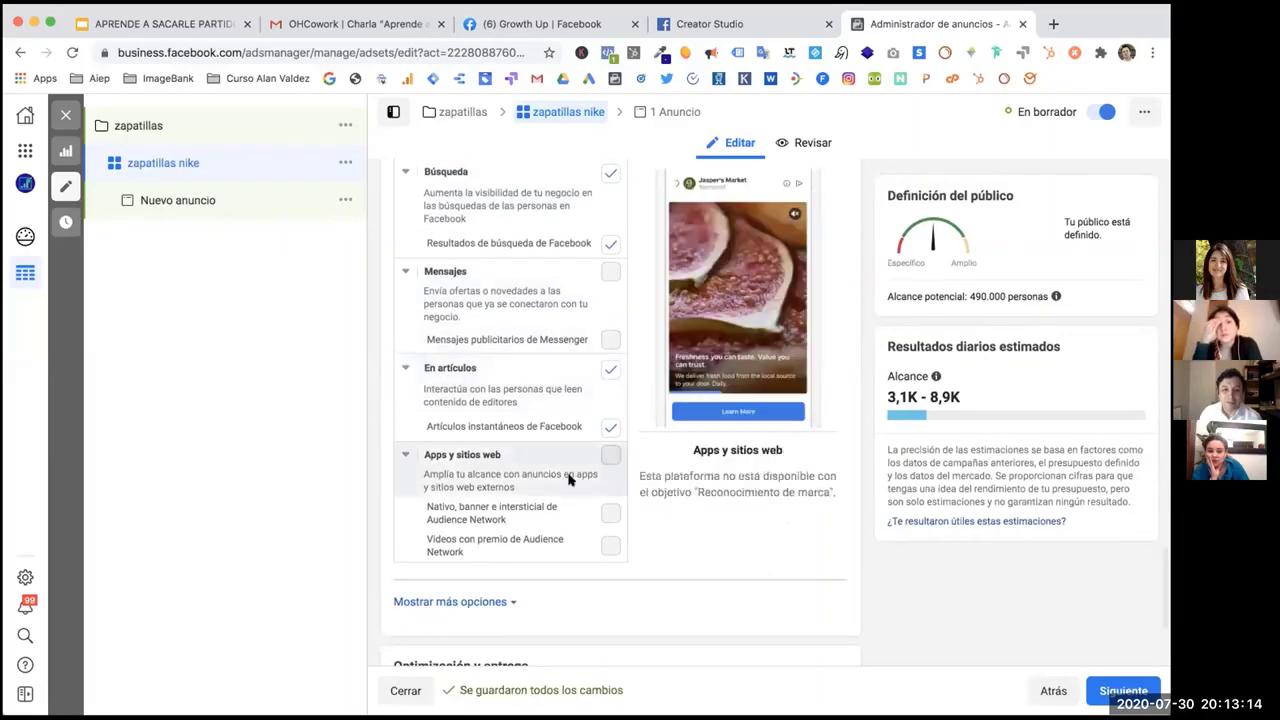
scroll(570, 470, up, 4)
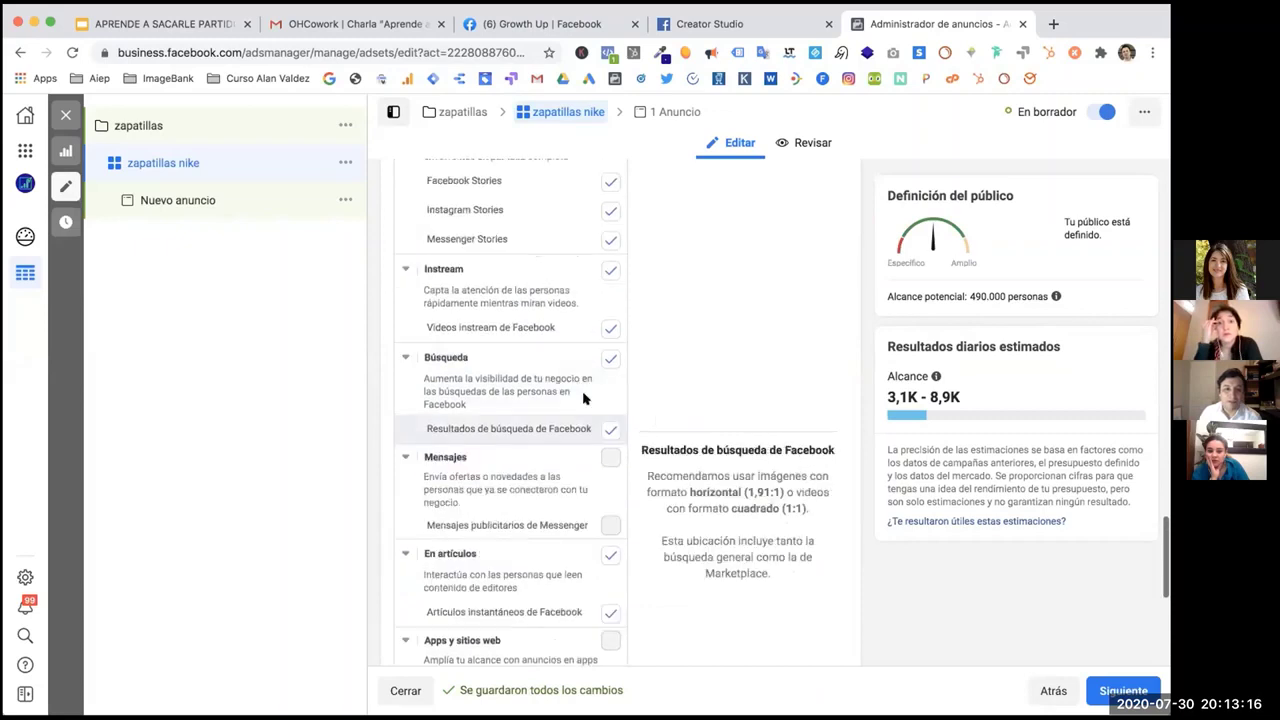
scroll(584, 398, up, 5)
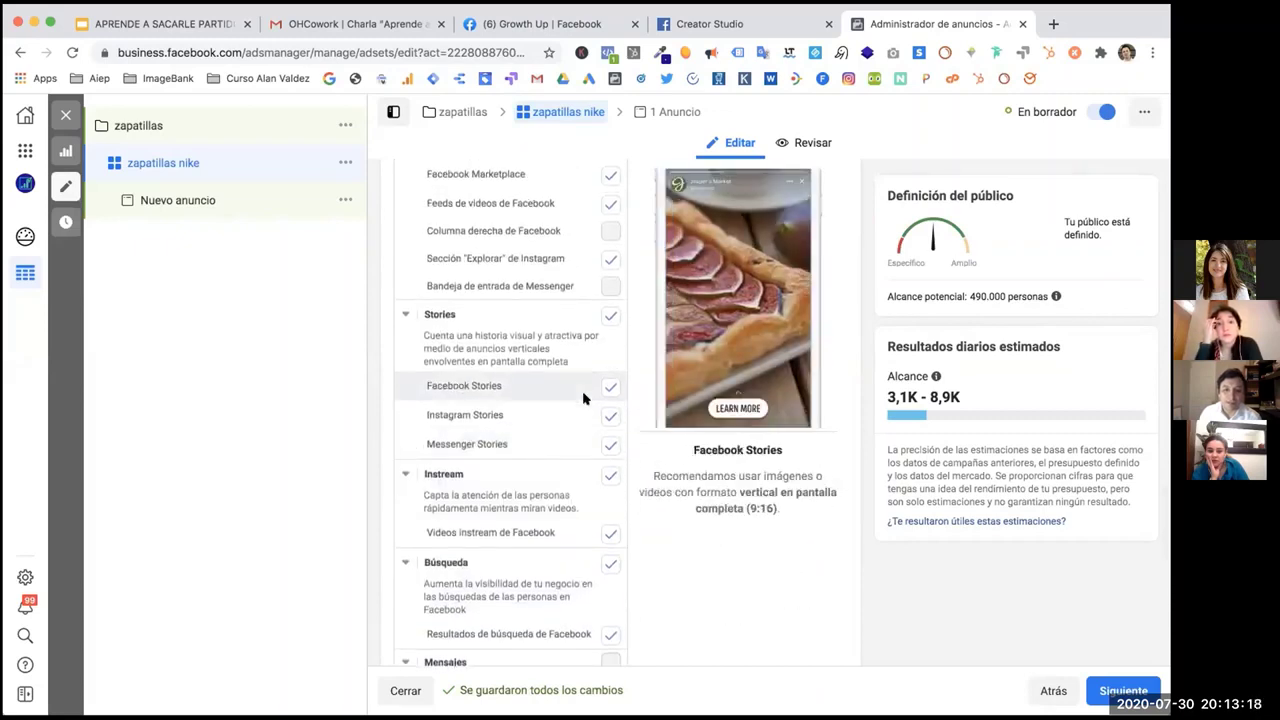
scroll(584, 398, up, 2)
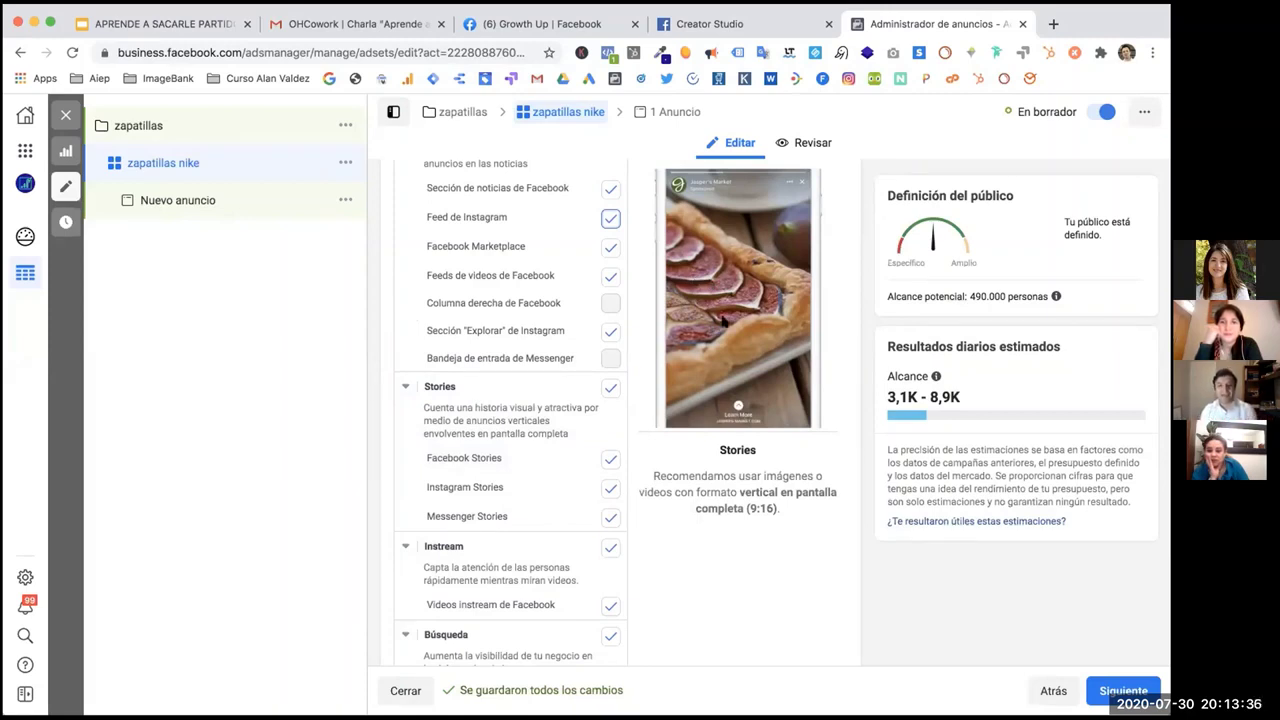
scroll(557, 337, up, 4)
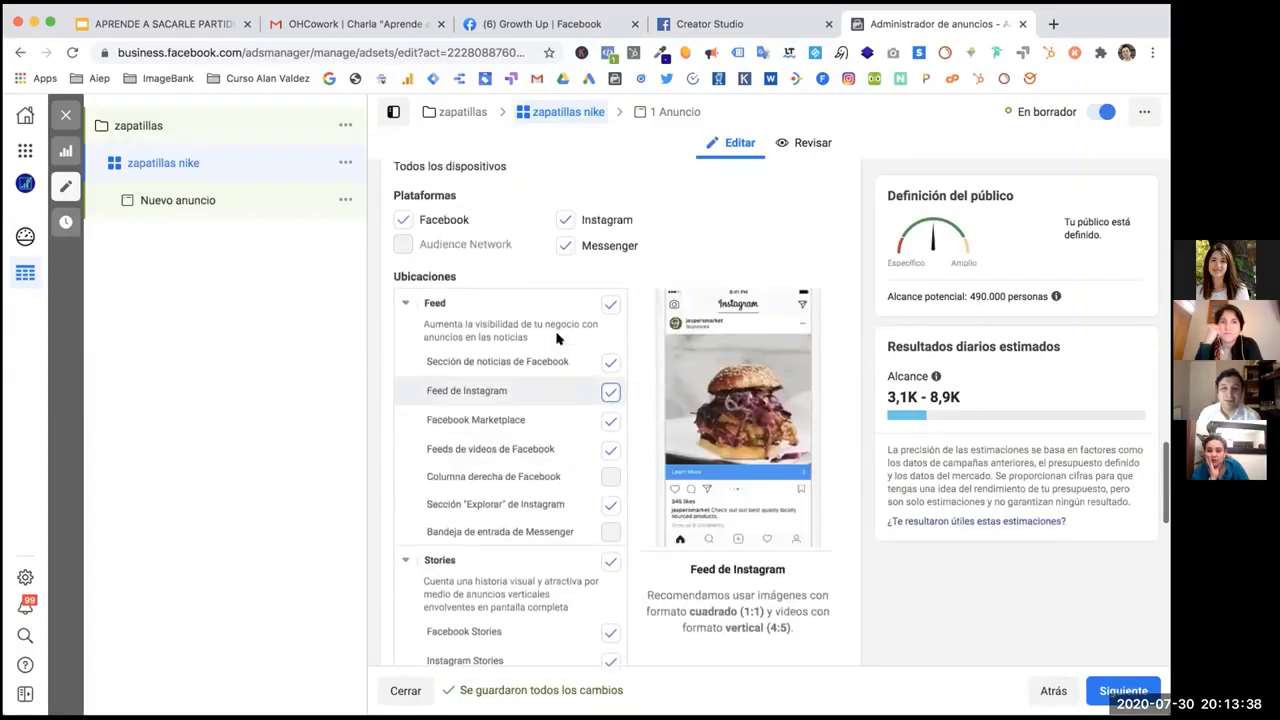
scroll(557, 337, up, 2)
scroll(557, 340, down, 3)
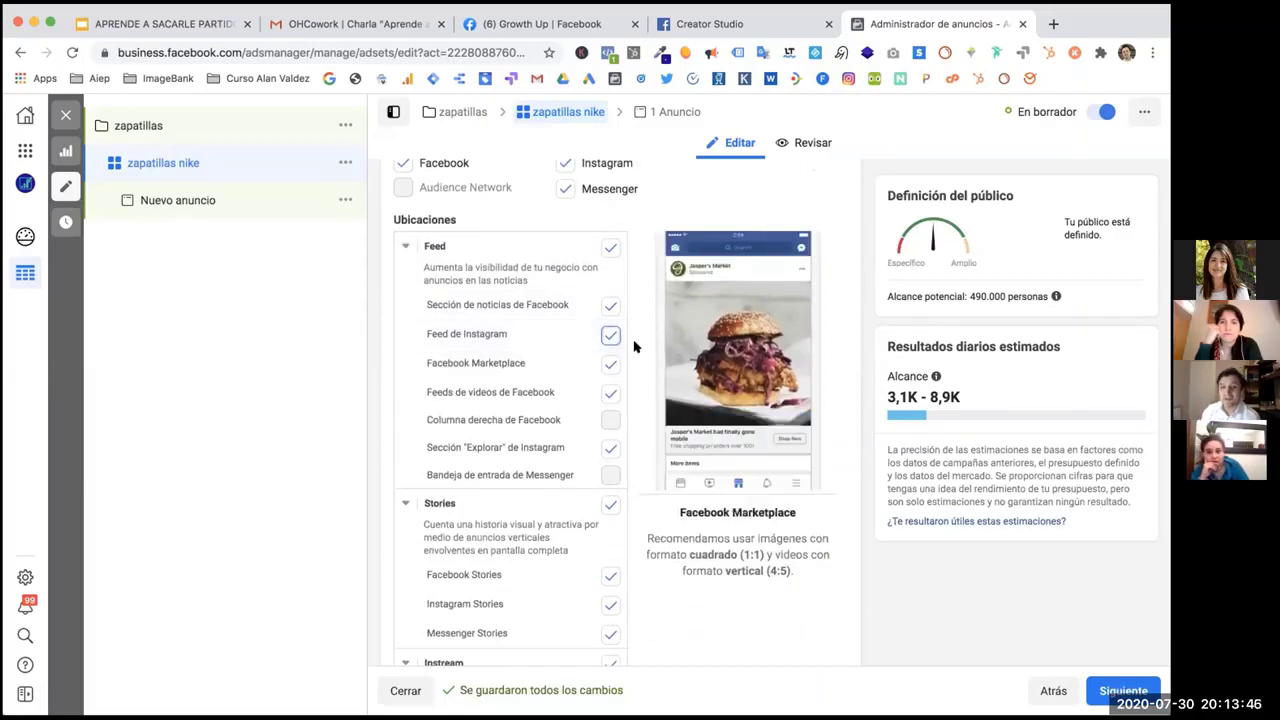
Examine the ad set's Optimización y entrega section and review its Público settings, including the location map and saved-audience option.
scroll(591, 409, down, 10)
scroll(592, 413, down, 5)
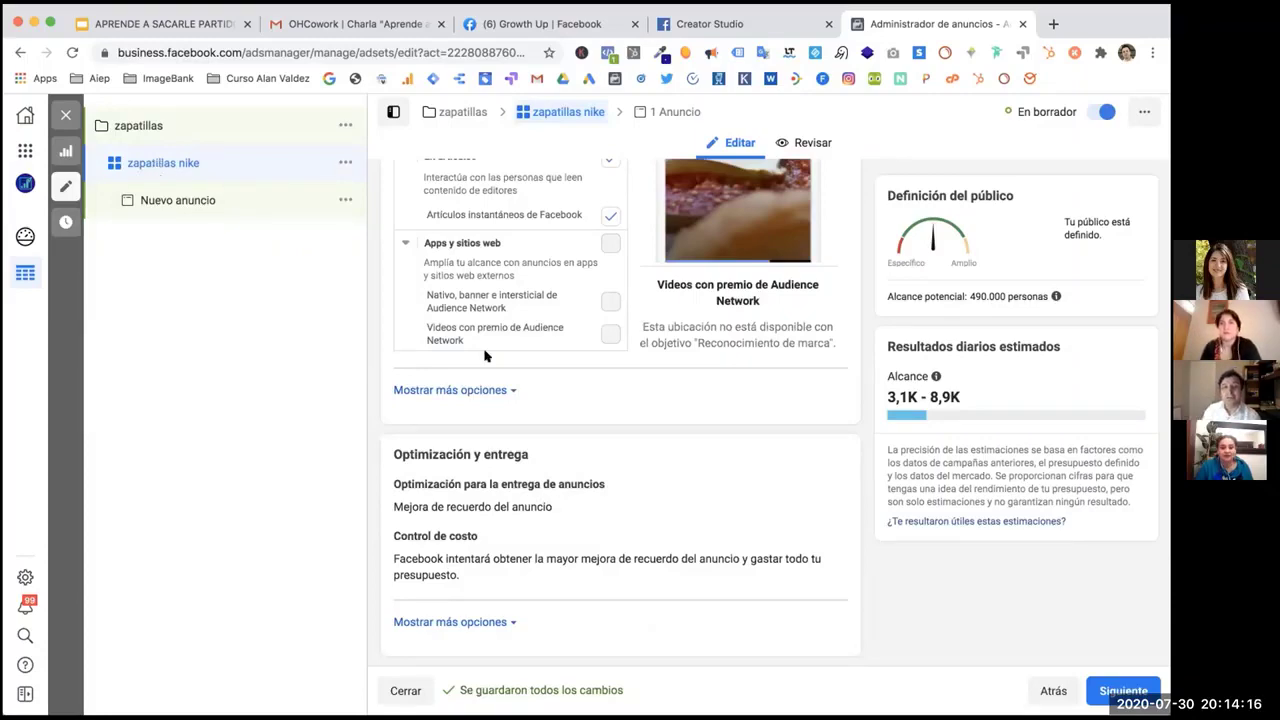
scroll(405, 355, up, 10)
scroll(485, 355, up, 5)
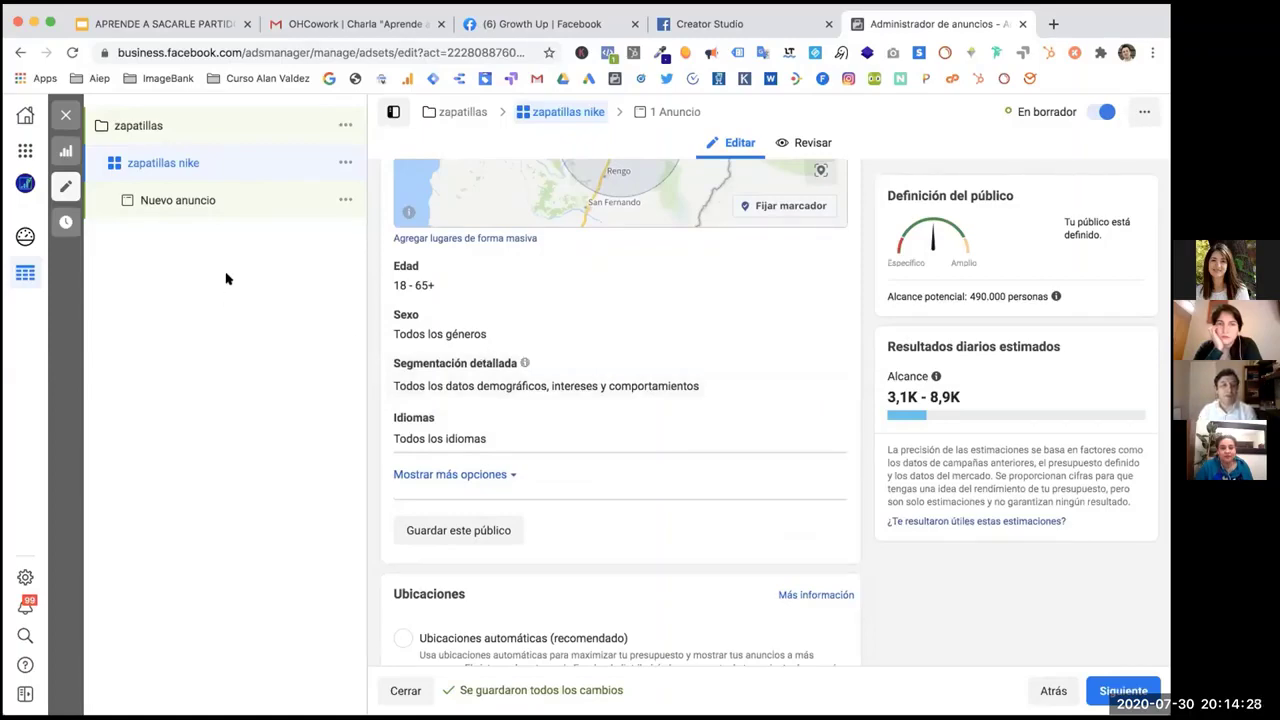
scroll(595, 330, up, 4)
scroll(595, 330, up, 2)
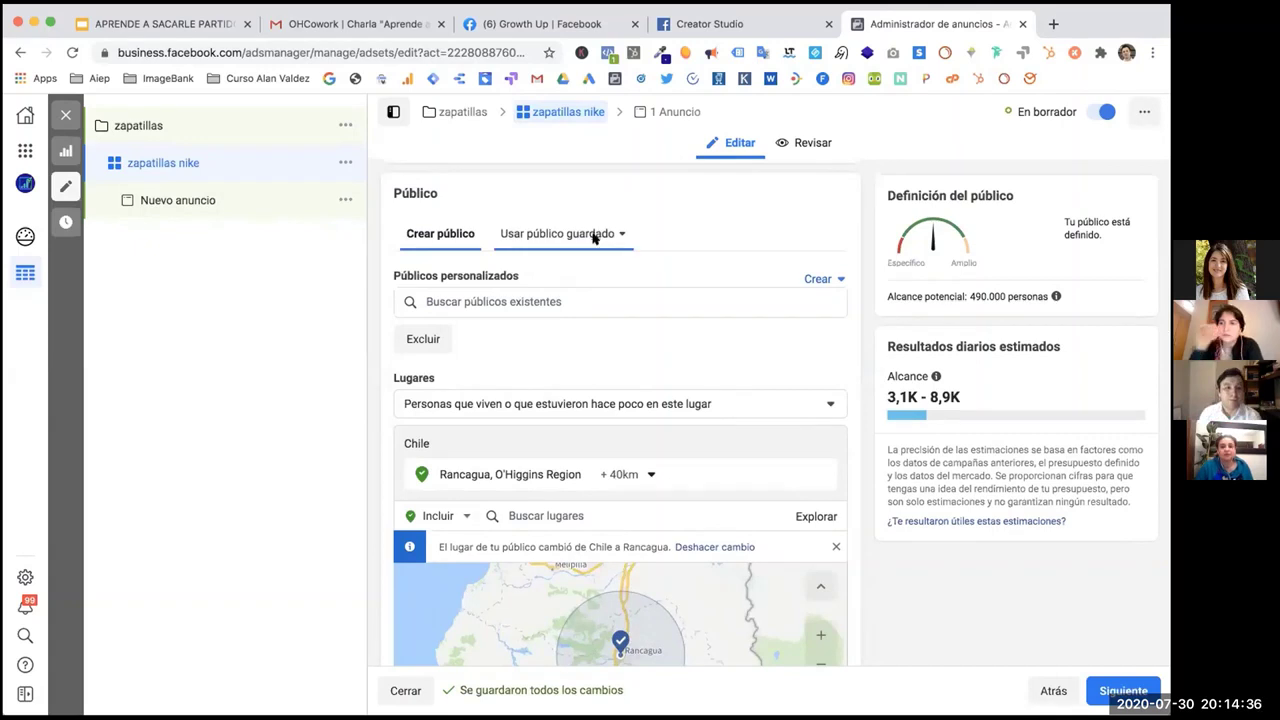
scroll(594, 237, down, 5)
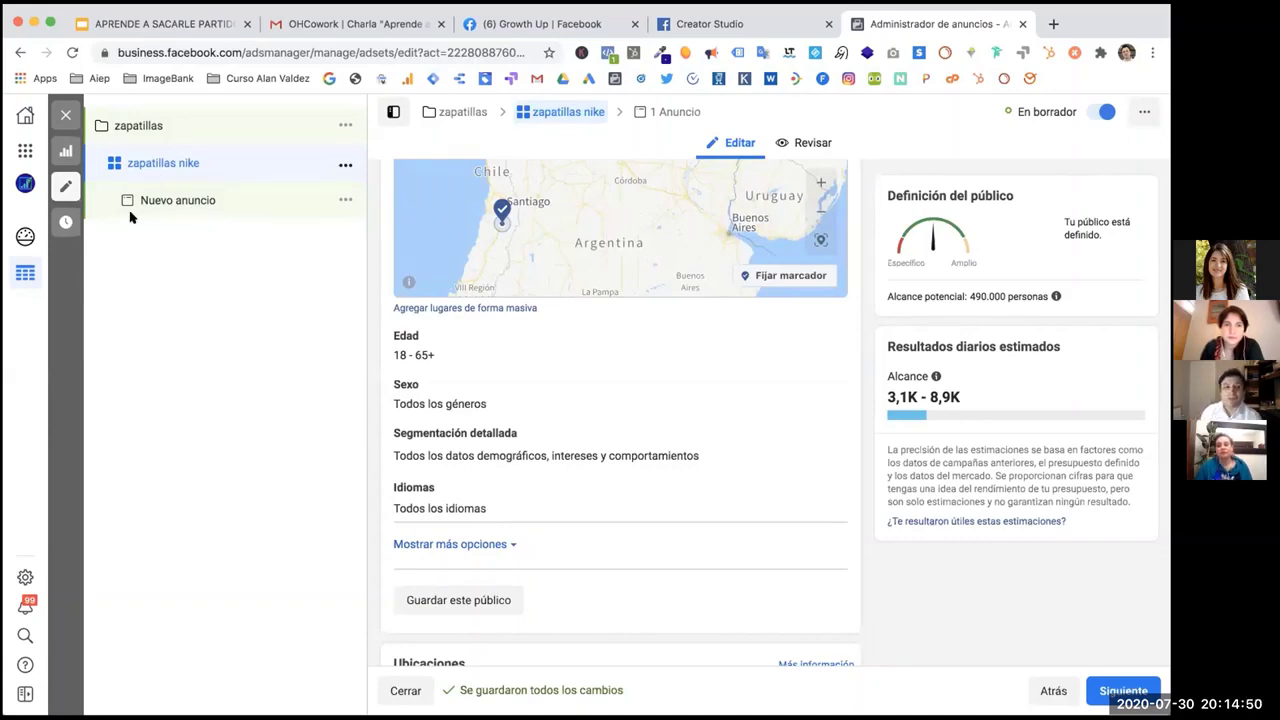
scroll(537, 449, down, 10)
Continue to the ad set's new ad and name it zapatillas negras.
click(1123, 690)
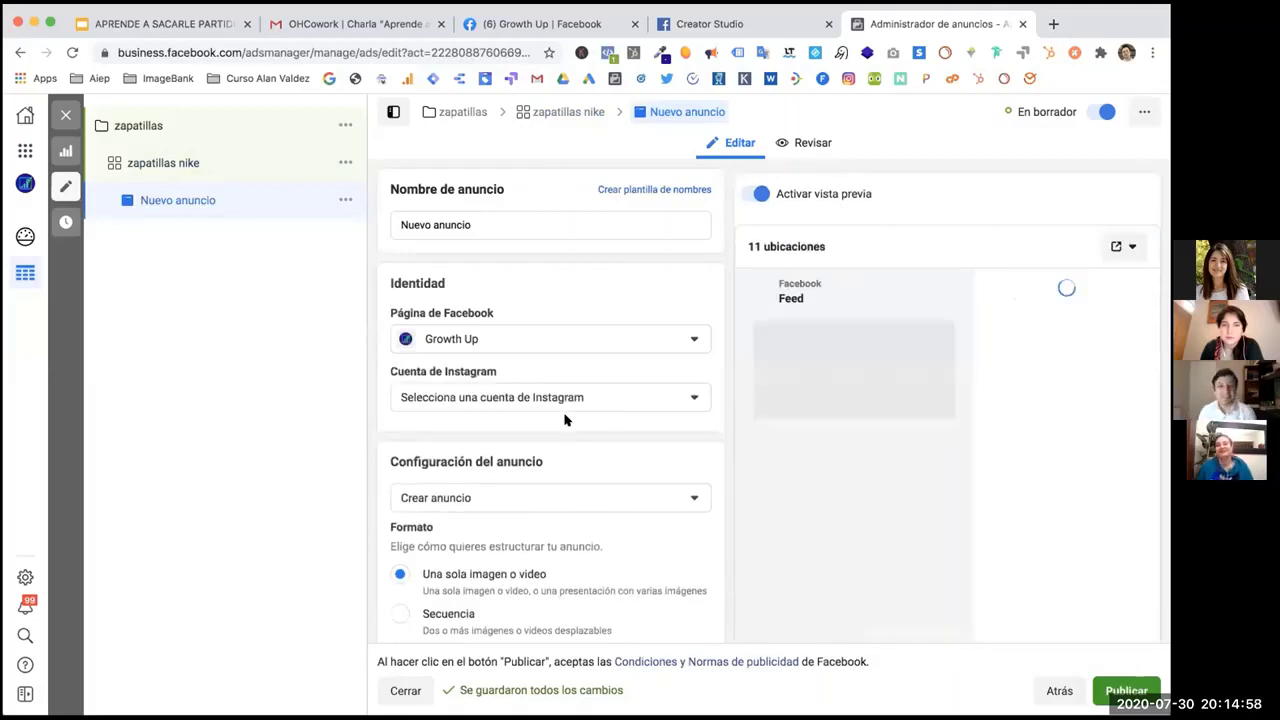
triple_click(432, 220)
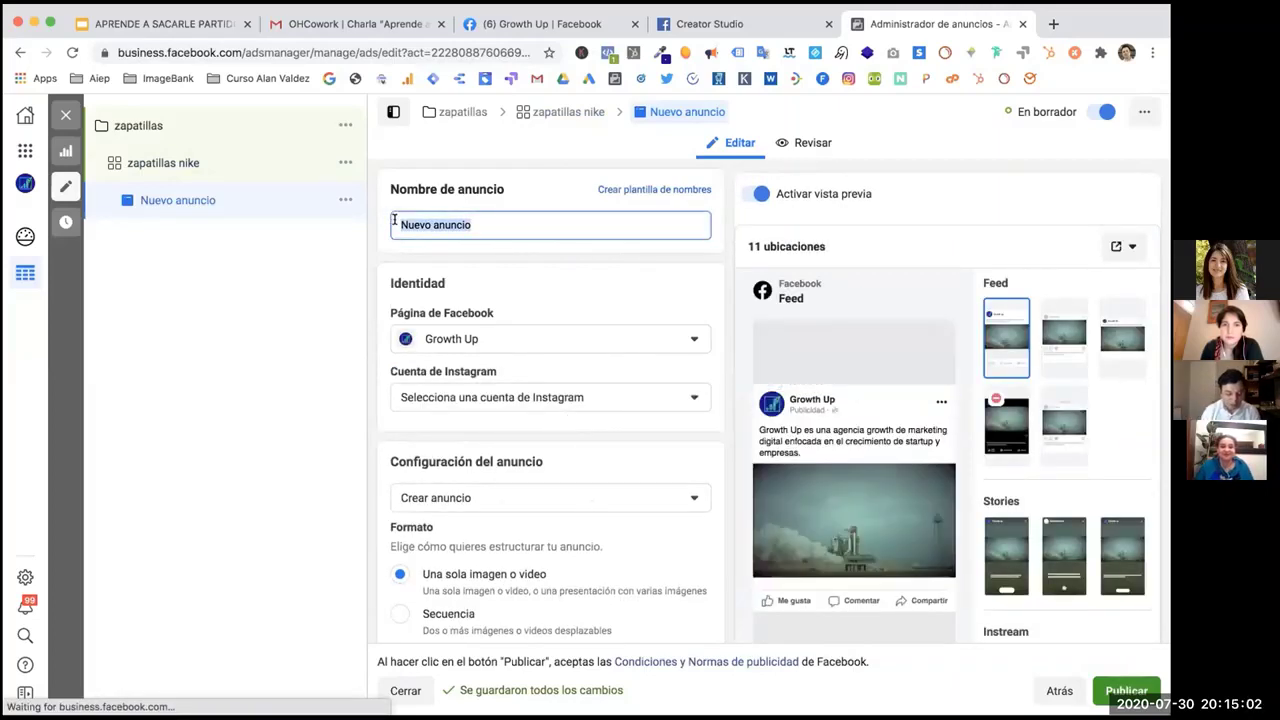
text(zapatilla)
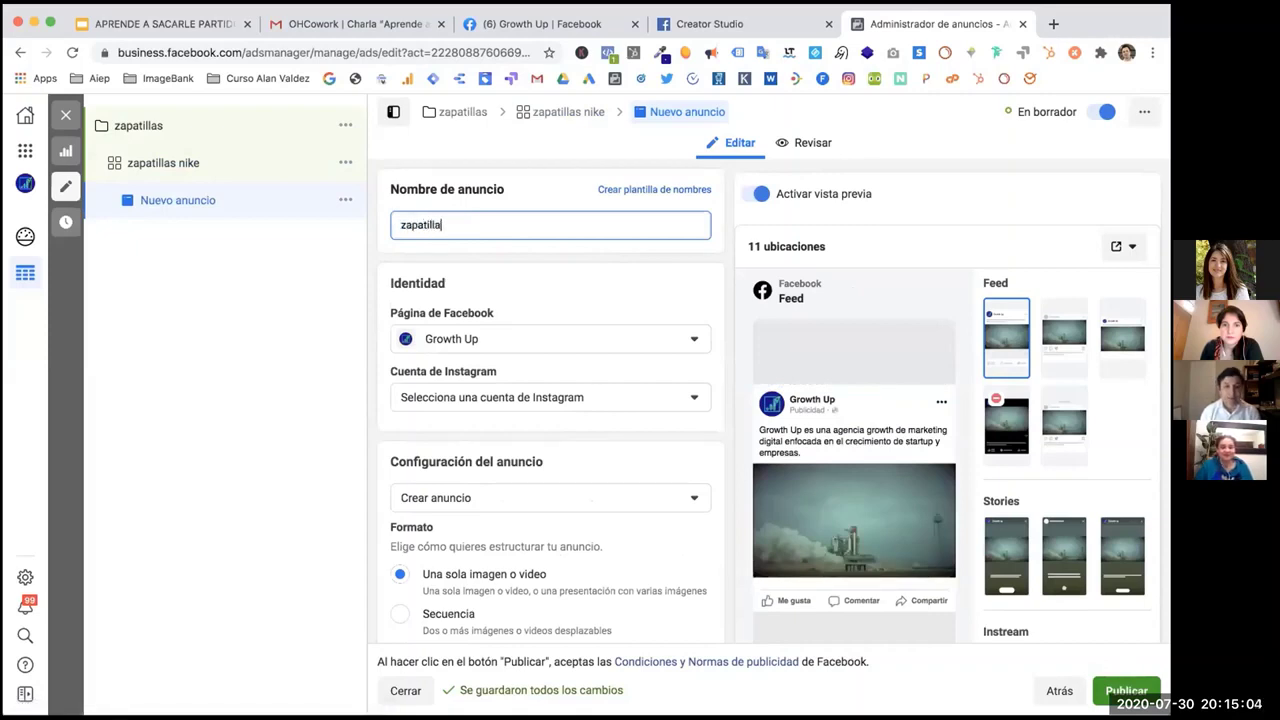
text(sd)
key(BackSpace)
text(n)
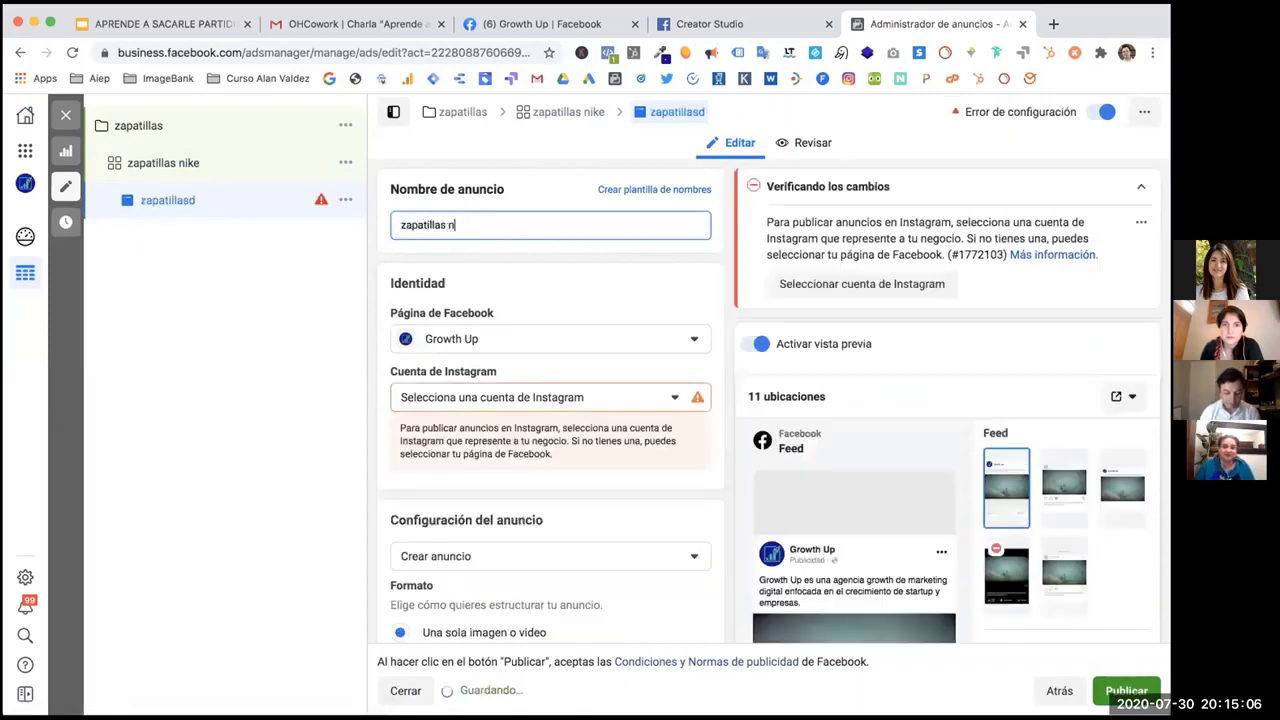
text(egras)
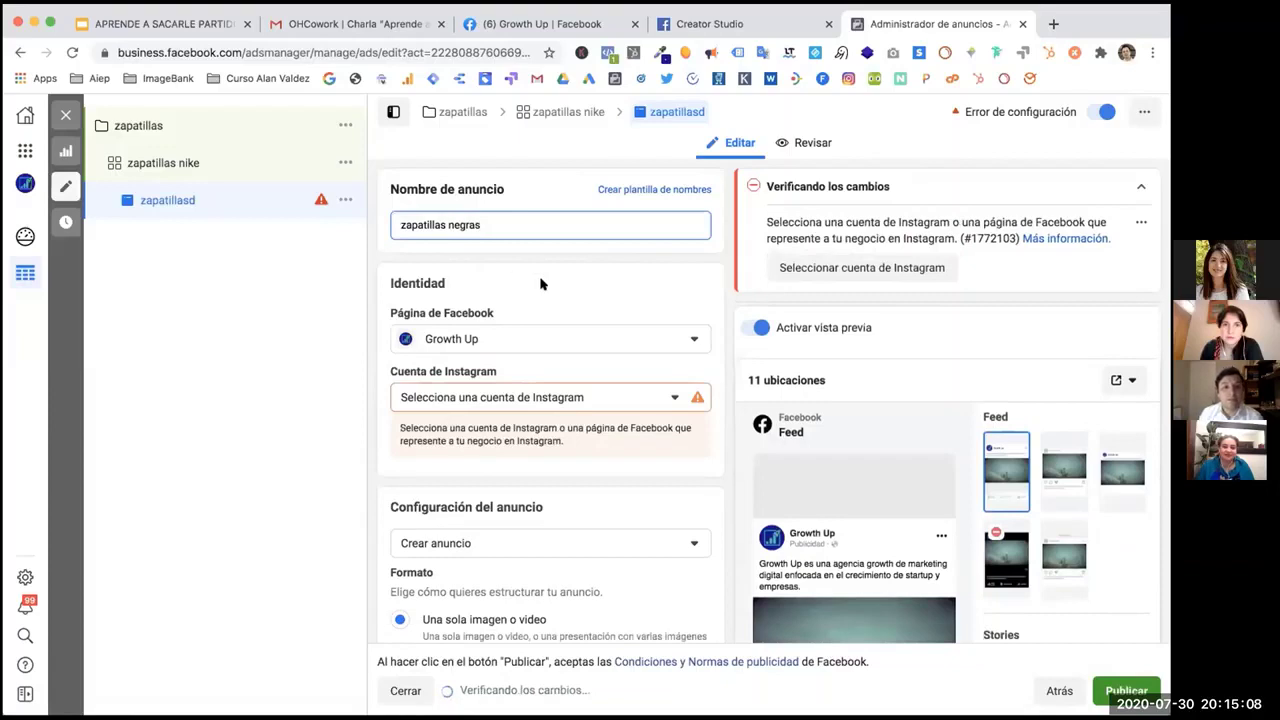
Set the ad's Cuenta de Instagram to growthup.cl in the Identidad section.
scroll(460, 355, down, 1)
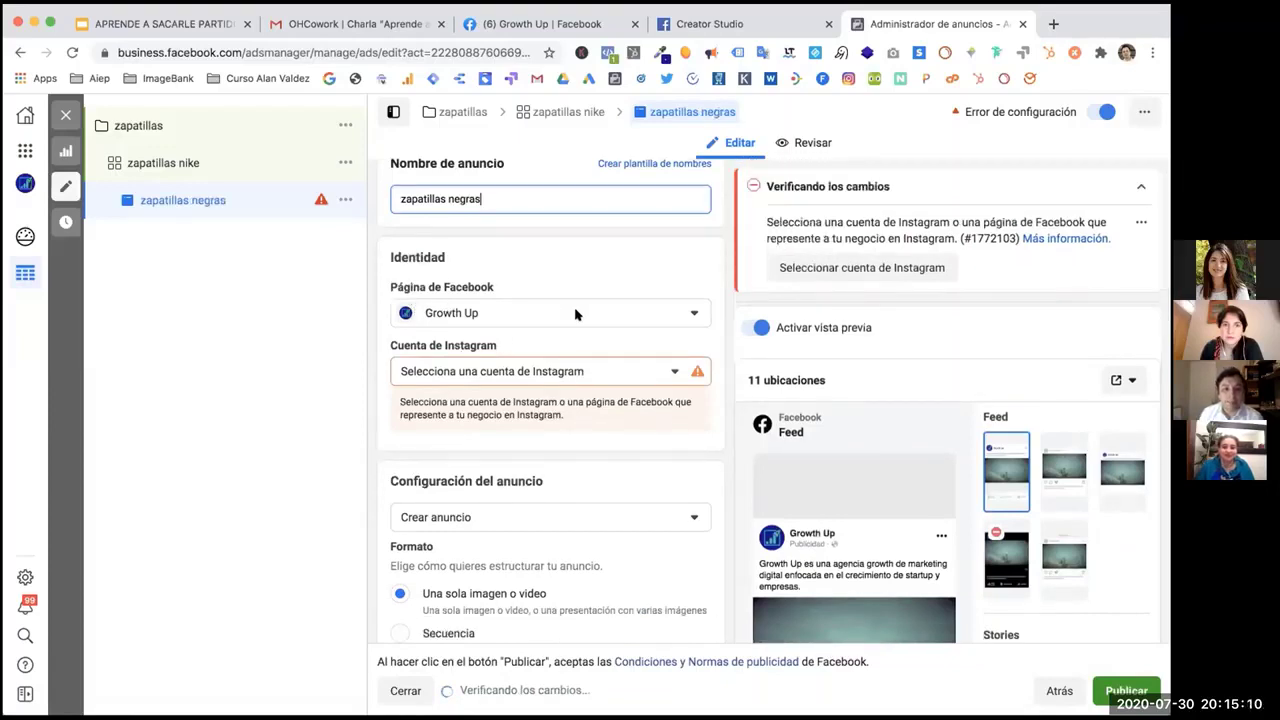
click(670, 370)
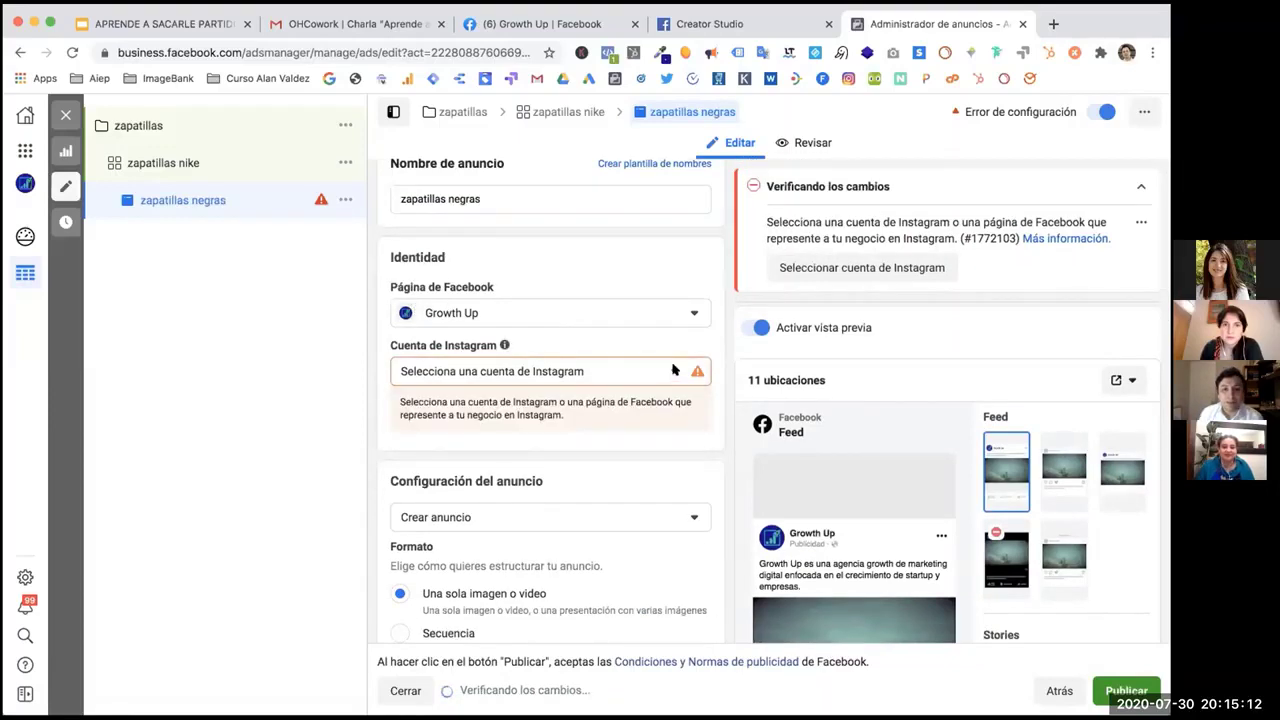
click(673, 370)
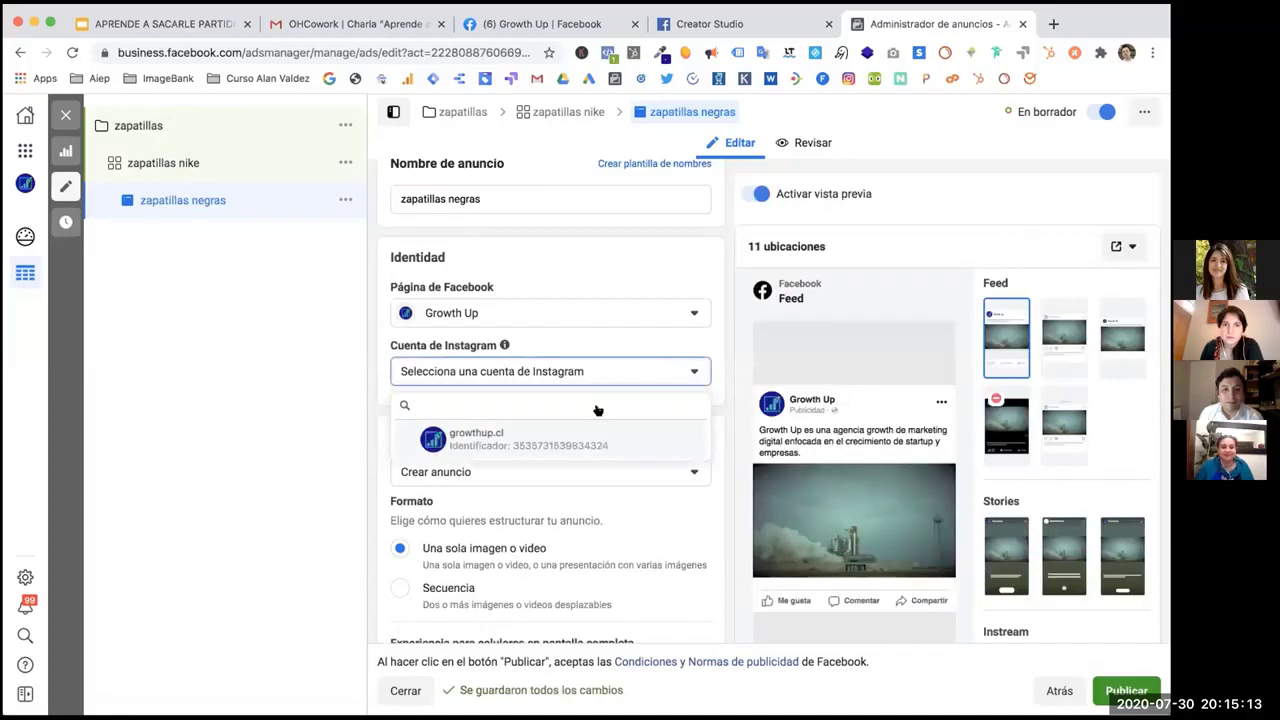
click(474, 440)
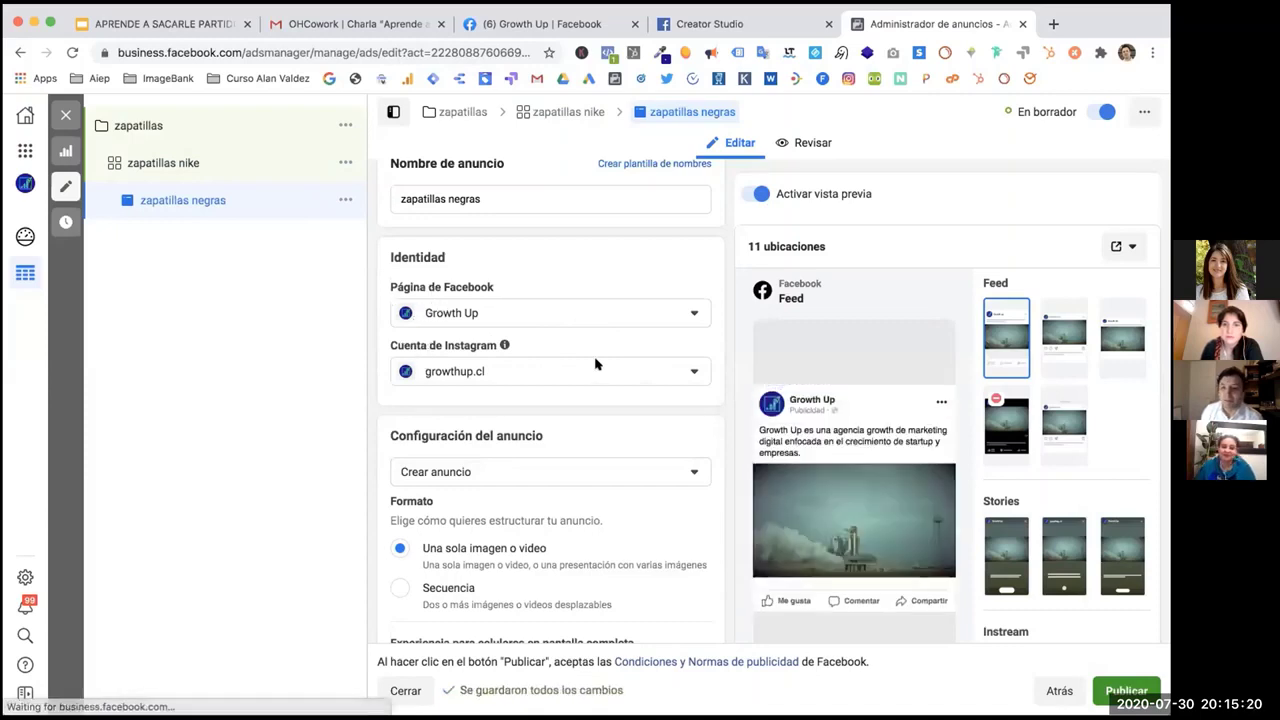
Examine the creation options under Configuración del anuncio, including existing posts and Creative Hub models, keeping Crear anuncio.
scroll(594, 352, down, 3)
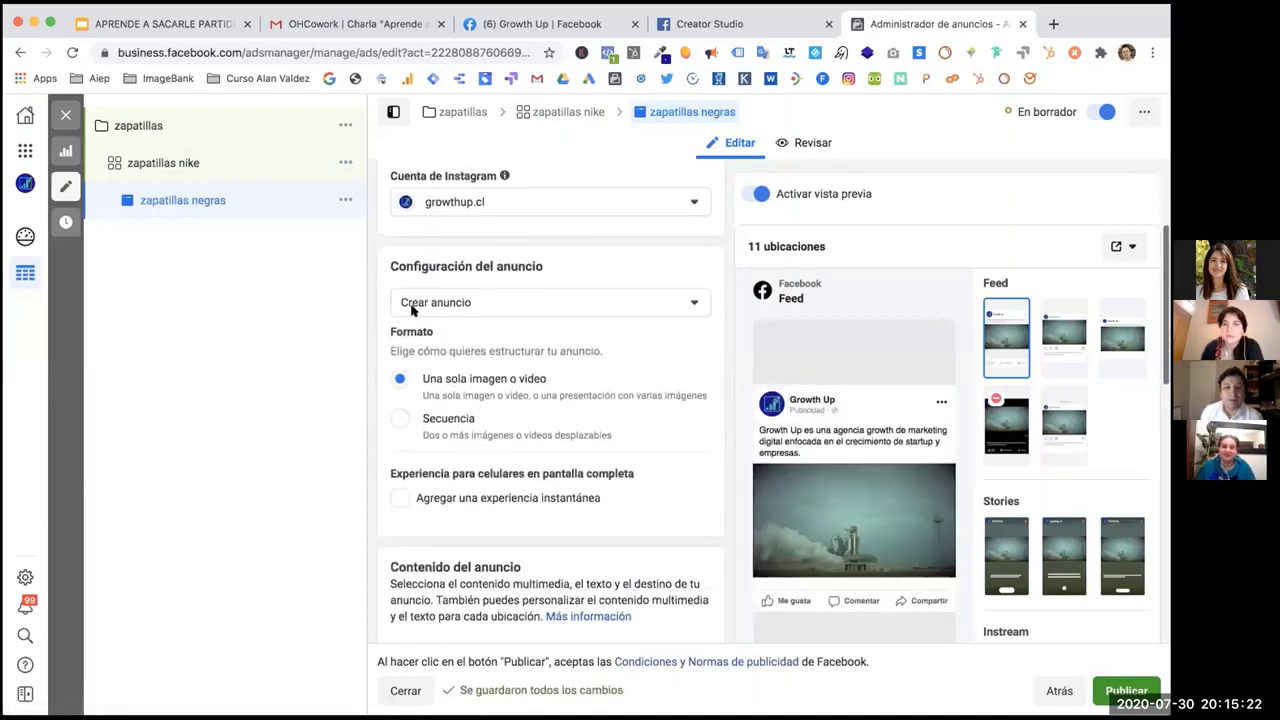
click(489, 310)
click(537, 309)
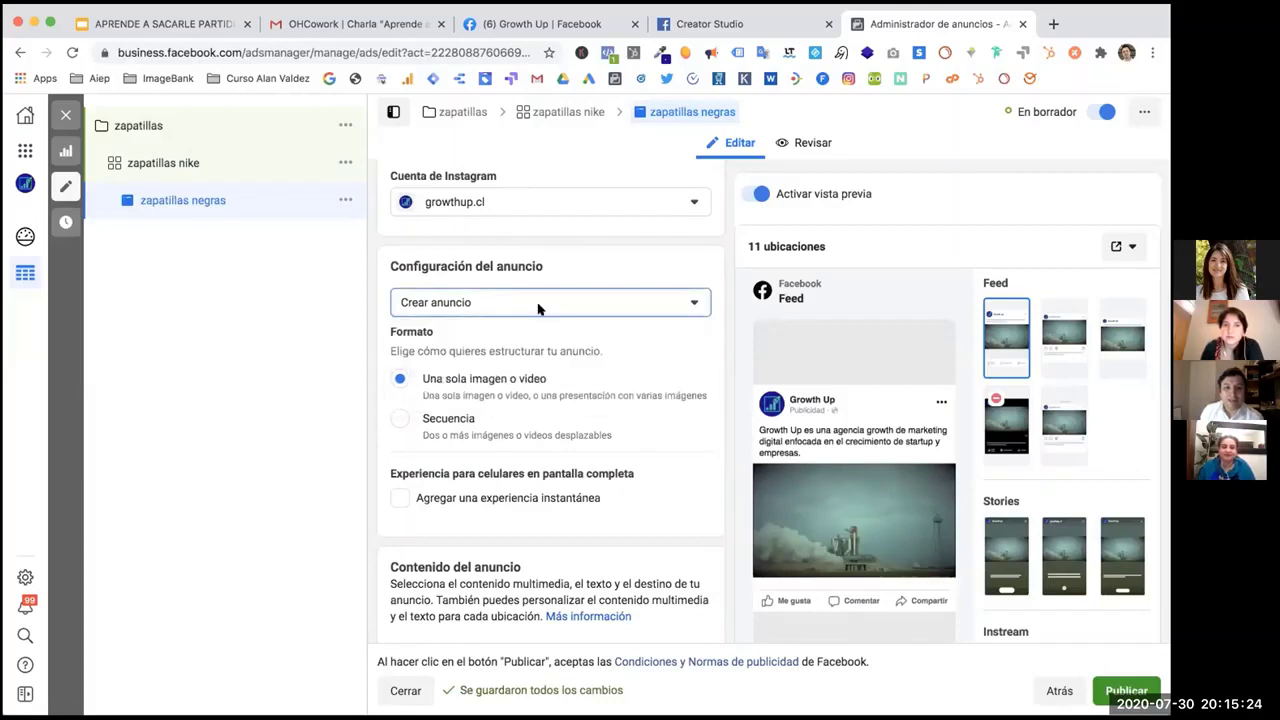
click(537, 309)
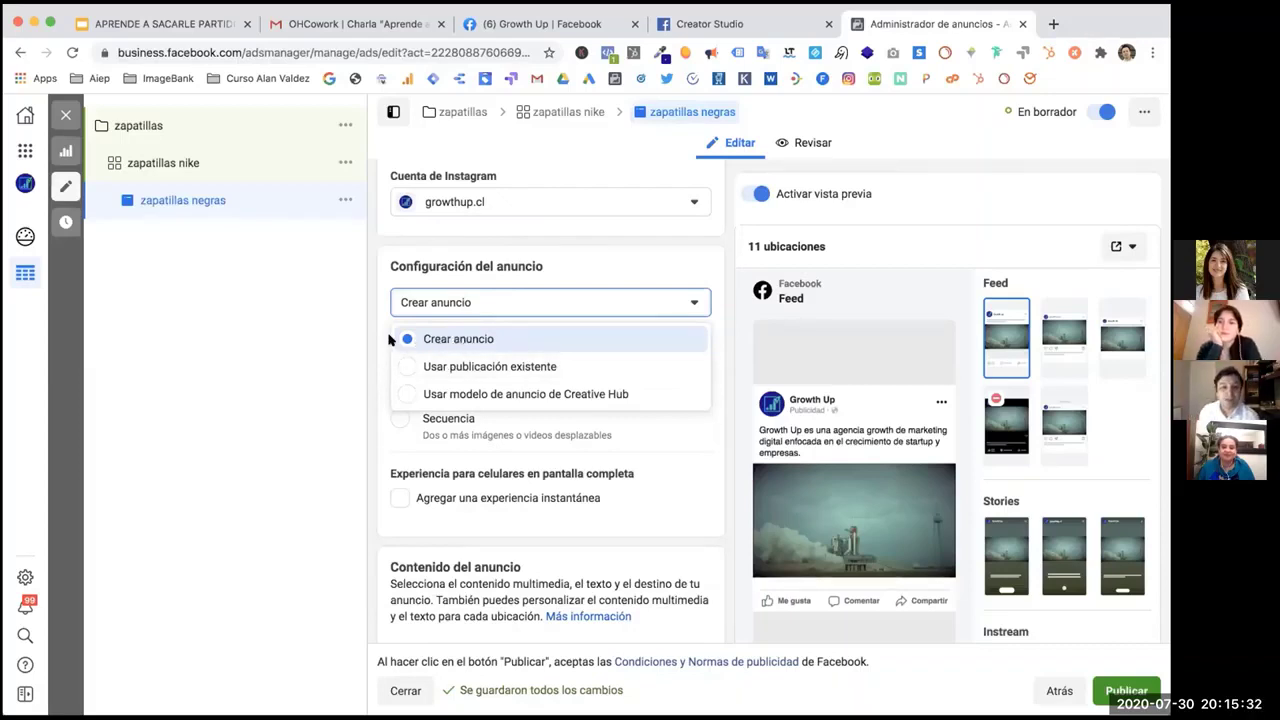
scroll(402, 458, down, 1)
click(486, 431)
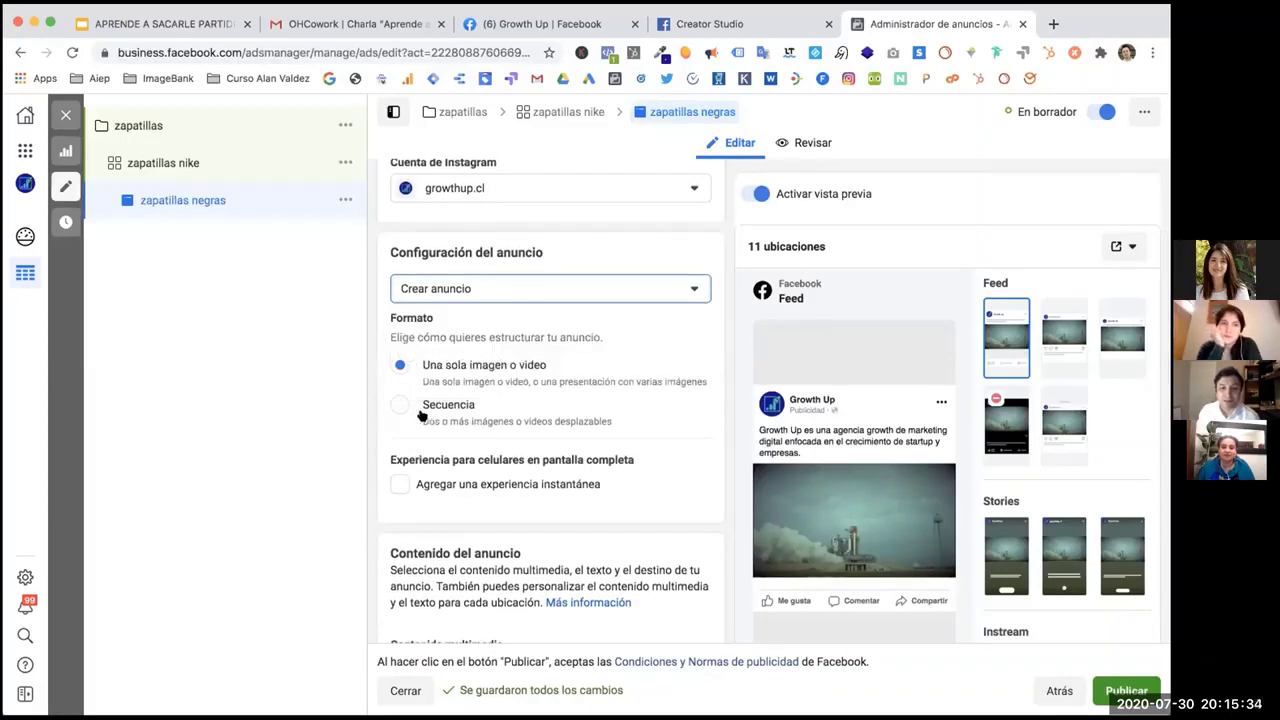
Try the Secuencia format, look over its card fields and preview, and return the ad to Una sola imagen o video.
scroll(395, 363, down, 2)
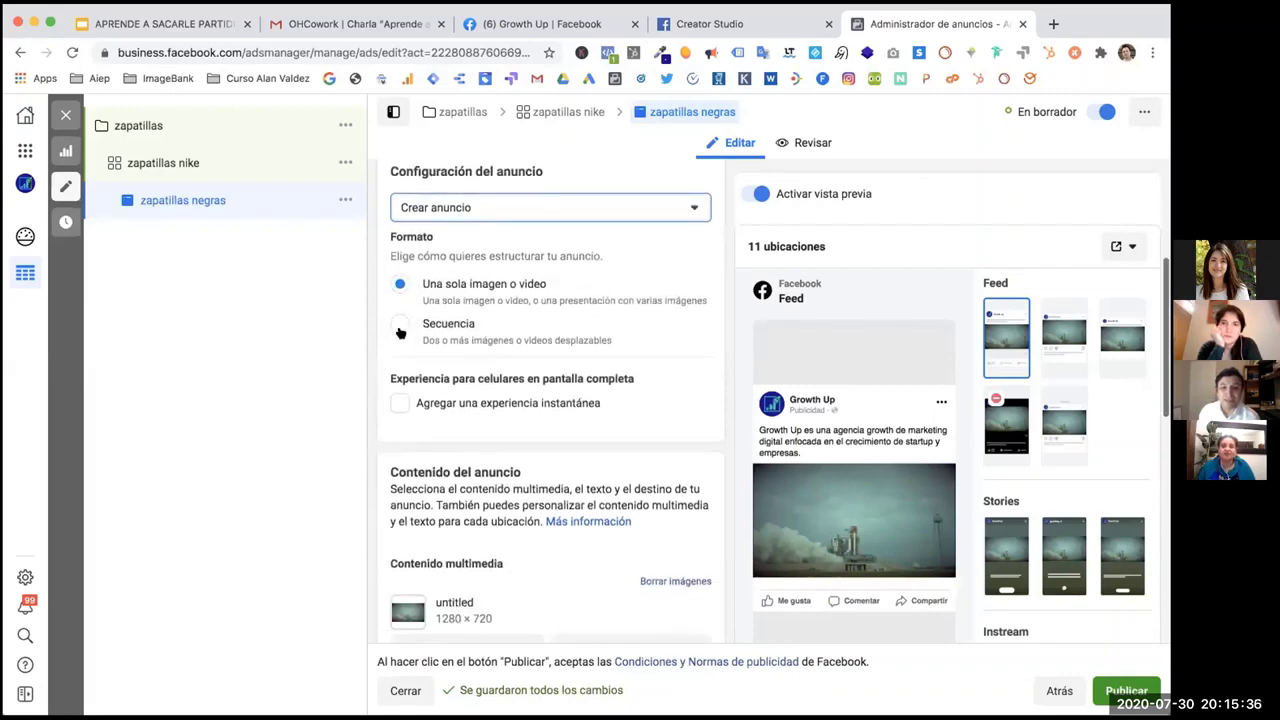
click(400, 326)
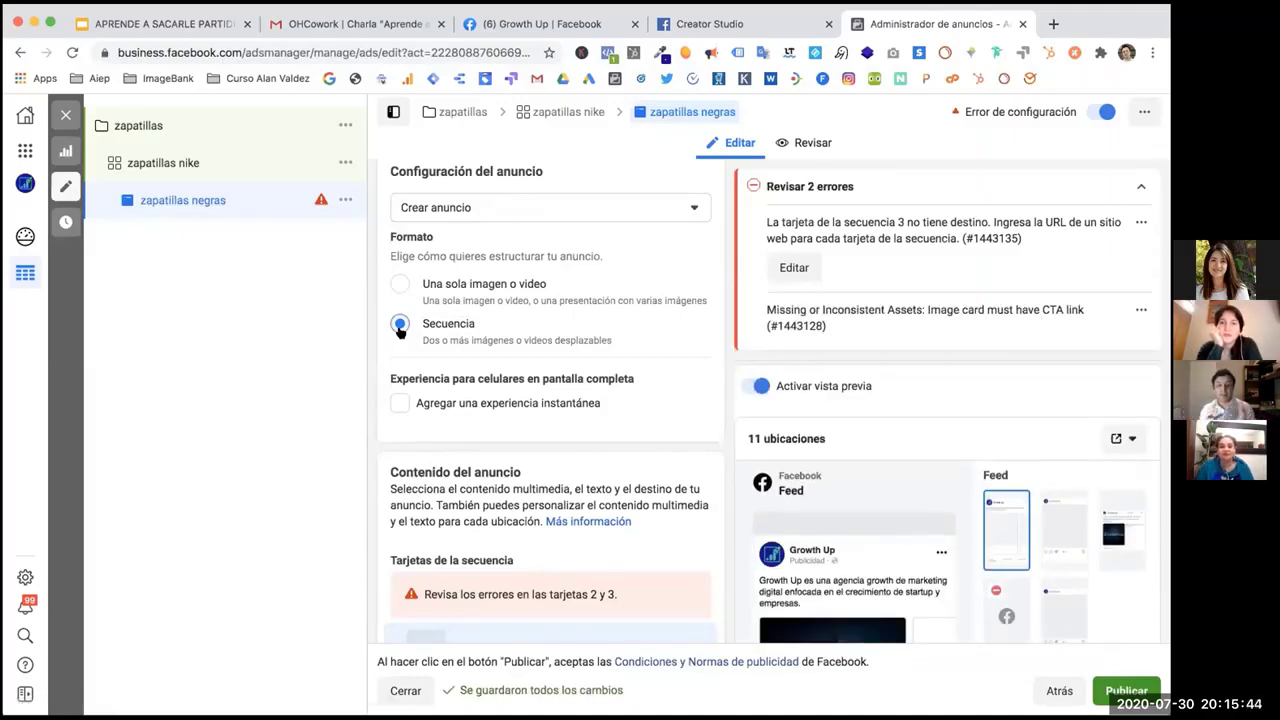
scroll(738, 404, down, 4)
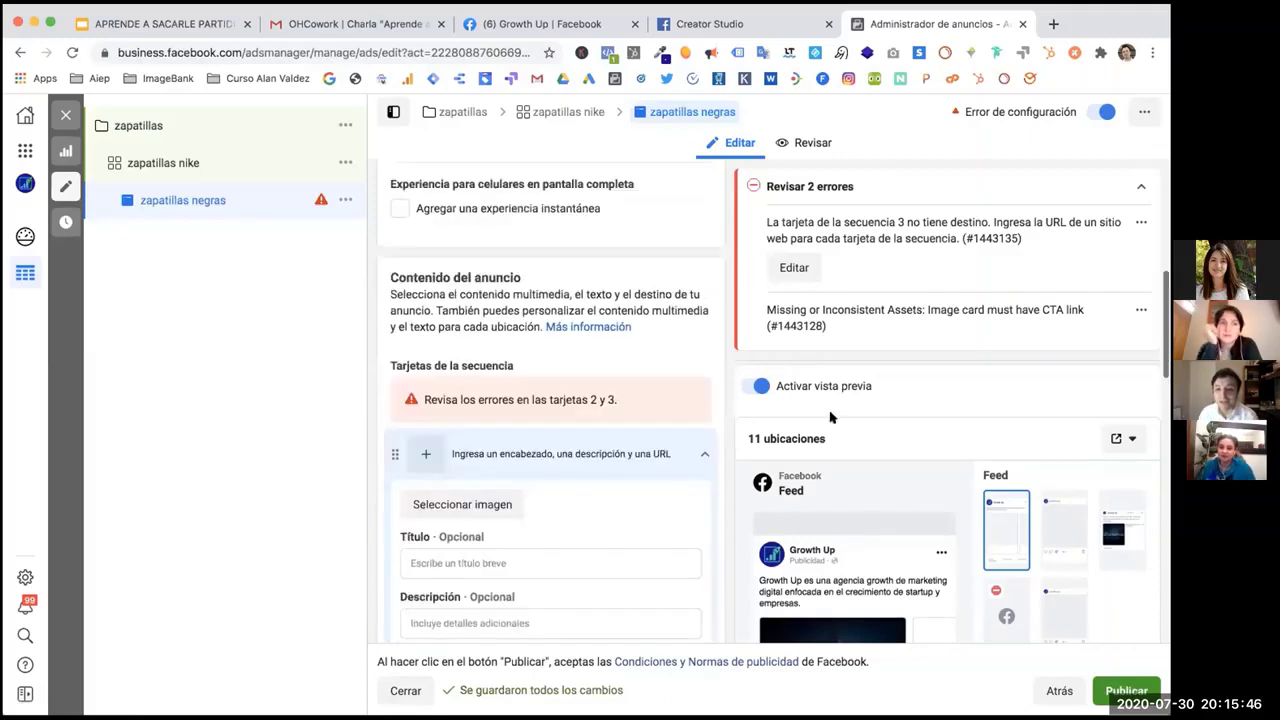
scroll(829, 415, down, 4)
scroll(829, 415, down, 3)
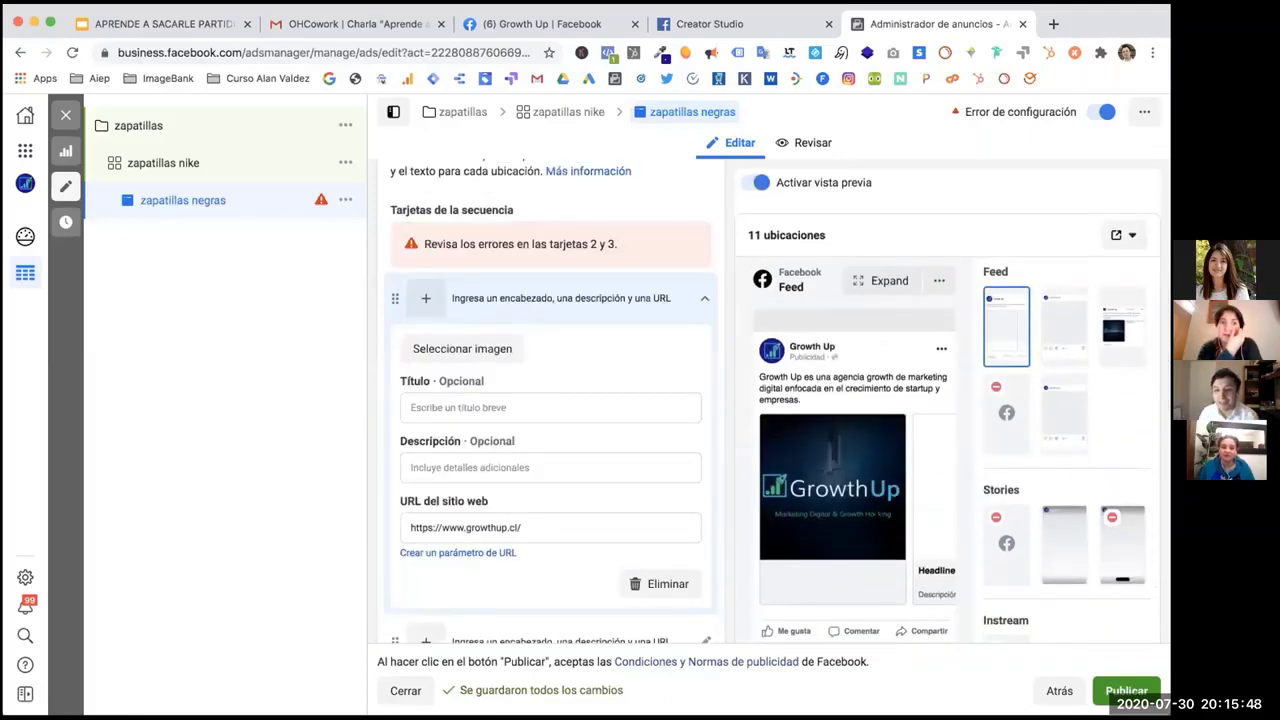
scroll(587, 398, up, 2)
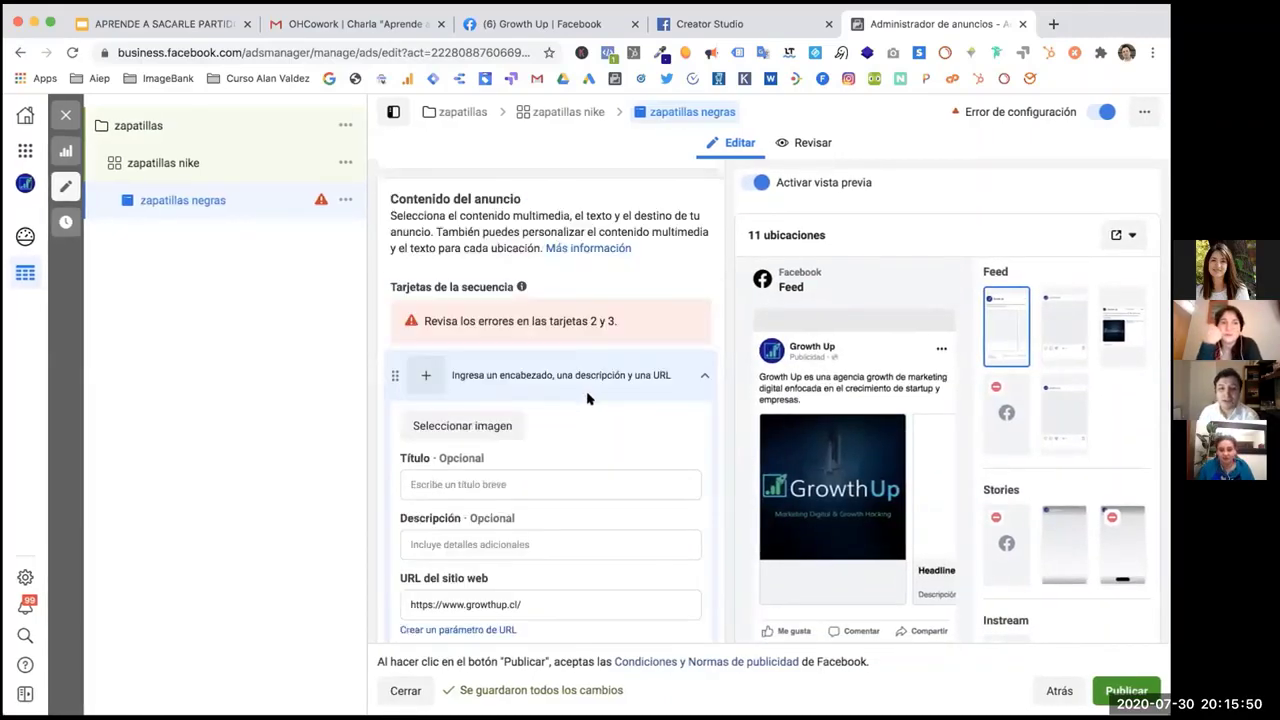
scroll(587, 398, up, 4)
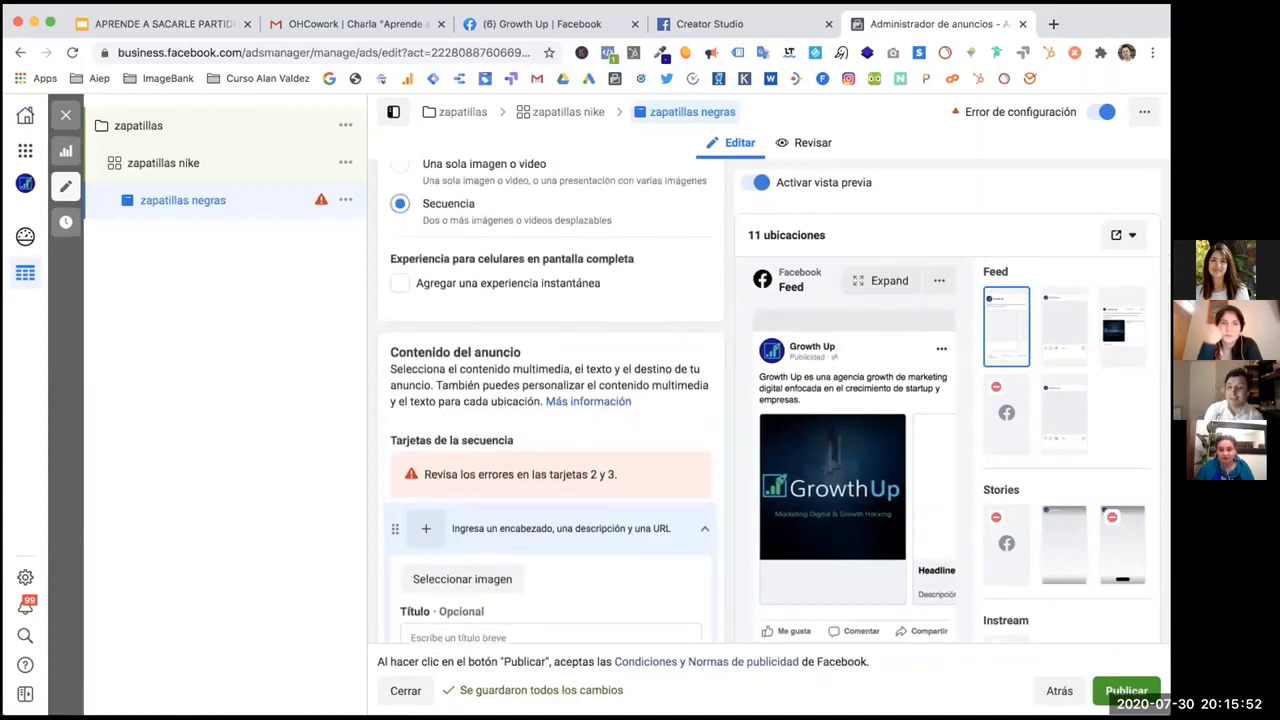
scroll(531, 442, up, 1)
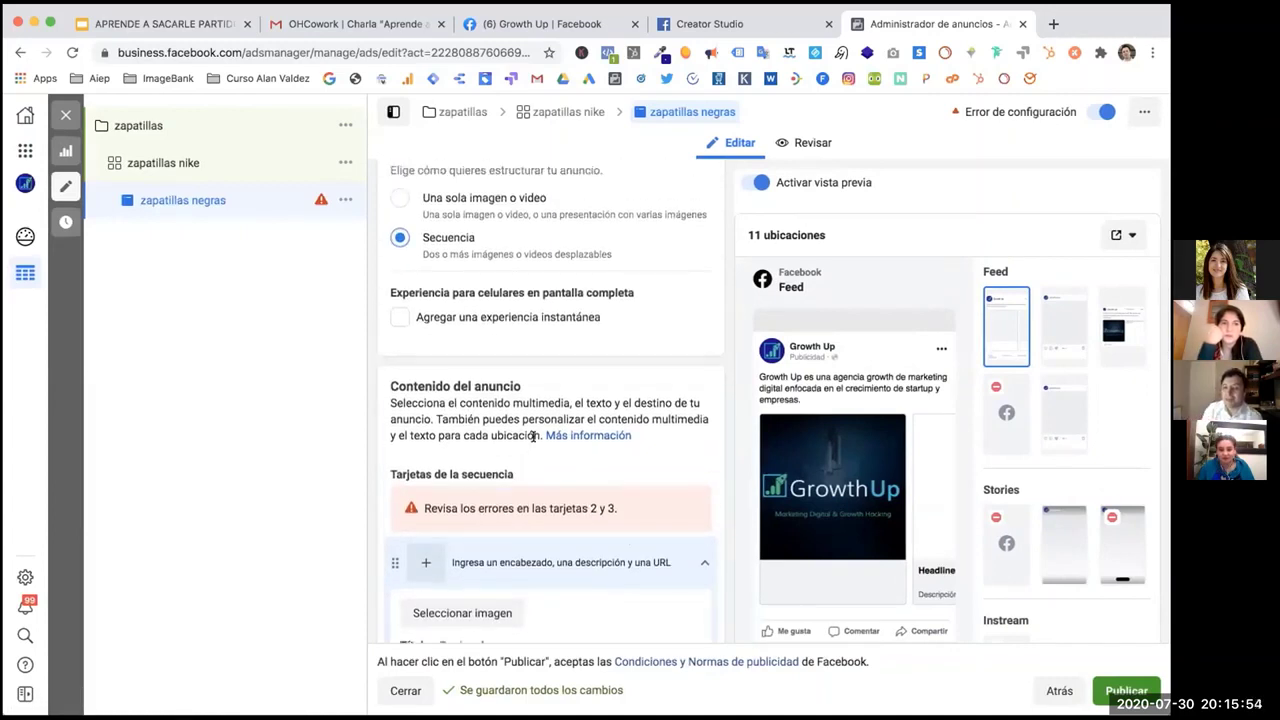
scroll(429, 347, up, 3)
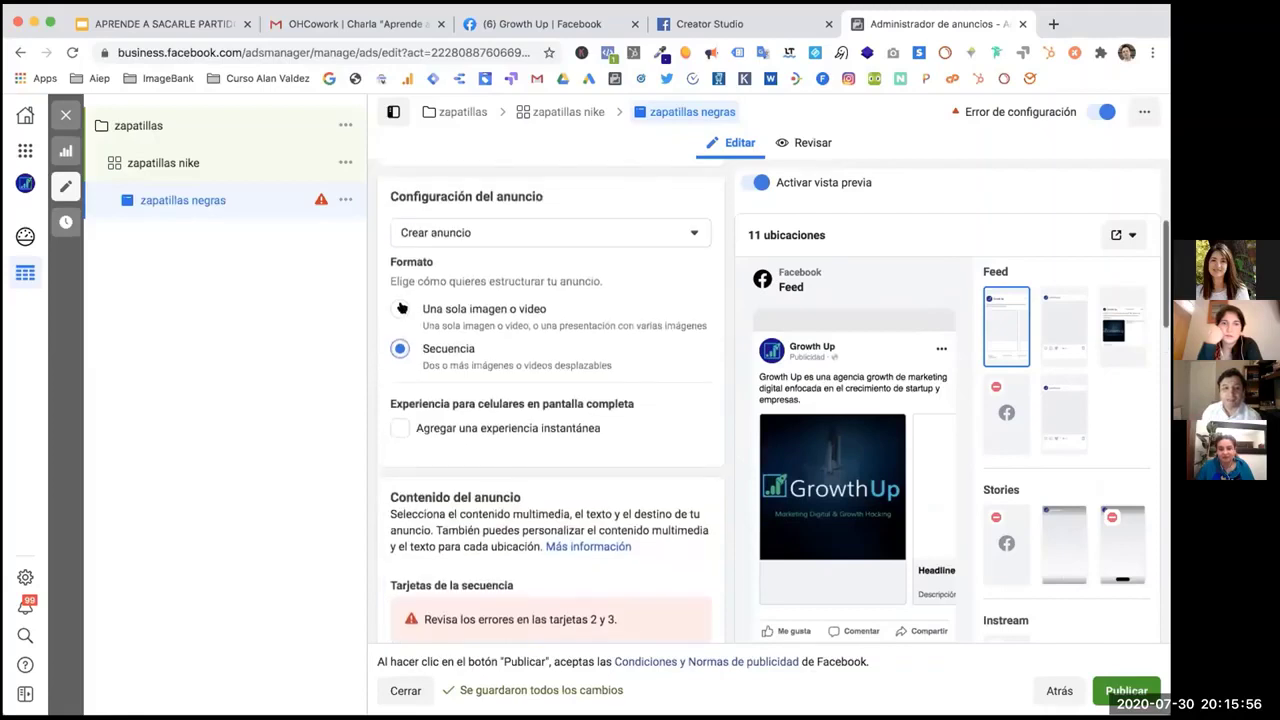
click(400, 313)
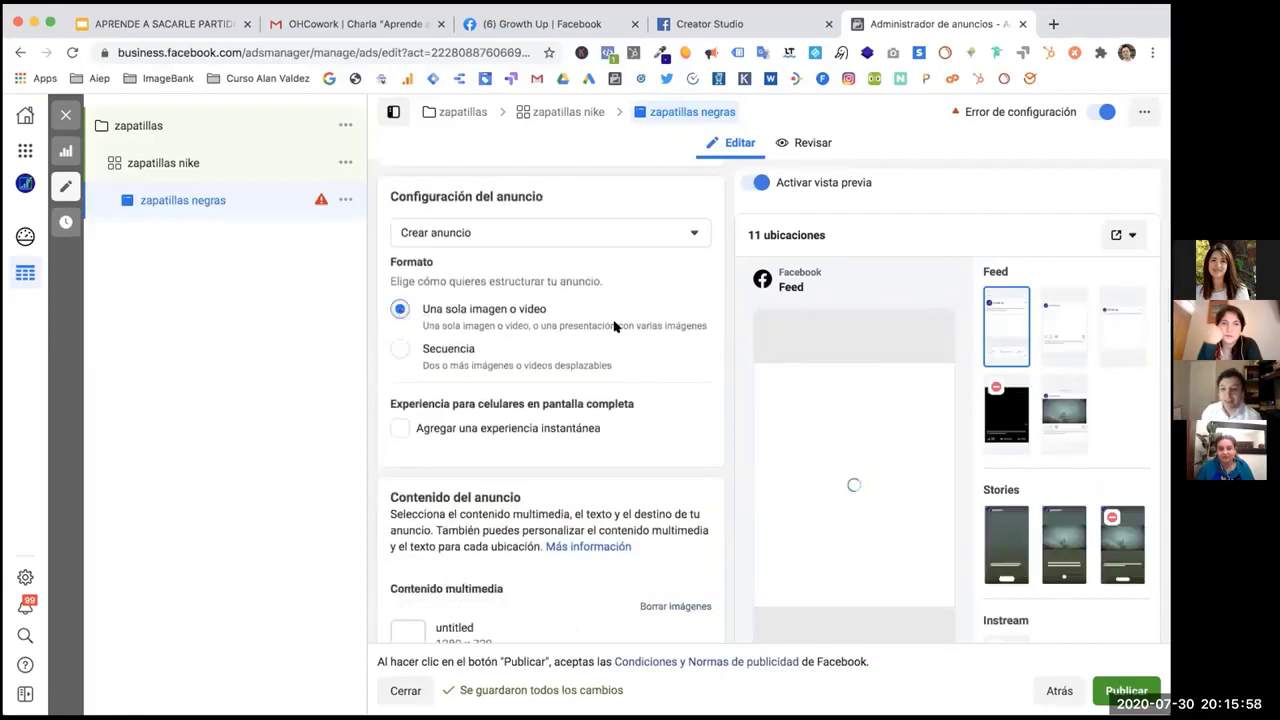
Replace the ad's image by uploading Hom-797x1024.png from the Downloads folder.
scroll(424, 531, down, 3)
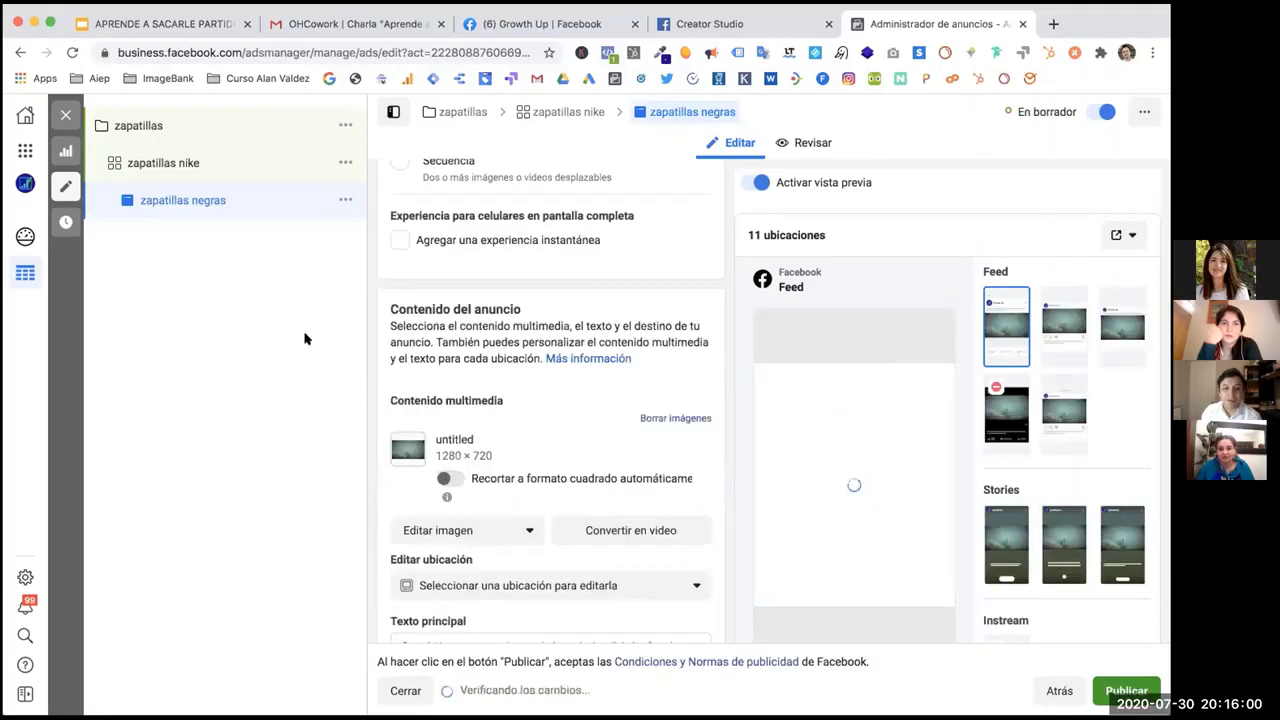
scroll(549, 412, down, 2)
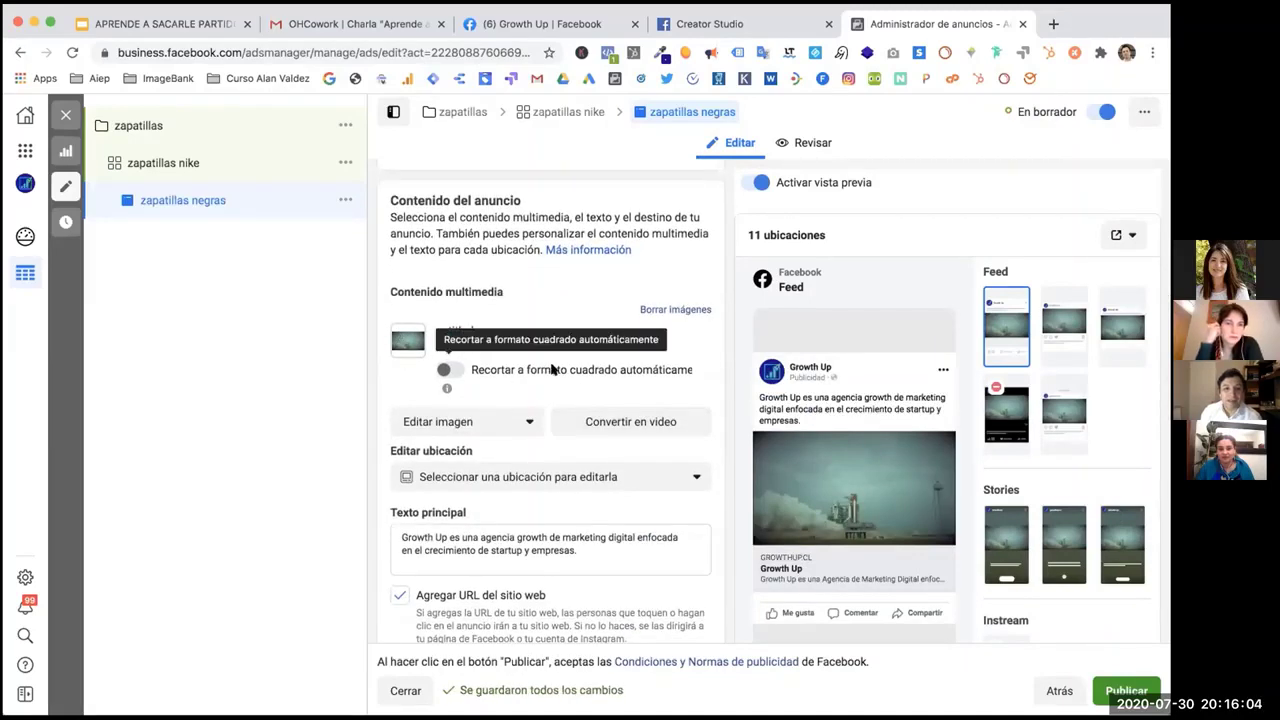
scroll(500, 400, down, 1)
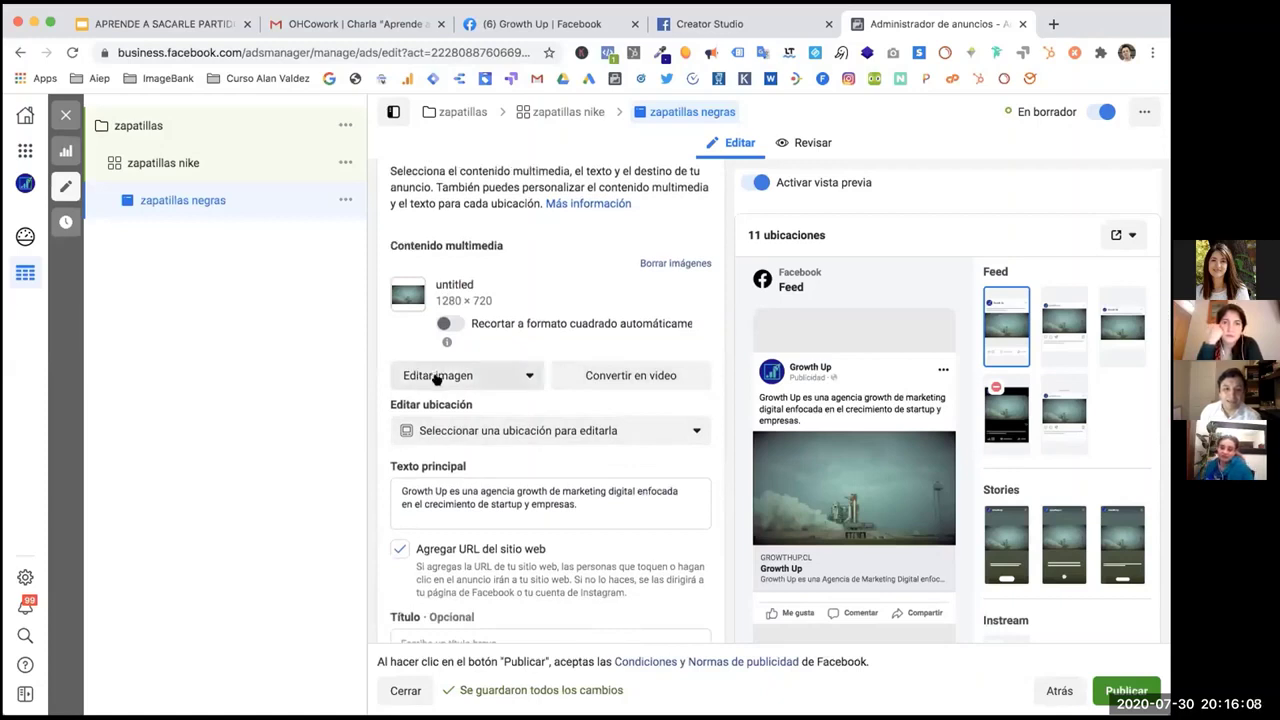
click(481, 379)
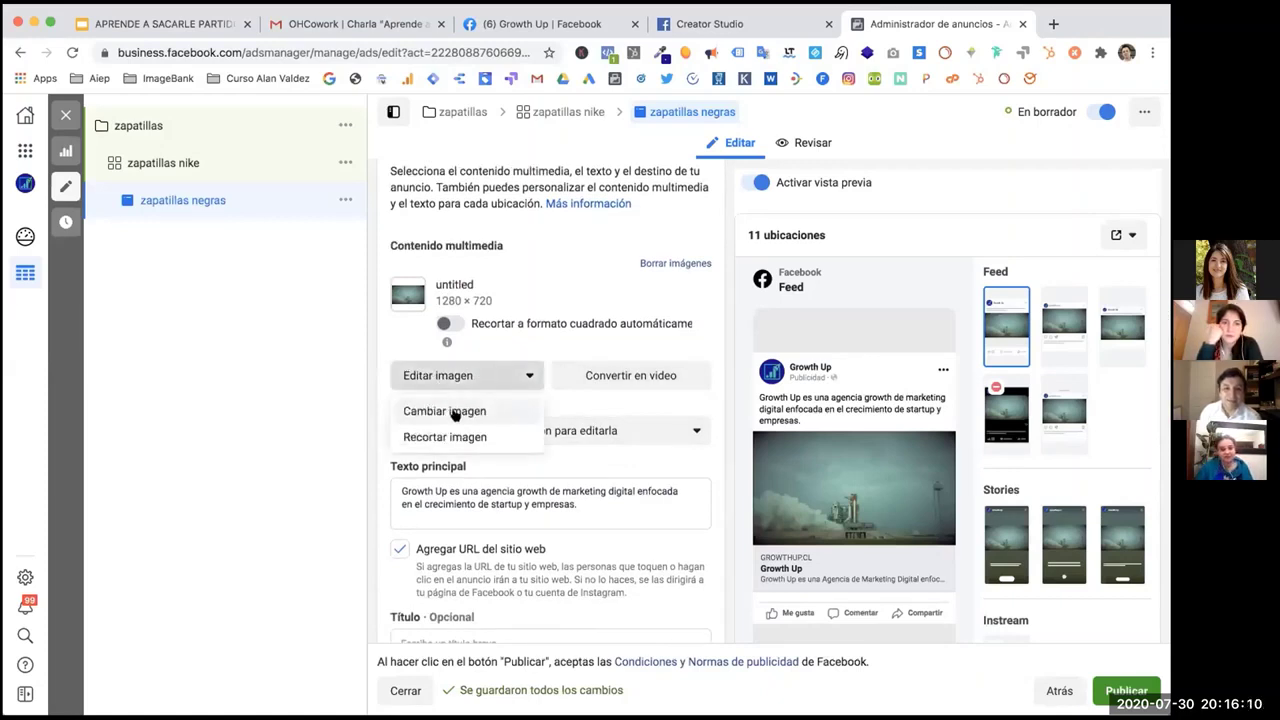
click(455, 412)
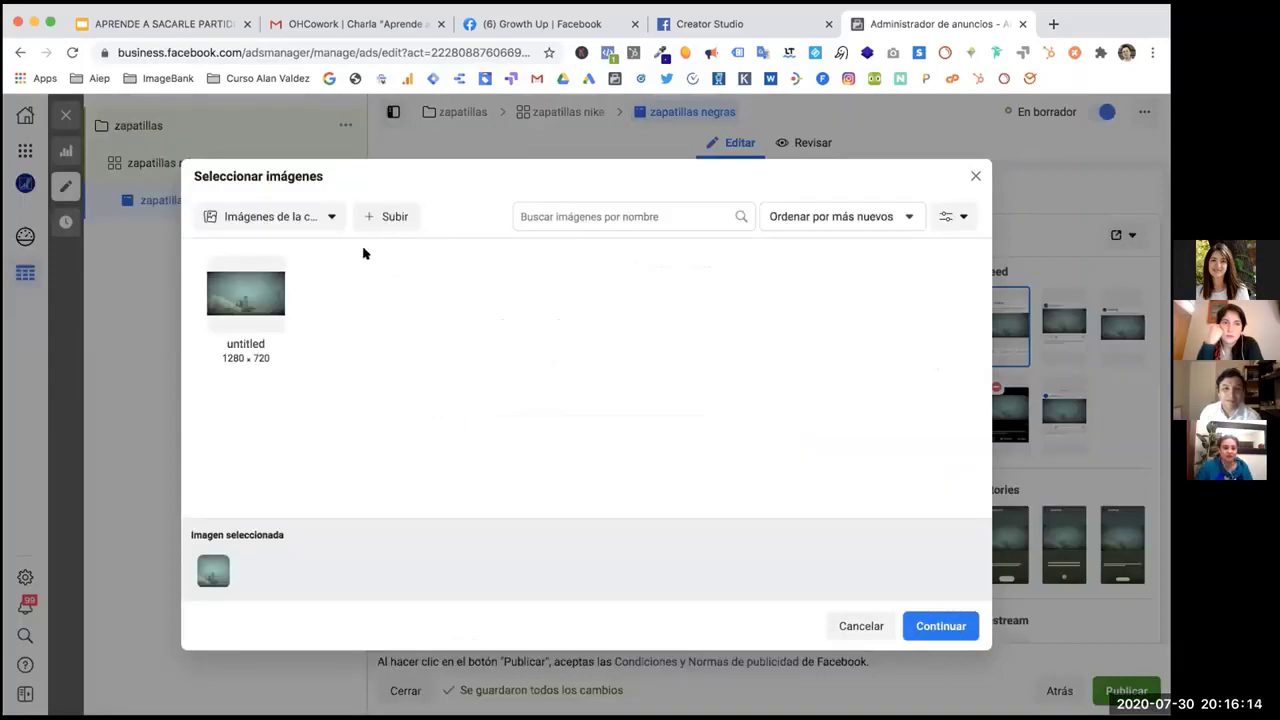
click(388, 216)
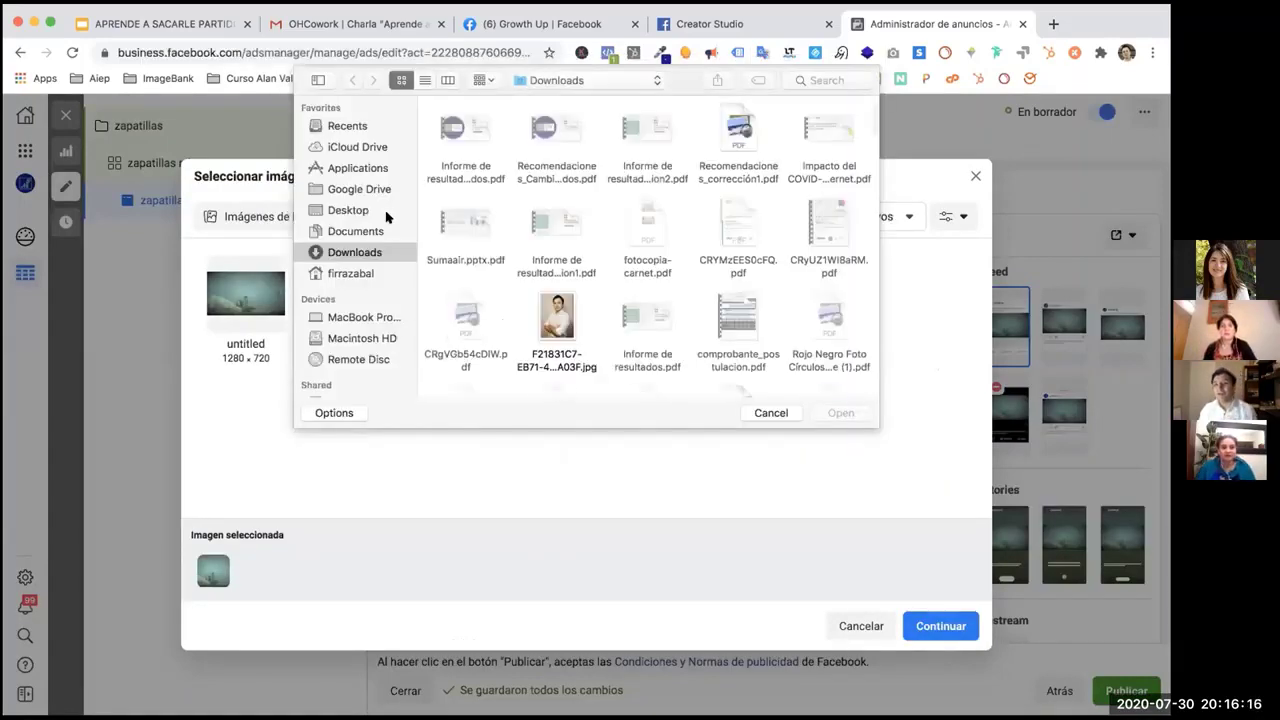
scroll(540, 232, down, 4)
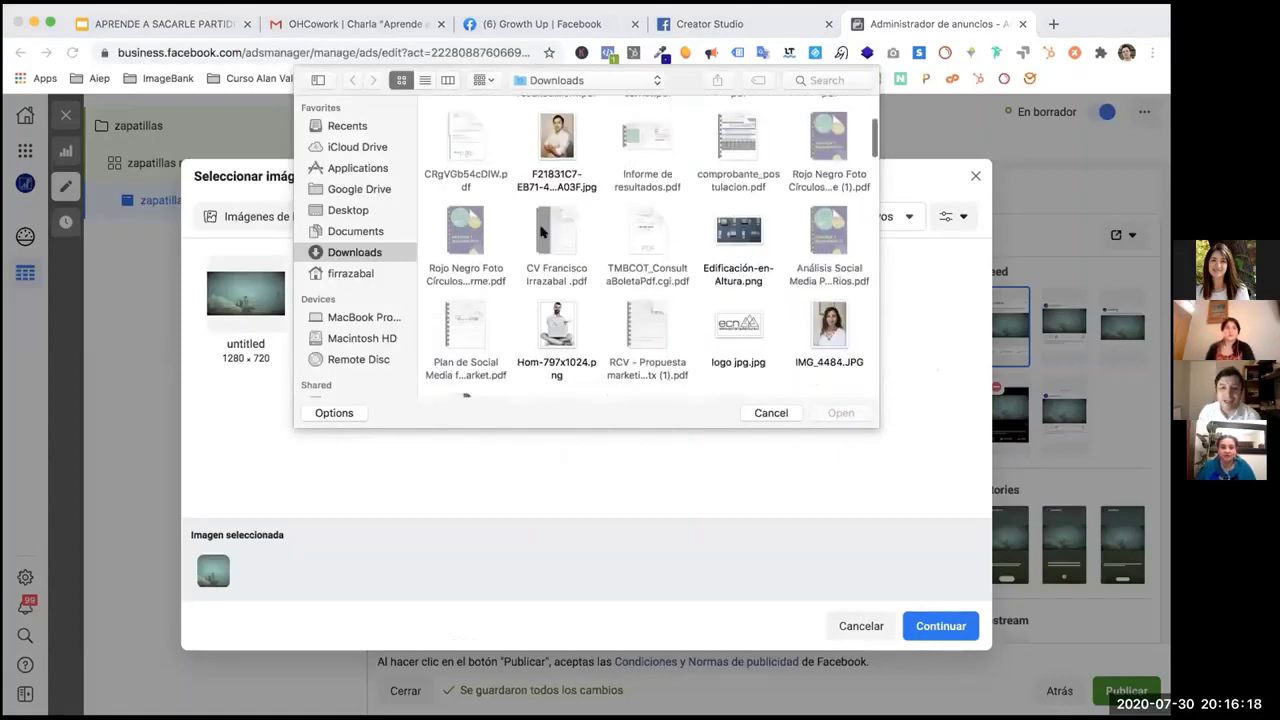
scroll(540, 232, down, 5)
click(557, 165)
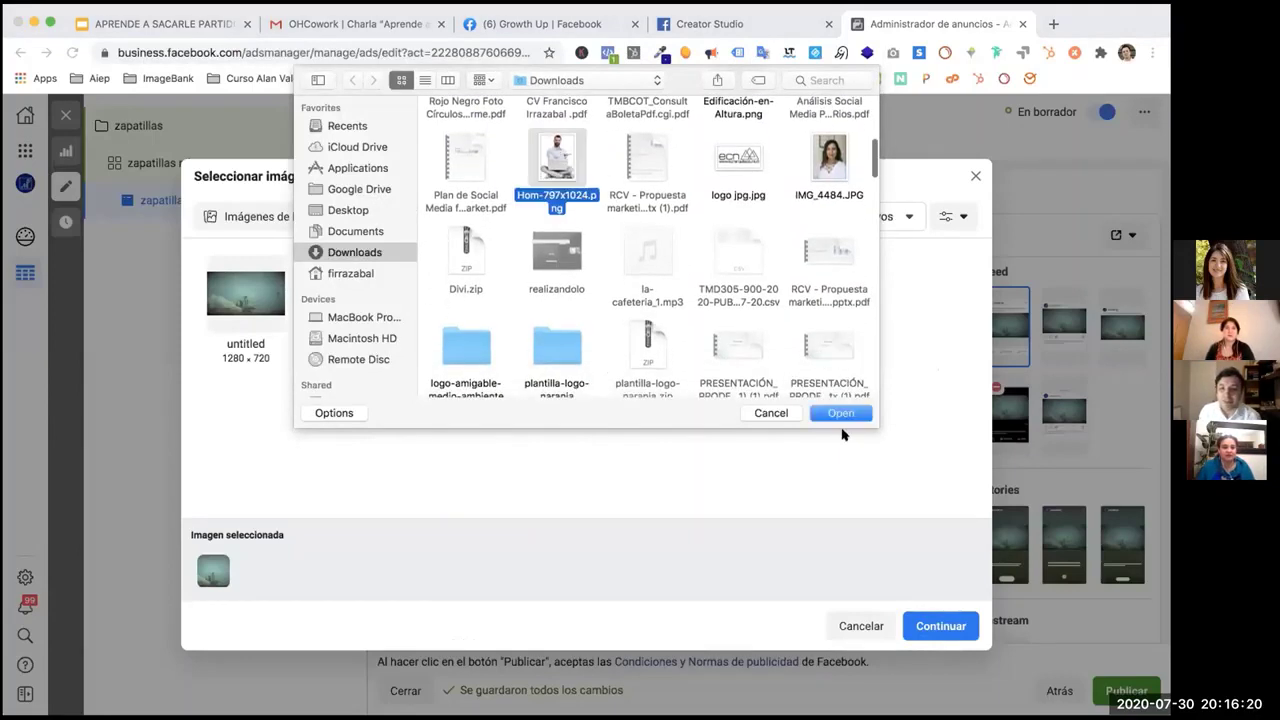
click(841, 413)
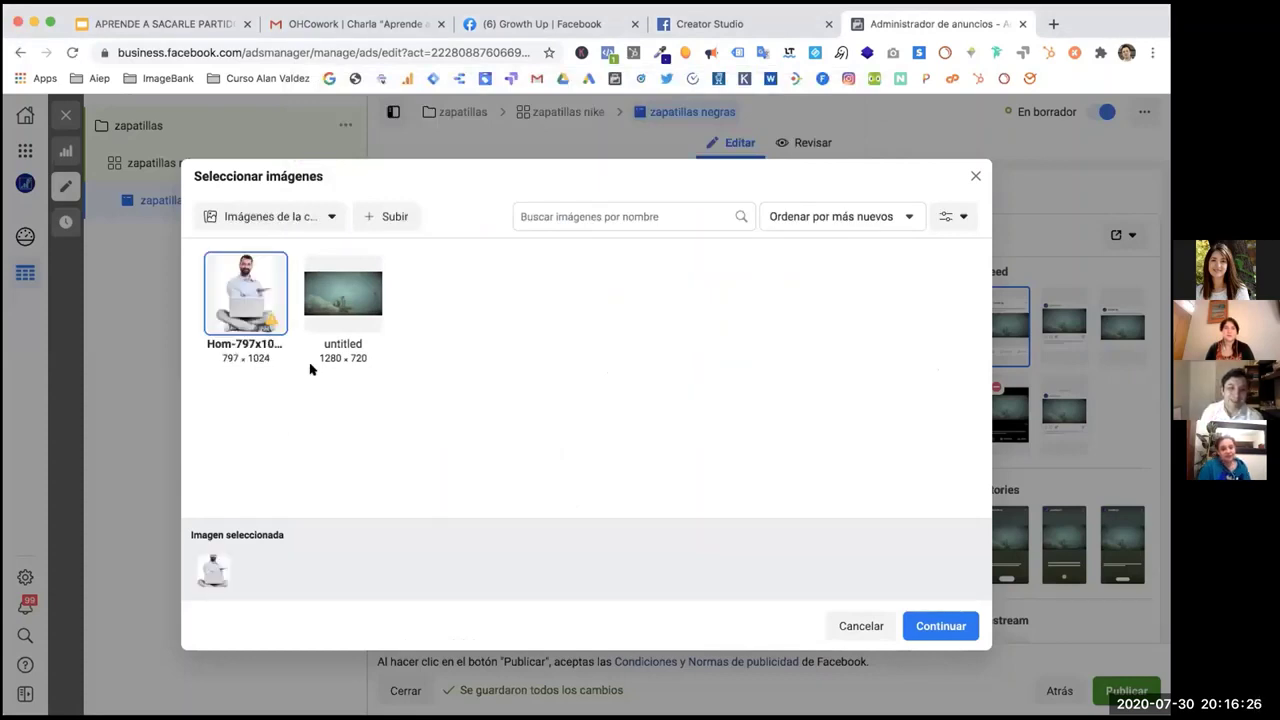
mouse_move(262, 294)
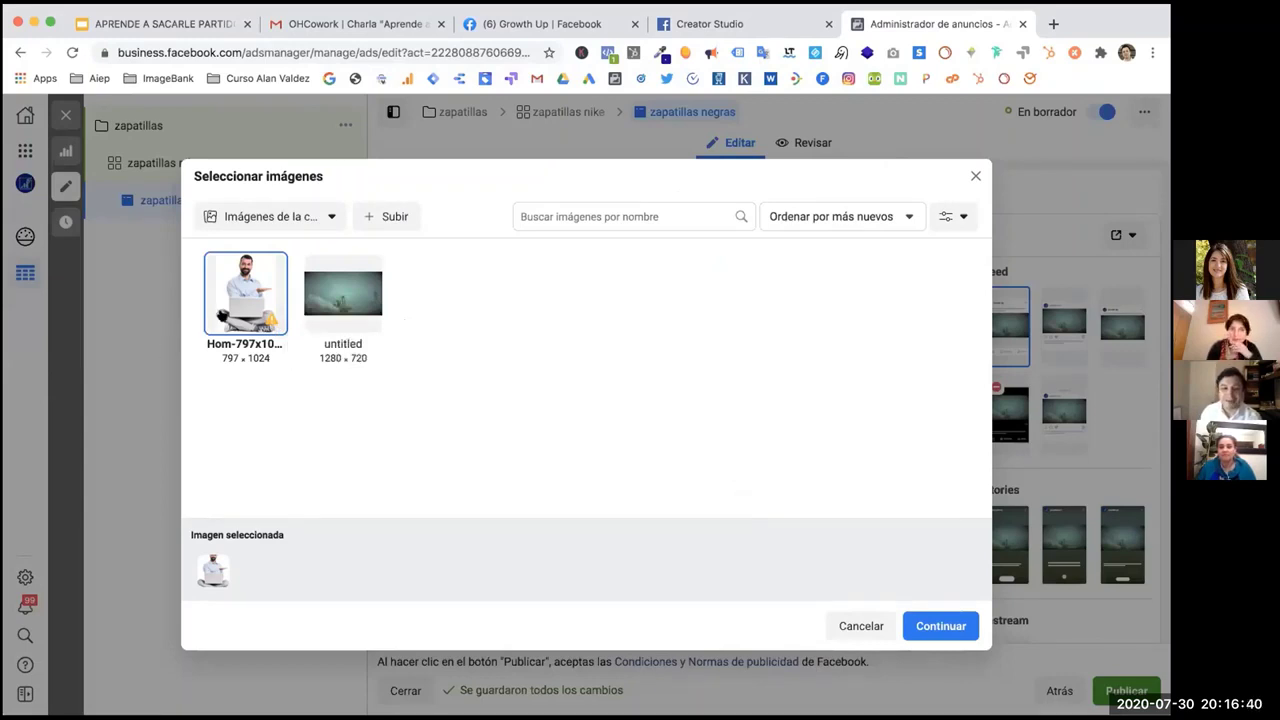
click(940, 627)
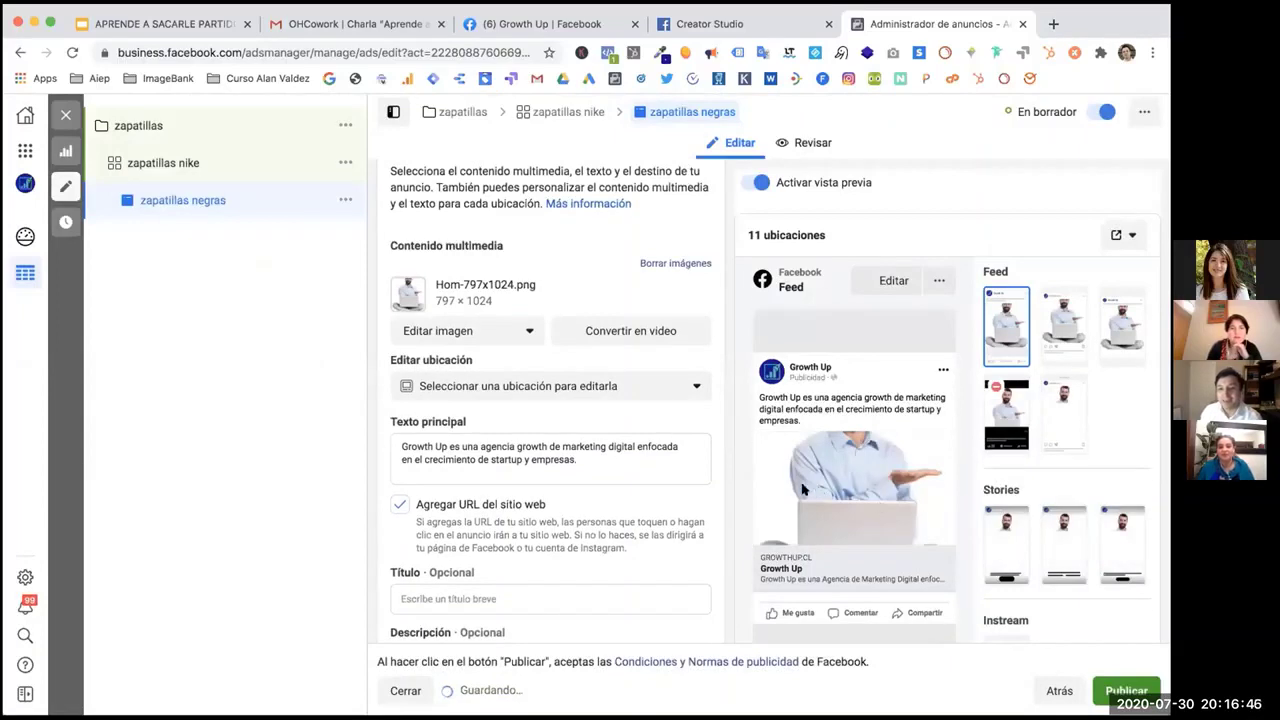
Preview the ad in Facebook Stories, Instagram Stories and the Sección "Explorar" de Instagram placement.
scroll(810, 373, down, 3)
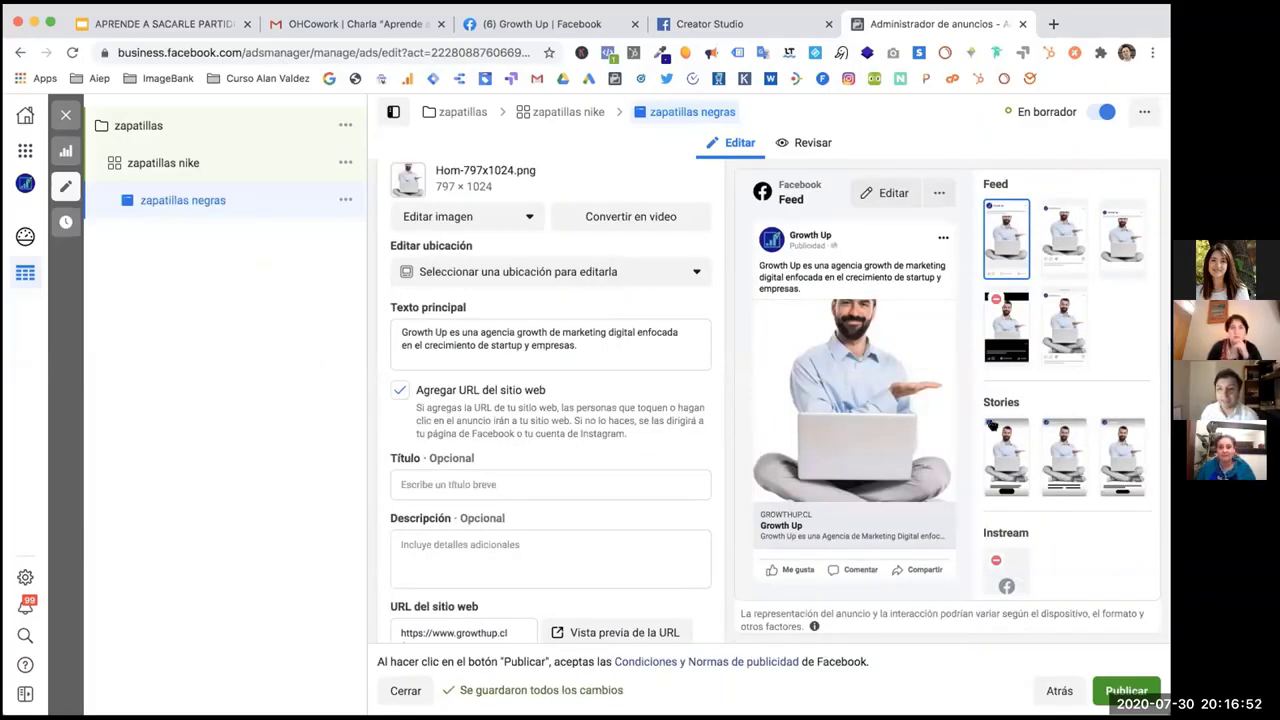
click(1001, 455)
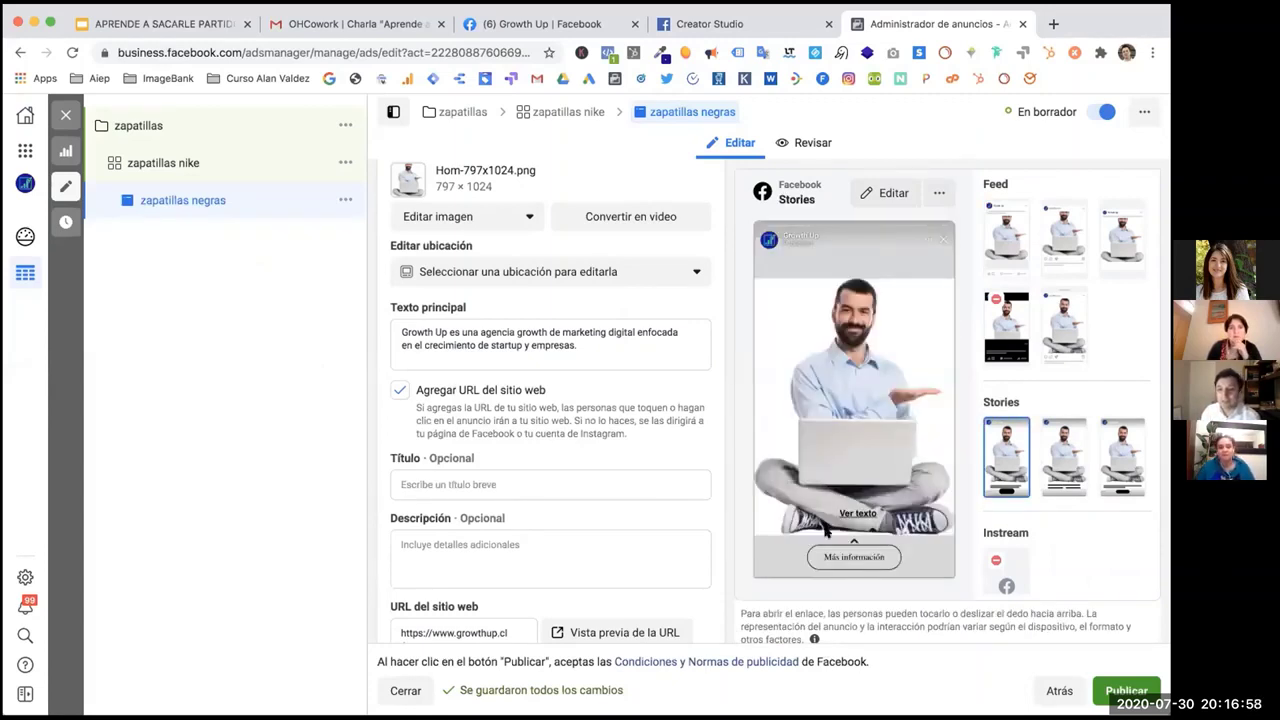
click(1050, 438)
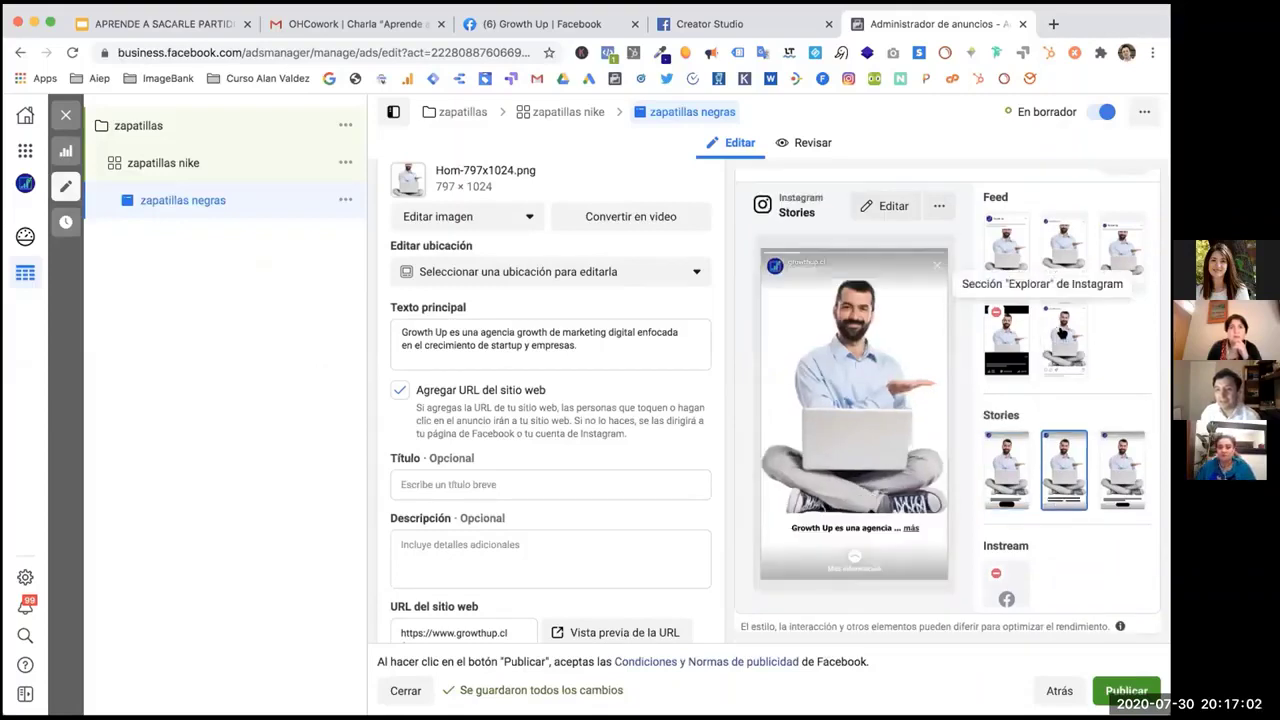
click(1063, 333)
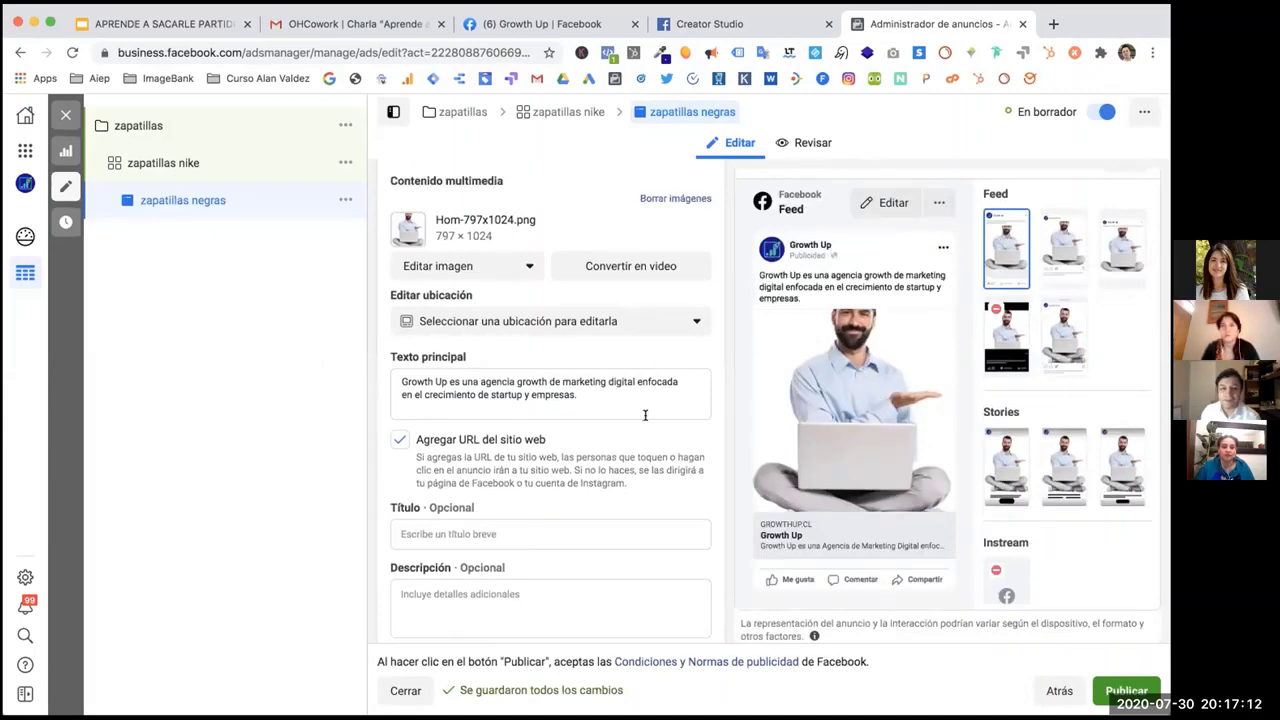
Examine the ad's Texto principal, Título, Descripción, URL del sitio web and Enlace visible fields without editing them.
scroll(645, 415, down, 1)
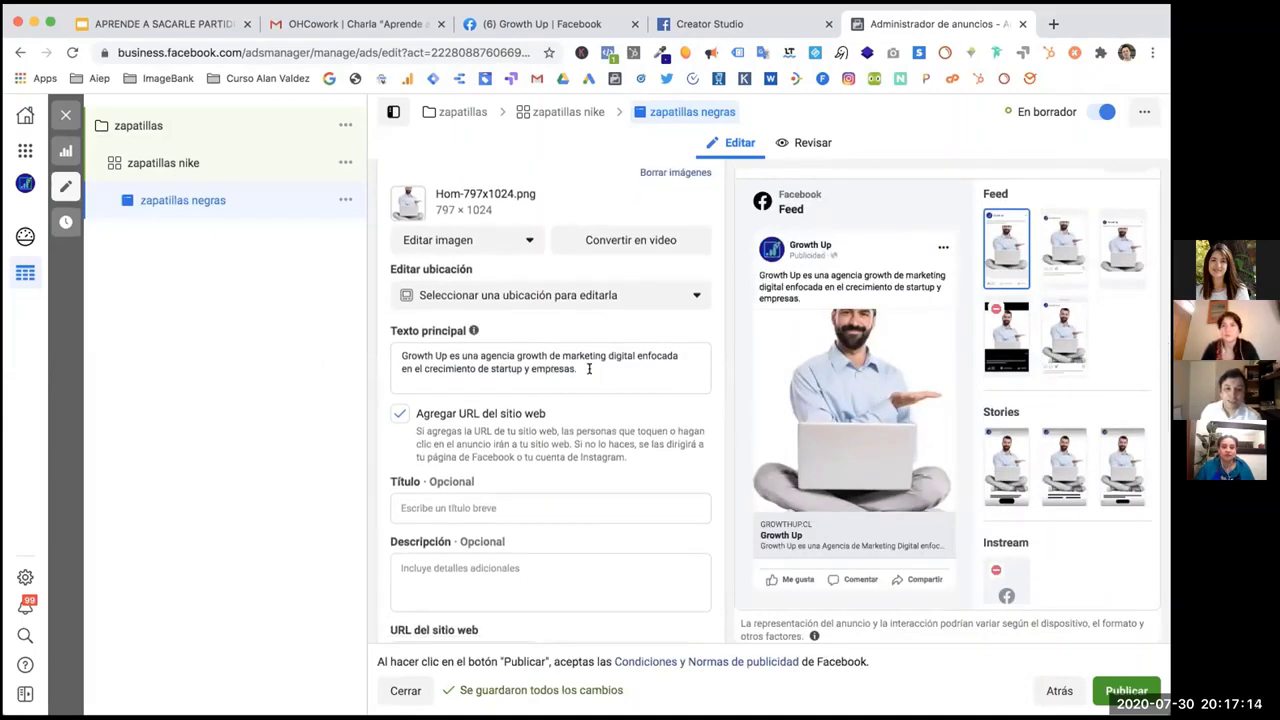
drag(589, 369, 388, 348)
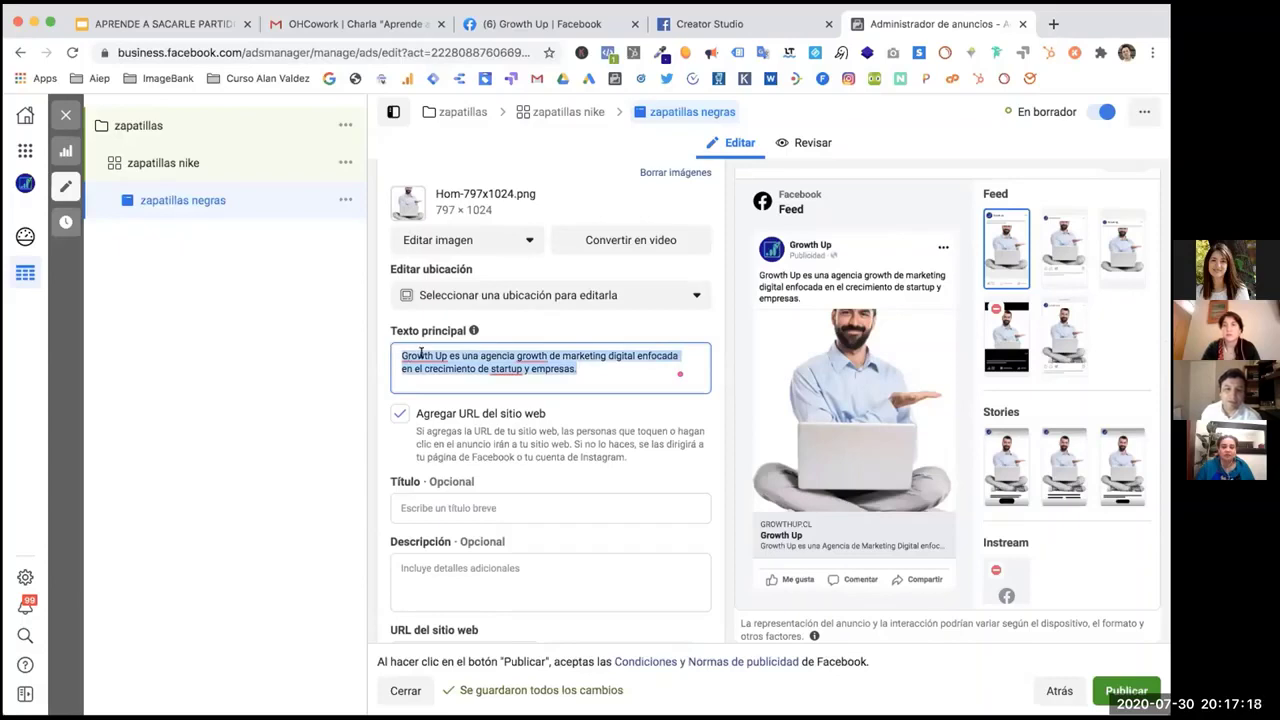
scroll(558, 430, down, 3)
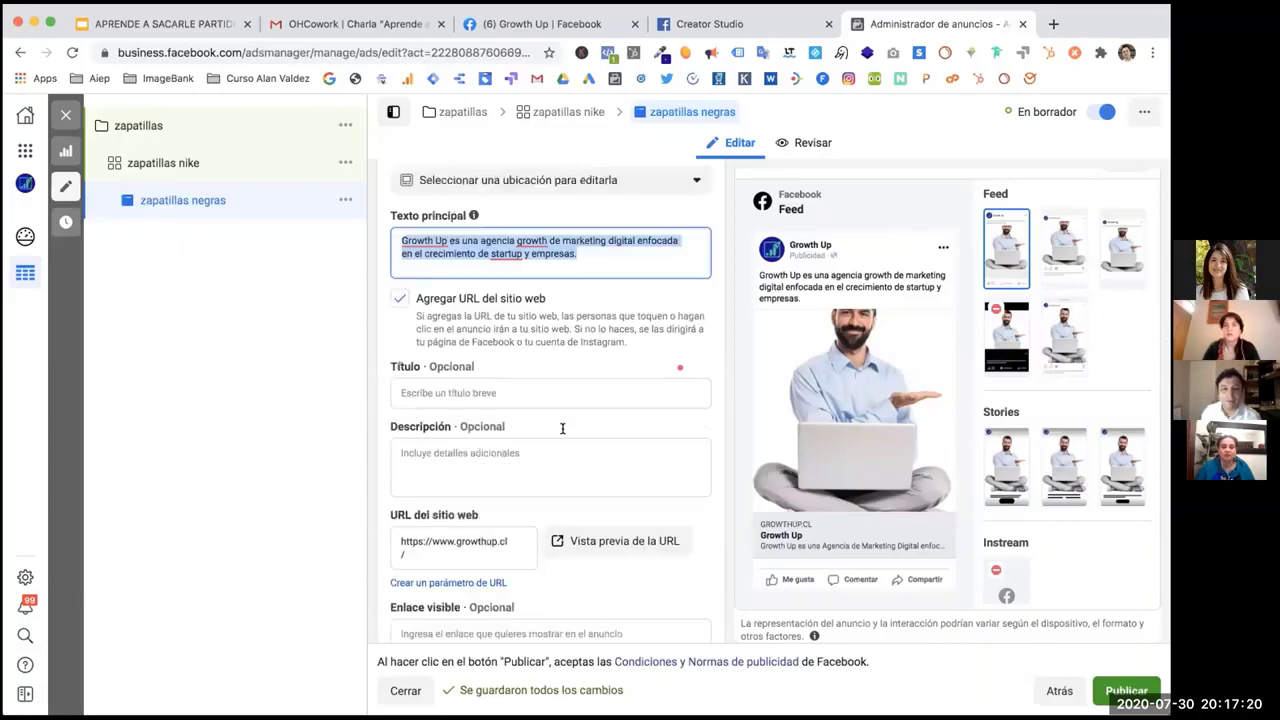
click(452, 340)
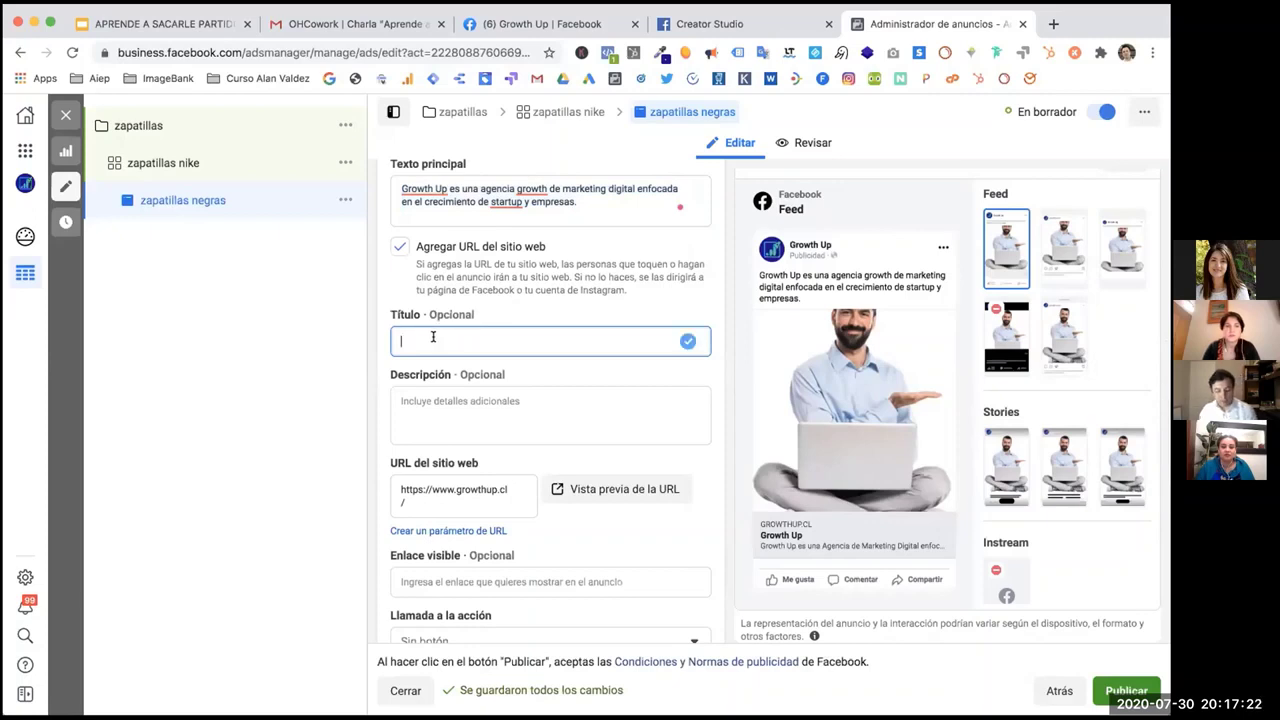
click(445, 406)
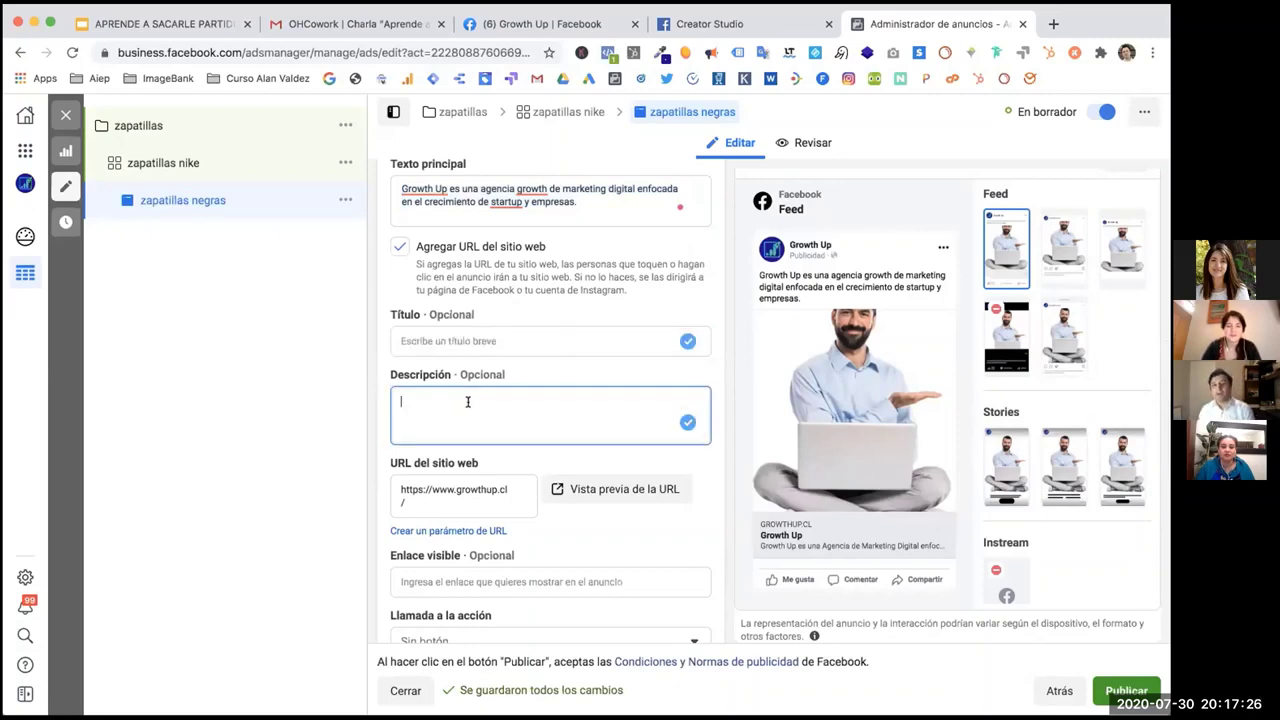
click(450, 339)
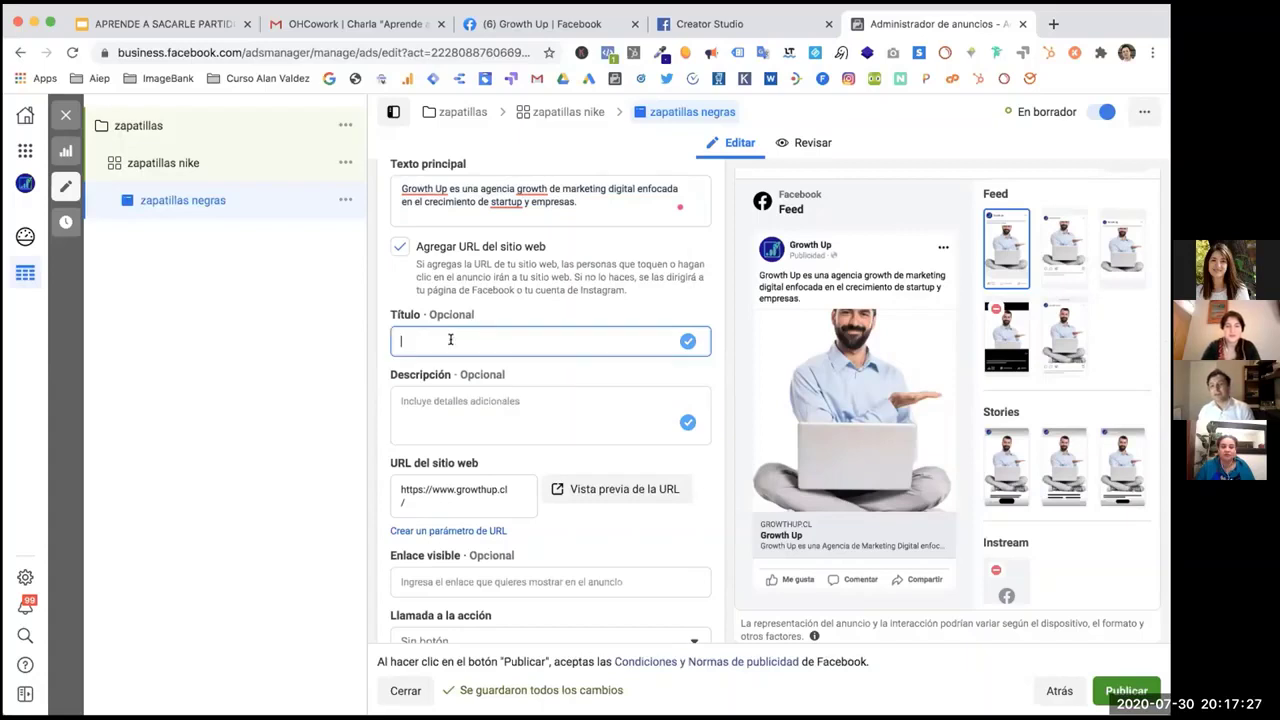
click(414, 400)
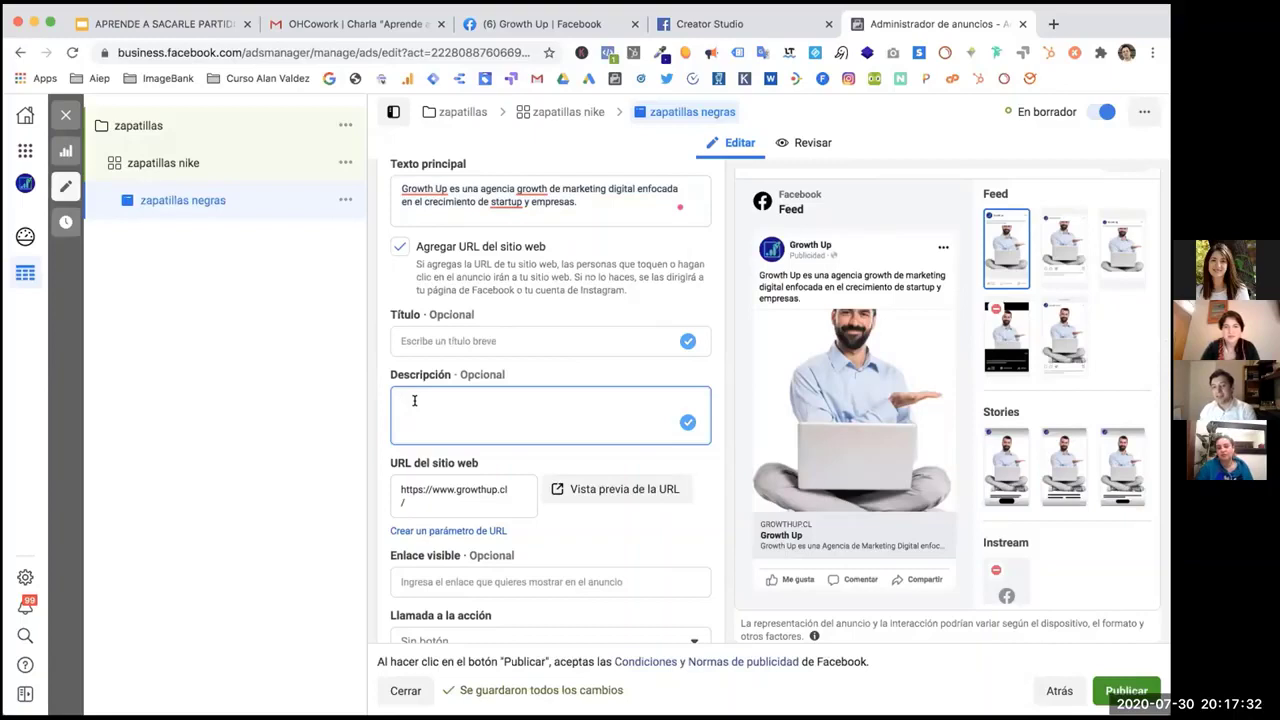
scroll(480, 466, down, 2)
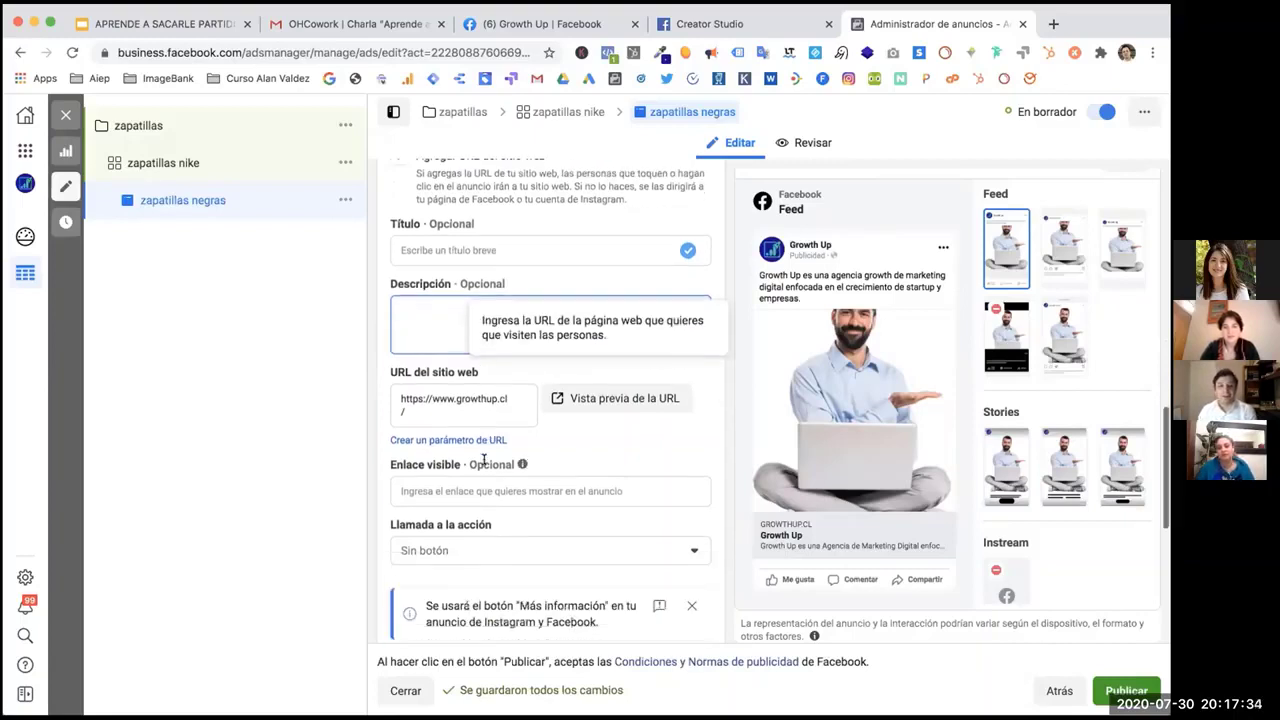
drag(424, 411, 397, 396)
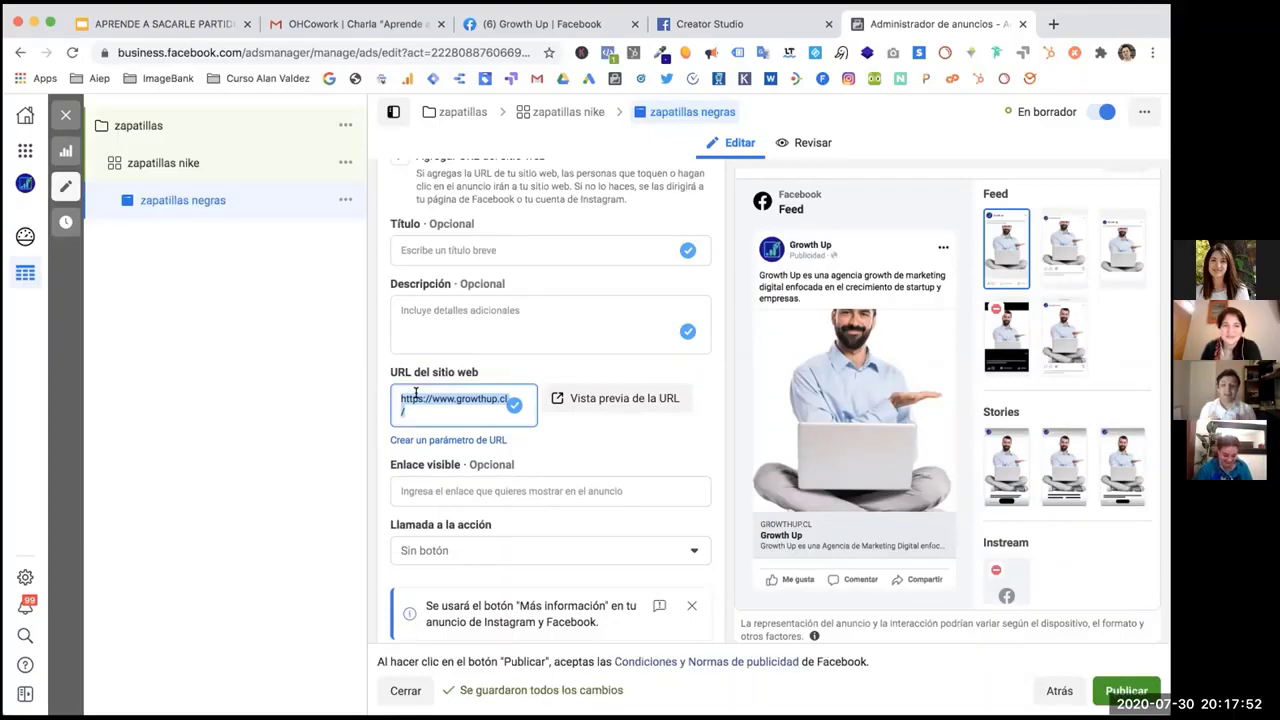
scroll(505, 445, down, 2)
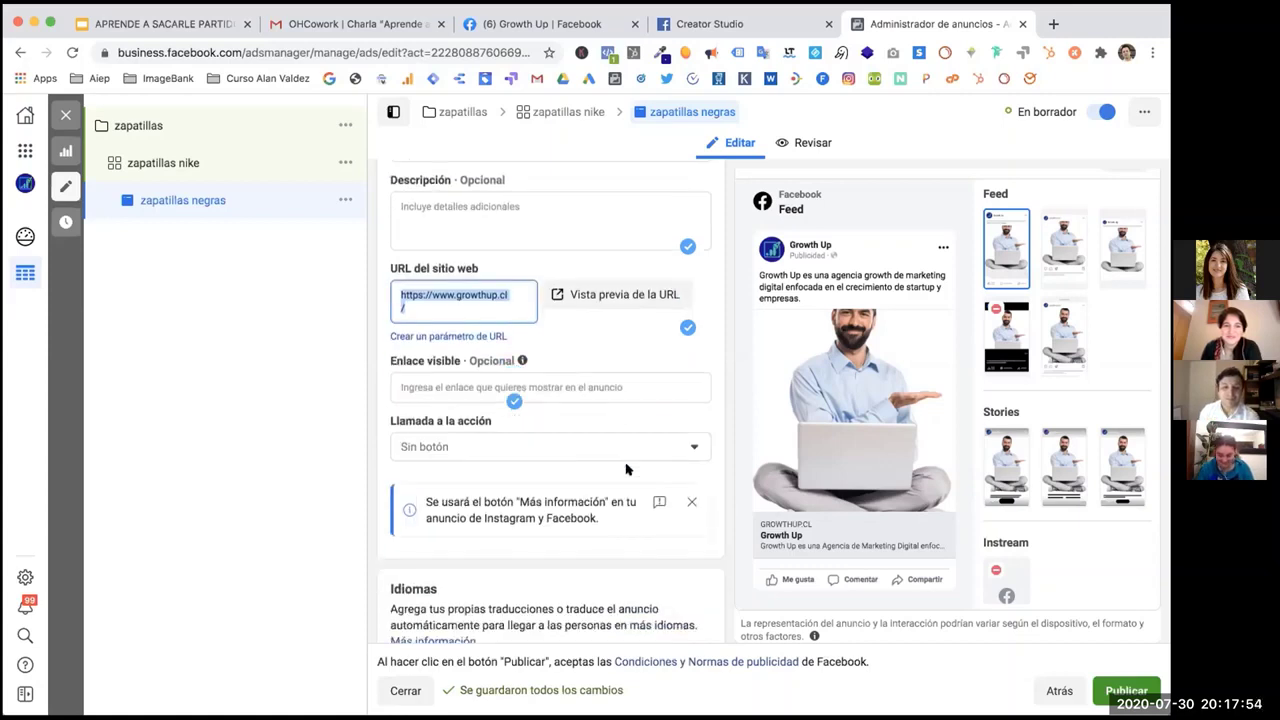
click(412, 388)
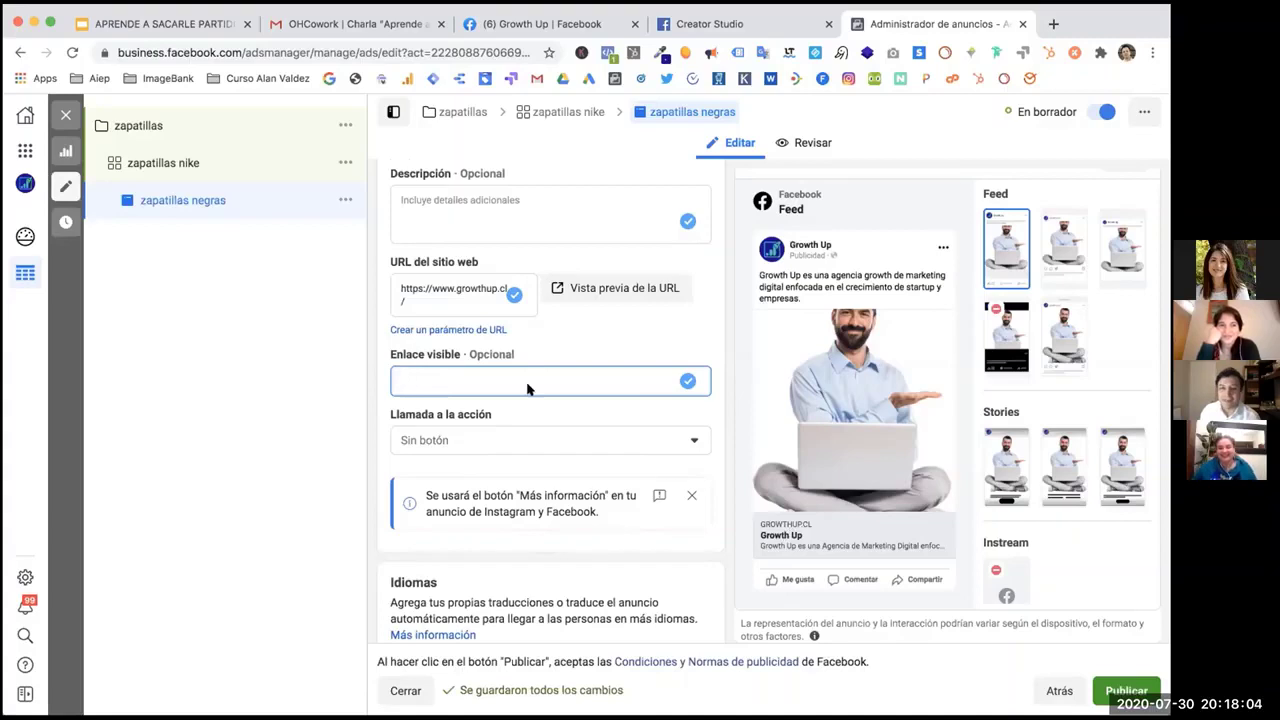
Look through the Llamada a la acción options and set the ad's button to Cotizar.
scroll(545, 390, down, 2)
click(574, 357)
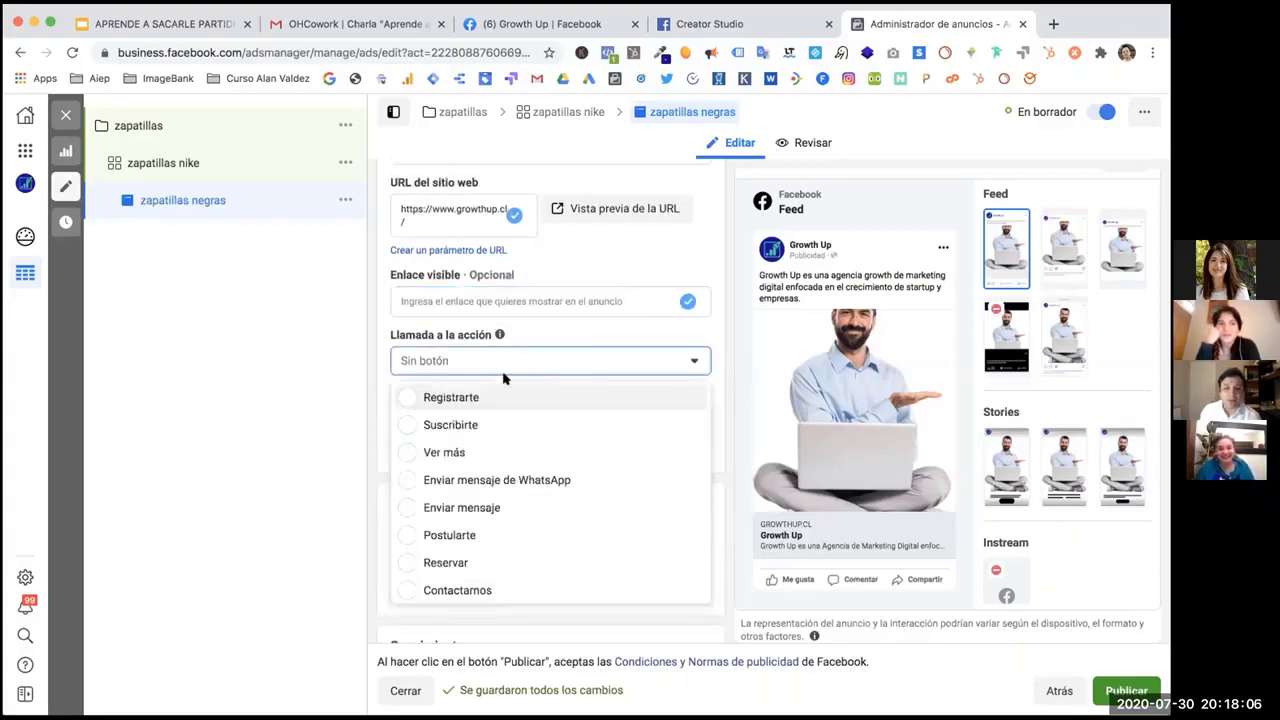
scroll(440, 538, down, 1)
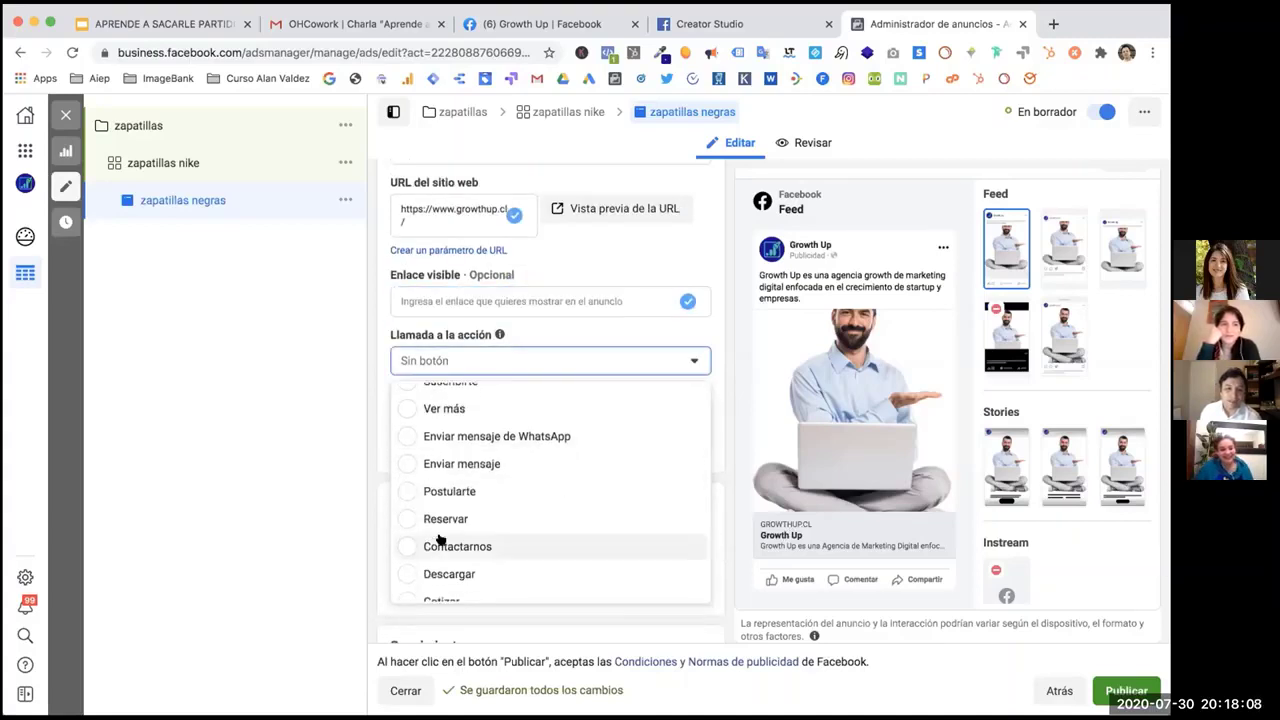
scroll(440, 540, down, 4)
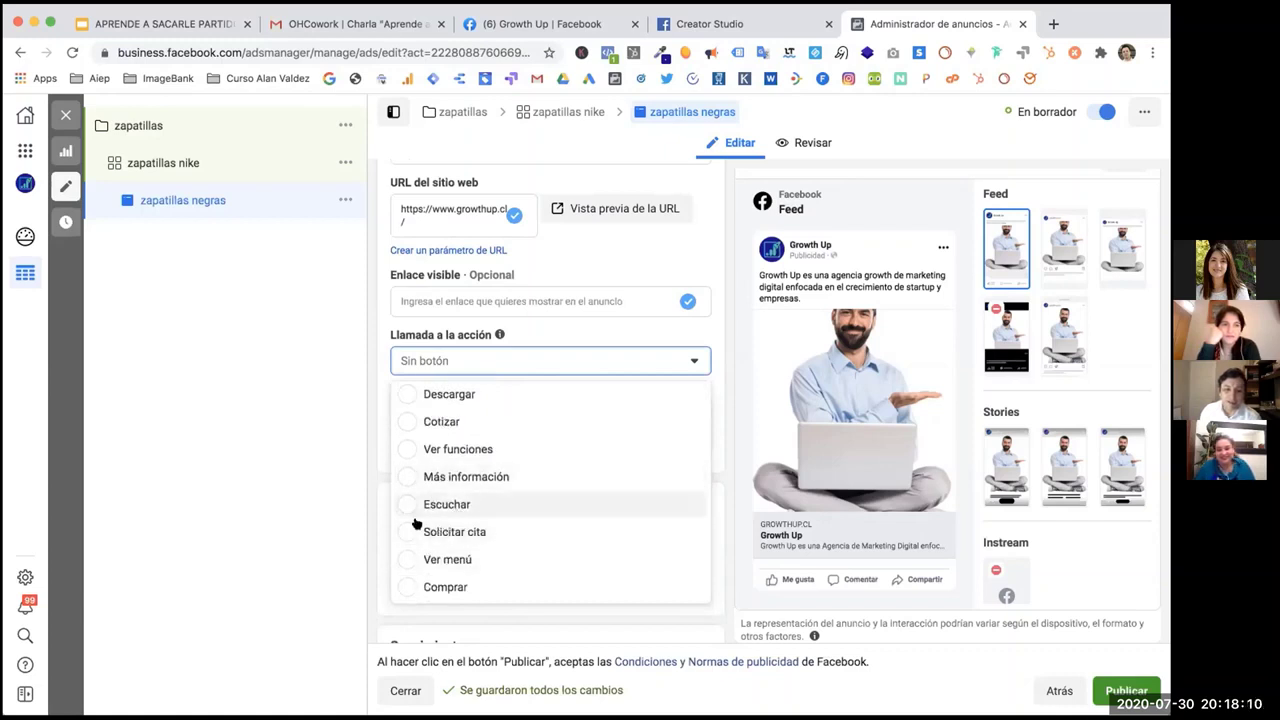
scroll(443, 528, down, 4)
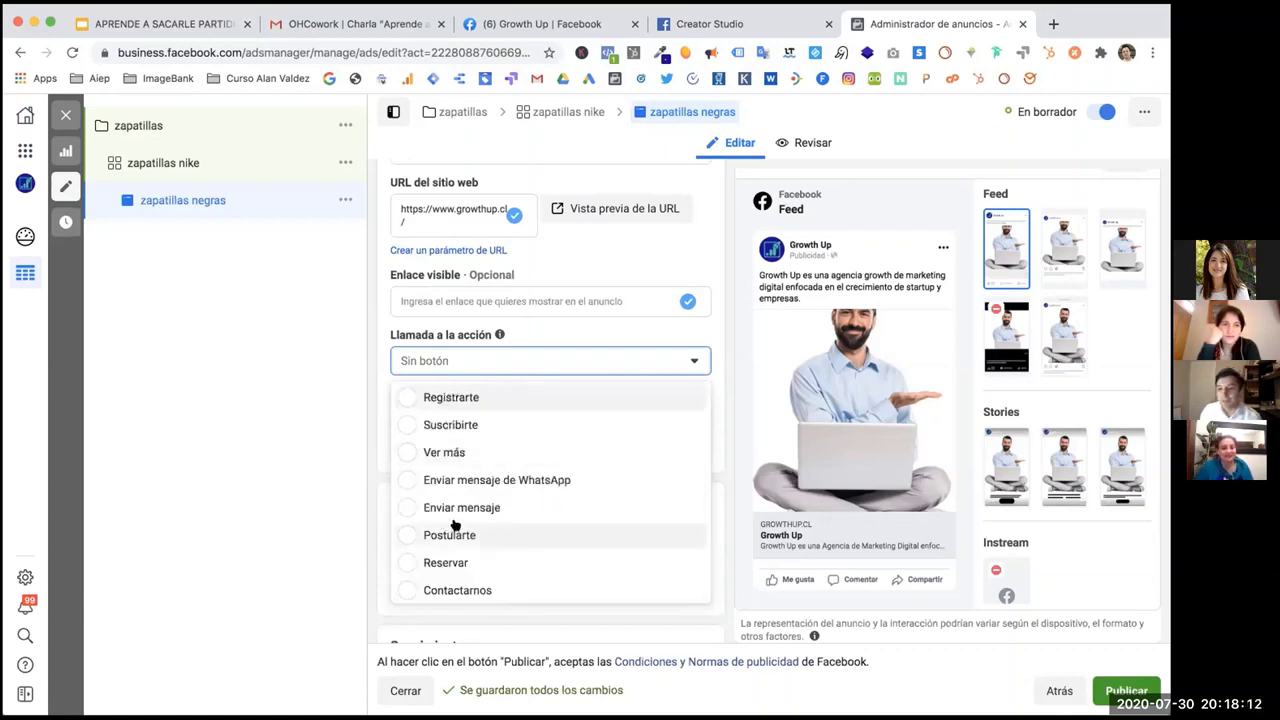
scroll(452, 525, down, 4)
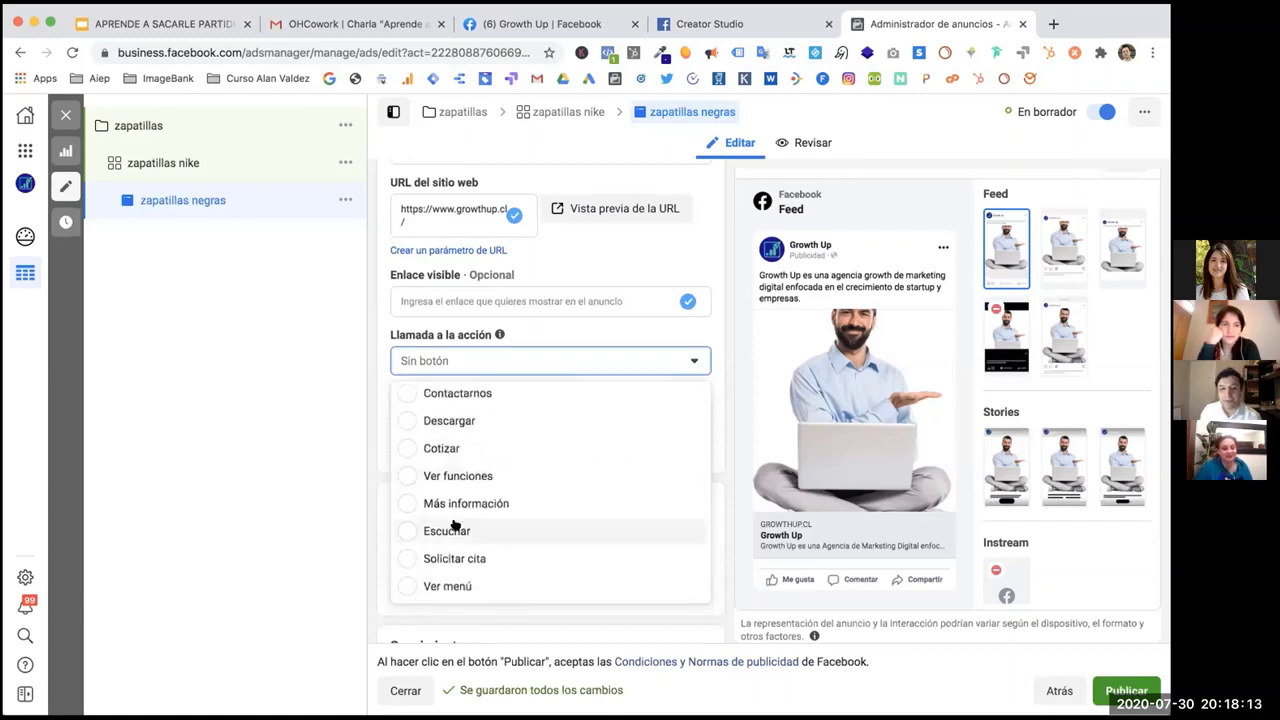
click(403, 456)
Look over the Idiomas and Seguimiento sections, publish the zapatillas negras ad, and review its settings.
scroll(603, 452, down, 3)
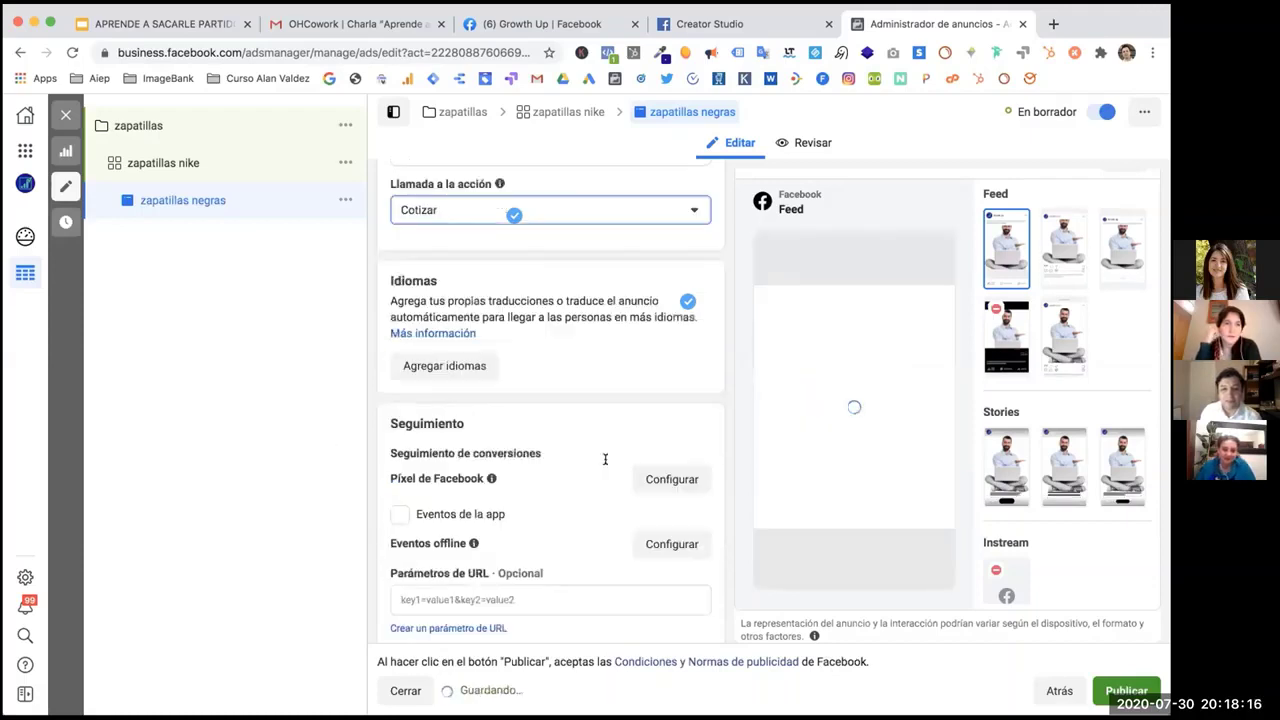
scroll(605, 459, down, 1)
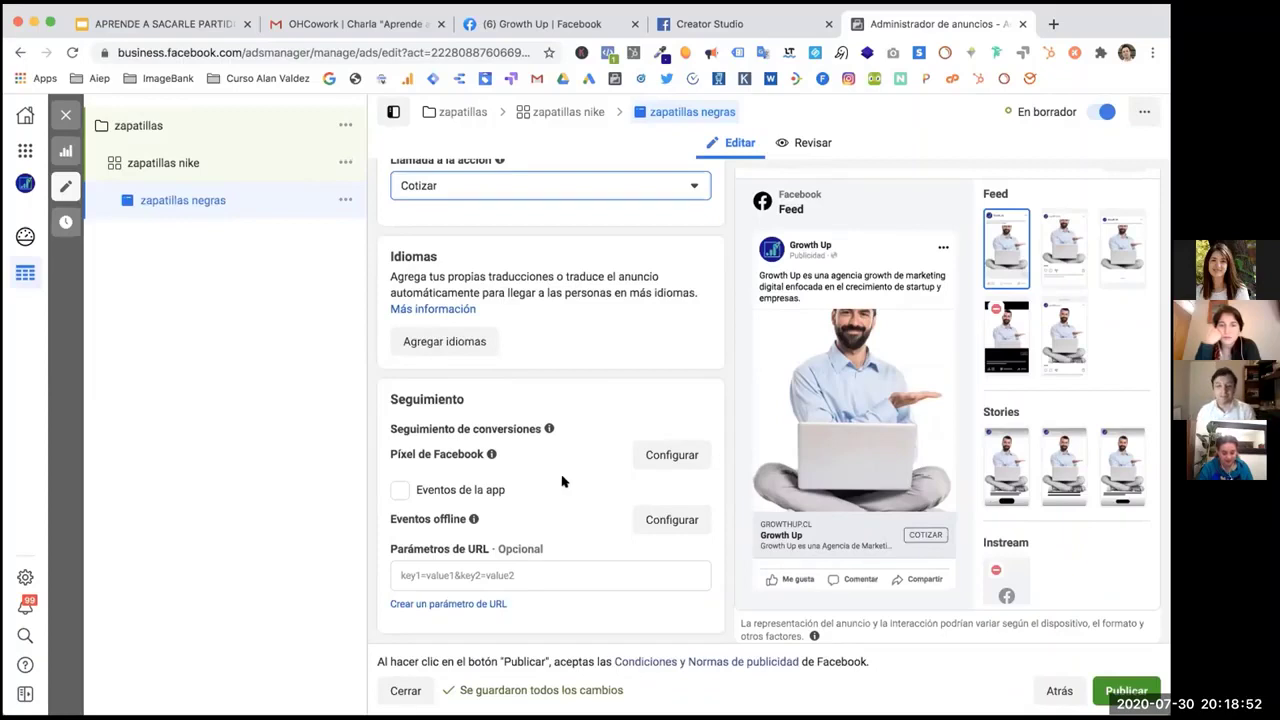
click(1128, 692)
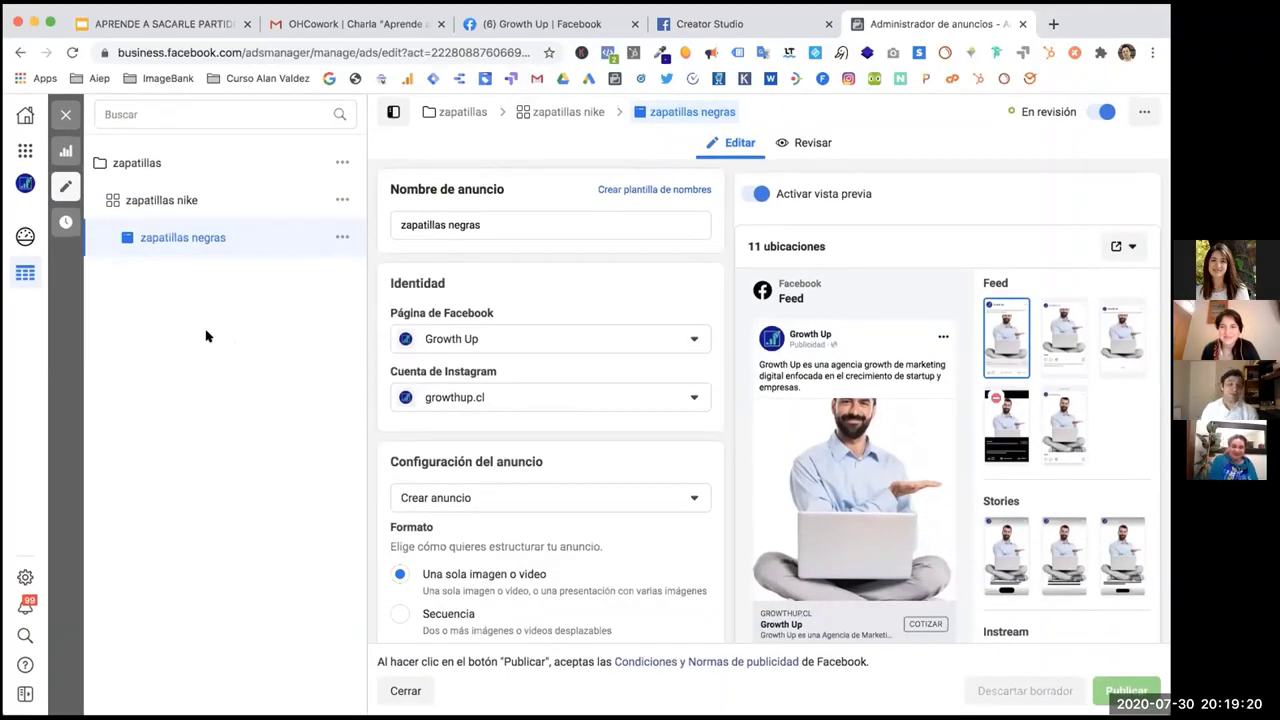
scroll(535, 405, down, 5)
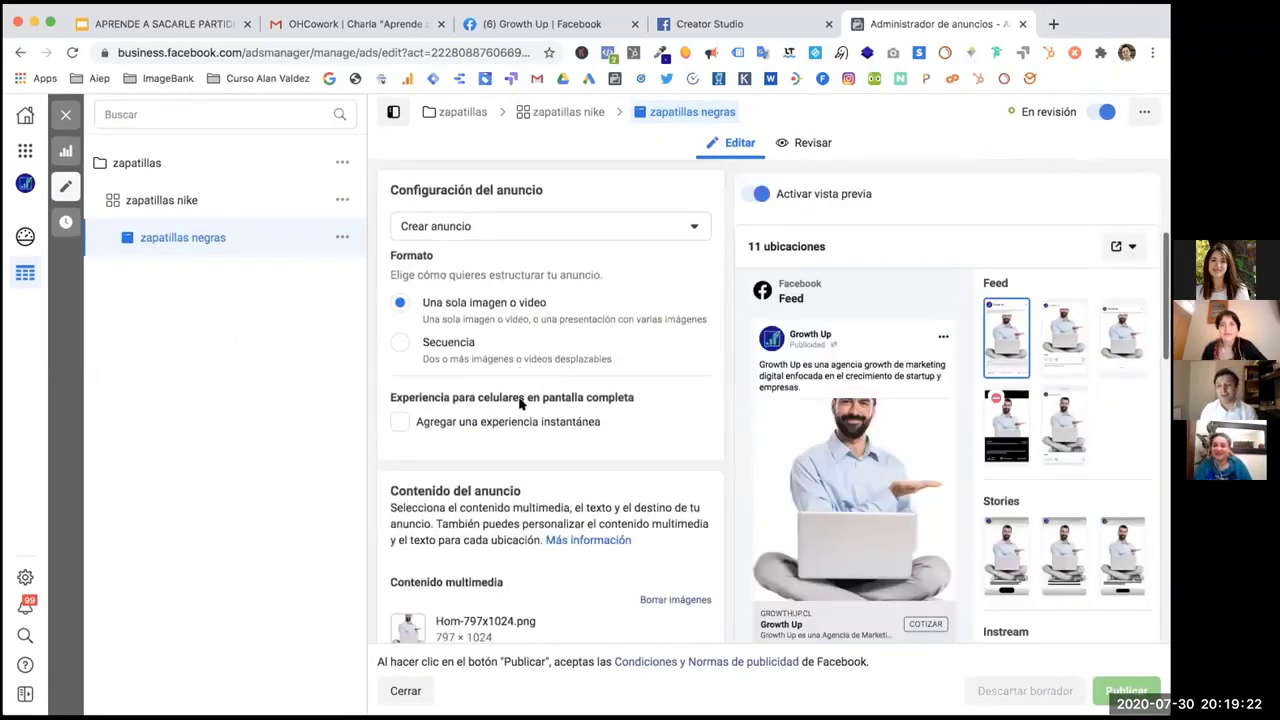
scroll(520, 403, down, 10)
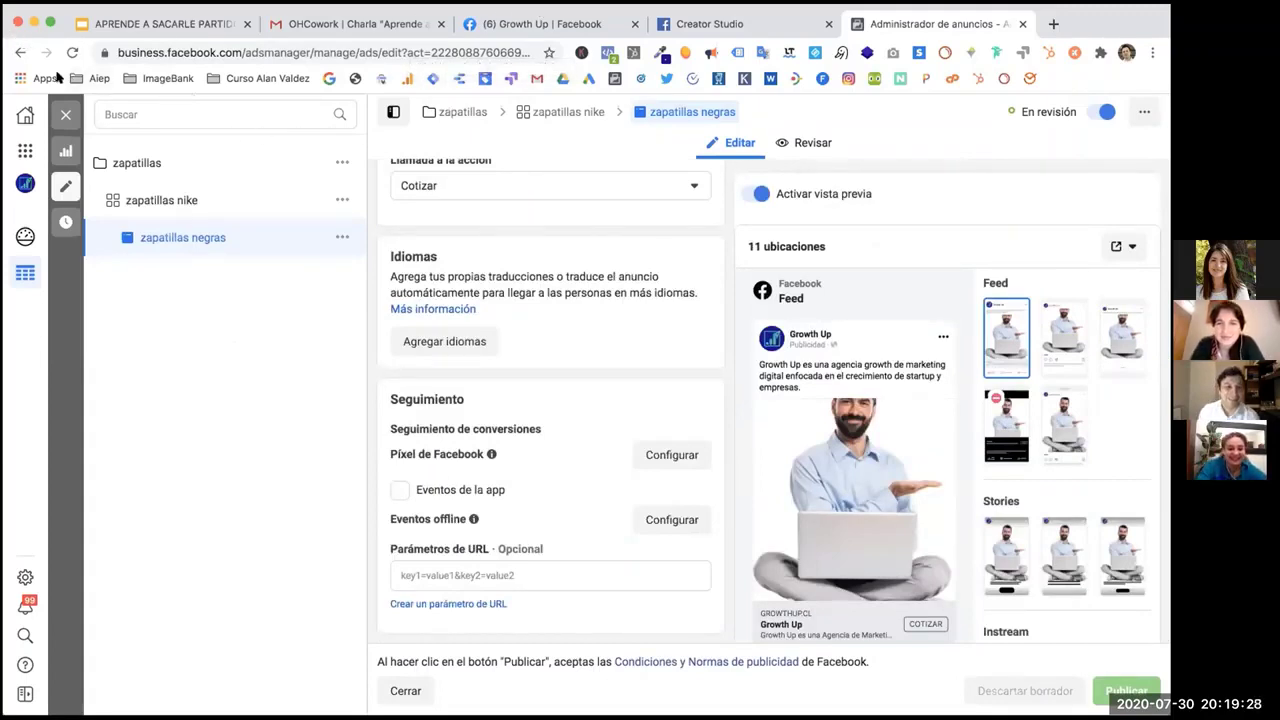
Switch to the Google Slides presentation and show the GRACIAS slide followed by the Y LOS REGALOS? slide.
click(140, 24)
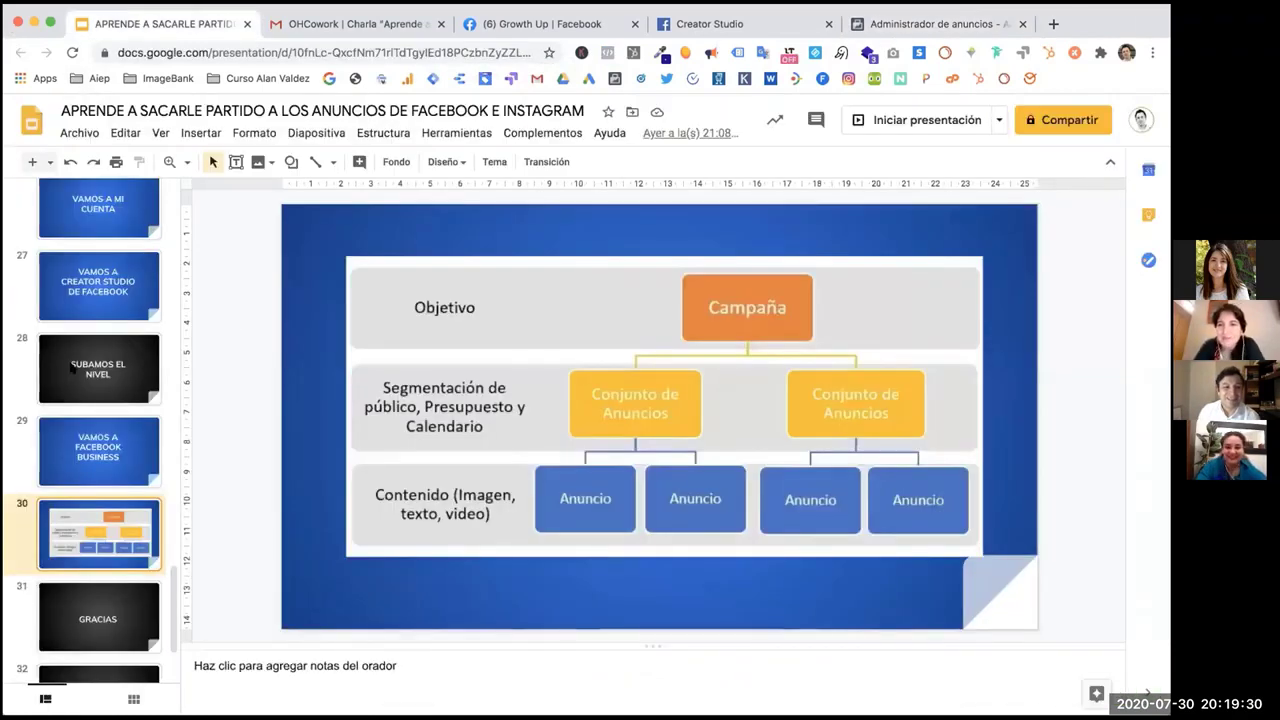
scroll(72, 367, down, 3)
click(115, 505)
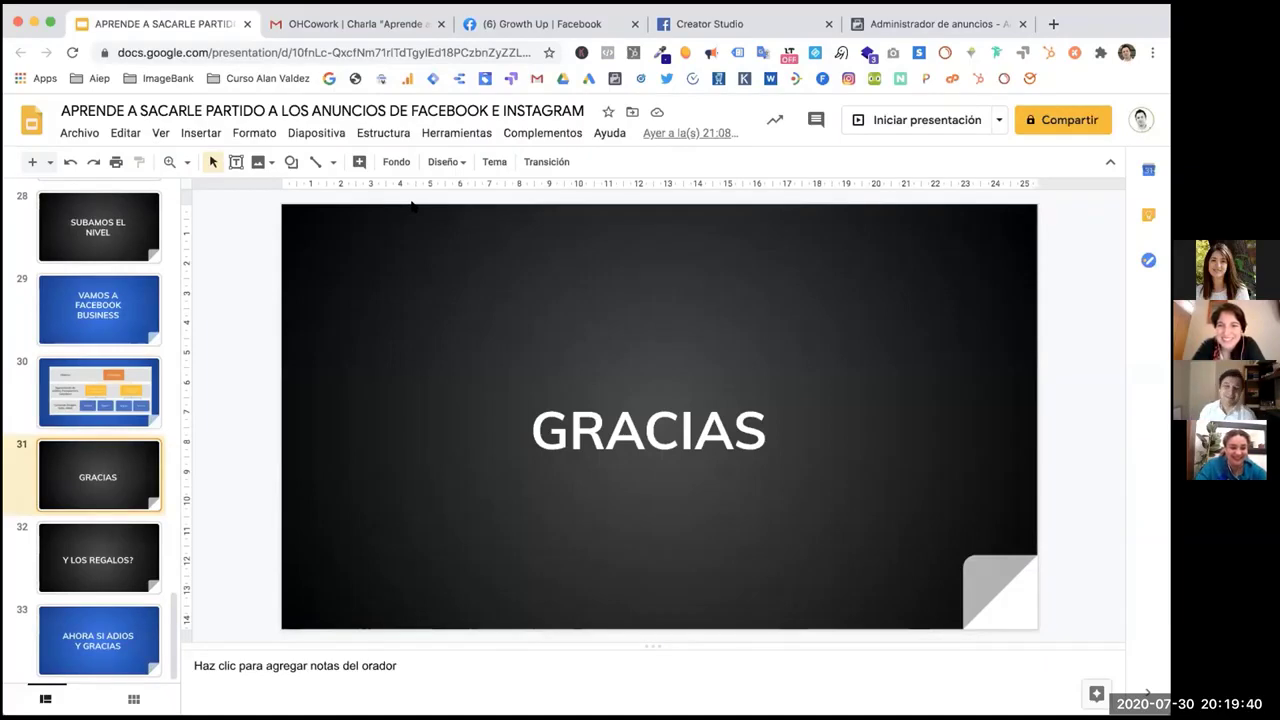
click(110, 581)
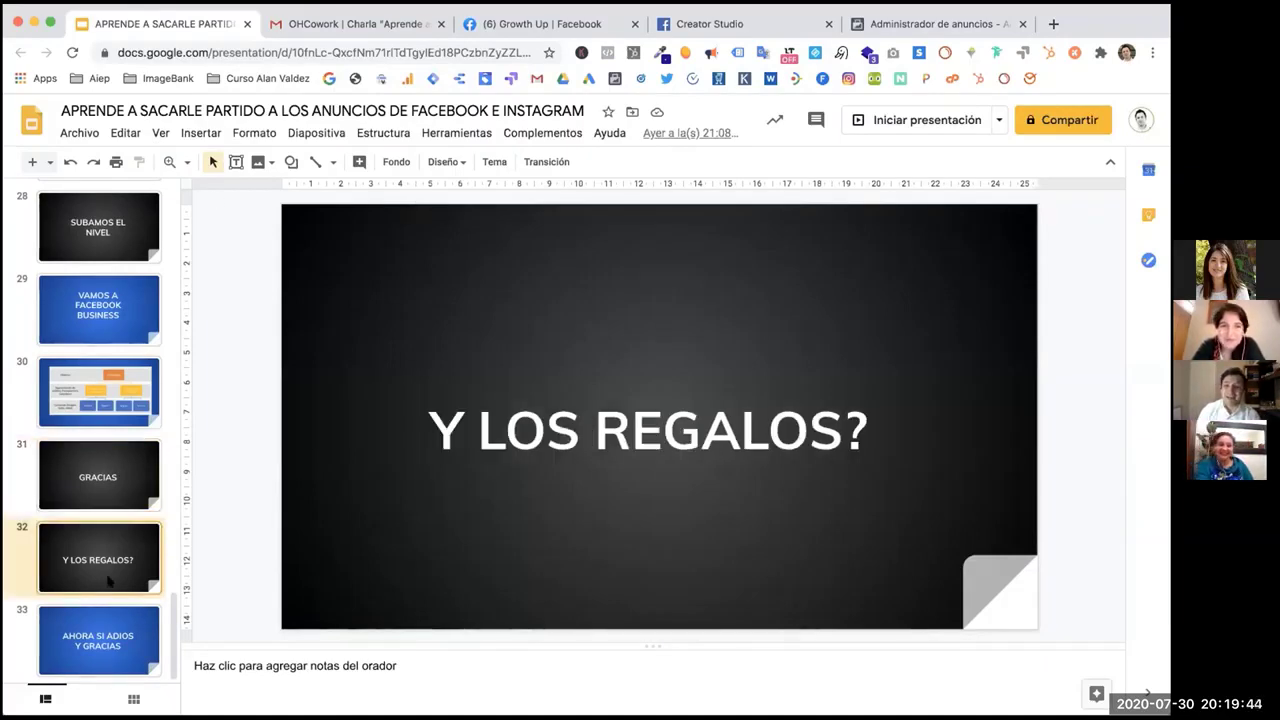